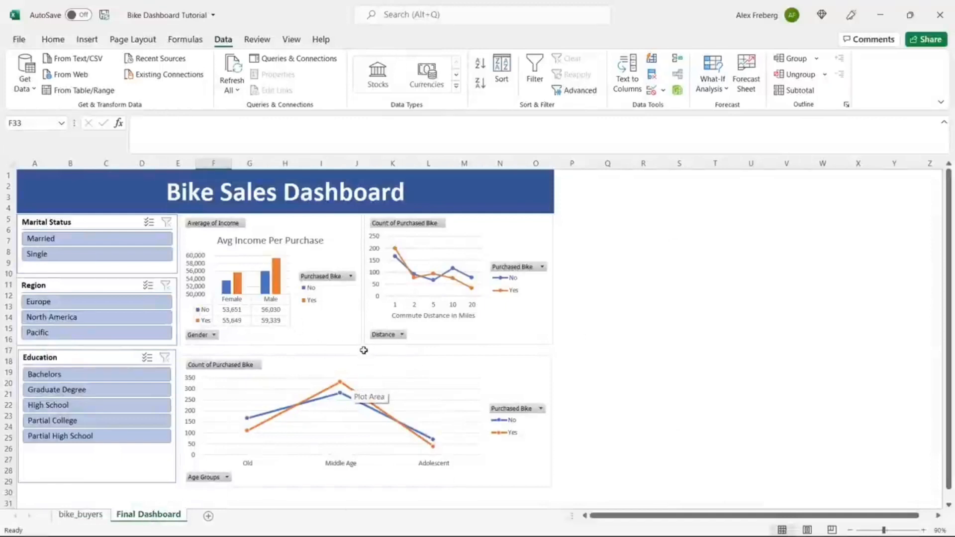
Step: Narrow the Region slicer to Pacific only, then go to the bike_buyers sheet
left_click(132, 316)
left_click(132, 304)
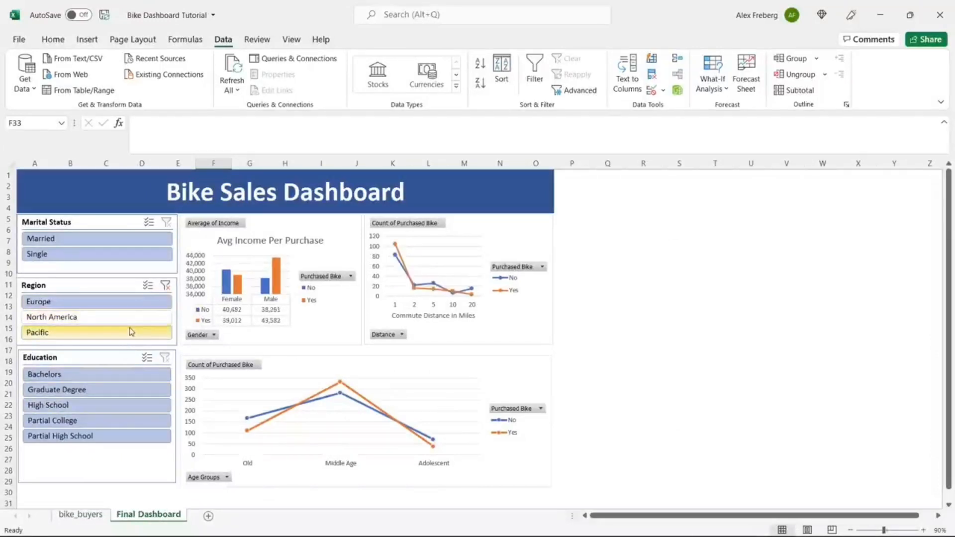
left_click(131, 332)
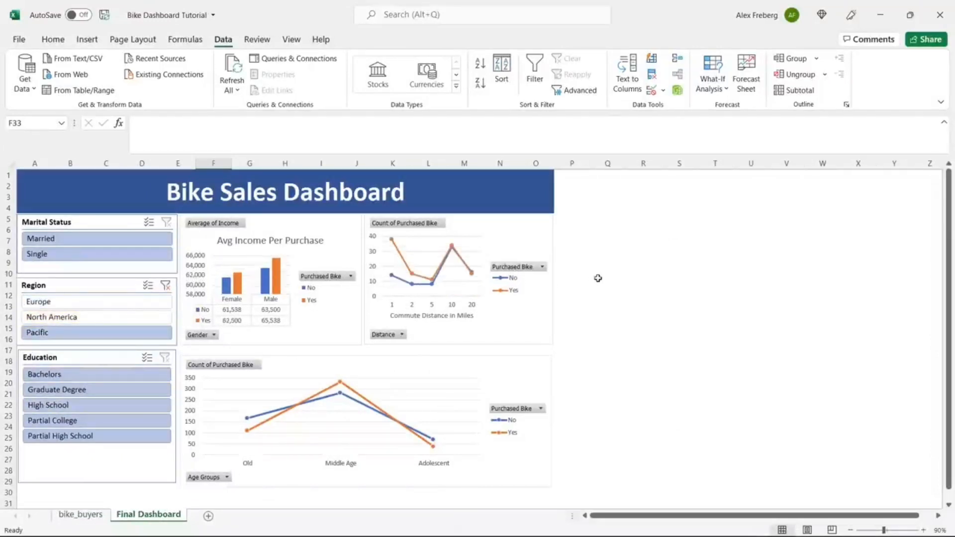
left_click(89, 515)
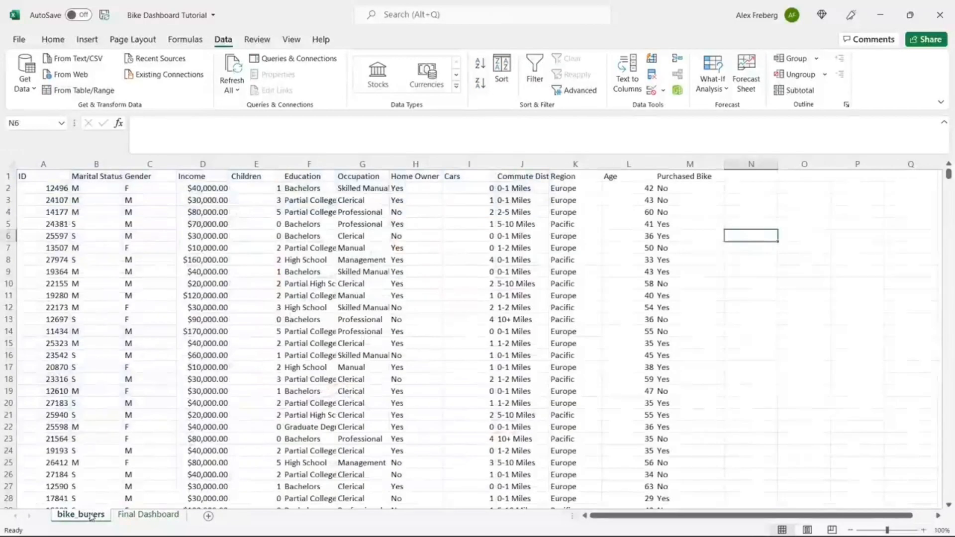
Step: Hide the Final Dashboard sheet and add a new sheet named Dashboard
right_click(157, 514)
left_click(187, 466)
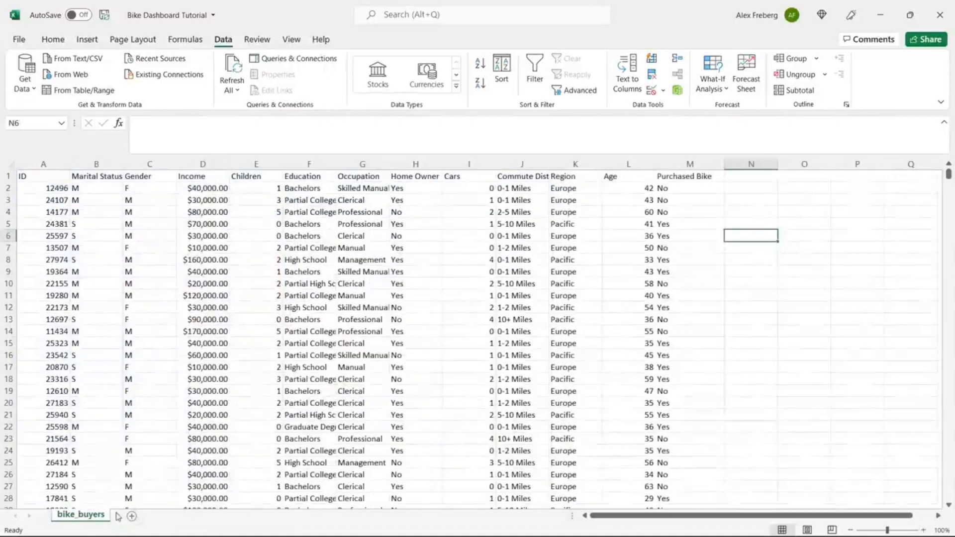
left_click(132, 515)
double_click(131, 515)
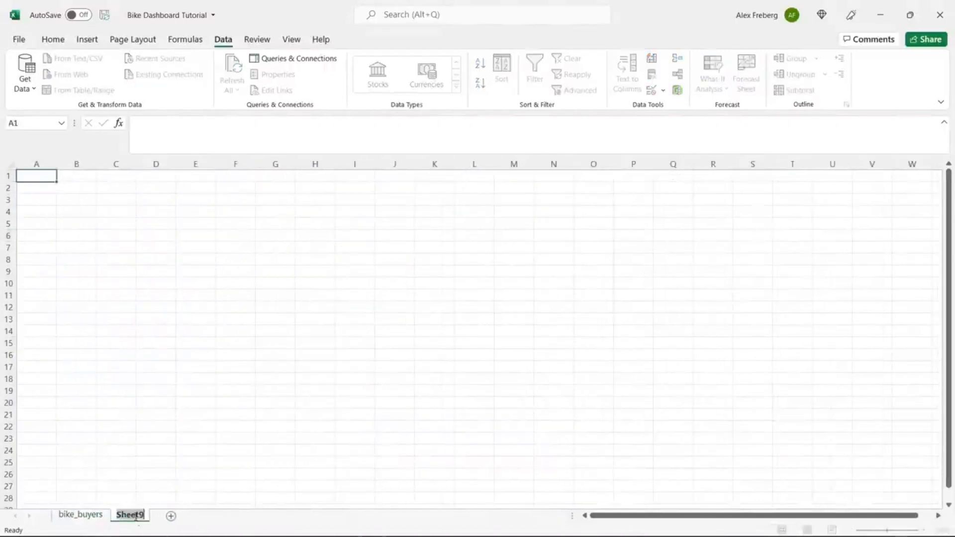
type("Dashboard")
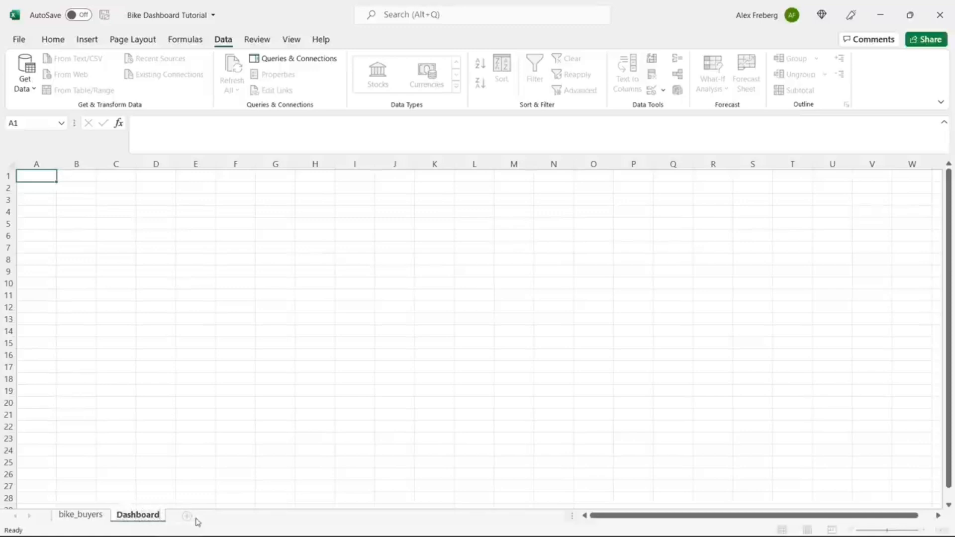
key("Return")
Step: Add a second new sheet named Pivot Table
left_click(187, 517)
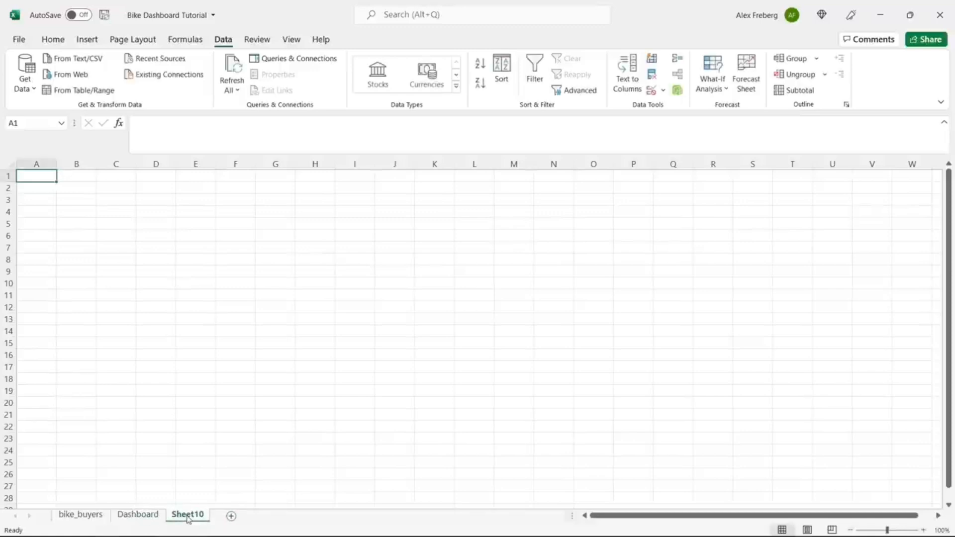
type("Pivot")
double_click(188, 516)
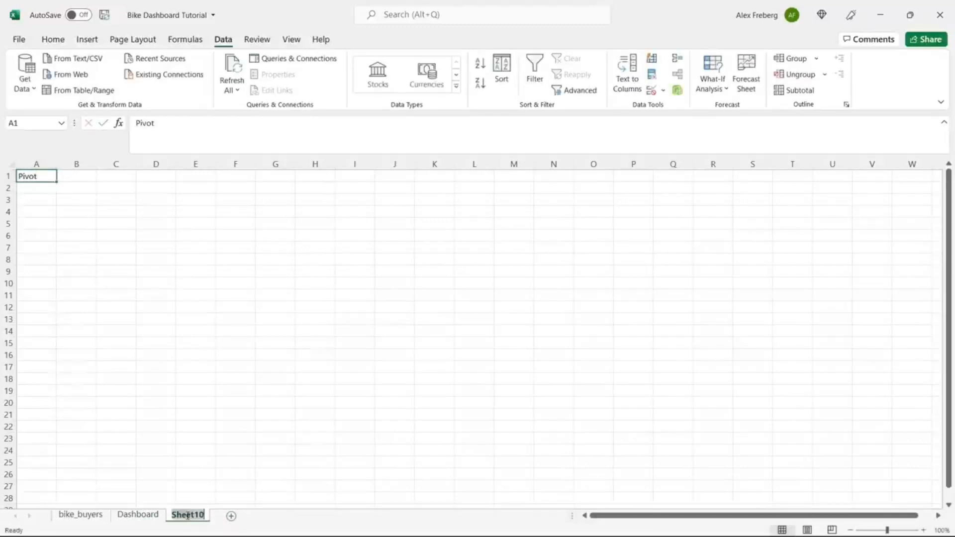
type("Pivot Table")
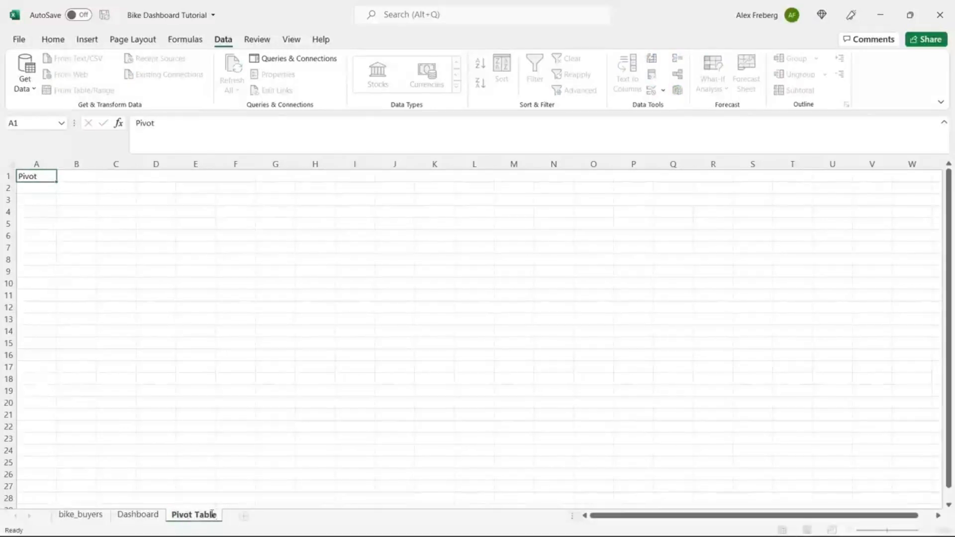
key("Return")
Step: Add a third new sheet named Working Sheet
left_click(244, 516)
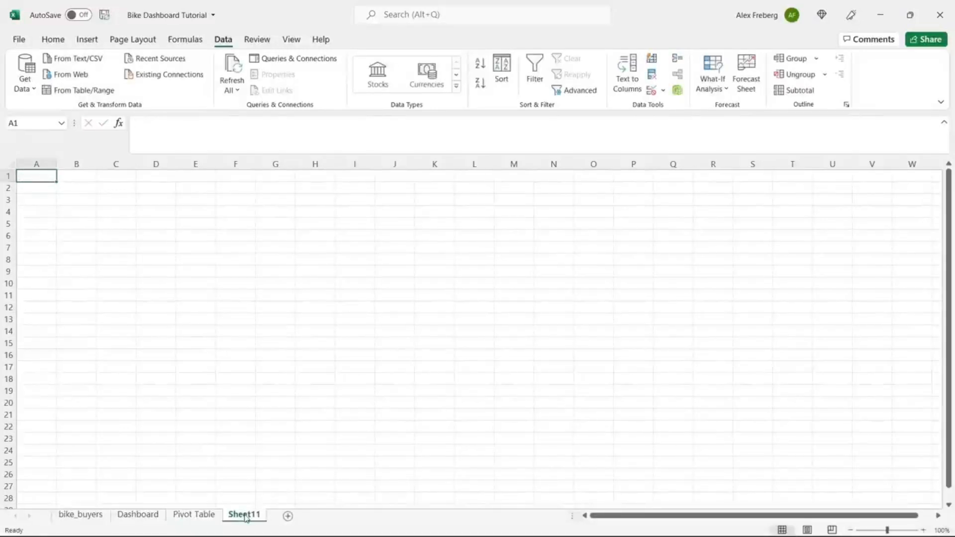
double_click(244, 516)
type("Workin")
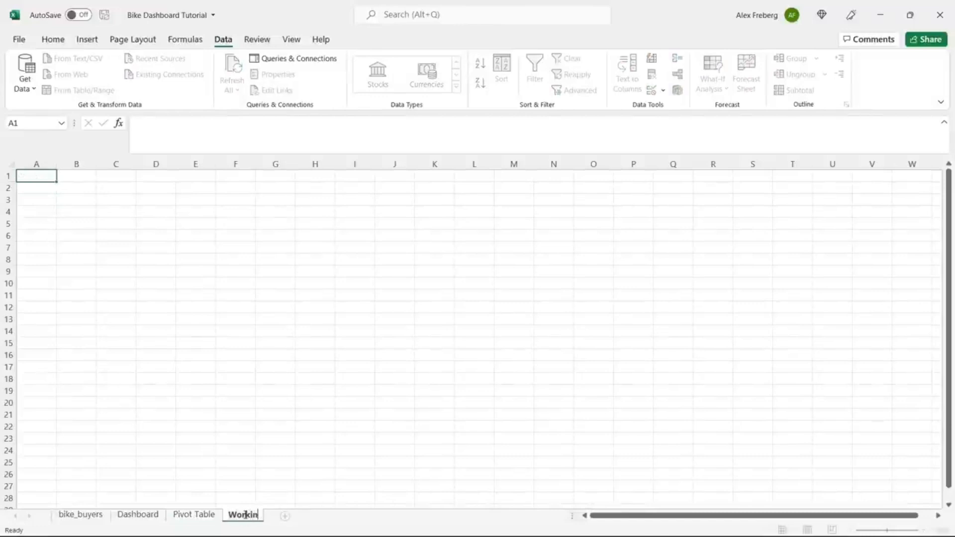
type("g Sheet")
left_click(235, 450)
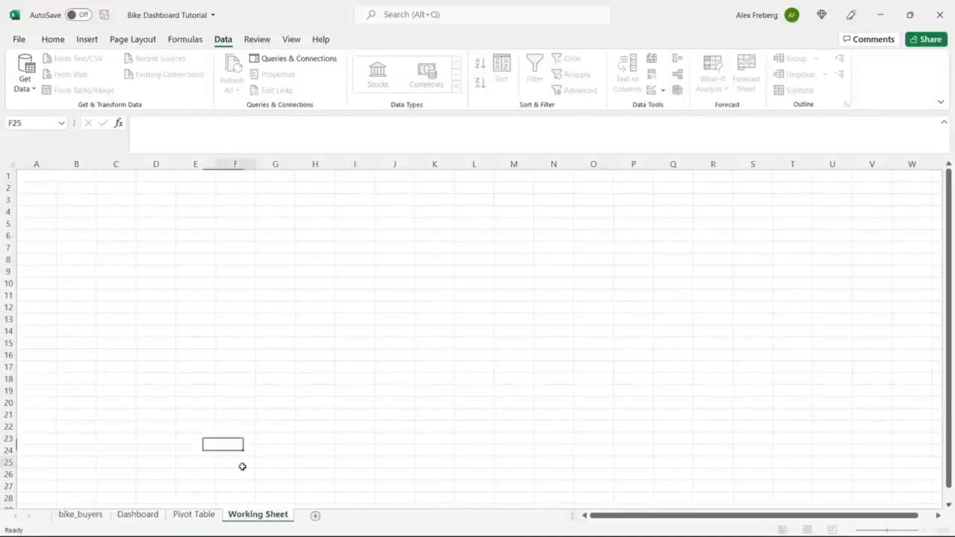
left_click(239, 463)
Step: Order the tabs as bike_buyers, Working Sheet, Pivot Table, Dashboard, then return to bike_buyers
left_click_drag(188, 518, 144, 519)
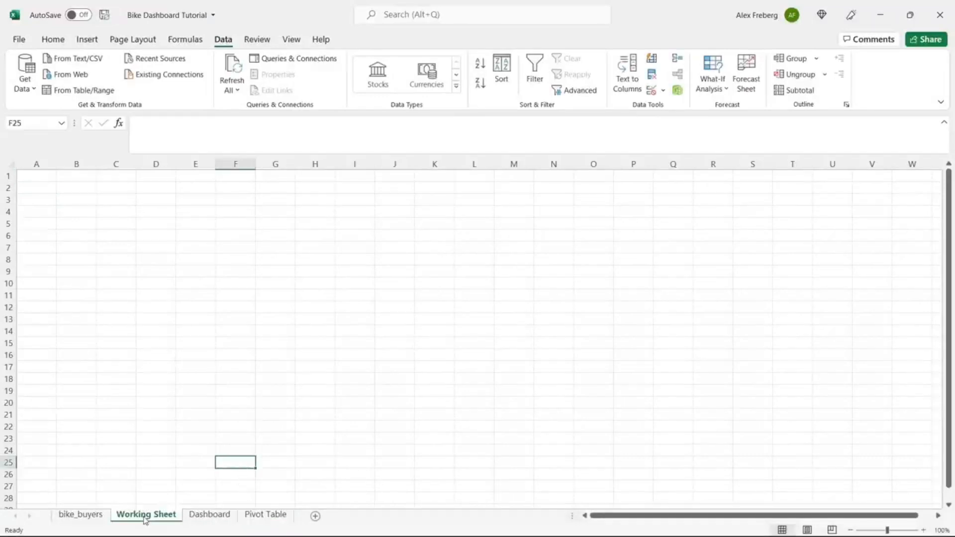
left_click_drag(272, 517, 216, 519)
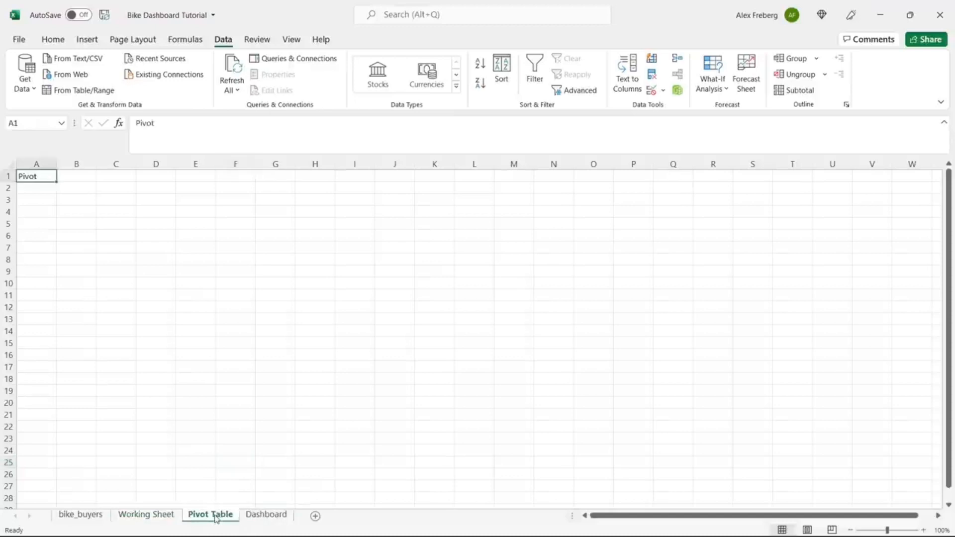
left_click(89, 514)
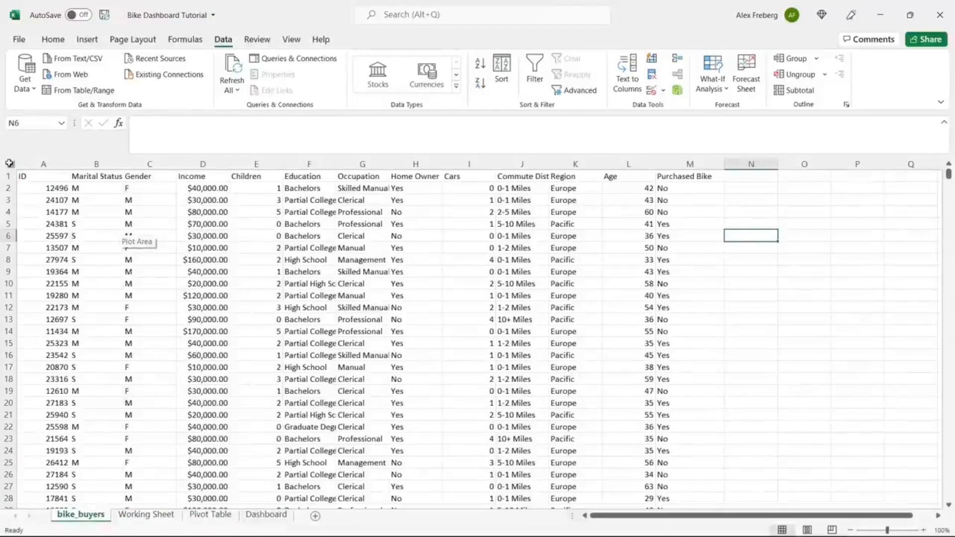
Step: Copy the whole bike_buyers sheet and paste it into Working Sheet at A1
left_click(9, 163)
key("ctrl+c")
left_click(146, 514)
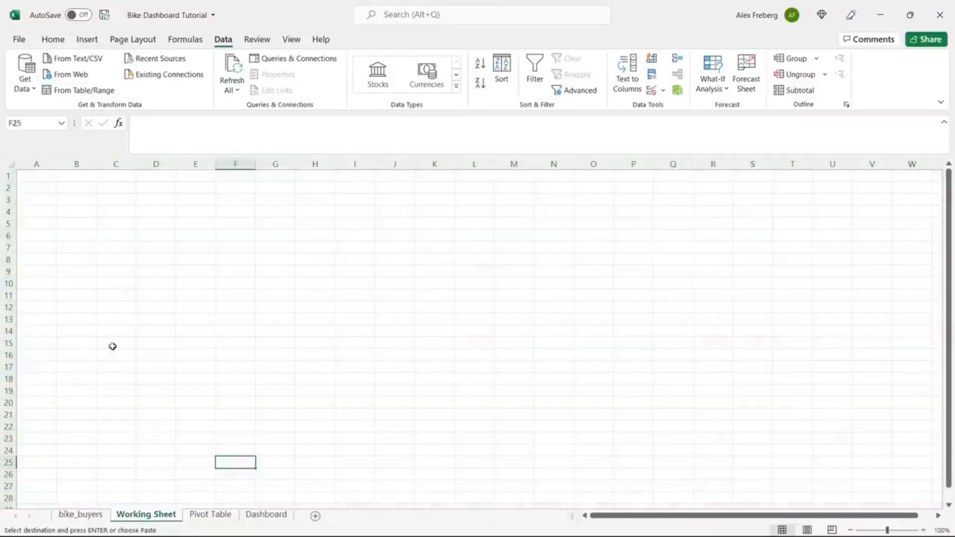
left_click(10, 163)
key("ctrl+v")
left_click(96, 224)
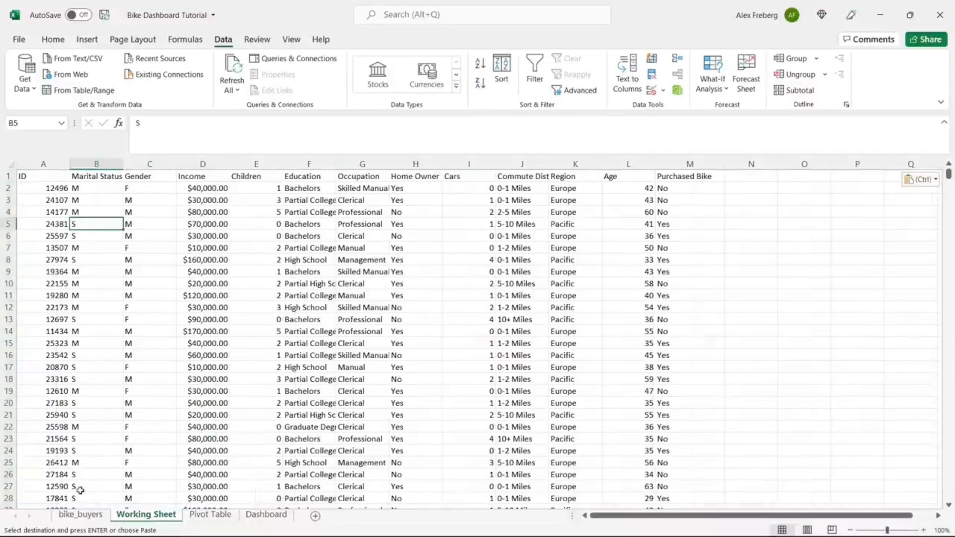
Step: Clear the selection on bike_buyers without edits and come back to Working Sheet
left_click(81, 516)
left_click(94, 365)
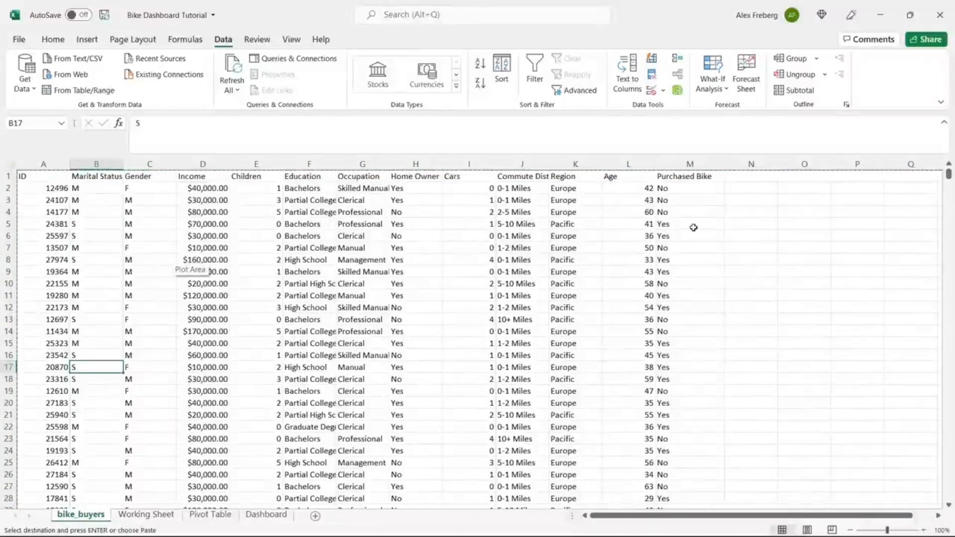
double_click(748, 249)
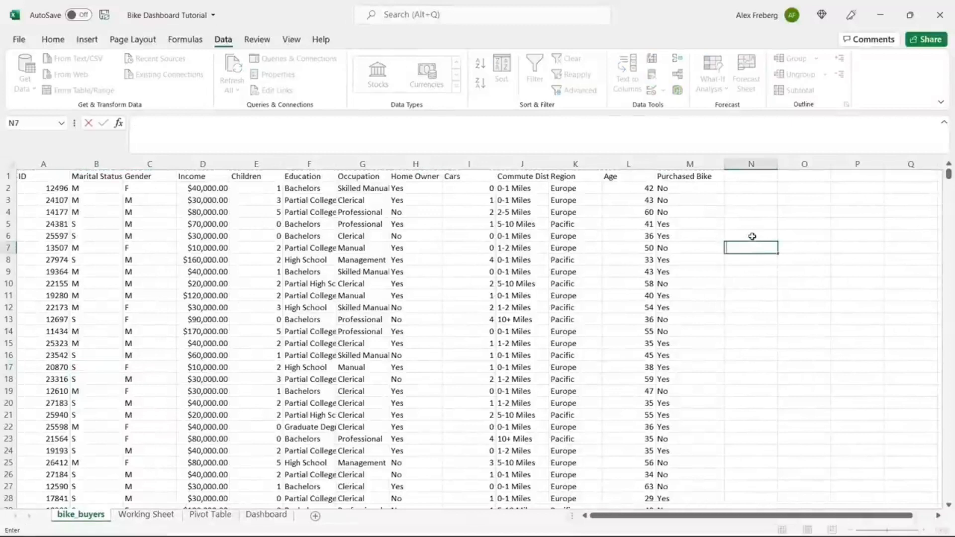
left_click(752, 236)
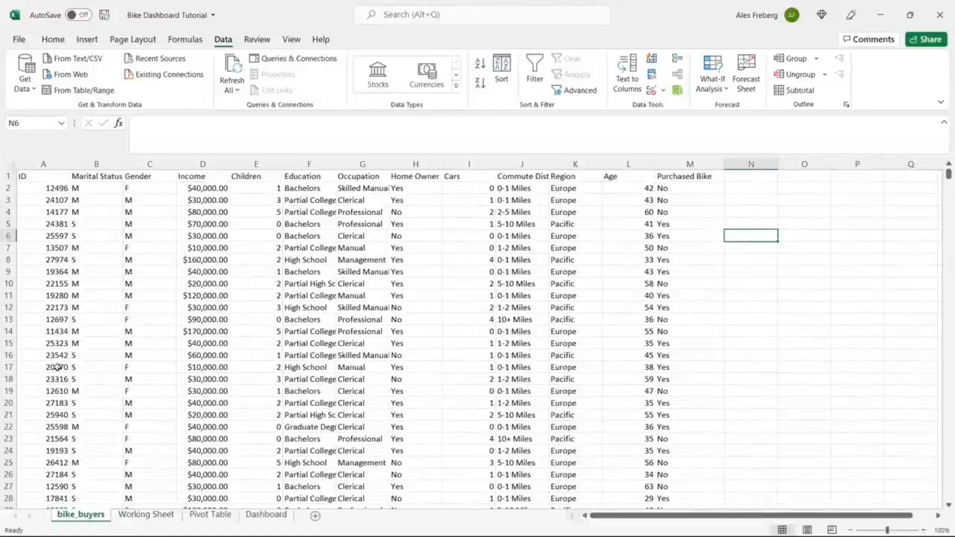
left_click(146, 514)
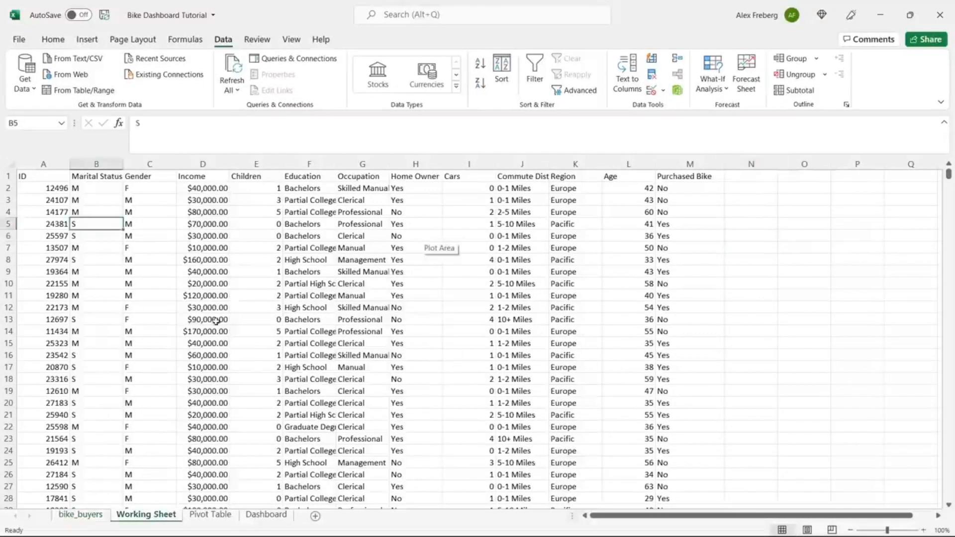
left_click(10, 163)
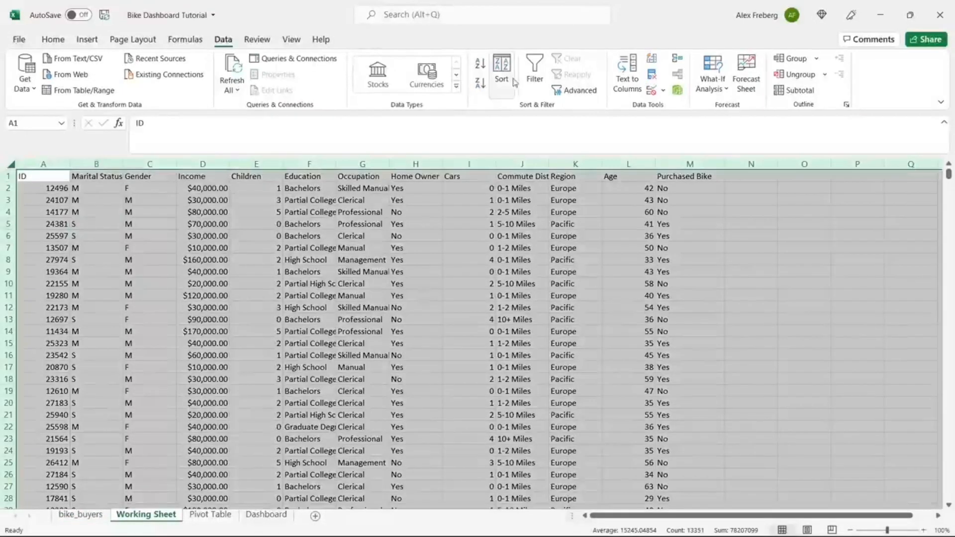
left_click(535, 74)
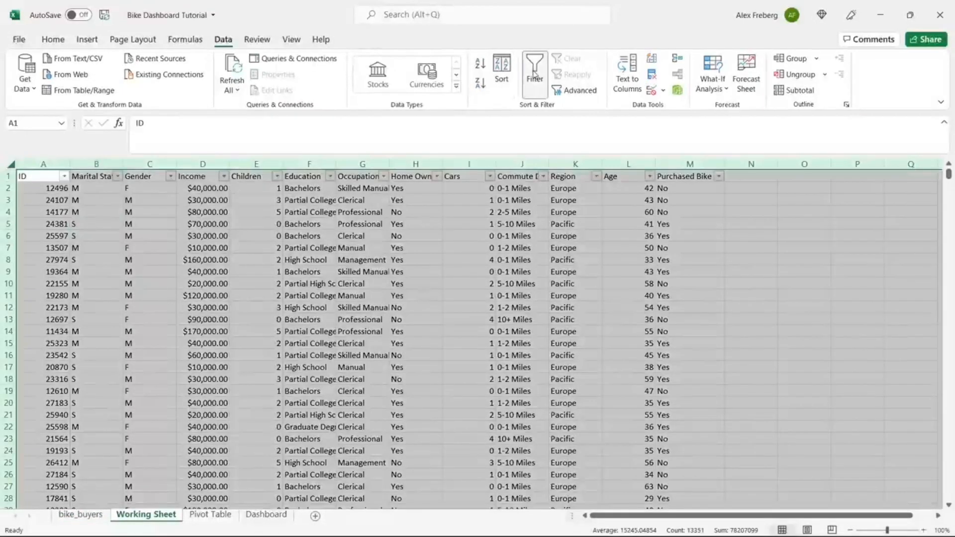
left_click(58, 199)
left_click(10, 163)
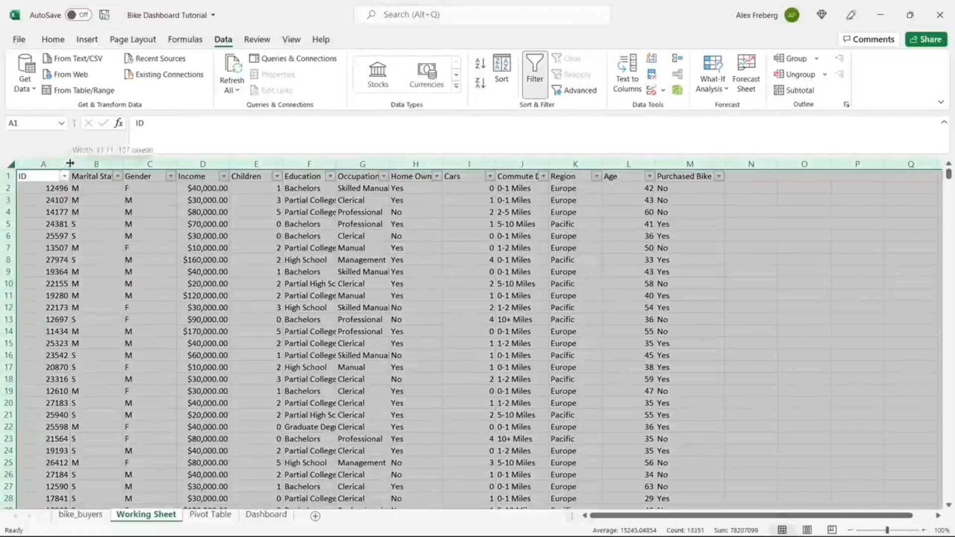
double_click(93, 164)
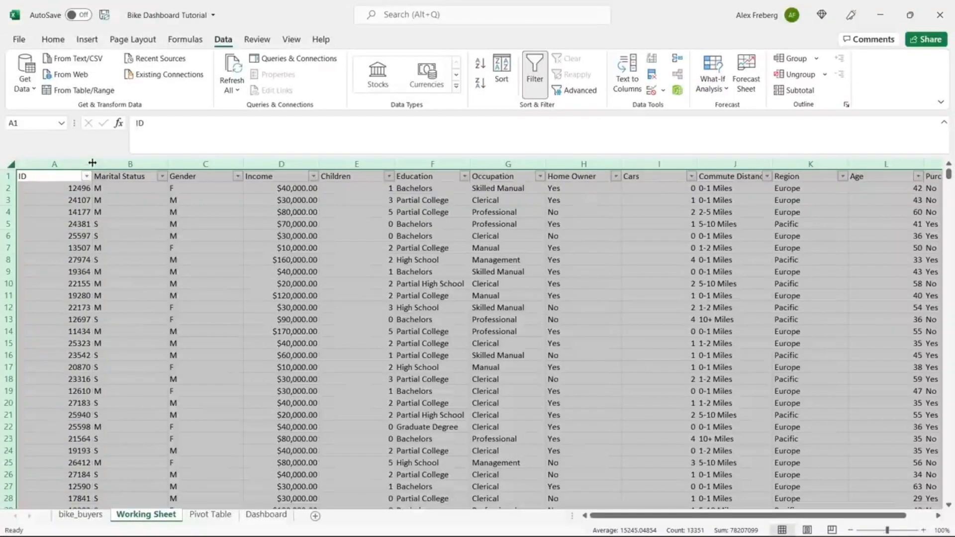
left_click_drag(92, 163, 98, 163)
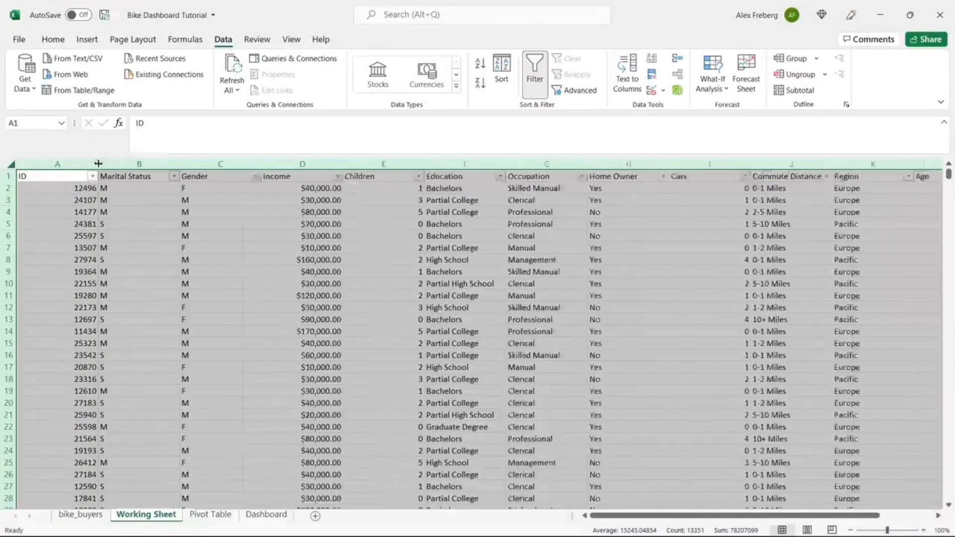
left_click(102, 199)
left_click(92, 176)
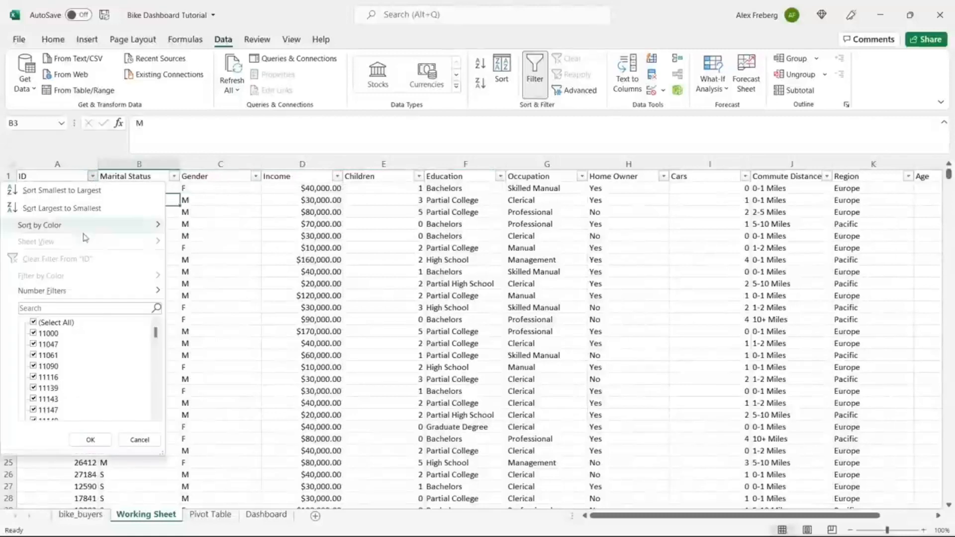
left_click(209, 279)
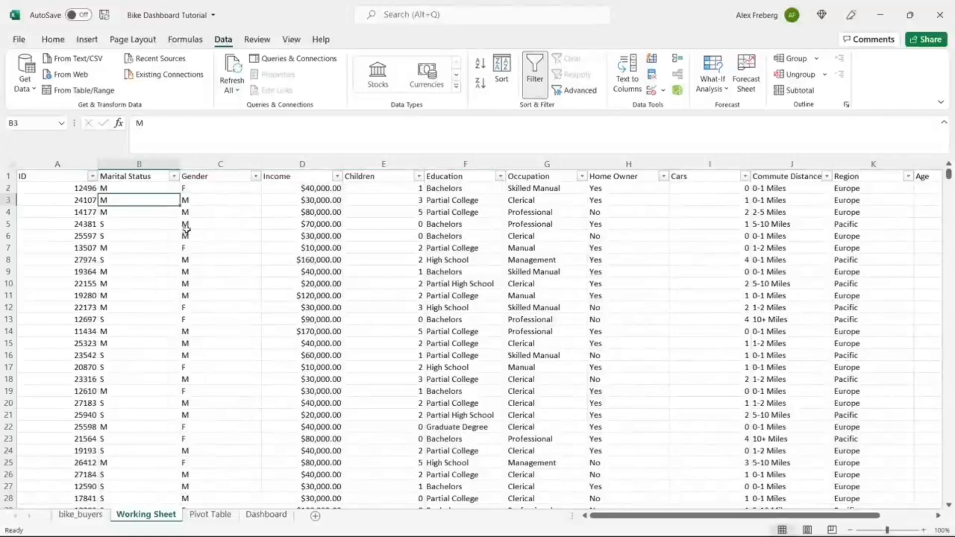
left_click(174, 176)
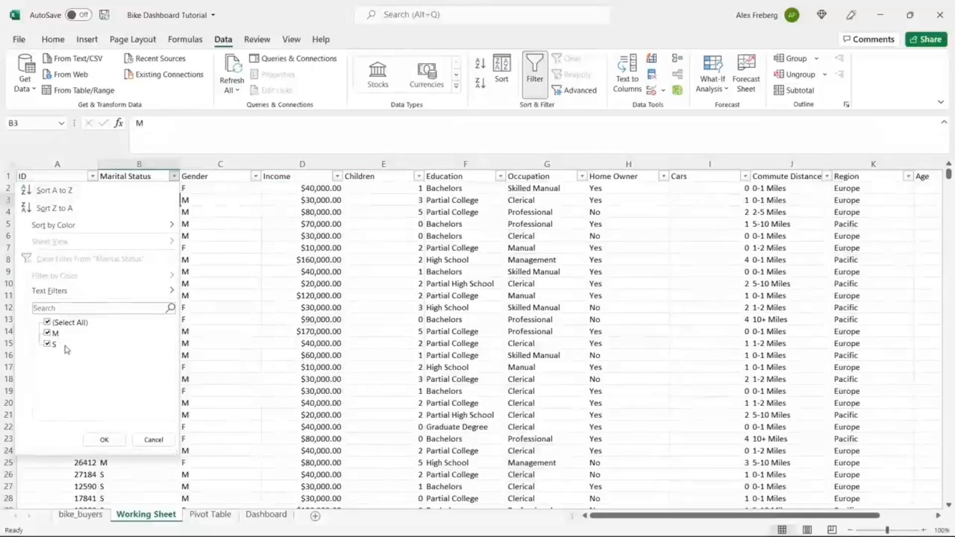
left_click(227, 212)
left_click(255, 176)
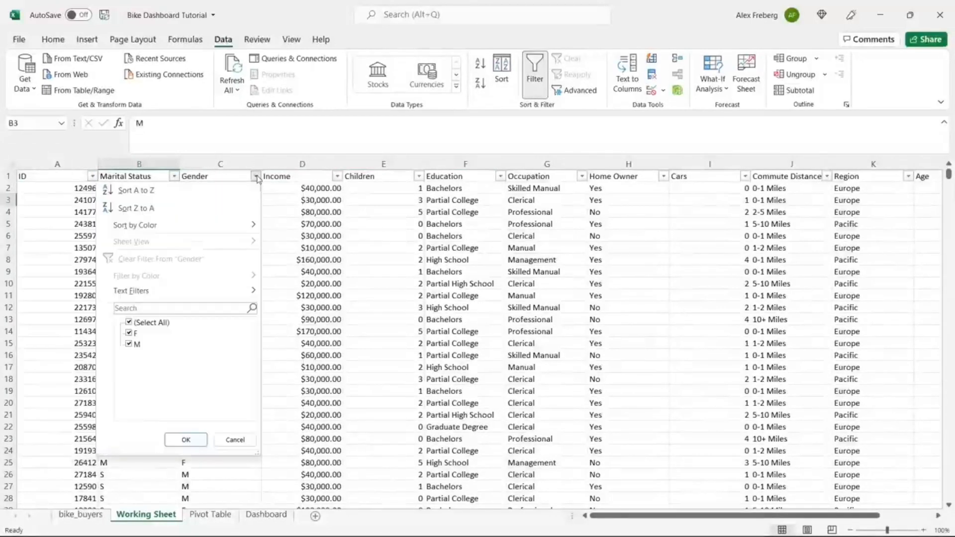
left_click(295, 233)
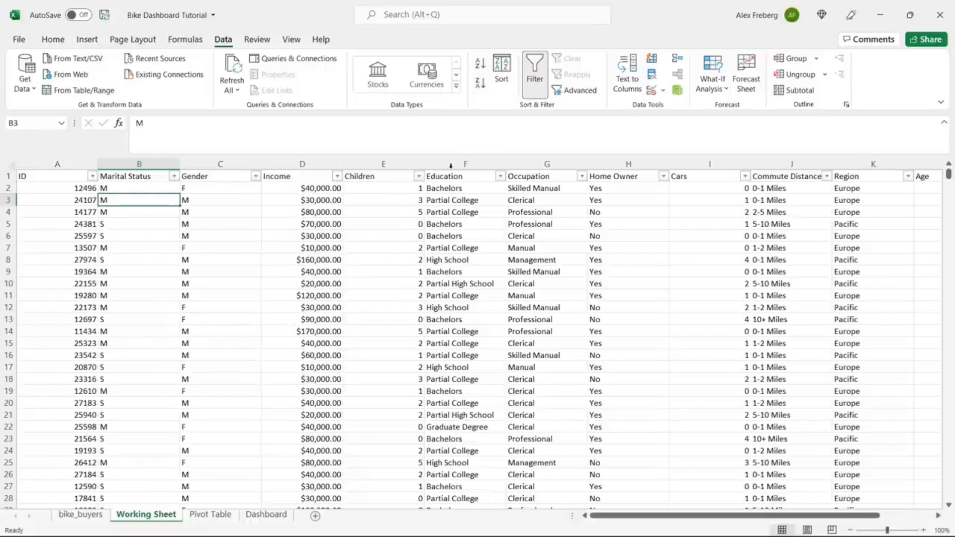
scroll(546, 285, "right", 3)
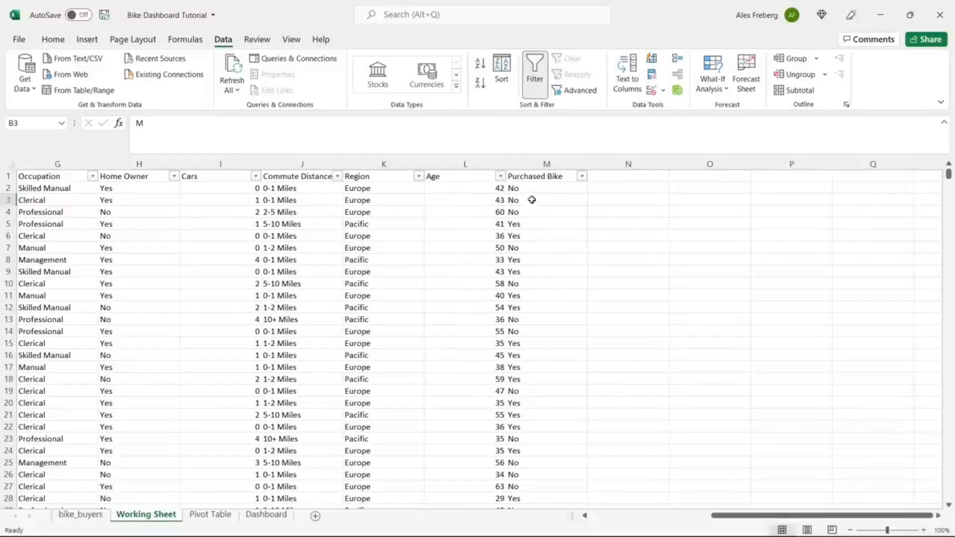
Step: Check the Purchased Bike filter without changes, scroll back left, and select the entire worksheet
left_click(582, 176)
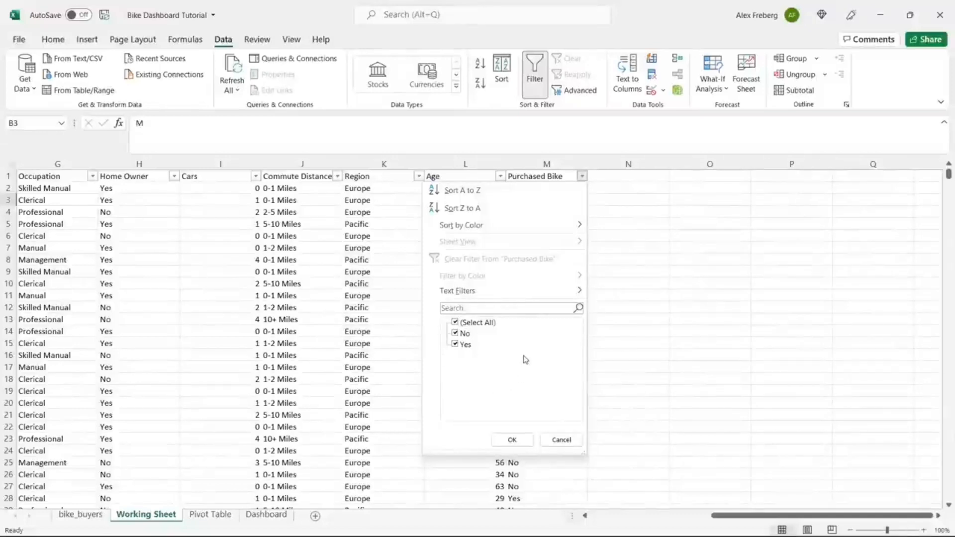
left_click(630, 321)
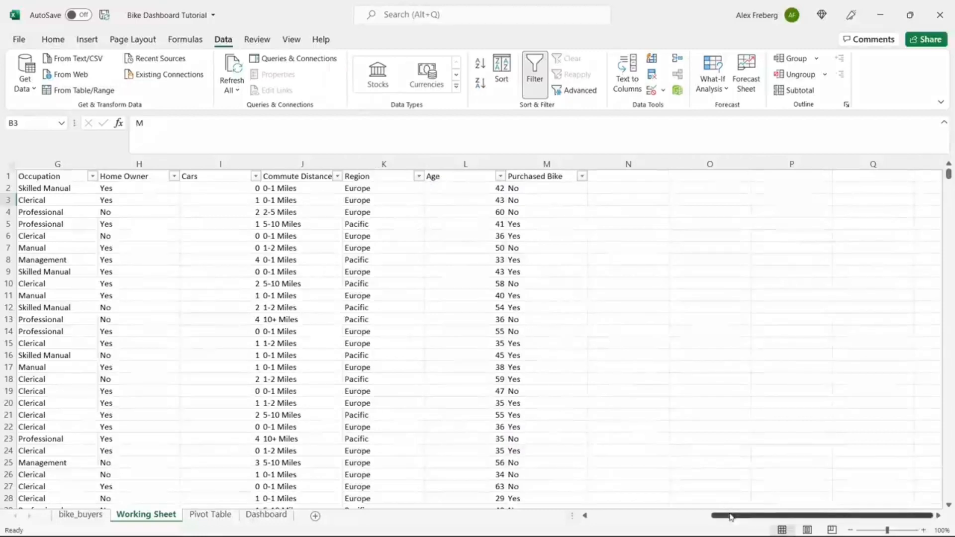
left_click_drag(731, 517, 601, 529)
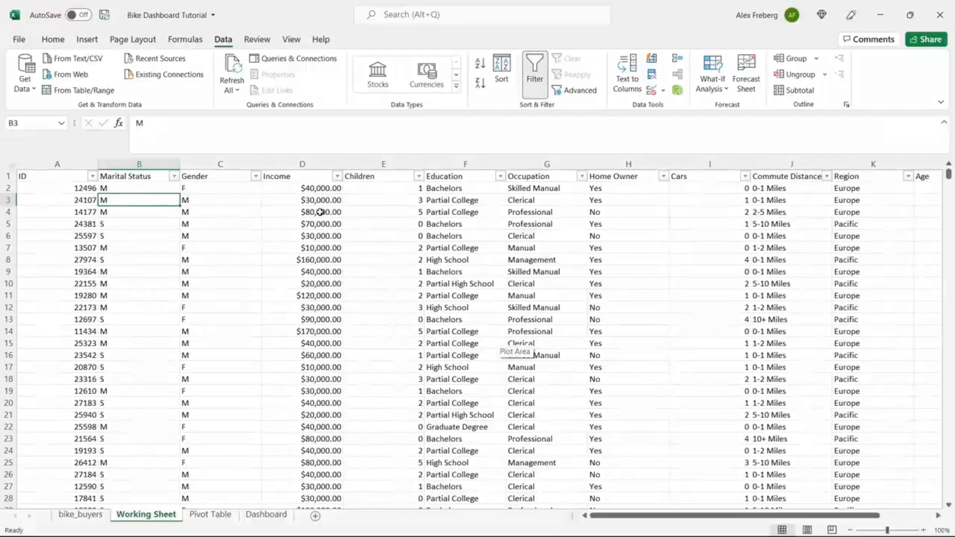
left_click(11, 164)
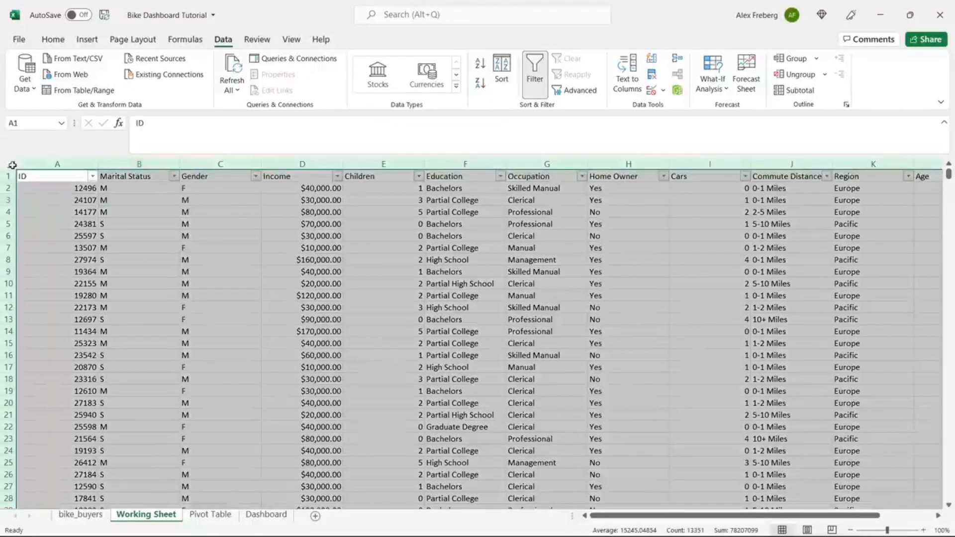
Step: Run Remove Duplicates on all columns with headers, deleting 26 duplicates and leaving 1000 records
left_click(652, 77)
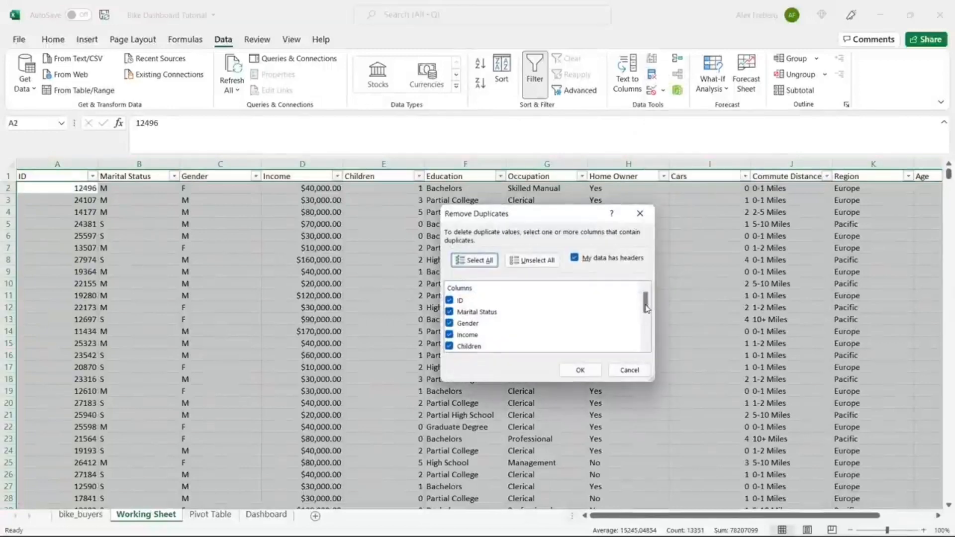
mouse_move(646, 307)
left_mouse_down()
mouse_move(646, 346)
mouse_move(646, 304)
left_mouse_up()
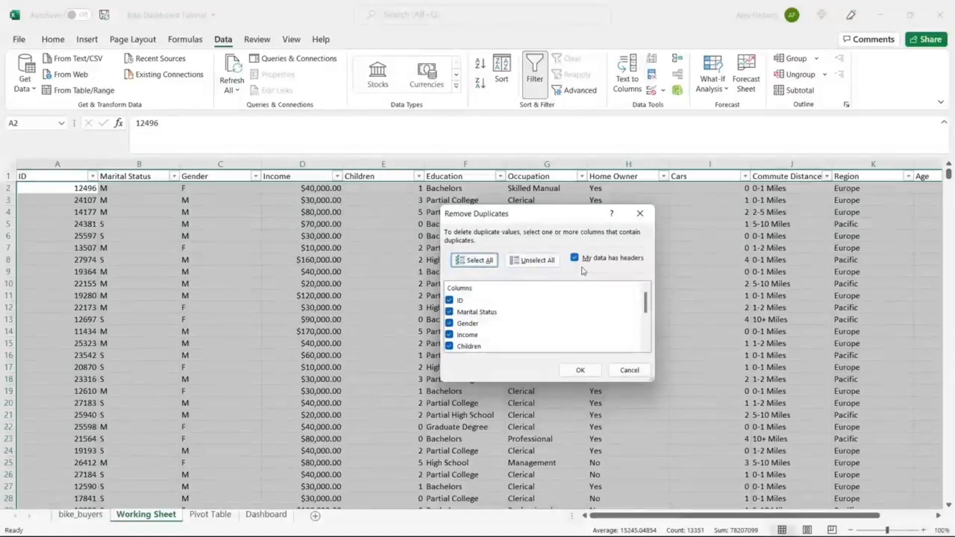
left_click(580, 369)
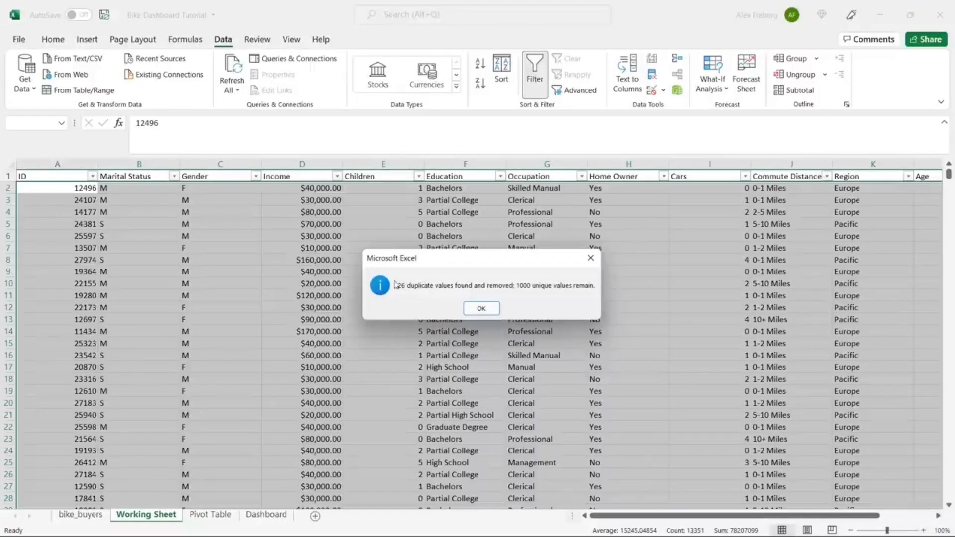
left_click(482, 309)
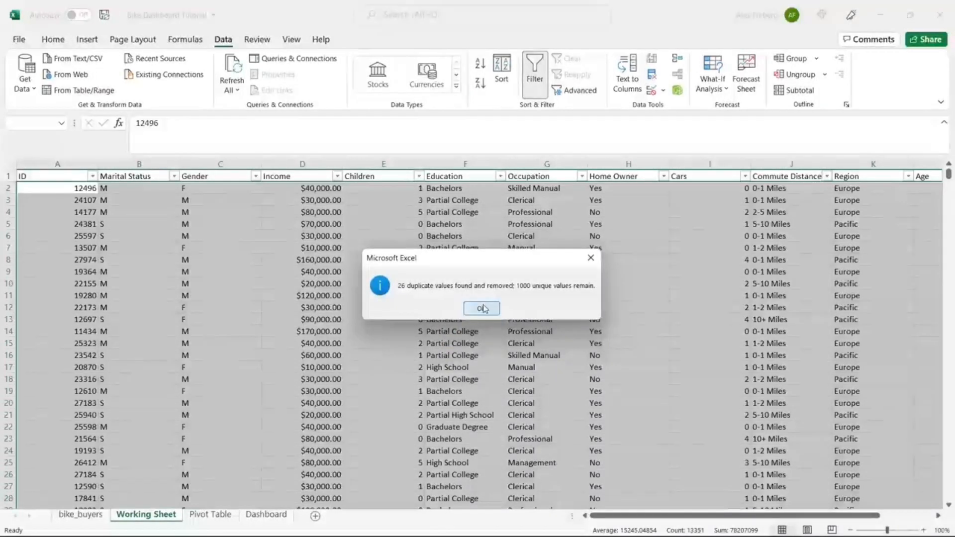
left_click(482, 297)
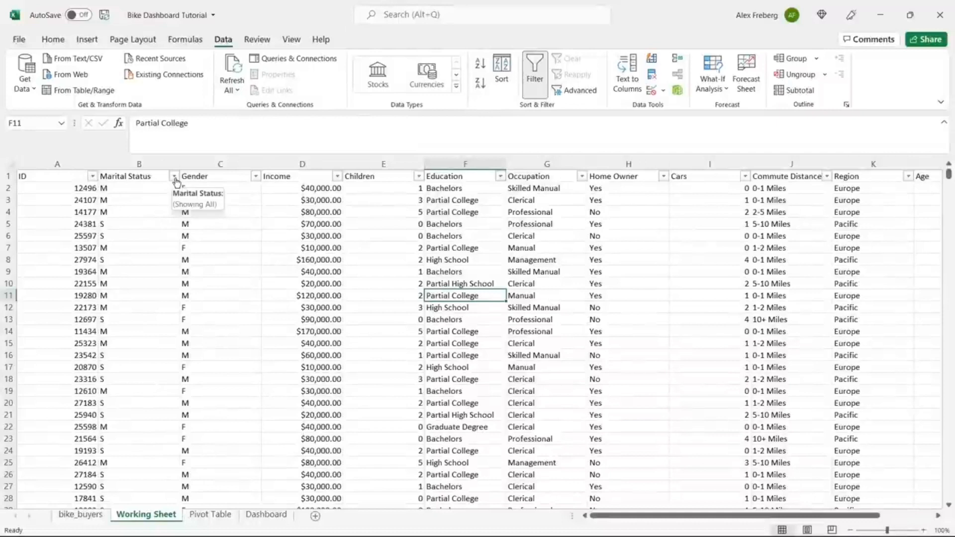
Step: Replace M with Married in column B, searching by columns (539 replacements)
left_click(139, 163)
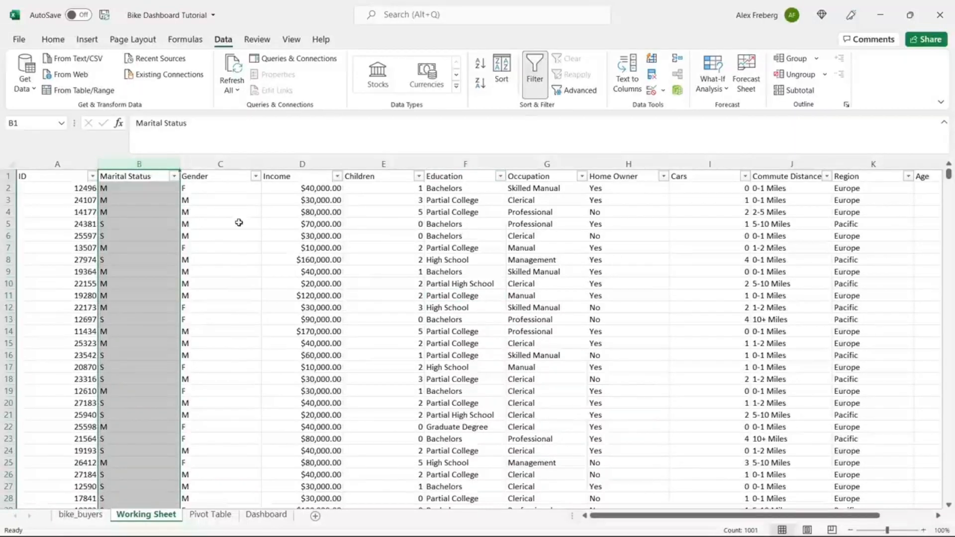
key("ctrl+h")
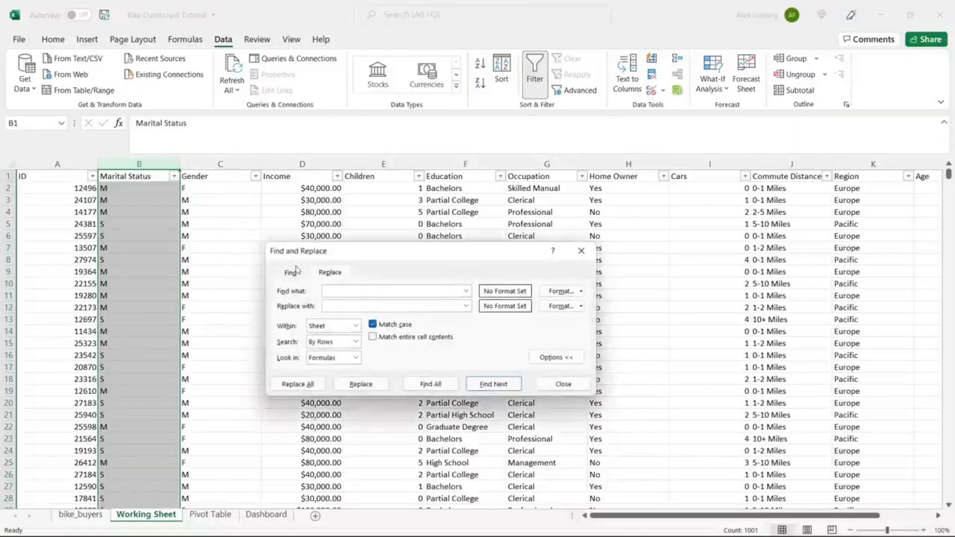
left_click_drag(377, 252, 390, 209)
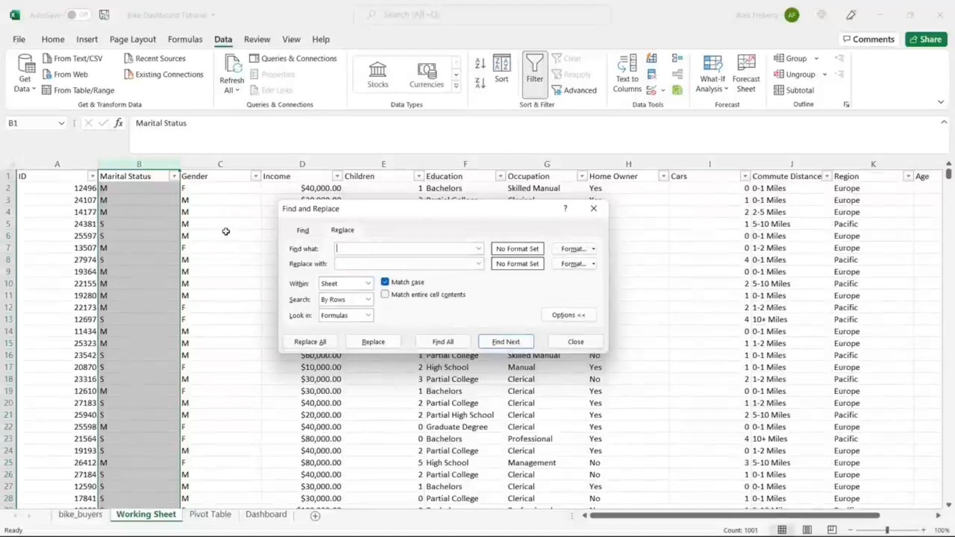
left_click(368, 299)
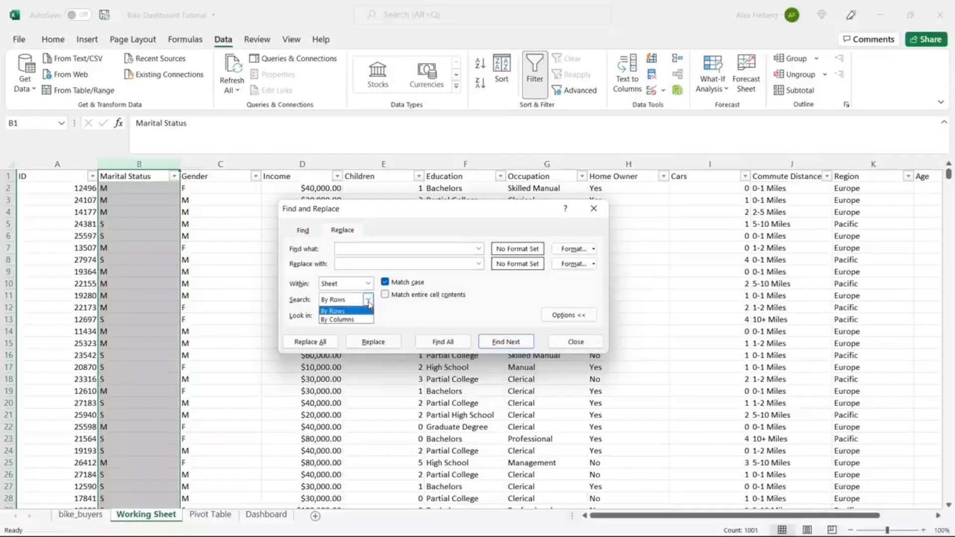
left_click(359, 319)
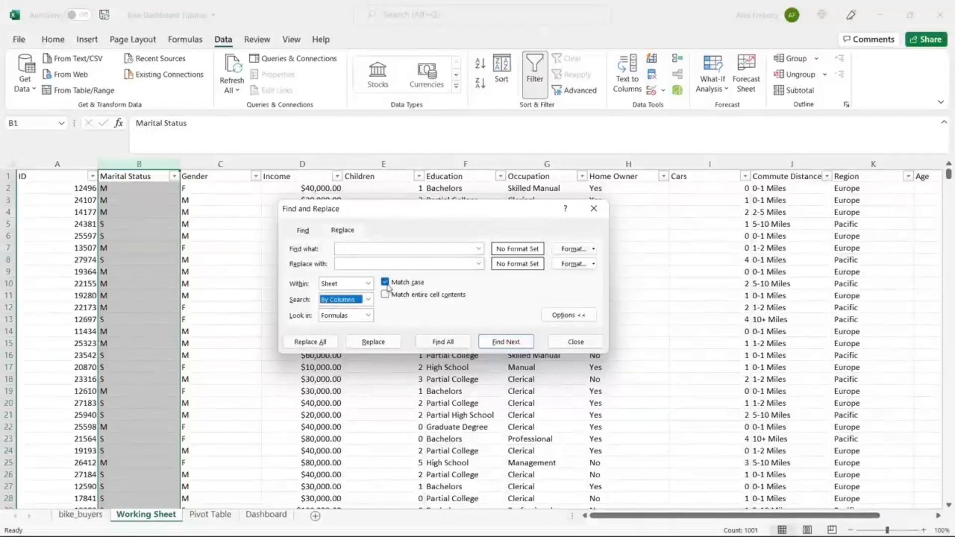
left_click(403, 250)
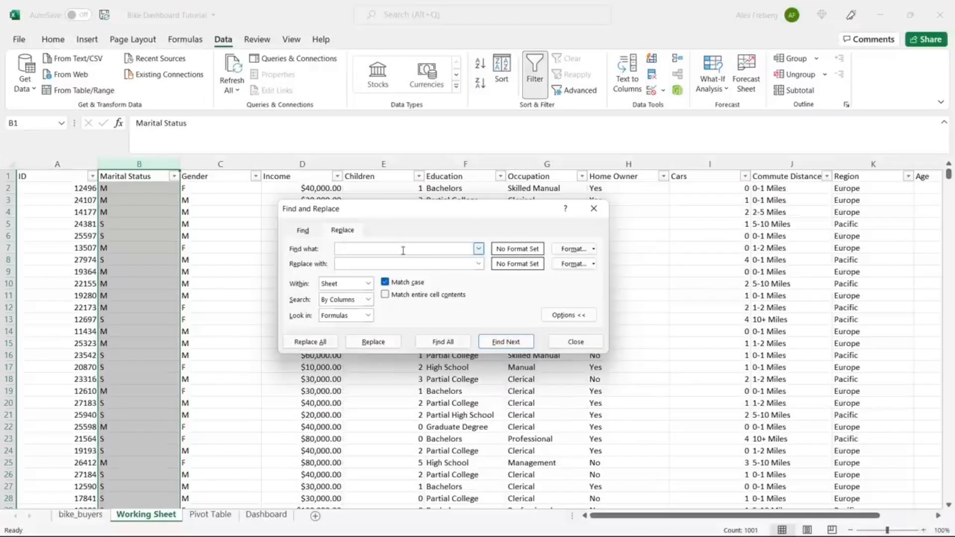
left_click(393, 264)
type("Married")
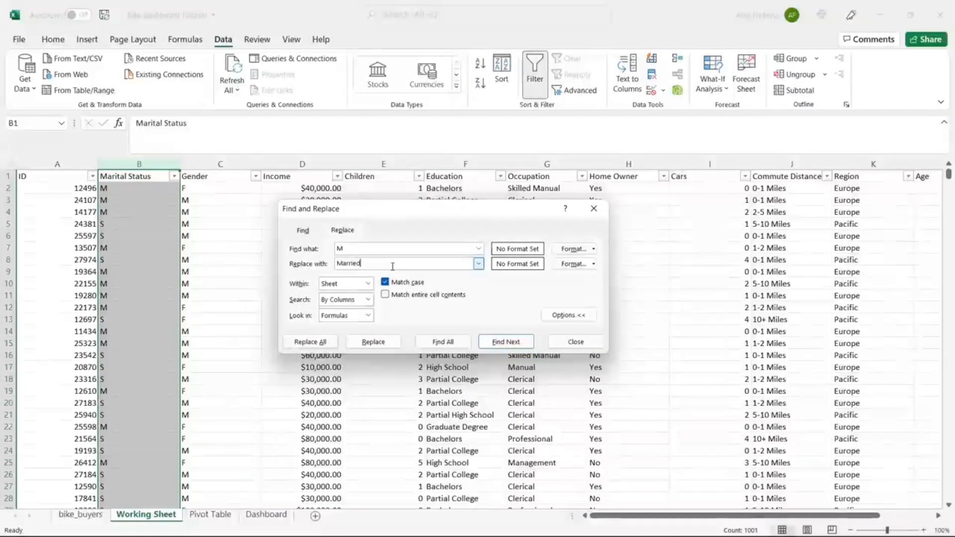
left_click(320, 342)
left_click(481, 308)
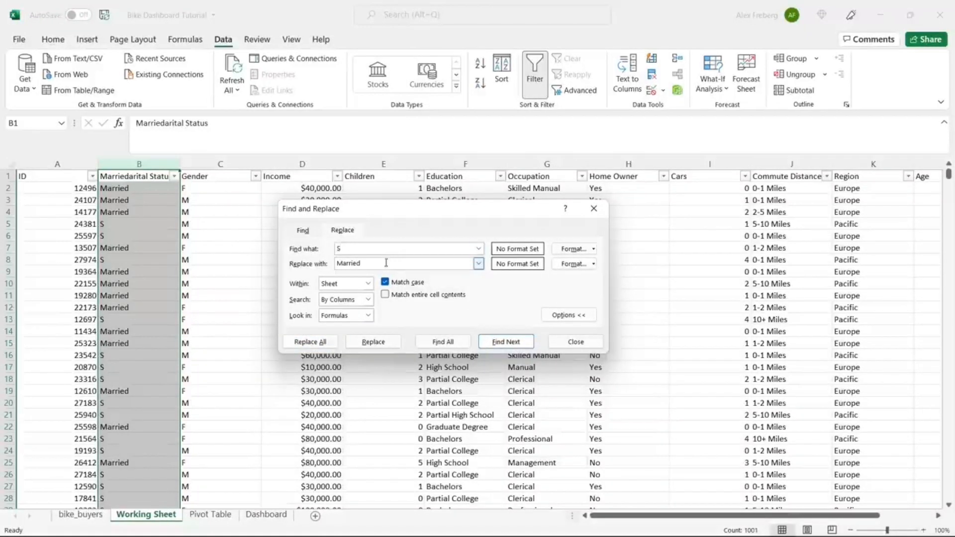
Step: Replace S with Single in column B (463 replacements)
double_click(384, 264)
type("Single")
left_click(311, 341)
left_click(482, 308)
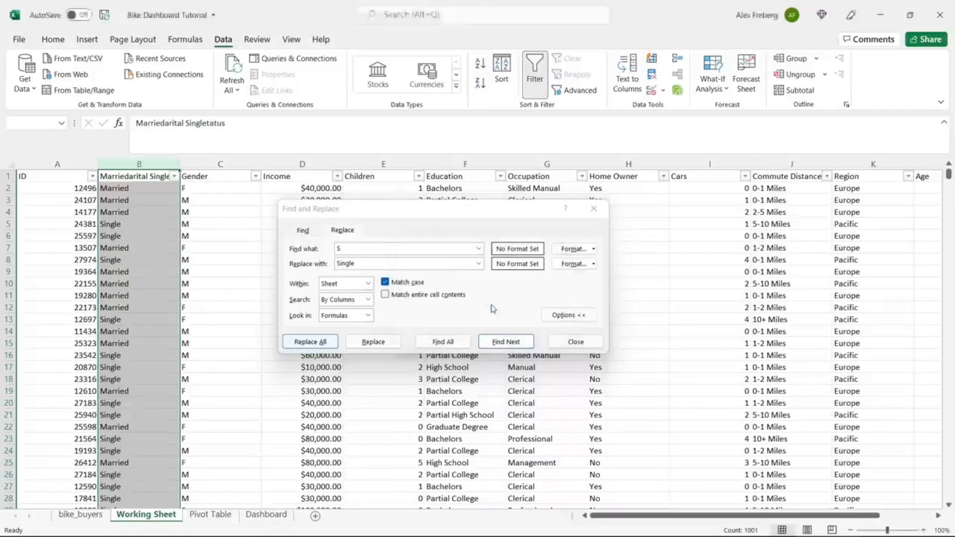
left_click(594, 208)
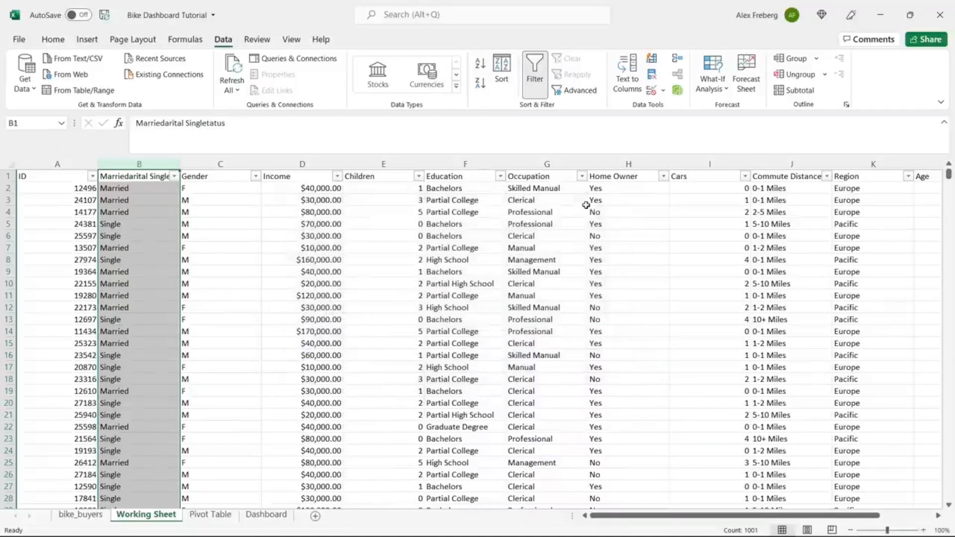
left_click(221, 164)
Step: Replace M with Male in the Gender column (511 replacements)
key("ctrl+h")
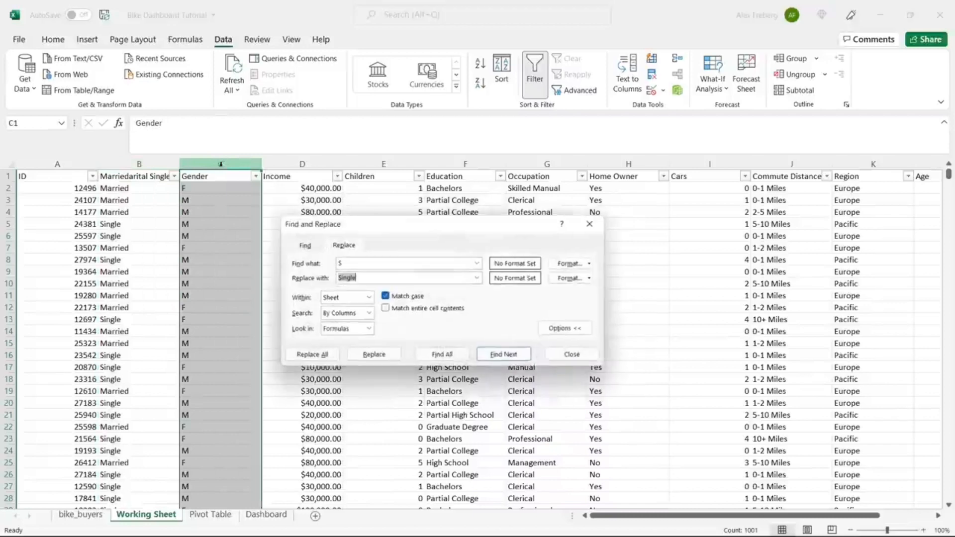
left_click(349, 262)
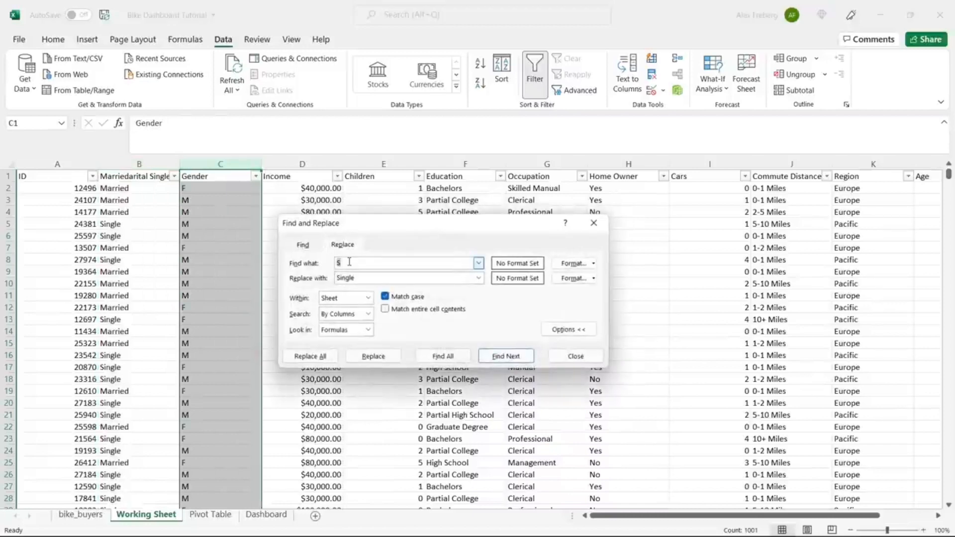
left_click(372, 276)
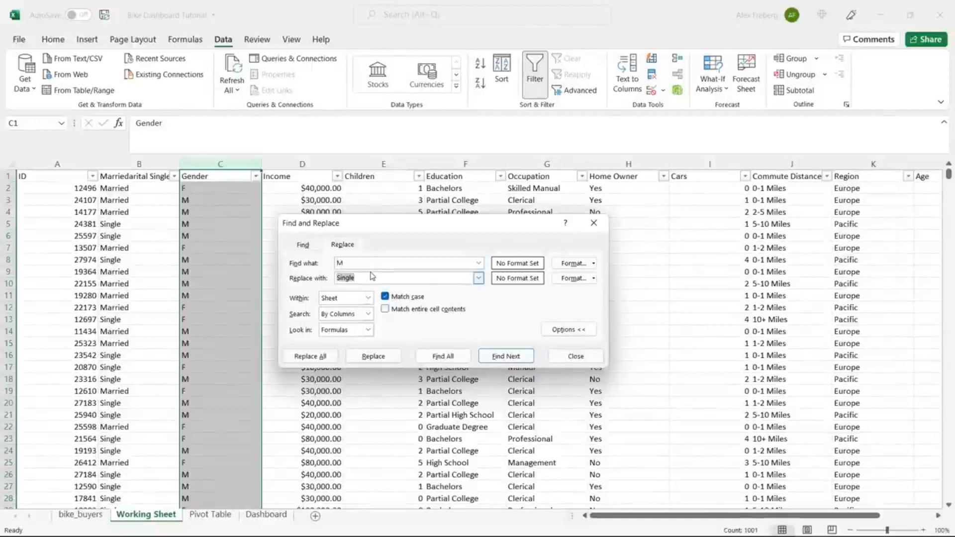
type("Male")
left_click(310, 356)
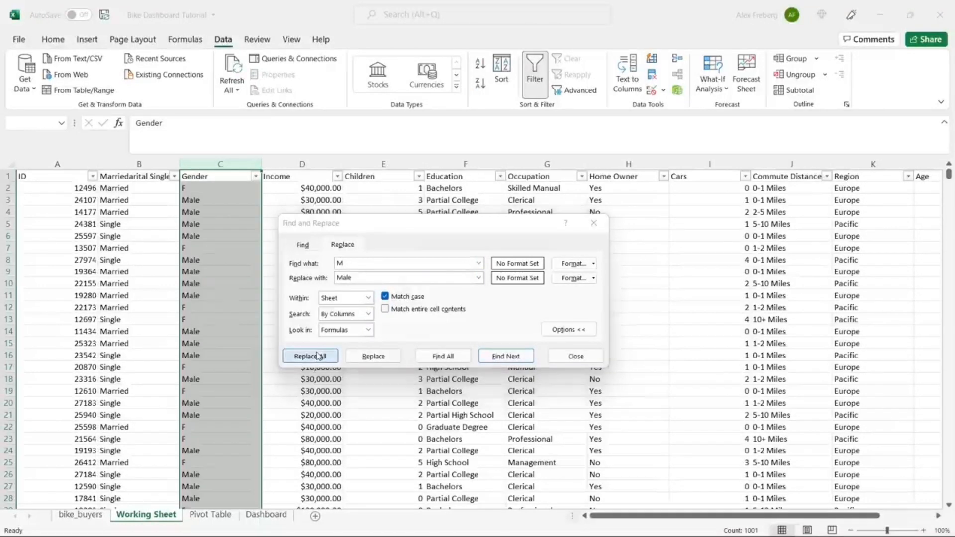
left_click(481, 308)
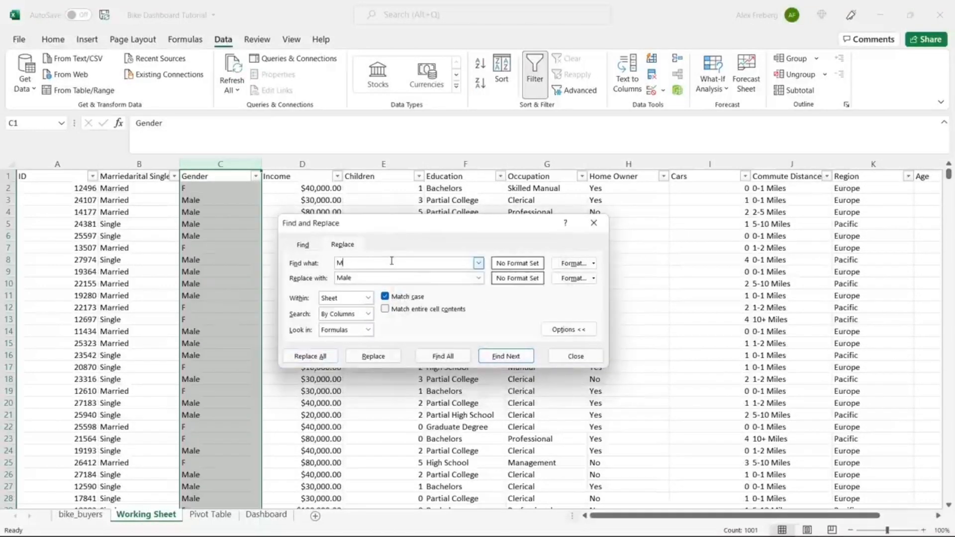
Step: Replace F with Female in the Gender column
double_click(380, 276)
type("Fem")
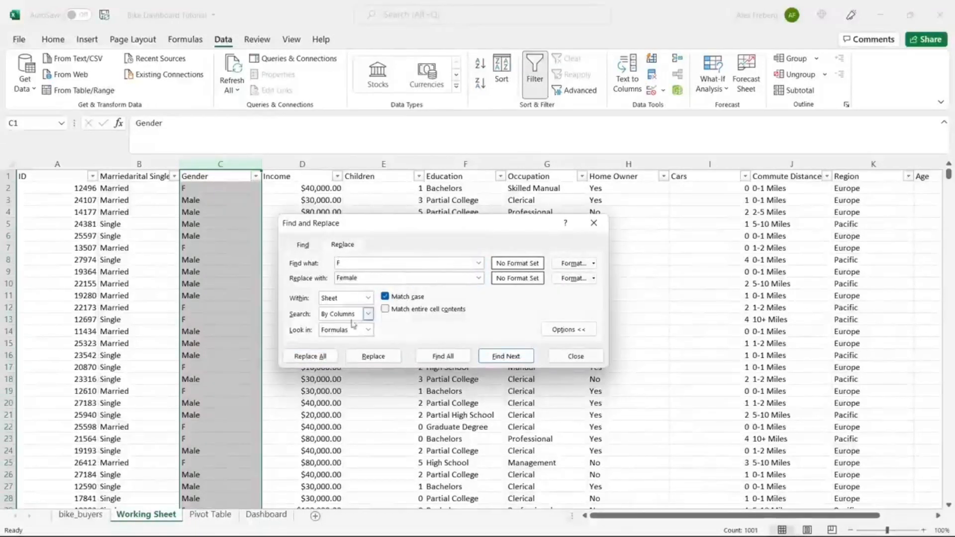
left_click(310, 357)
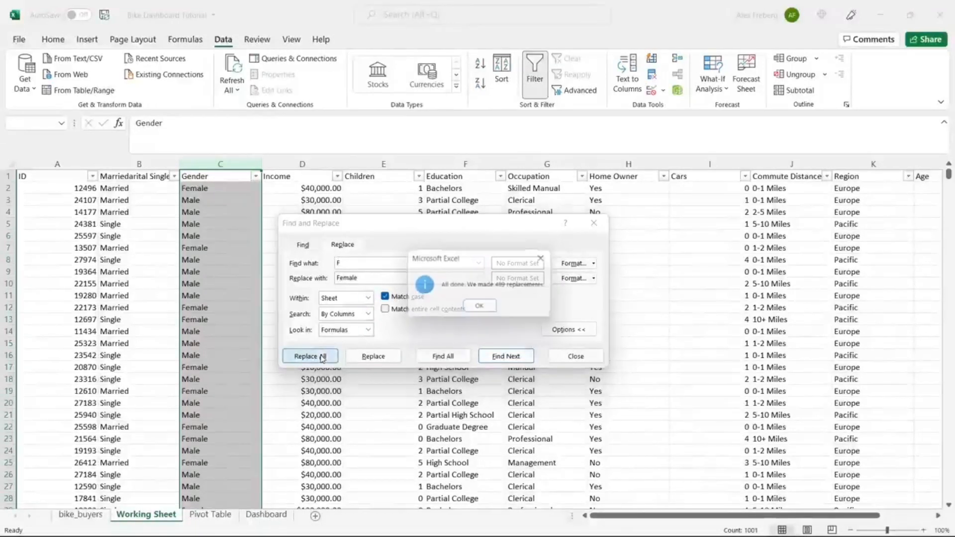
left_click(490, 313)
left_click(593, 222)
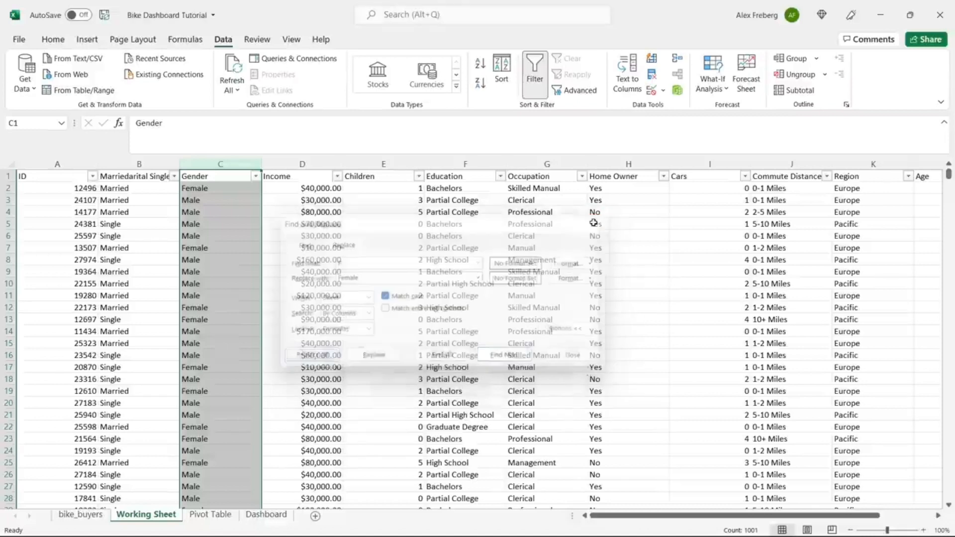
left_click(371, 255)
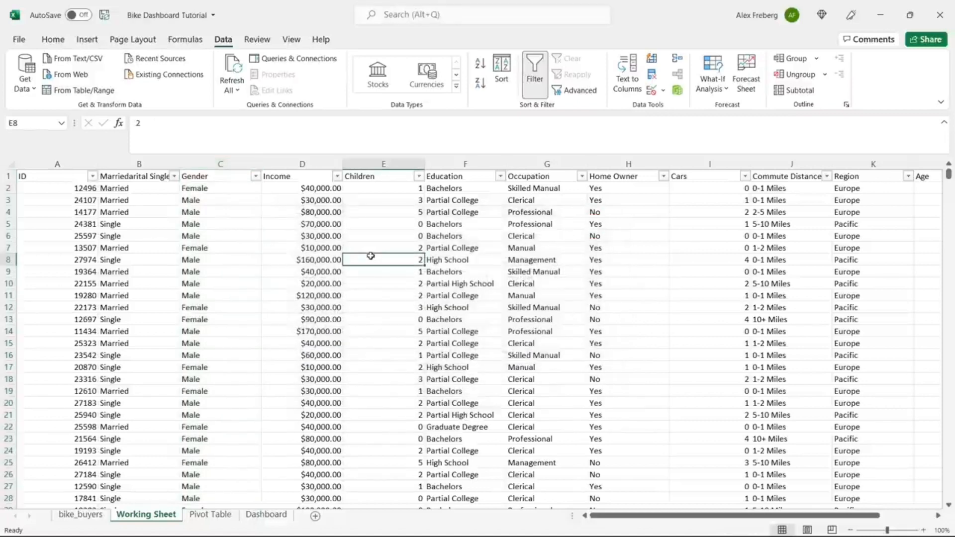
Step: Format column D Income as Currency with zero decimals, e.g. $40,000
left_click(302, 164)
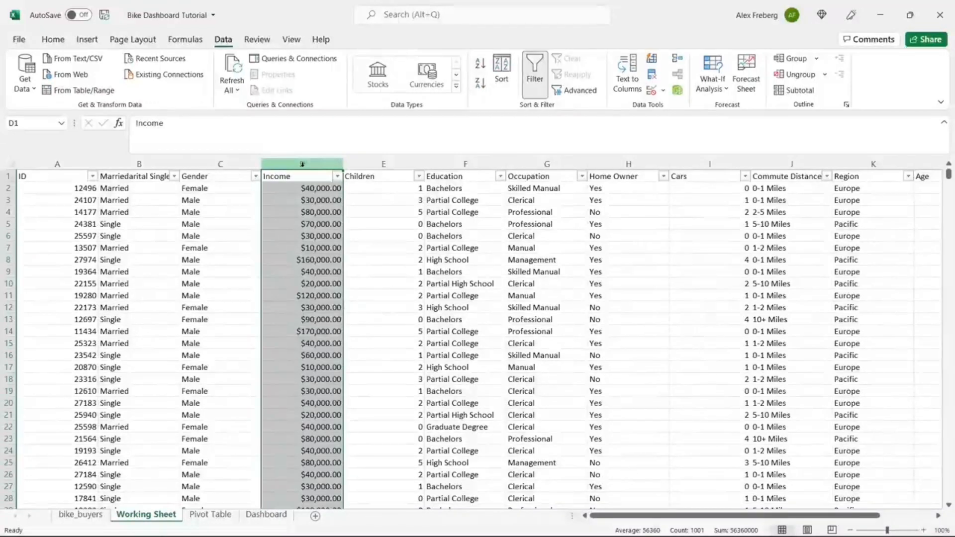
left_click(319, 200)
left_click(53, 39)
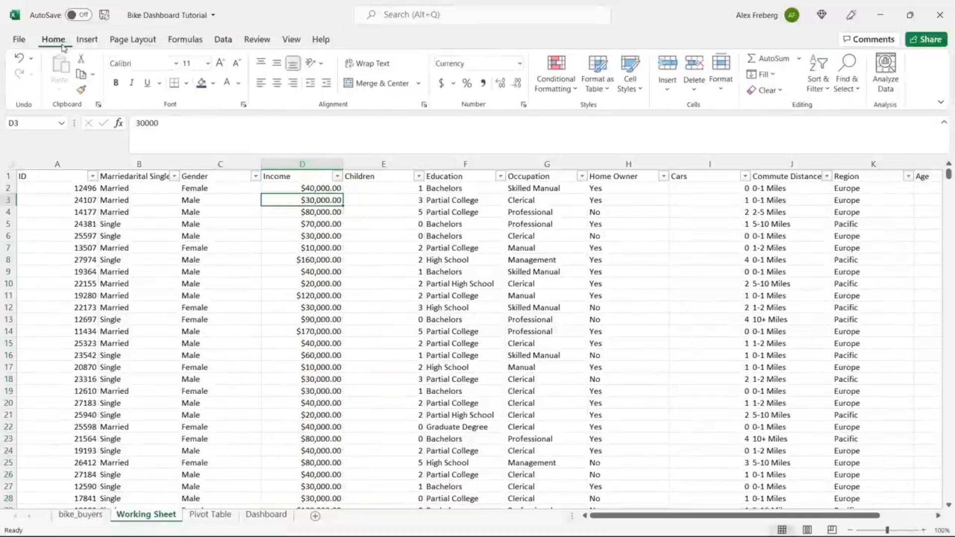
left_click(308, 166)
left_click(519, 64)
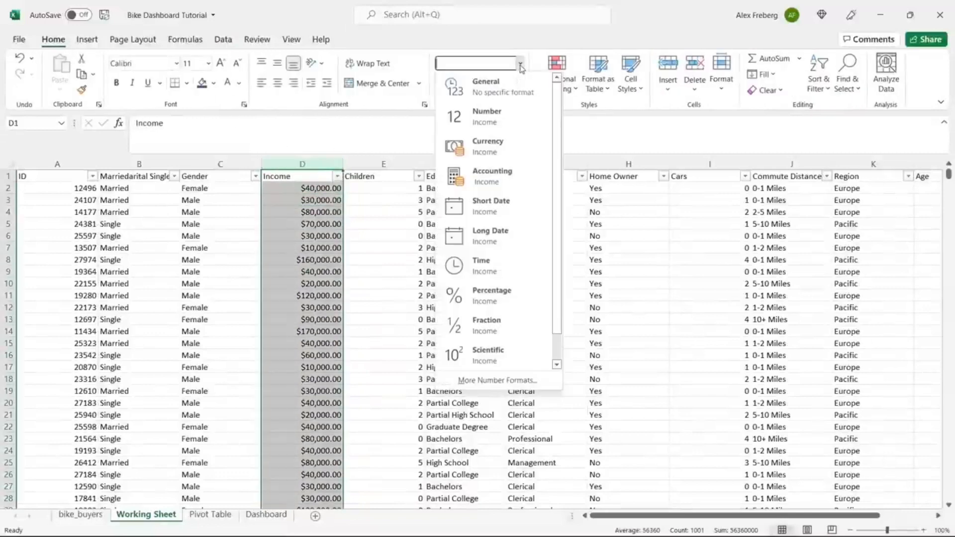
left_click(514, 140)
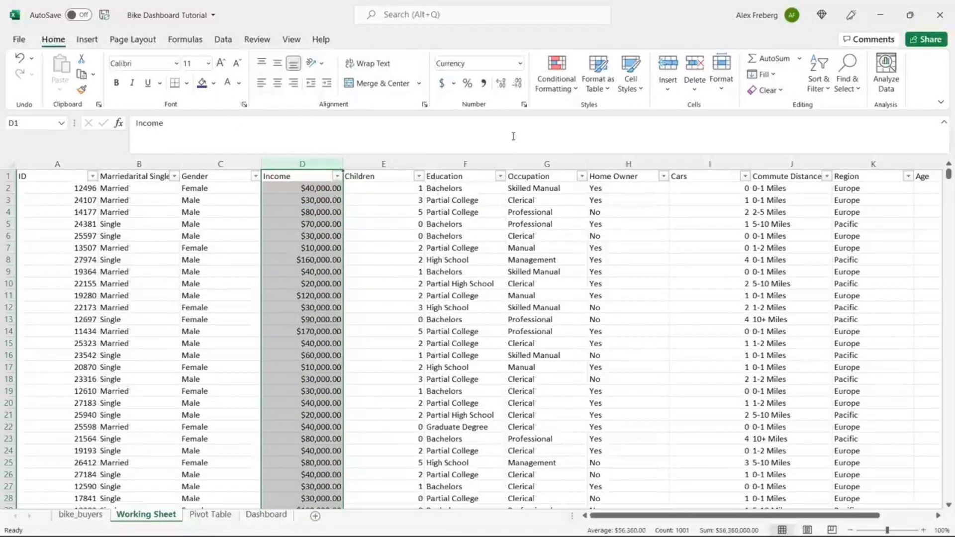
left_click(515, 87)
left_click(515, 86)
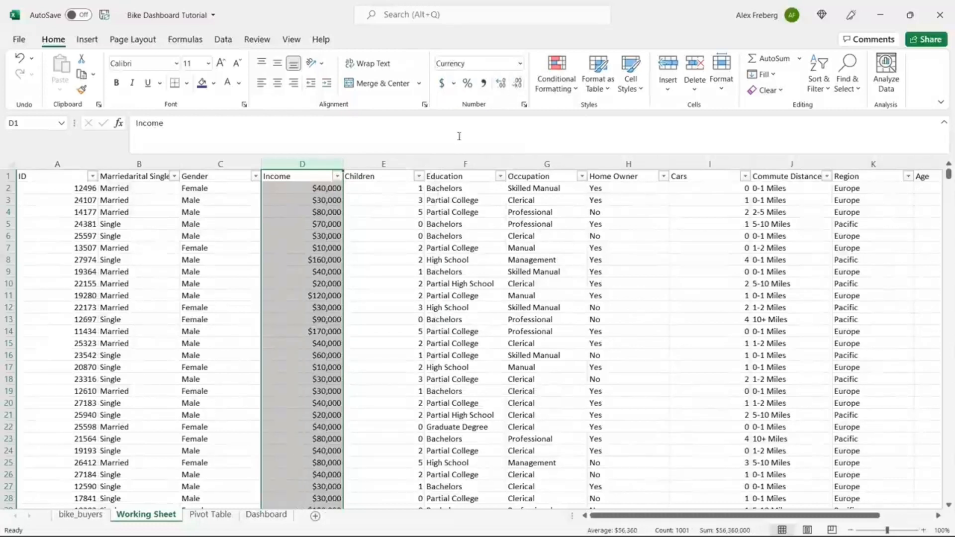
left_click(326, 194)
left_click(337, 176)
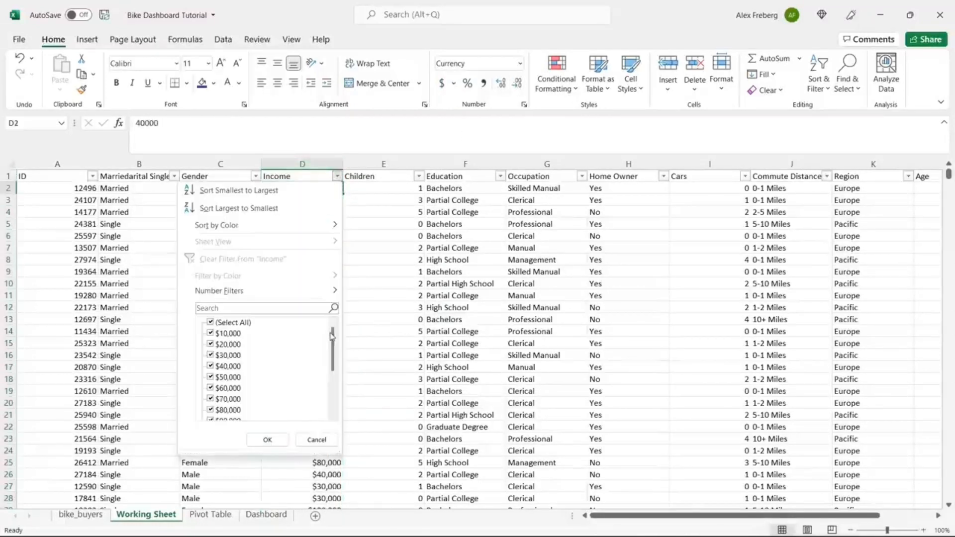
mouse_move(334, 335)
left_mouse_down()
mouse_move(335, 378)
mouse_move(339, 332)
left_mouse_up()
left_click(372, 252)
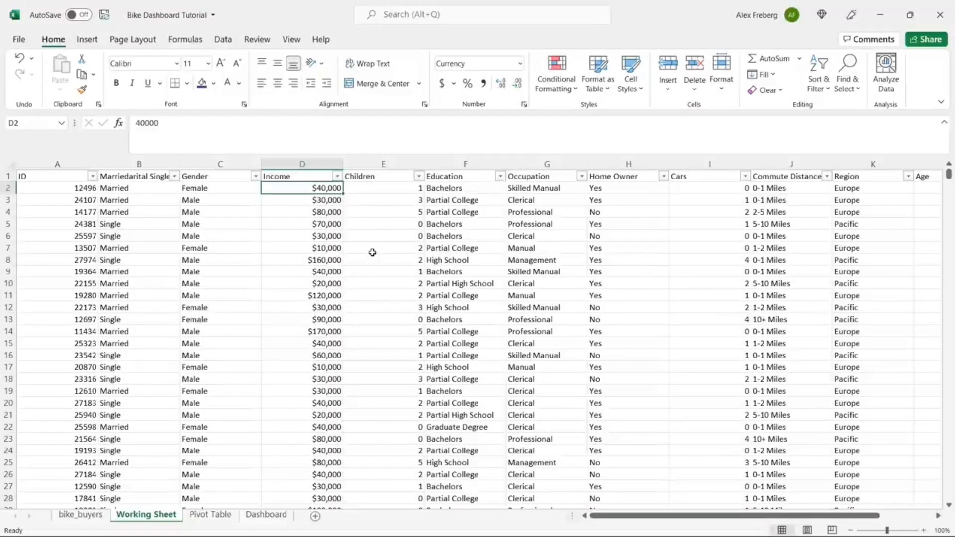
left_click(419, 176)
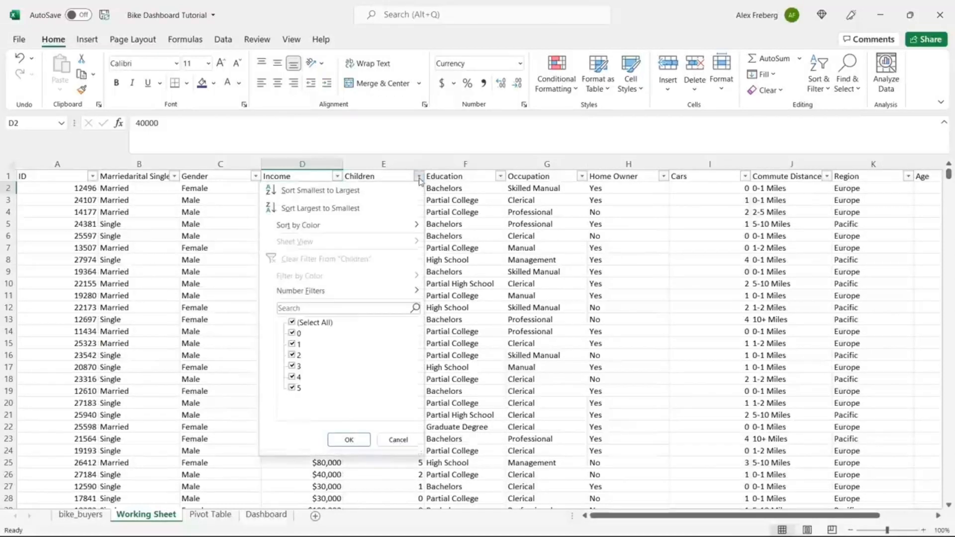
left_click(486, 184)
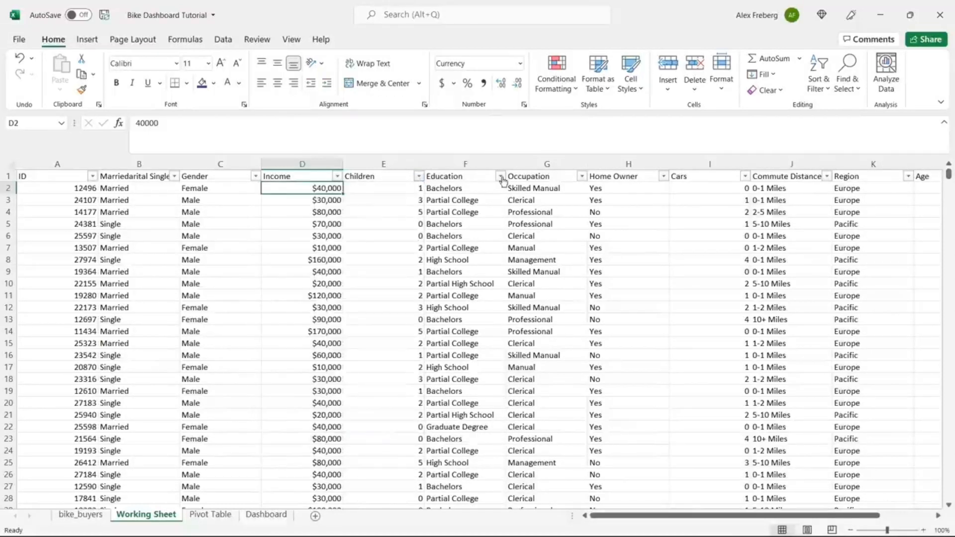
left_click(501, 176)
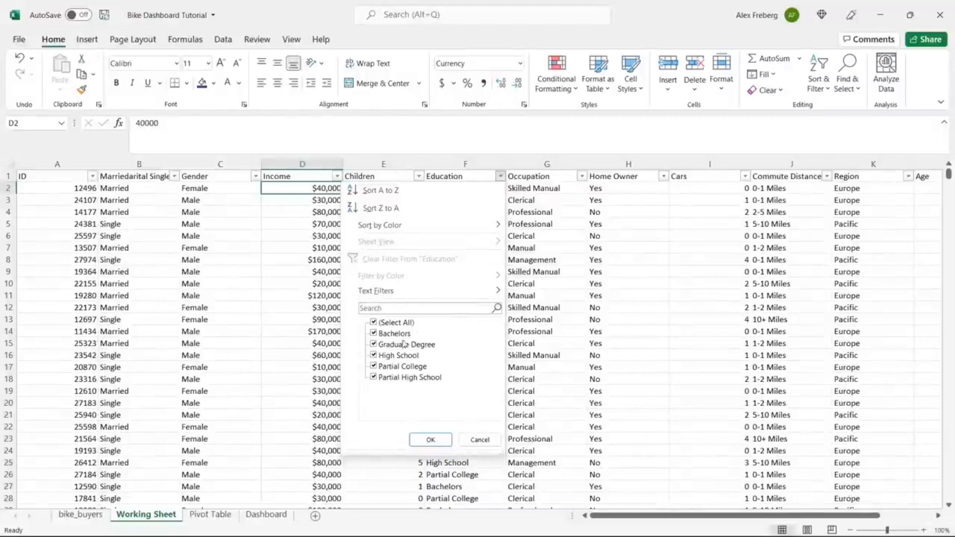
left_click(561, 253)
left_click(582, 177)
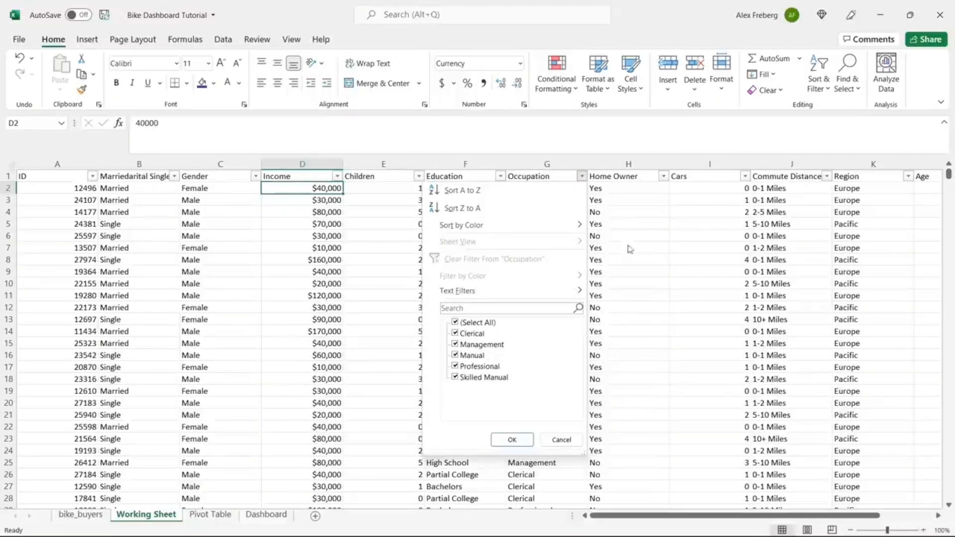
left_click(643, 212)
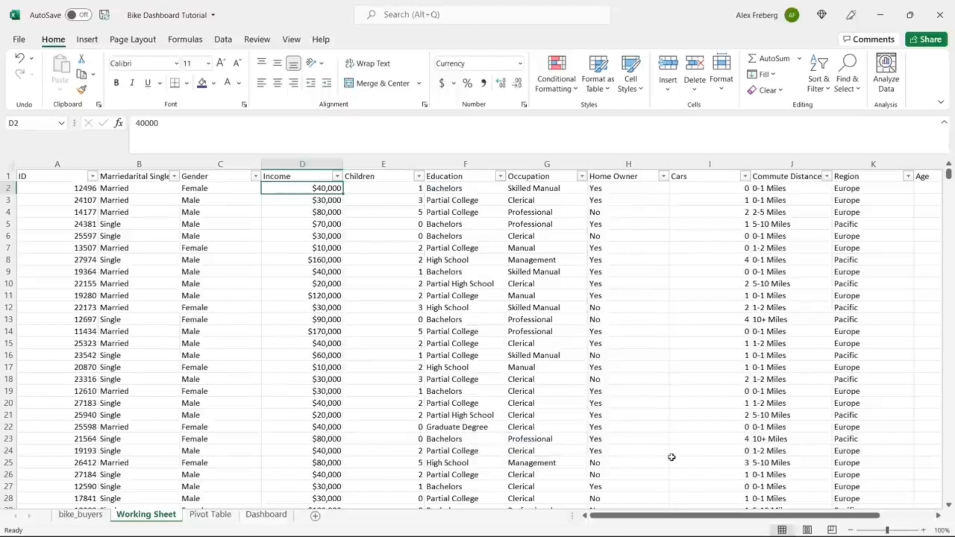
left_click_drag(698, 518, 752, 520)
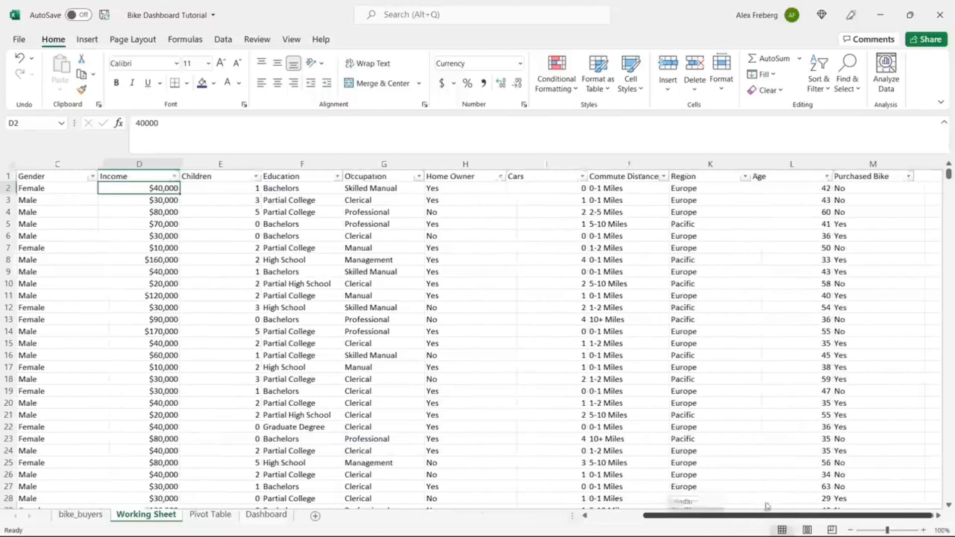
left_click(500, 177)
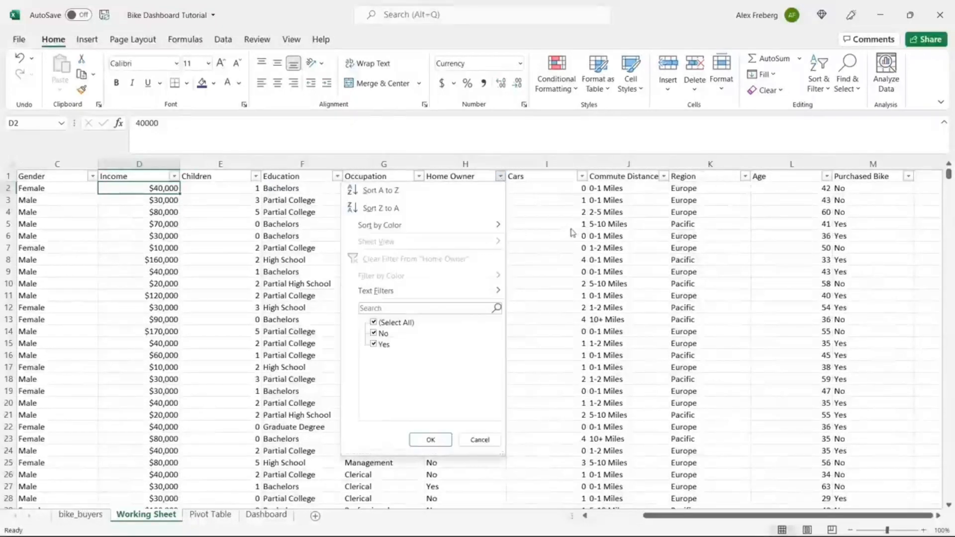
left_click(582, 183)
left_click(582, 176)
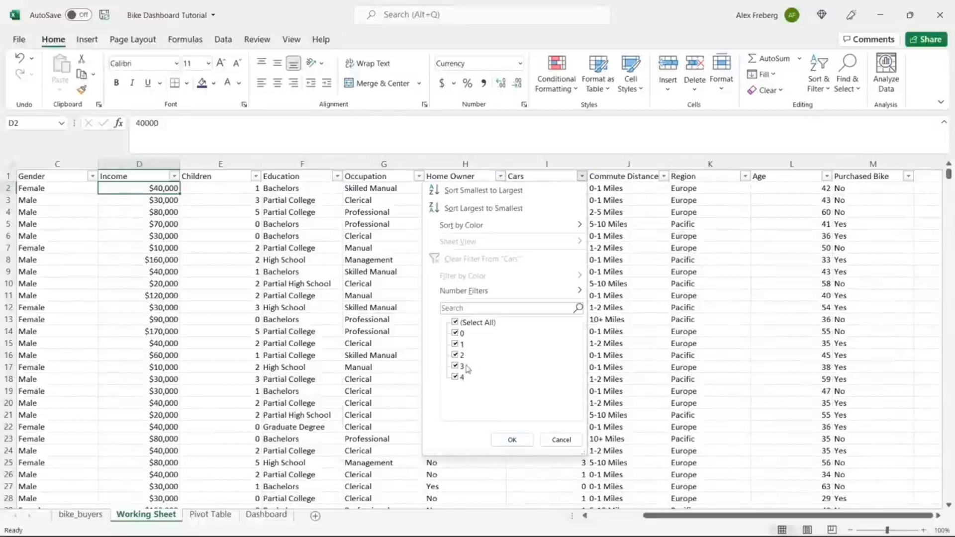
left_click(638, 224)
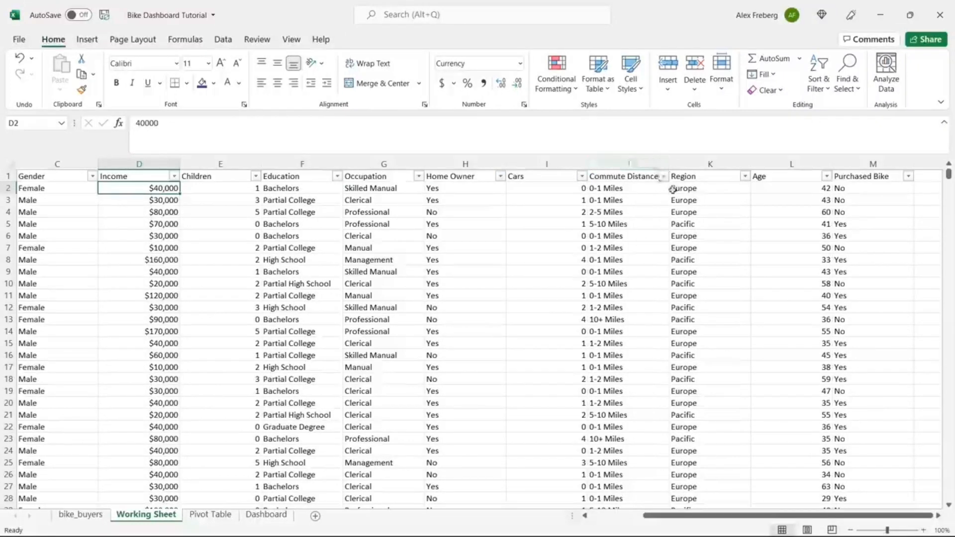
left_click(664, 176)
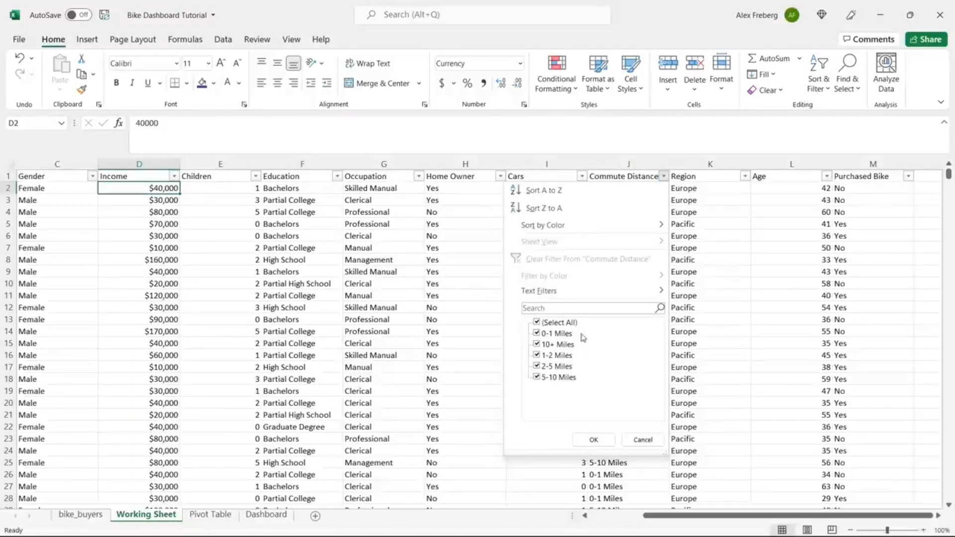
left_click(643, 440)
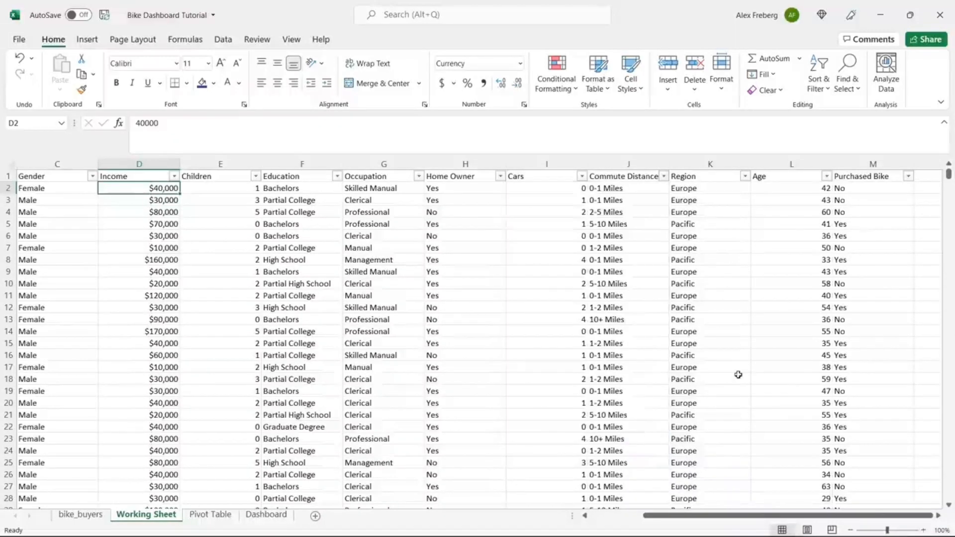
left_click_drag(772, 516, 772, 516)
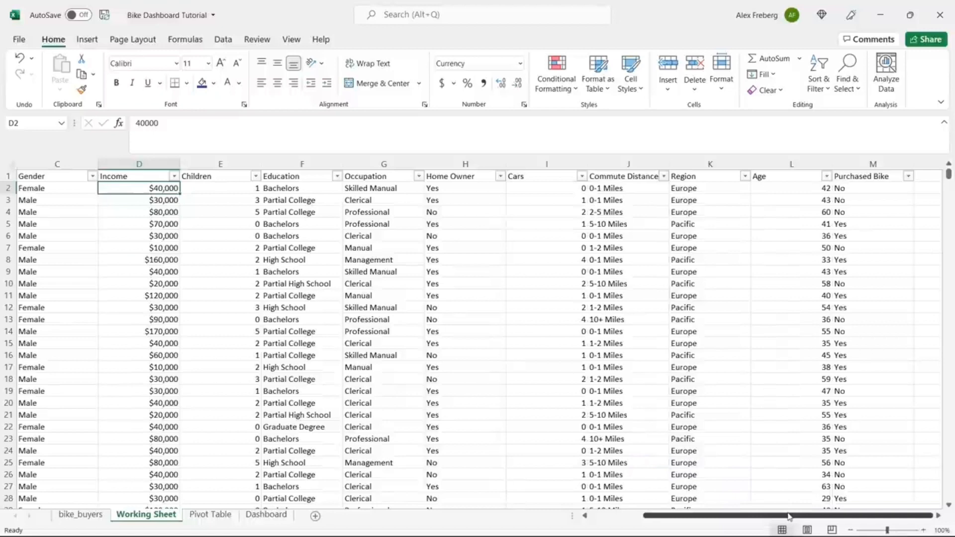
left_click(938, 516)
left_click(938, 516)
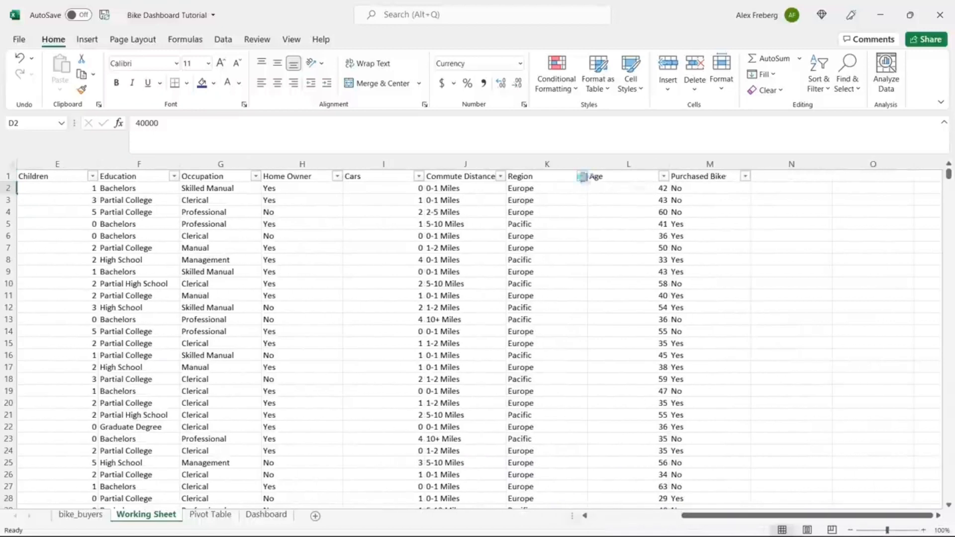
left_click(582, 176)
left_click(512, 439)
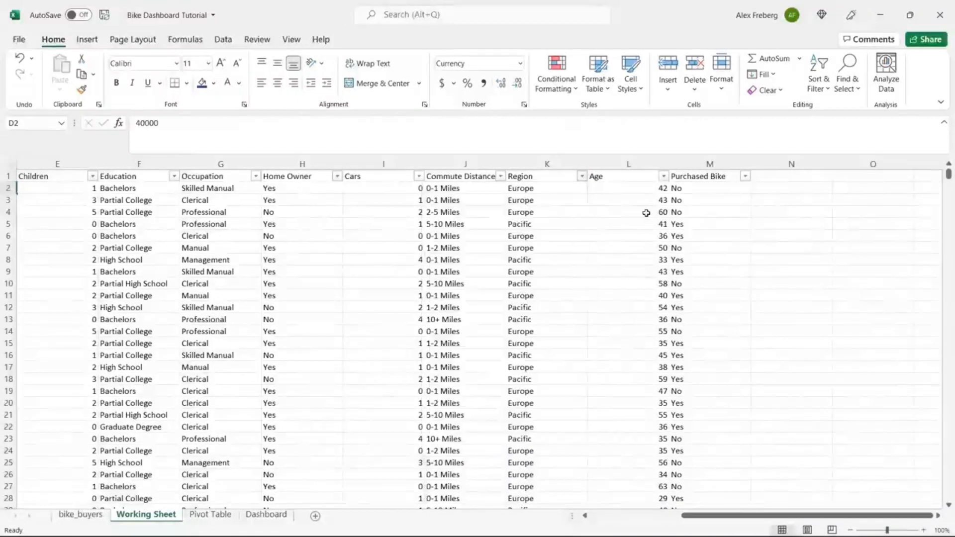
left_click(664, 177)
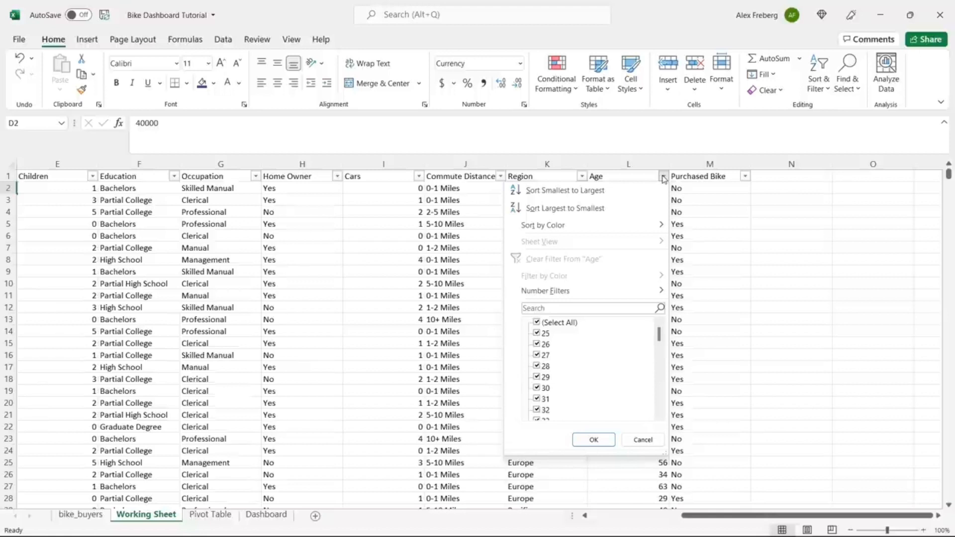
left_click(643, 439)
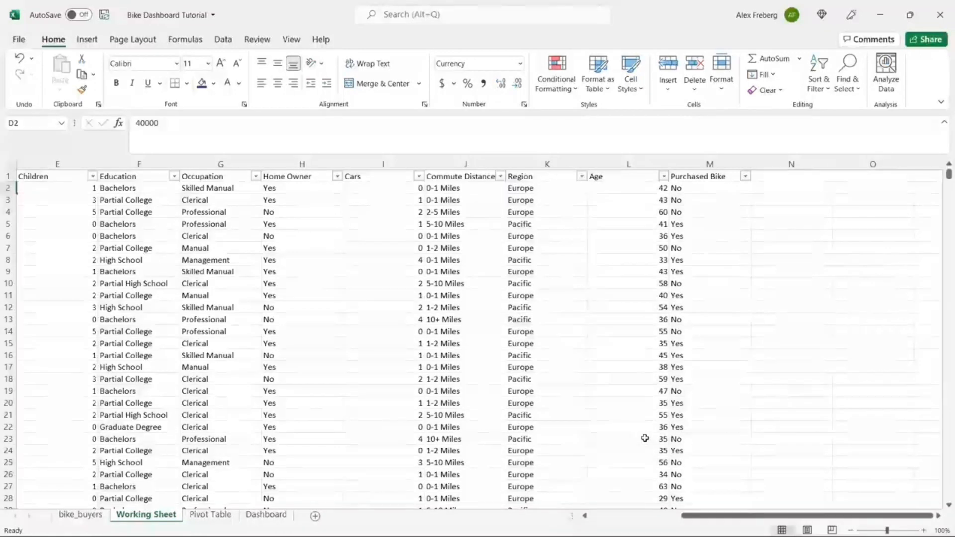
left_click(664, 177)
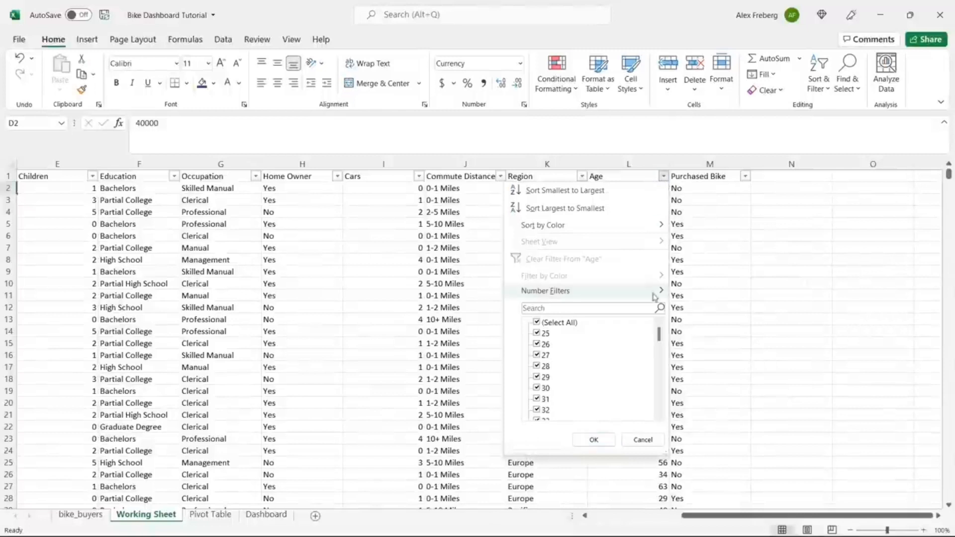
mouse_move(660, 333)
left_mouse_down()
mouse_move(663, 418)
mouse_move(663, 335)
left_mouse_up()
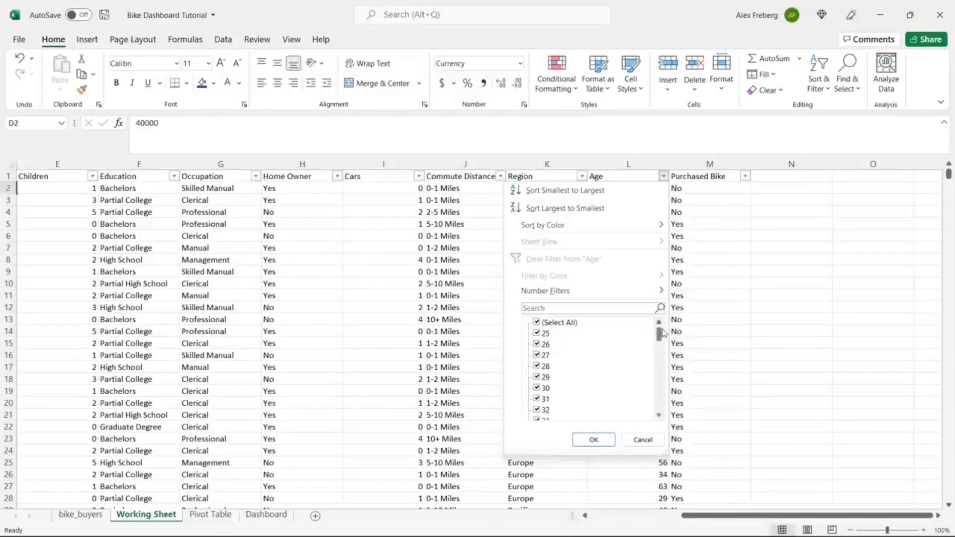
left_click(640, 440)
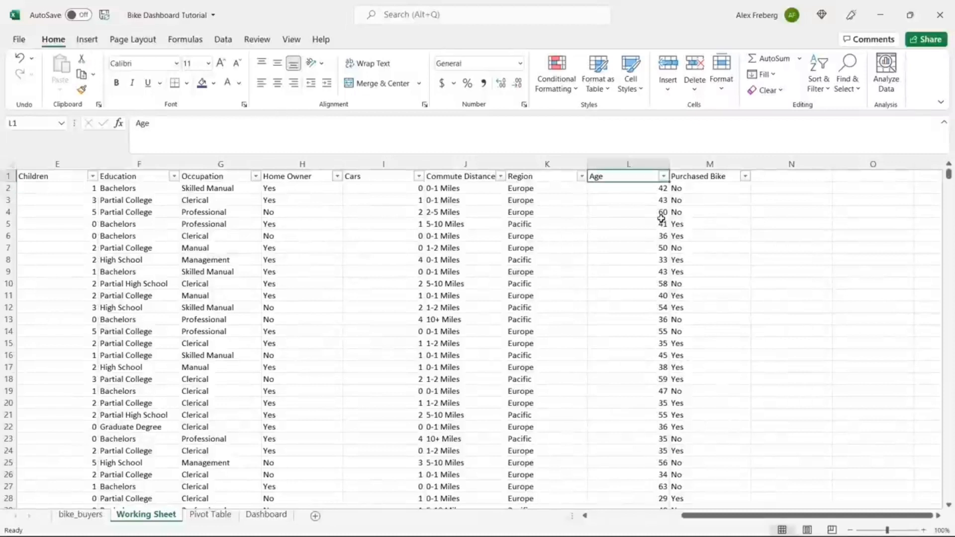
Step: Insert a new column M before Purchased Bike headed 'Age Brackets'
left_click(702, 165)
right_click(703, 167)
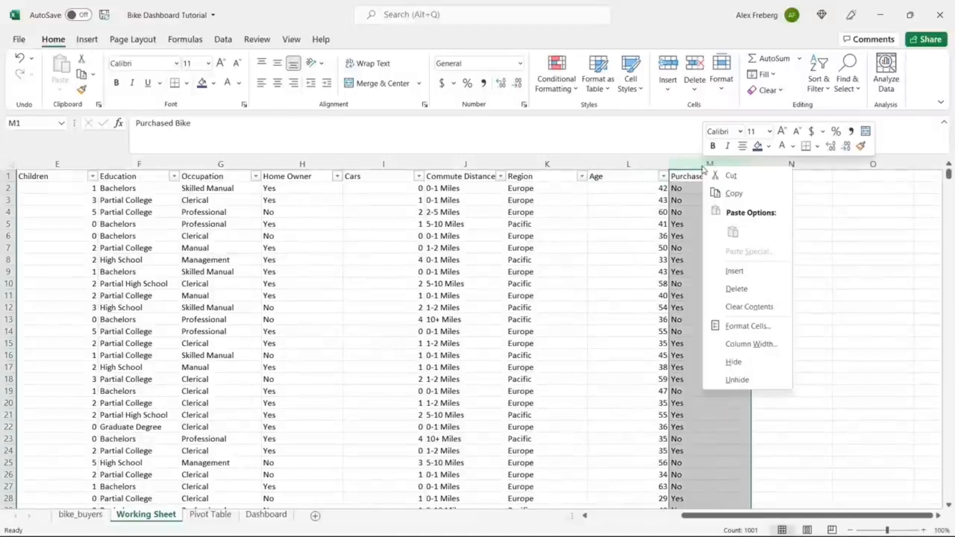
left_click(735, 271)
left_click(703, 177)
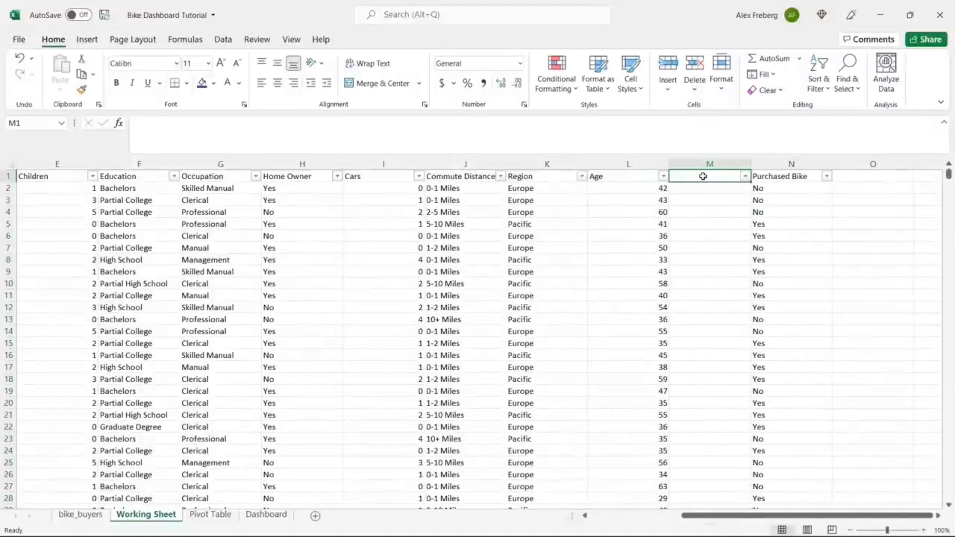
type("Age Brackets")
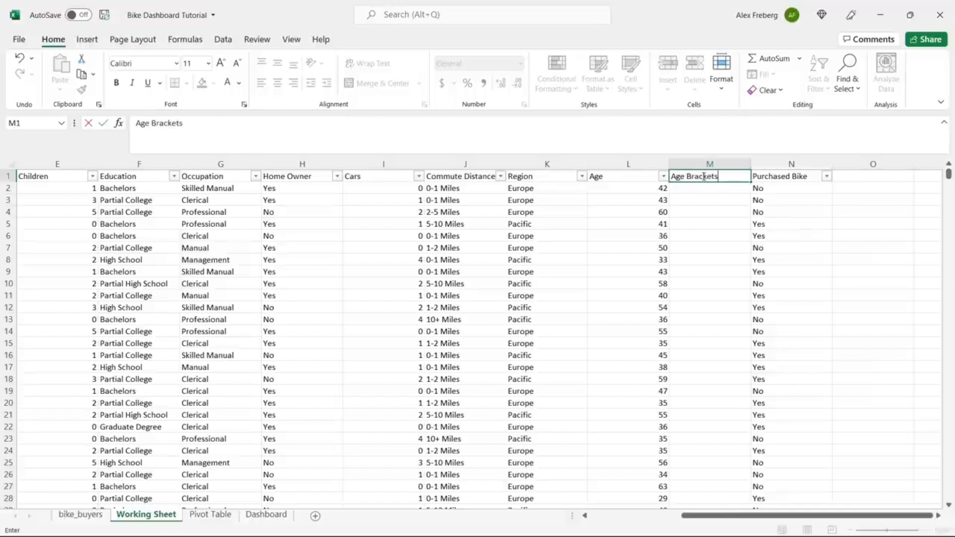
left_click(705, 190)
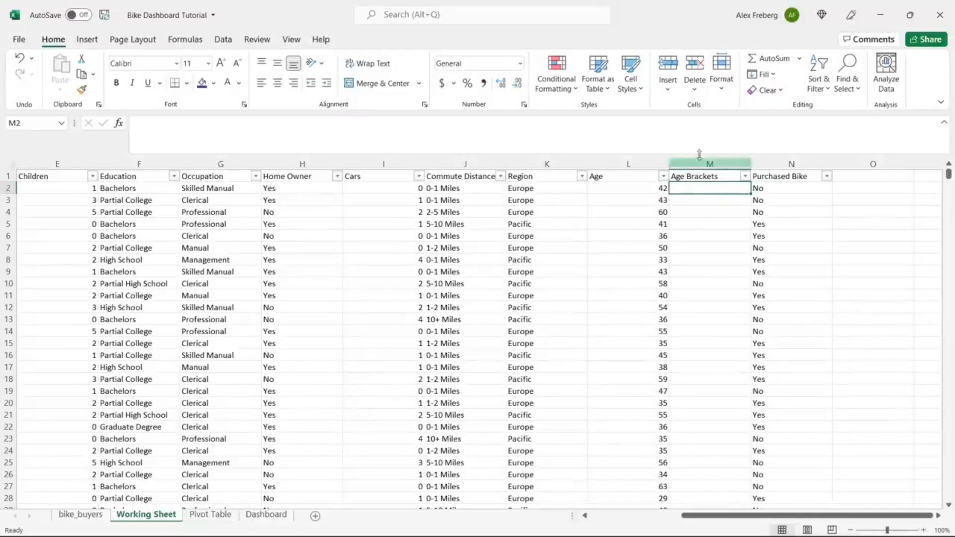
Step: Enter =IF(L2>31,"Adolescent","Invalid") in cell M2
left_click(699, 131)
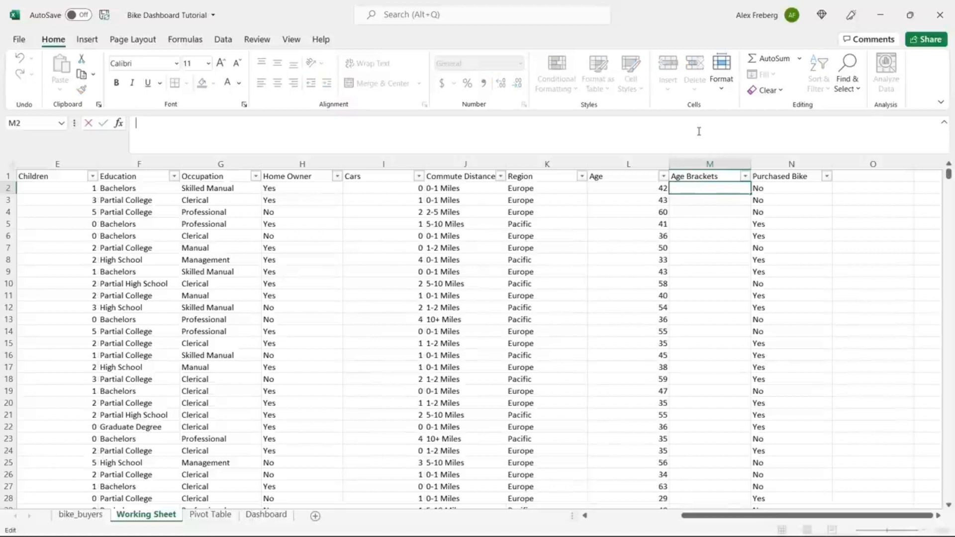
type("=")
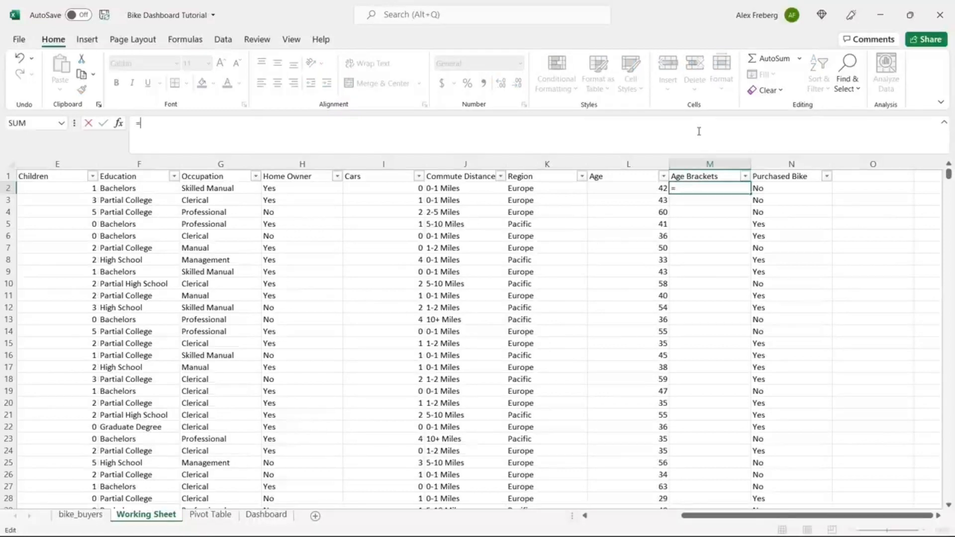
type("IF(")
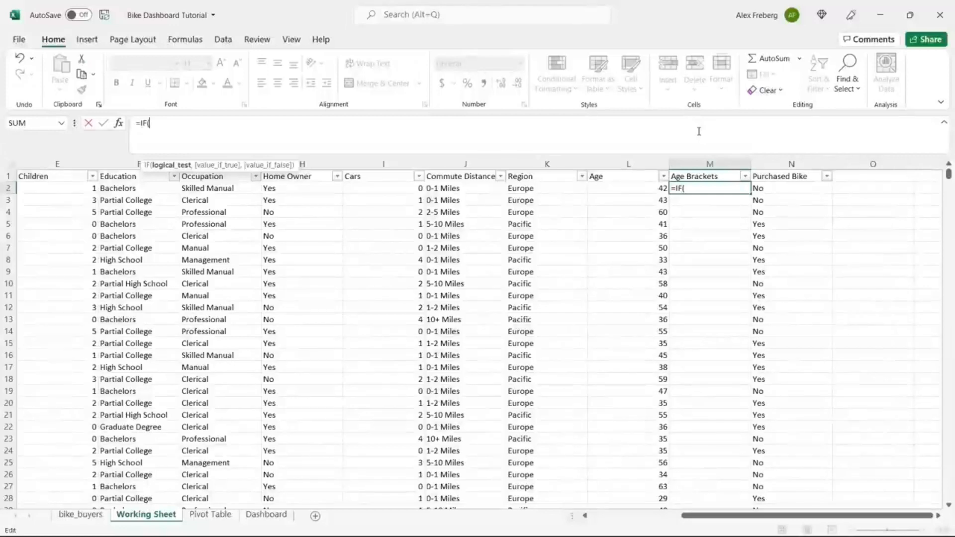
left_click(636, 188)
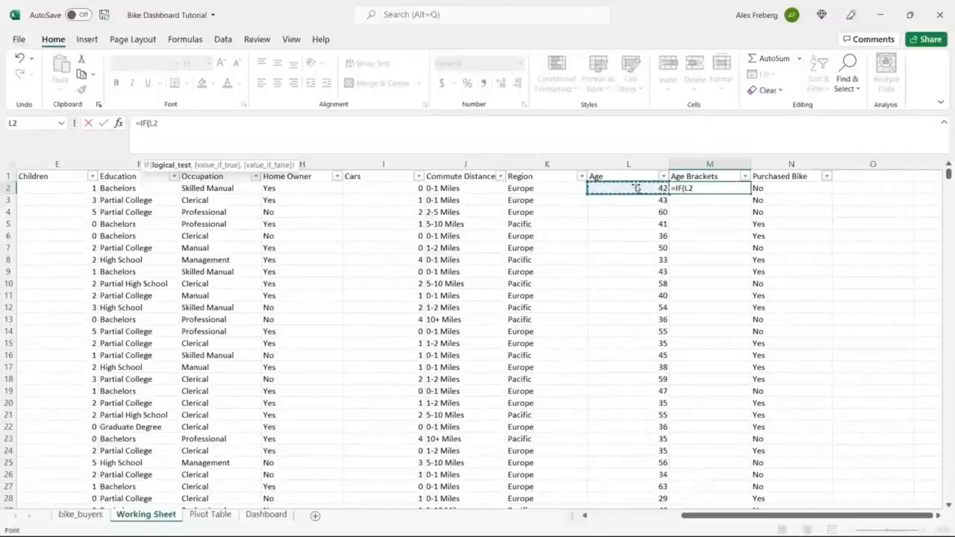
left_click(562, 126)
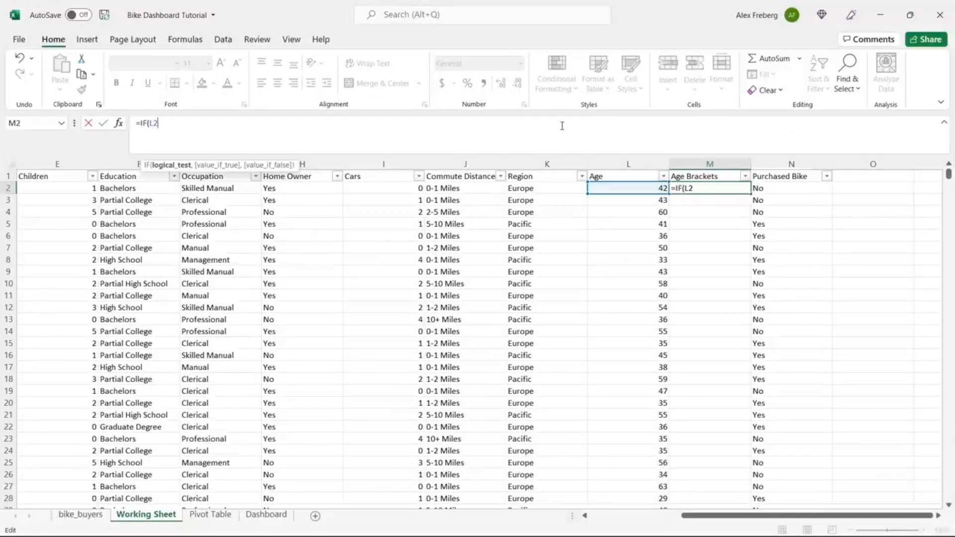
type(">31")
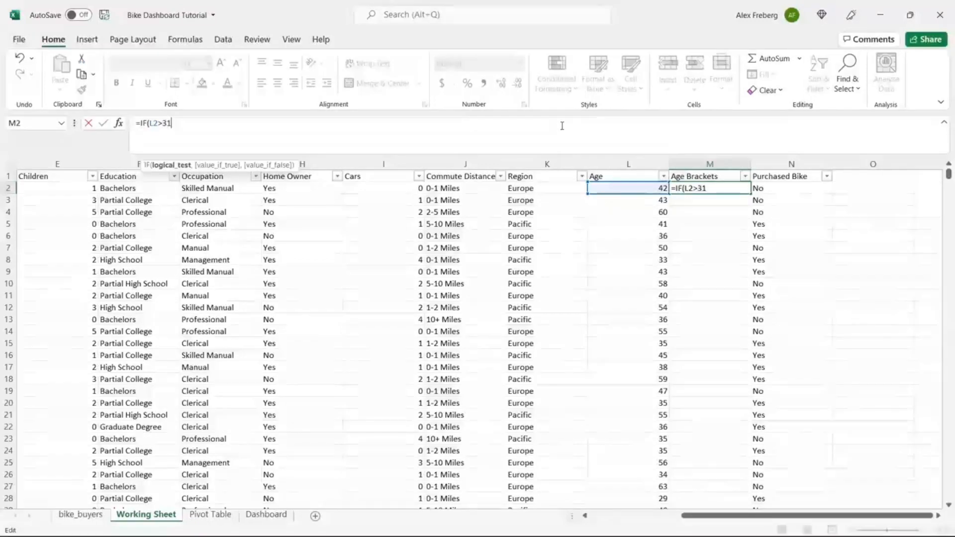
type(",")
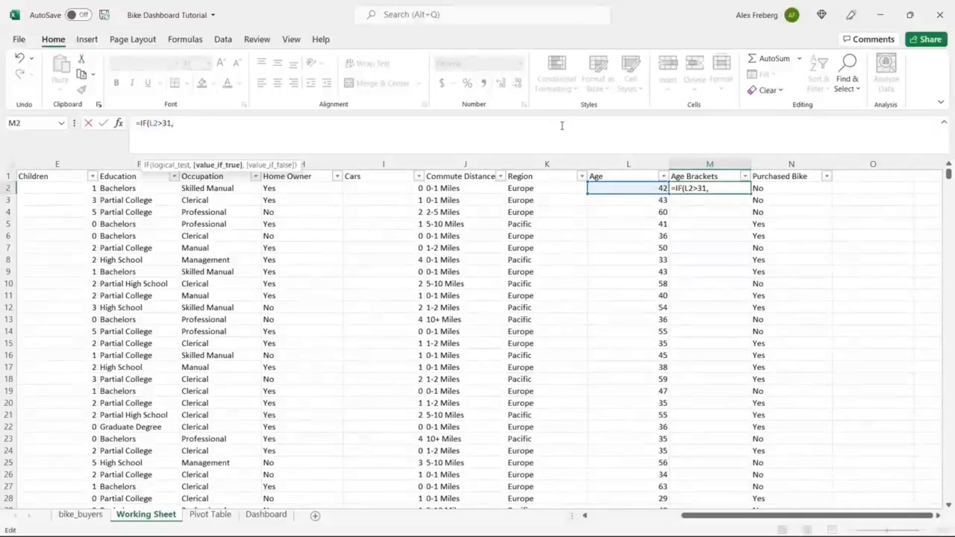
type("\"Adolexcen")
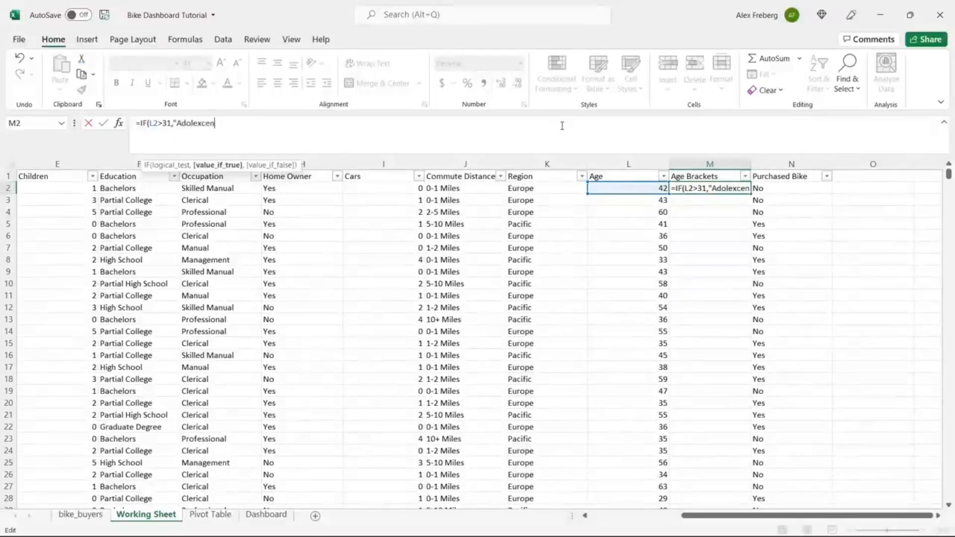
key("BackSpace")
key("BackSpace")
key("BackSpace")
key("BackSpace")
type("scent\"")
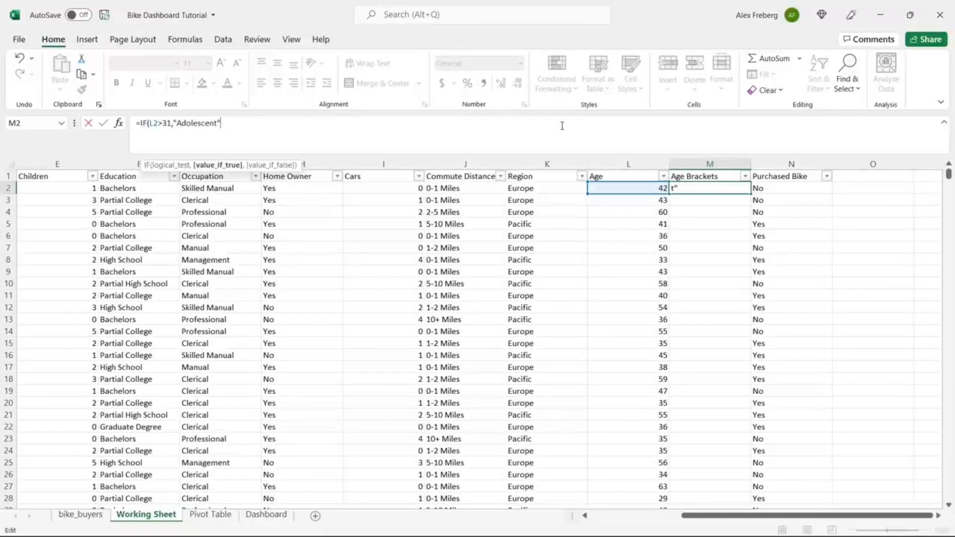
type(",")
type("\"In")
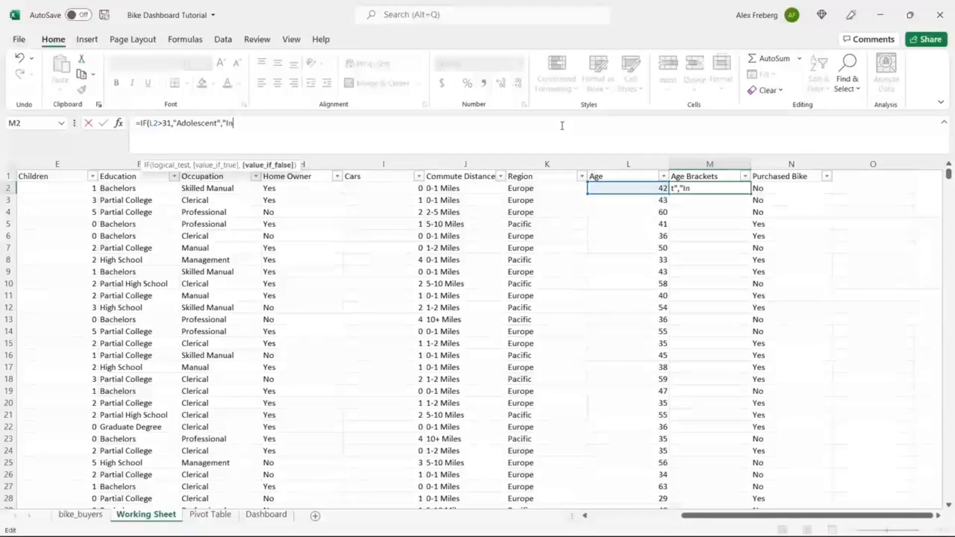
type("v")
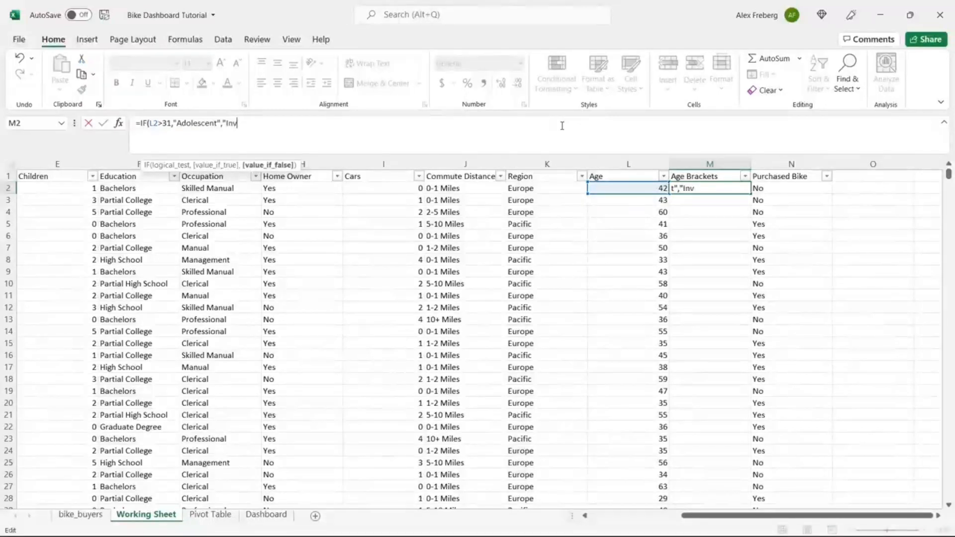
type("alid\")")
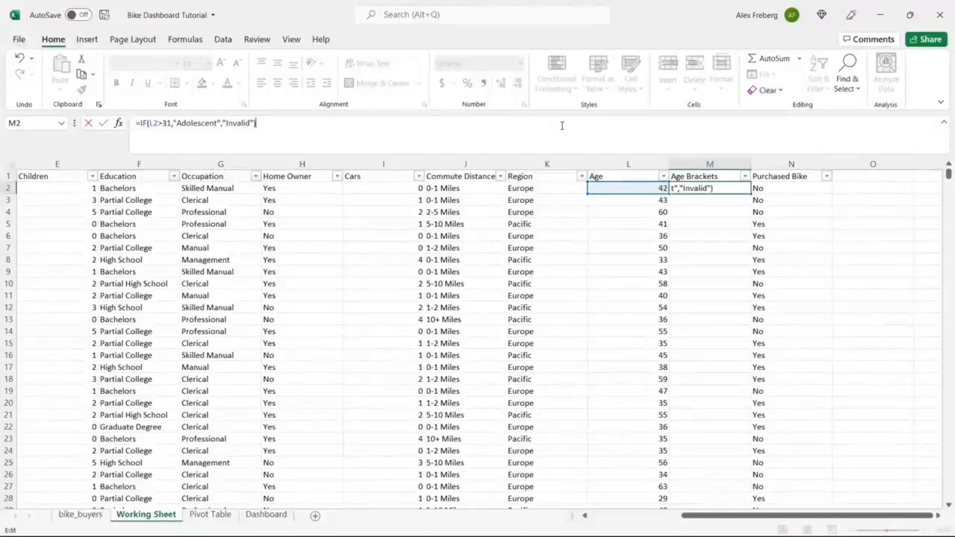
key("Return")
left_click(741, 189)
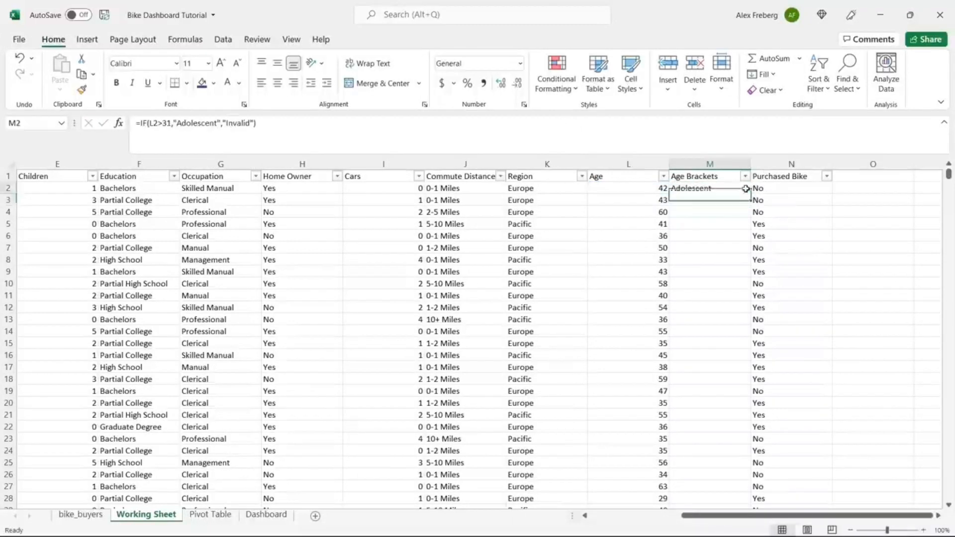
Step: Fill the M2 formula down the Age Brackets column and check the results
double_click(749, 193)
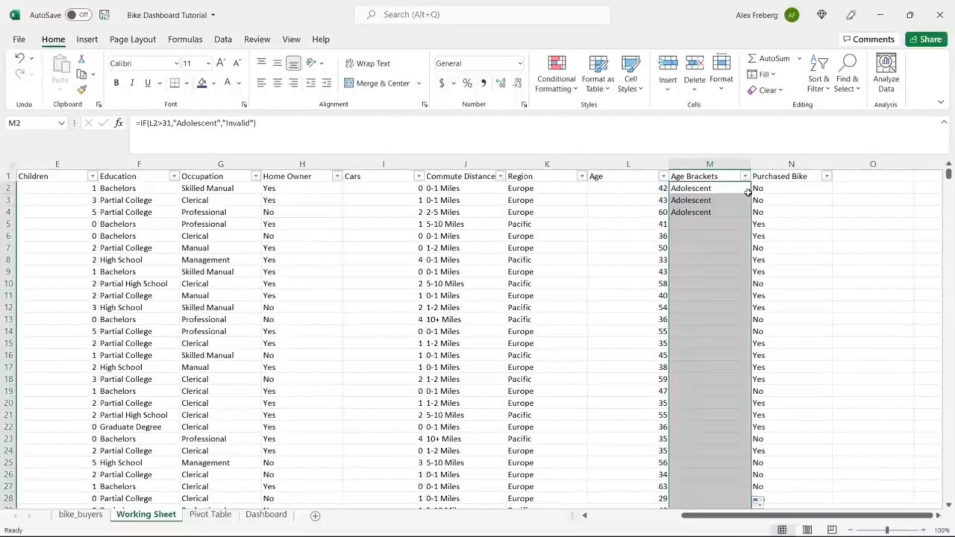
left_click(679, 220)
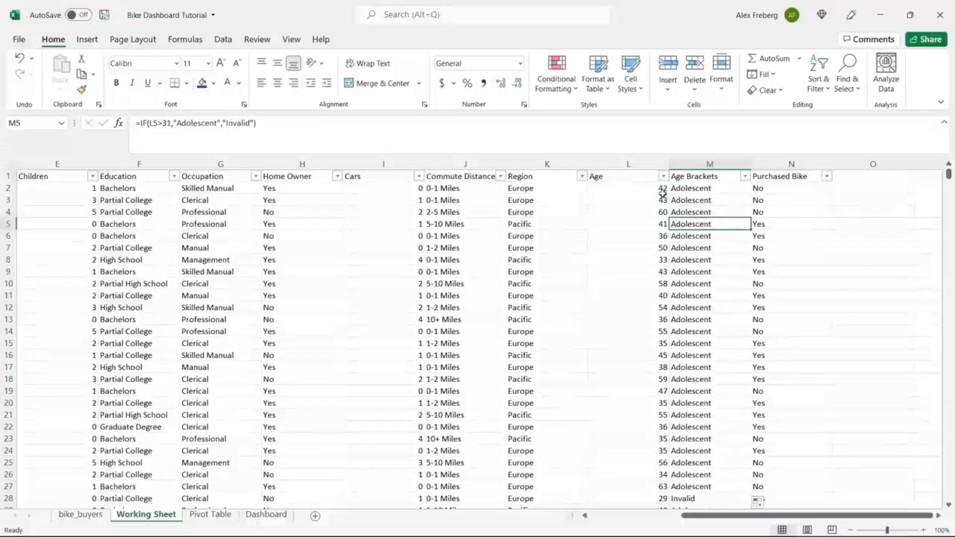
left_click(647, 188)
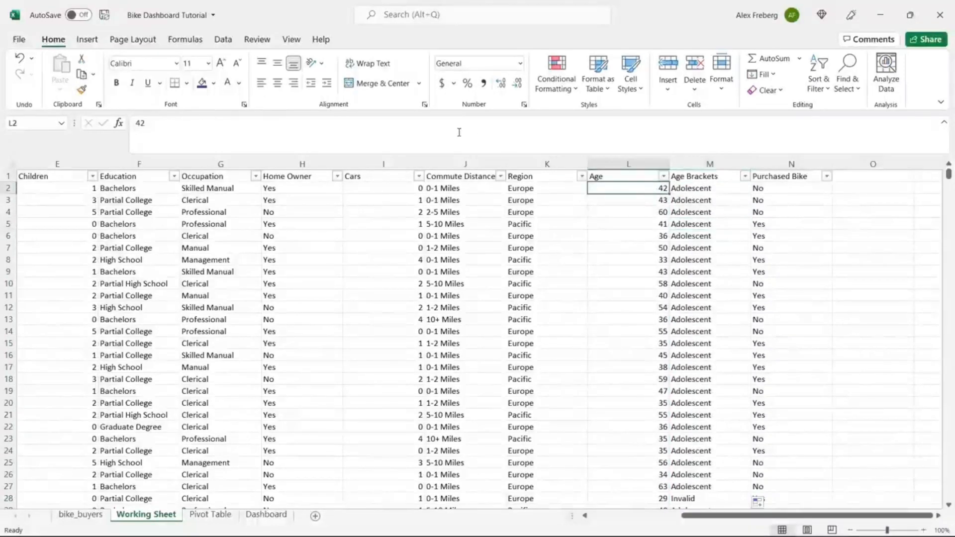
left_click(697, 190)
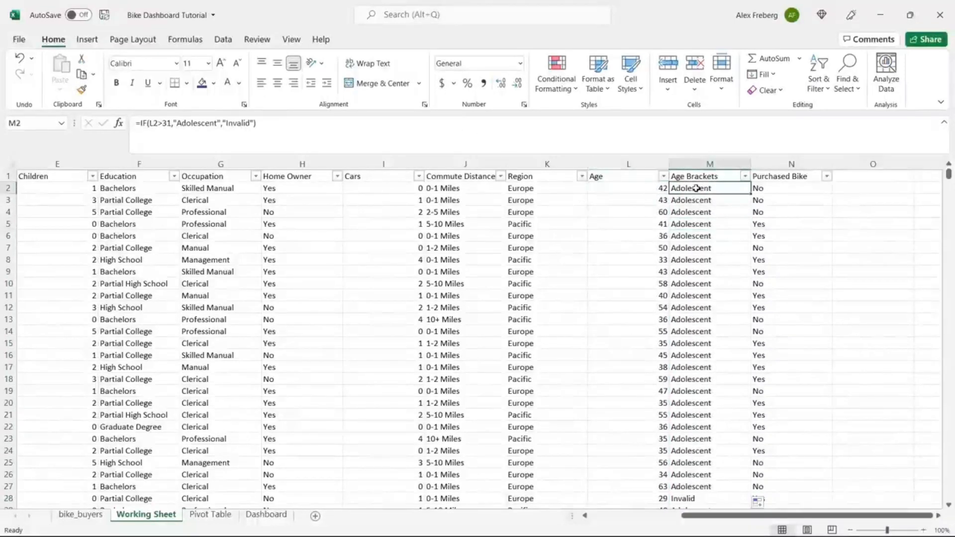
Step: Change M2's test from L2>31 to L2<31
left_click(163, 123)
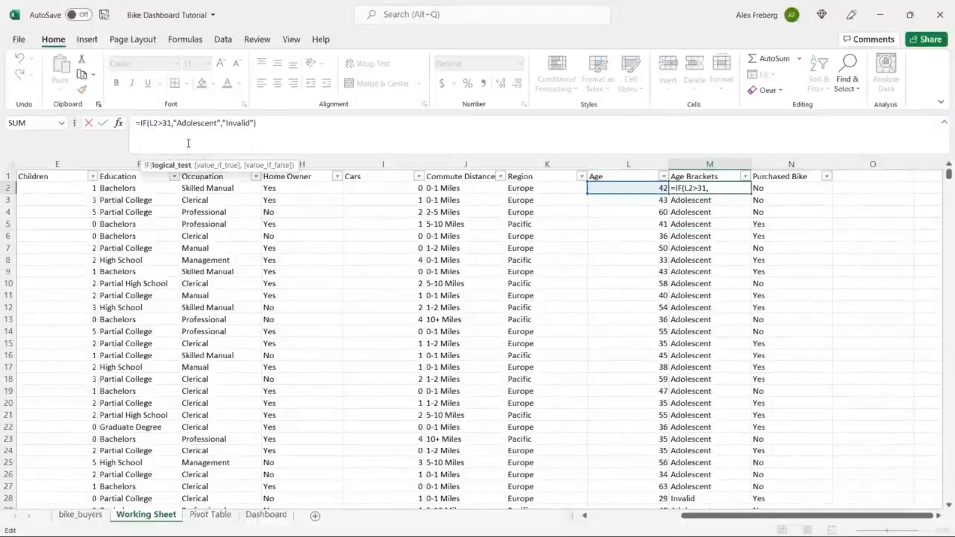
key("BackSpace")
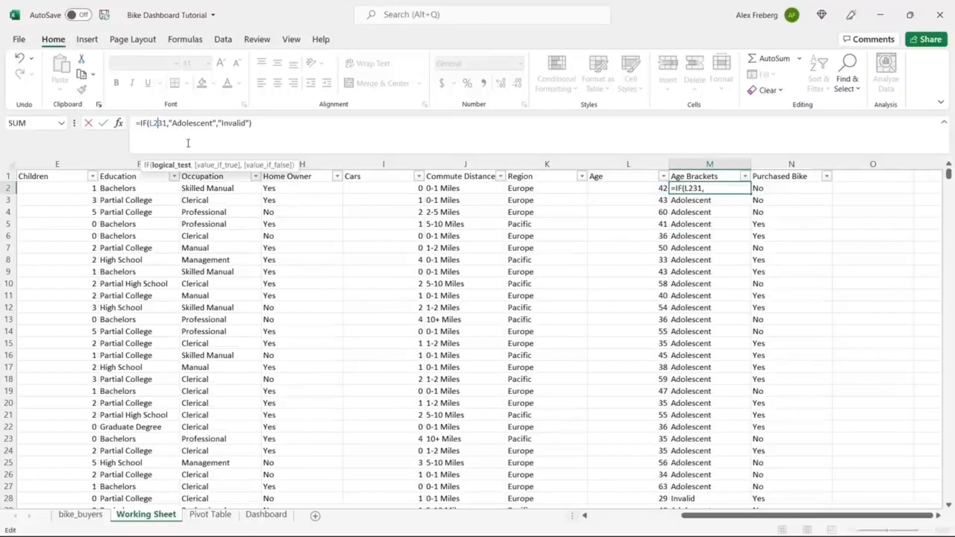
type("<")
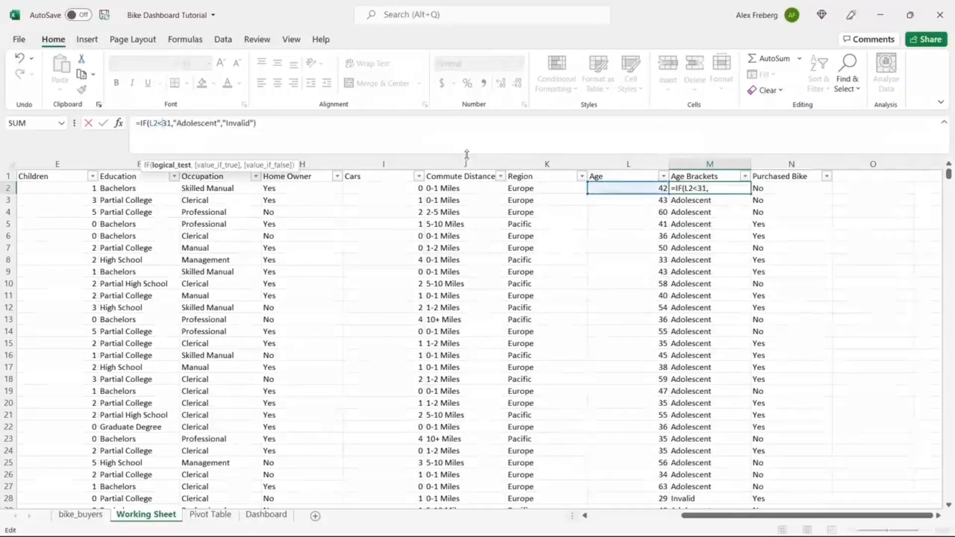
key("Return")
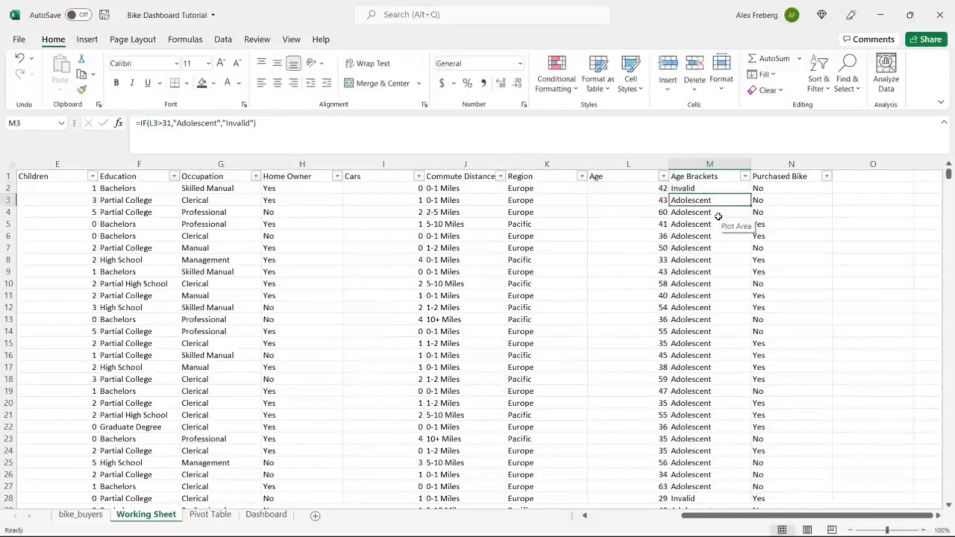
Step: Fill M2's under-31 formula down Age Brackets and spot-check rows 28, 33 and 34
left_click(729, 188)
double_click(750, 194)
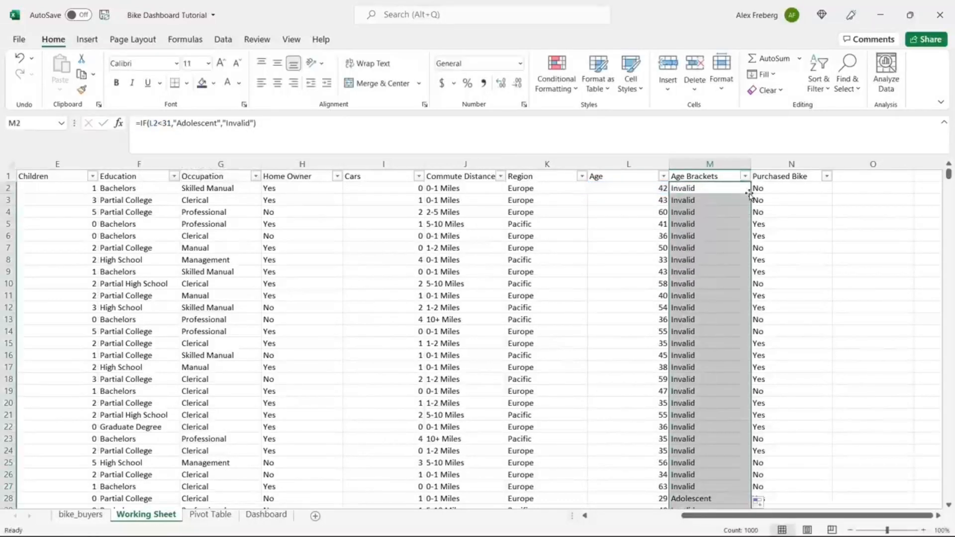
left_click(702, 319)
scroll(701, 319, "down", 4)
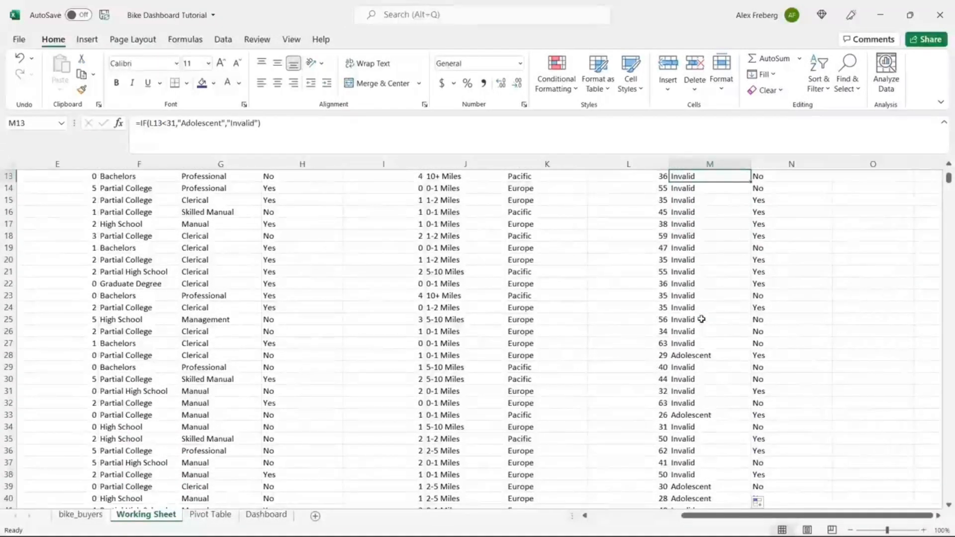
left_click(659, 426)
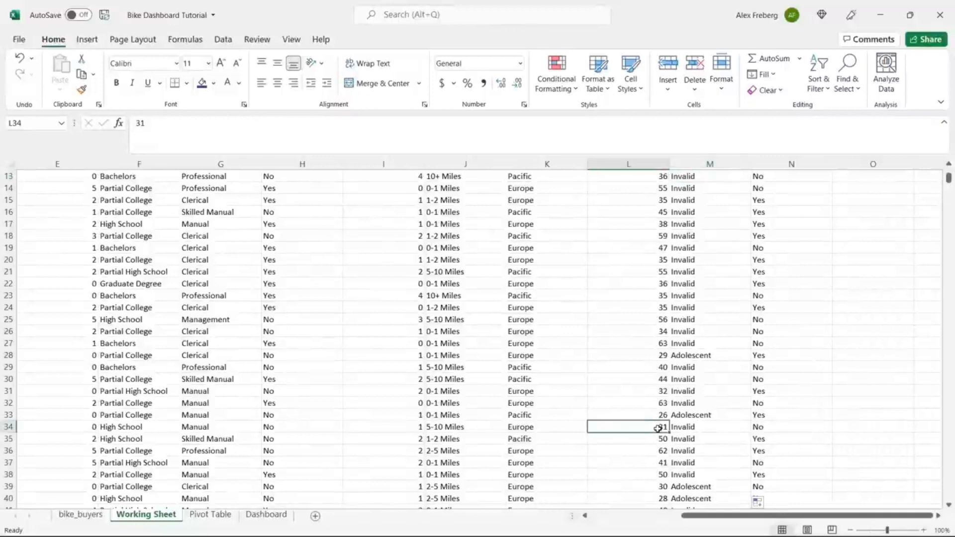
left_click(689, 426)
left_click(680, 415)
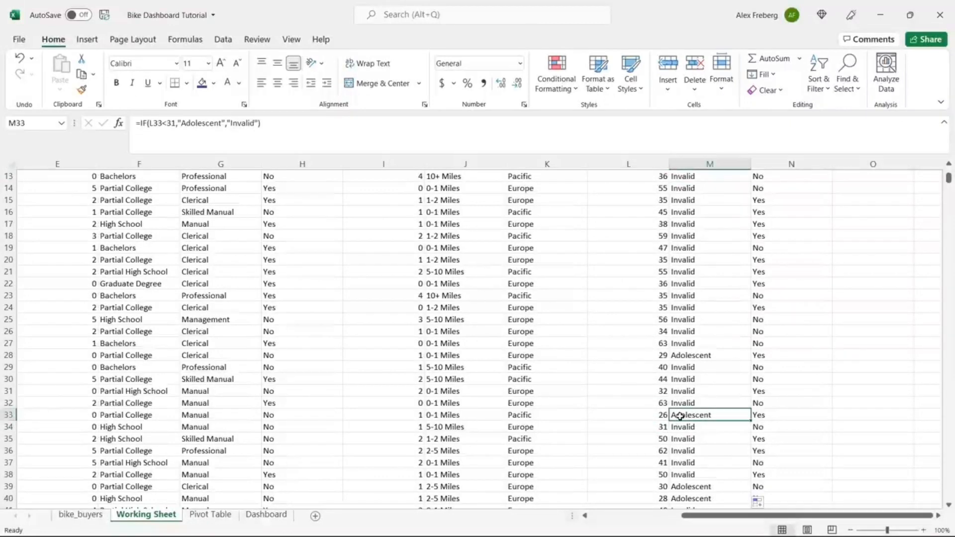
left_click(713, 356)
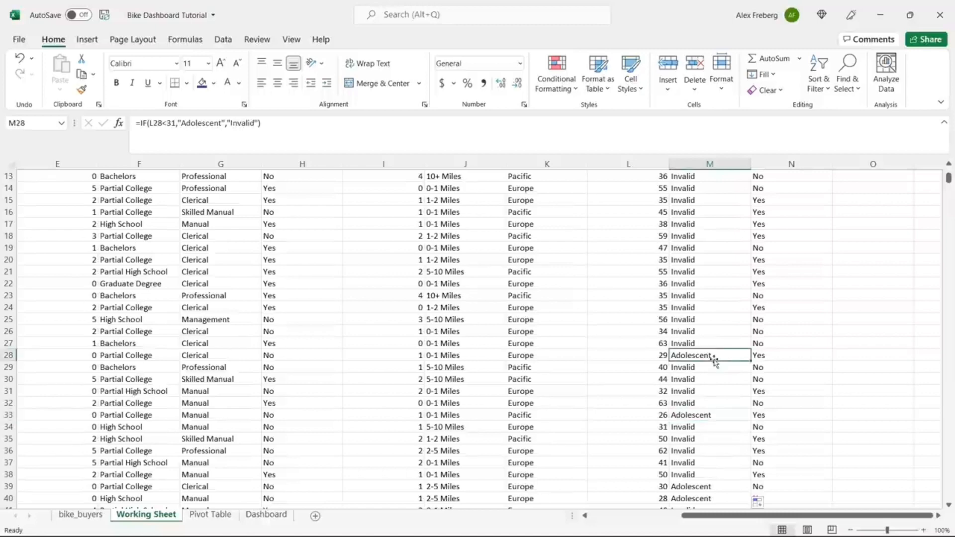
Step: Review the distinct Age Brackets values in the filter list without applying a filter
scroll(739, 221, "up", 4)
left_click(753, 176)
left_click(745, 176)
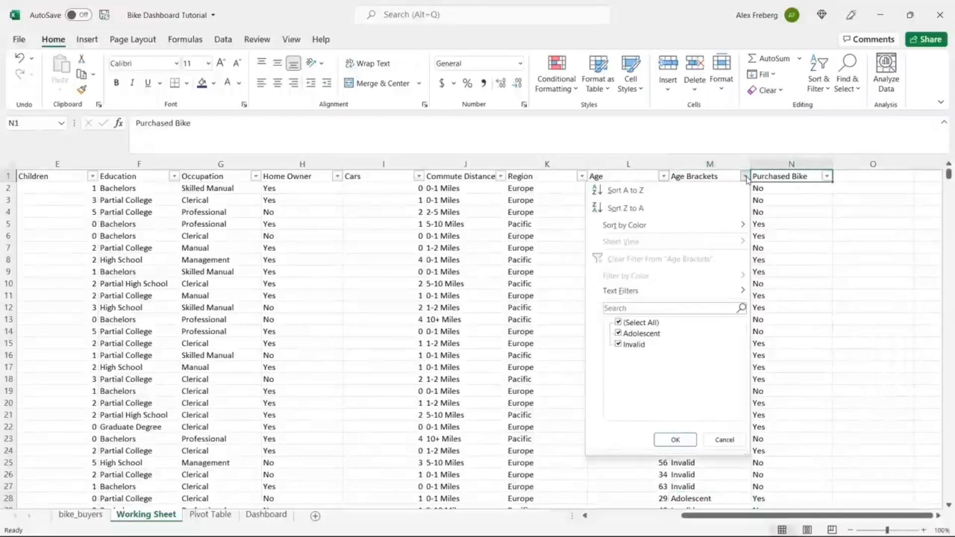
left_click(725, 439)
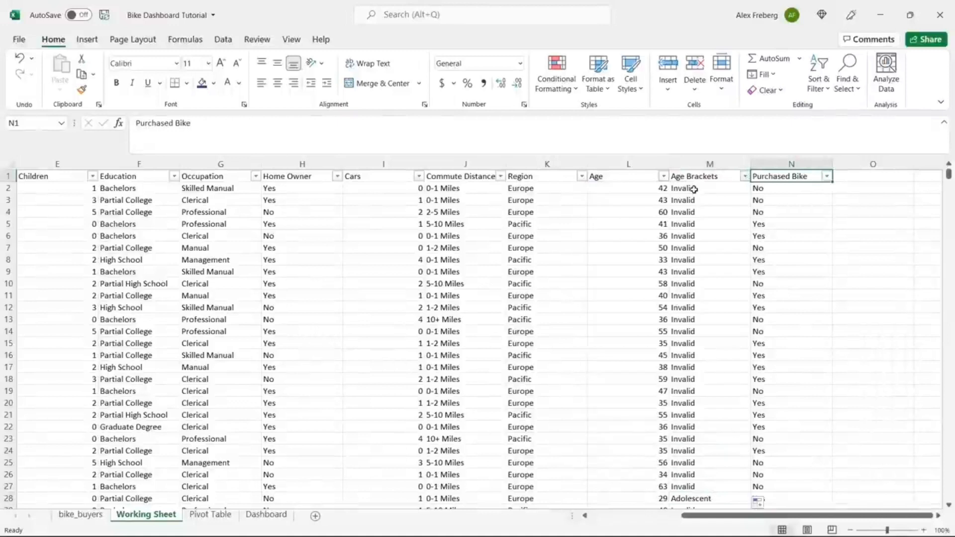
left_click(694, 189)
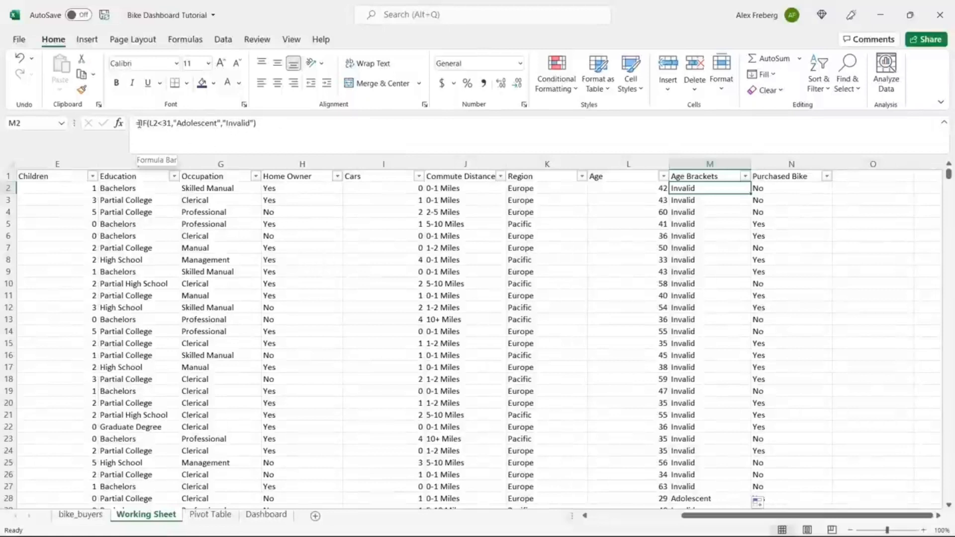
Step: Begin nesting M2's formula by inserting an outer IF at its start and removing stray characters
double_click(238, 124)
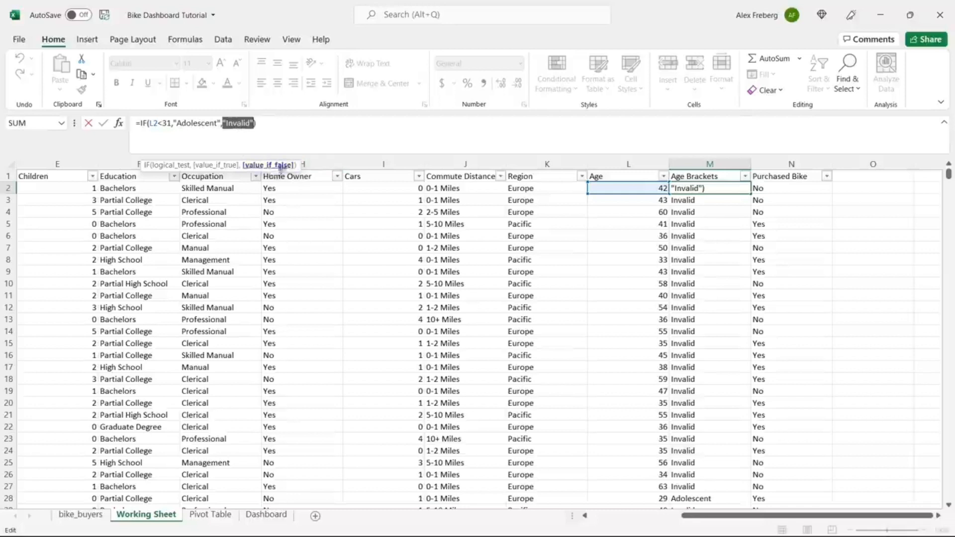
left_click(264, 131)
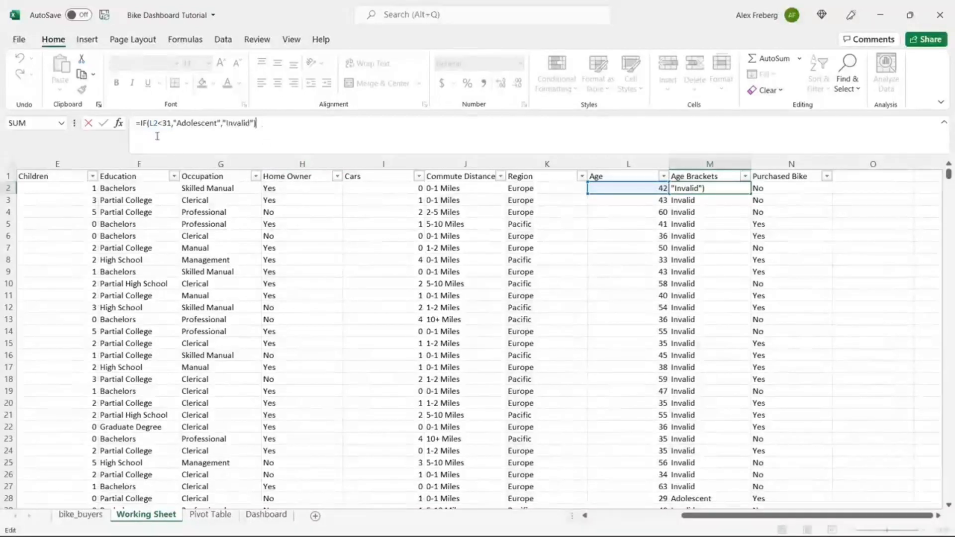
double_click(238, 124)
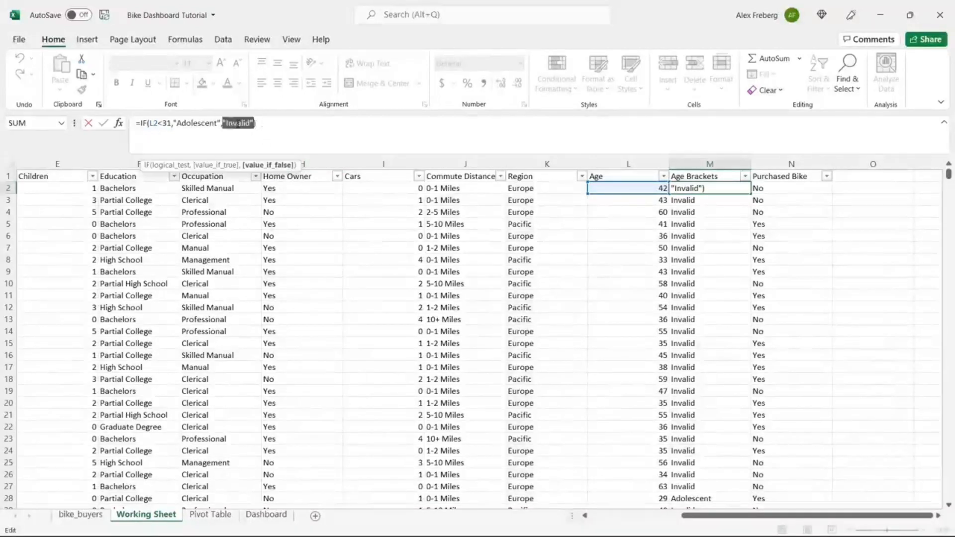
left_click(257, 125)
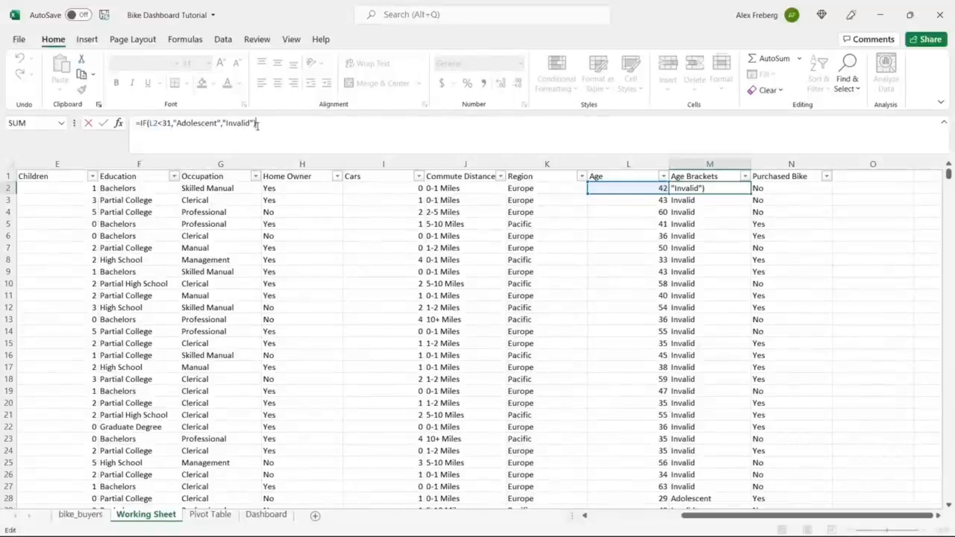
left_click(140, 124)
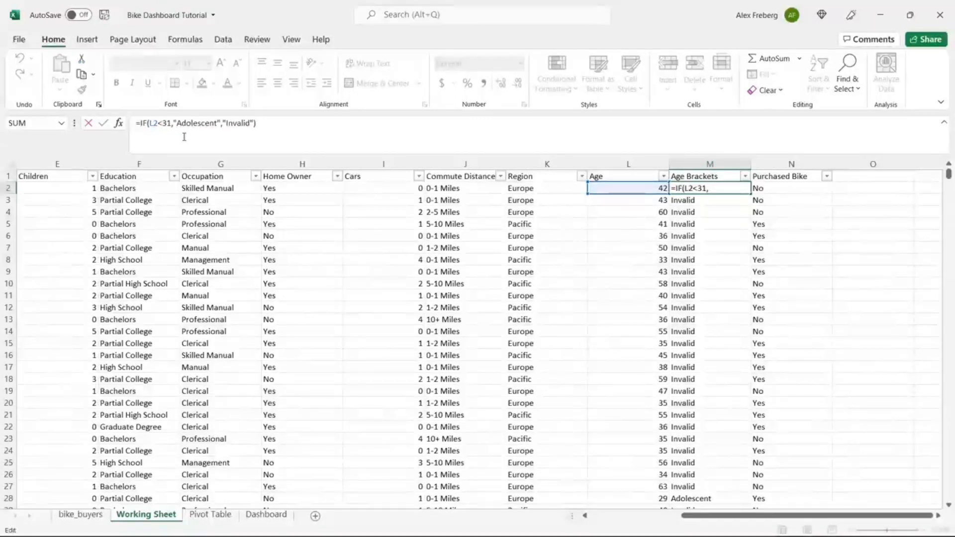
type("IF(")
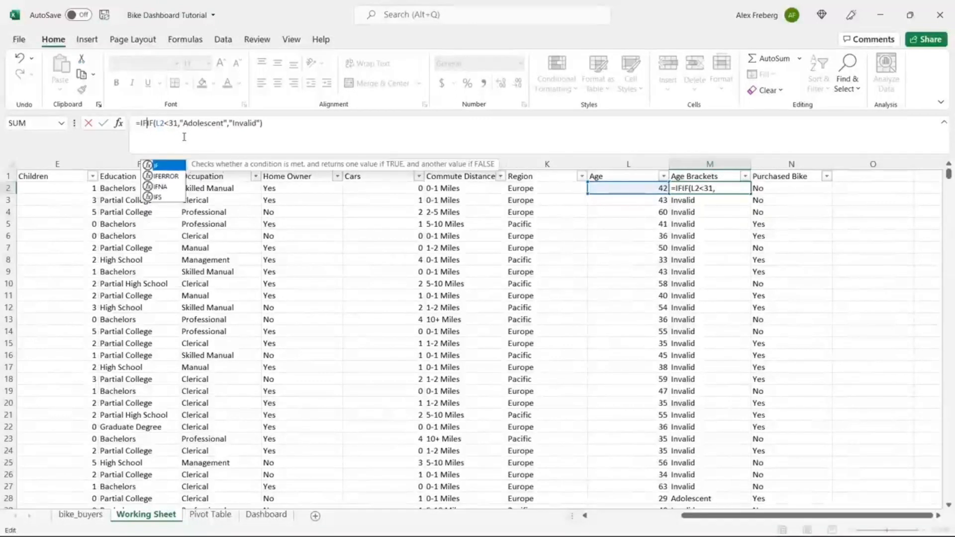
type("(")
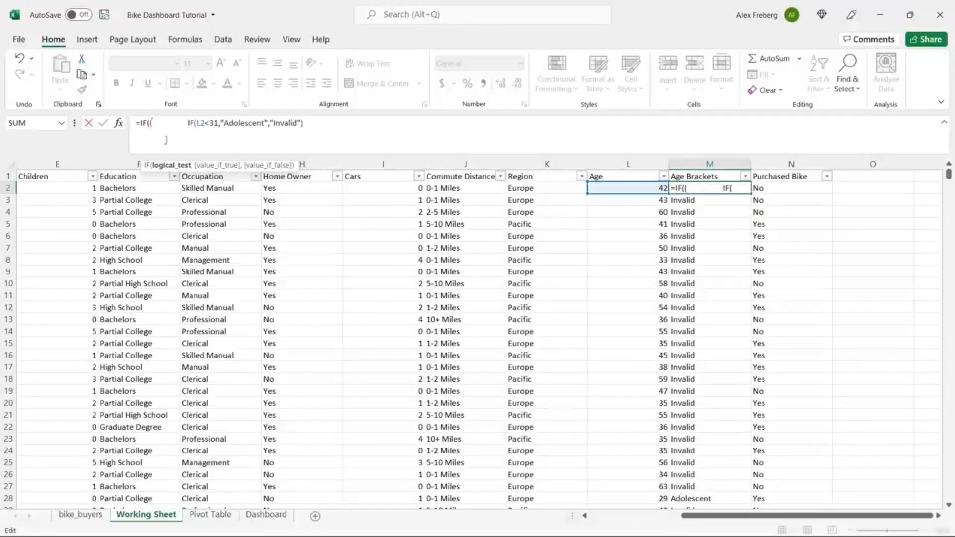
key("BackSpace")
key("BackSpace")
key("BackSpace")
key("BackSpace")
key("BackSpace")
key("BackSpace")
key("BackSpace")
key("BackSpace")
key("BackSpace")
key("BackSpace")
key("BackSpace")
key("BackSpace")
key("BackSpace")
key("BackSpace")
key("BackSpace")
key("BackSpace")
key("BackSpace")
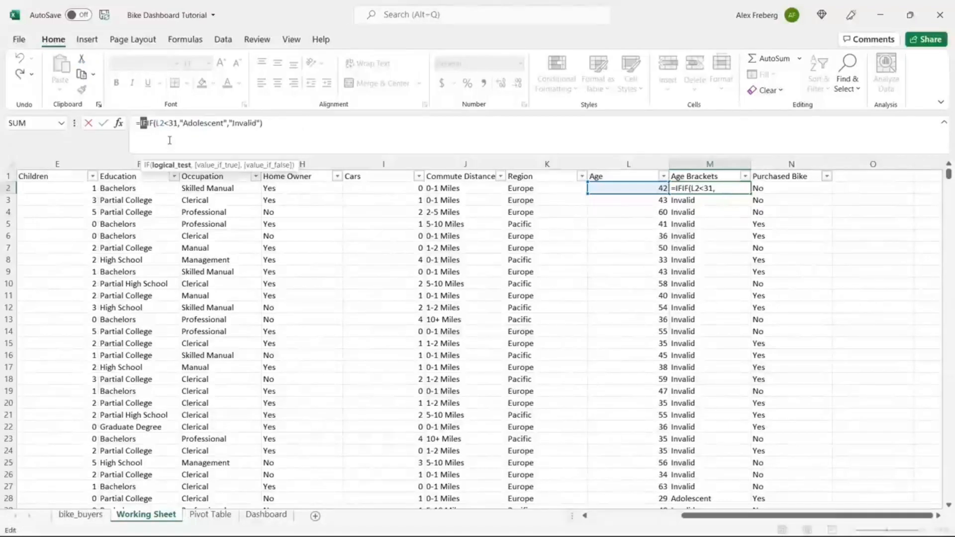
left_click(148, 126)
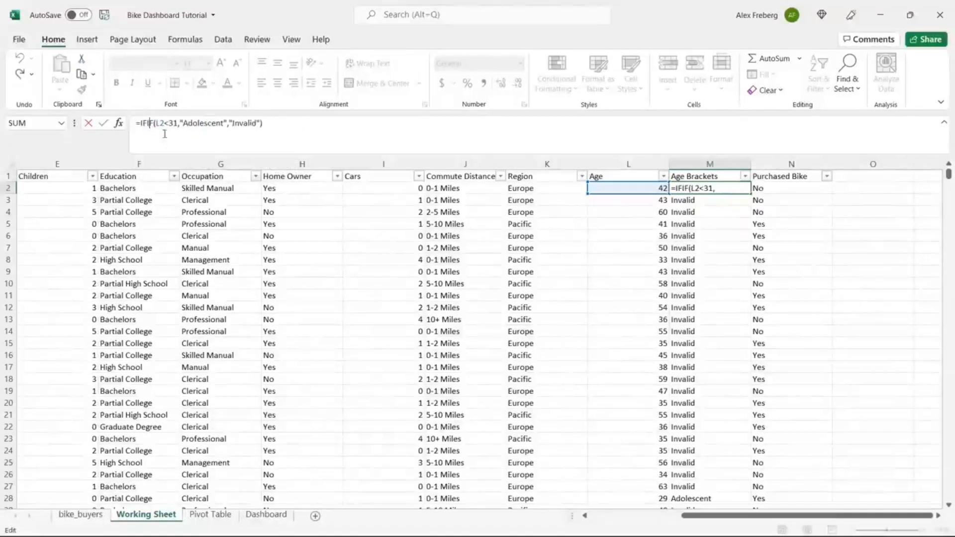
key("ctrl+y")
key("ctrl+z")
left_click(144, 124)
key("BackSpace")
key("BackSpace")
Step: Complete M2 as =IF(L2>=31,"Middle Age",IF(L2<31,"Adolescent","Invalid"))
type("IF(IF")
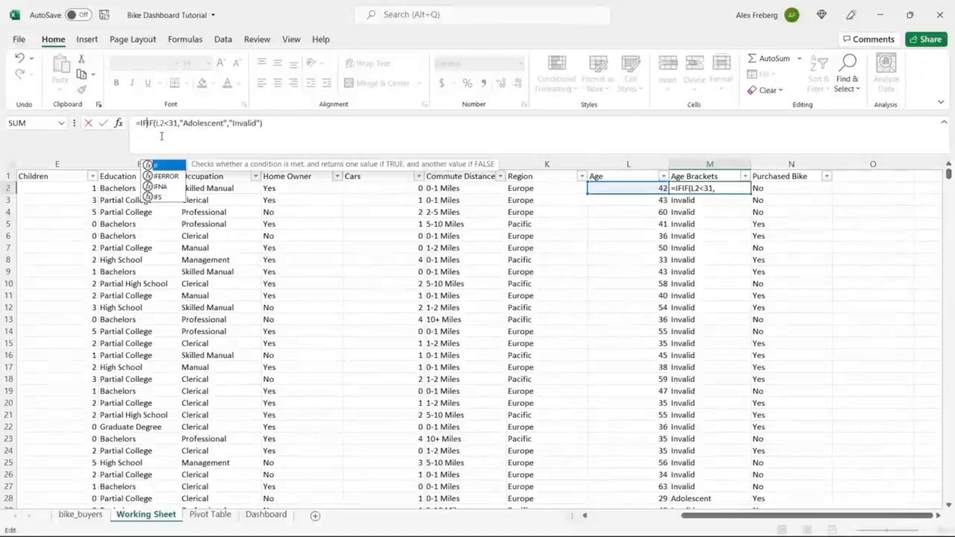
type("(")
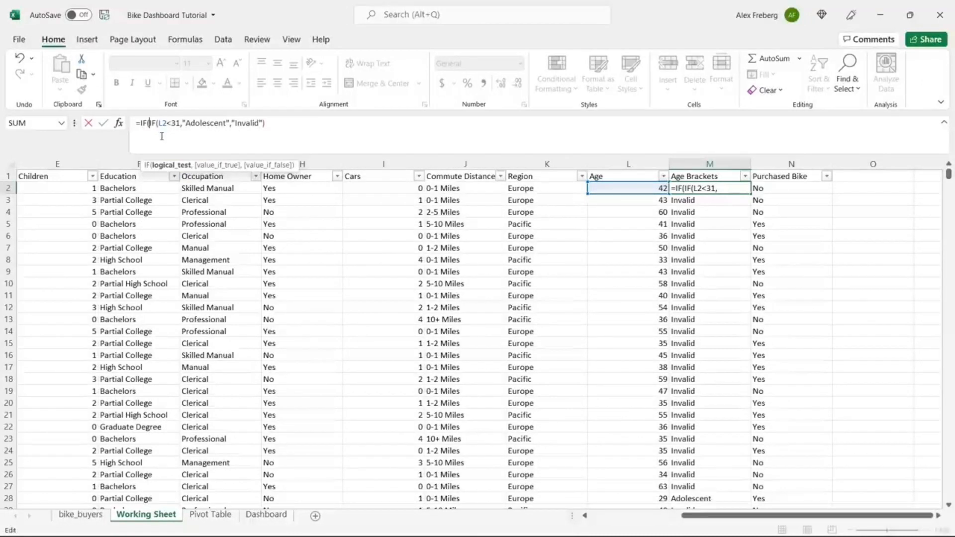
left_click(628, 188)
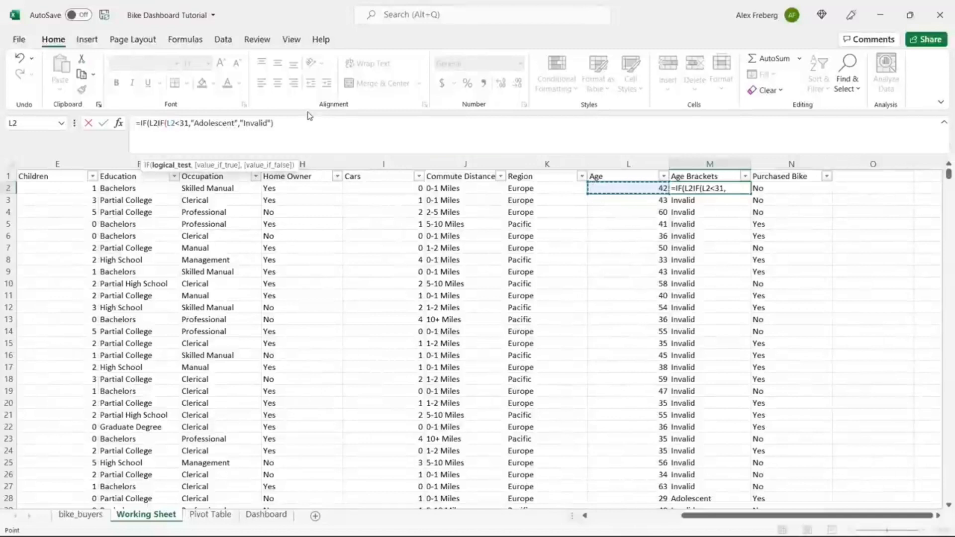
type(">=")
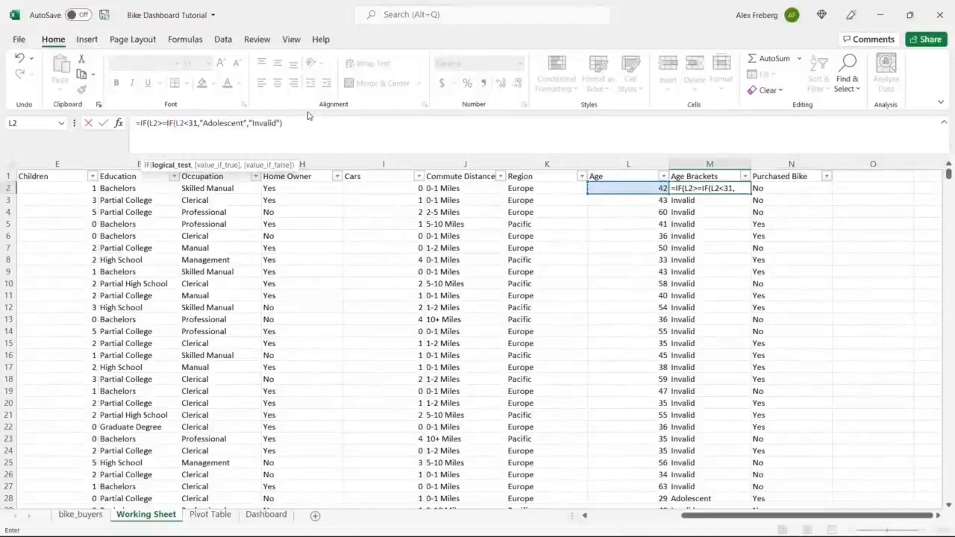
type("31,")
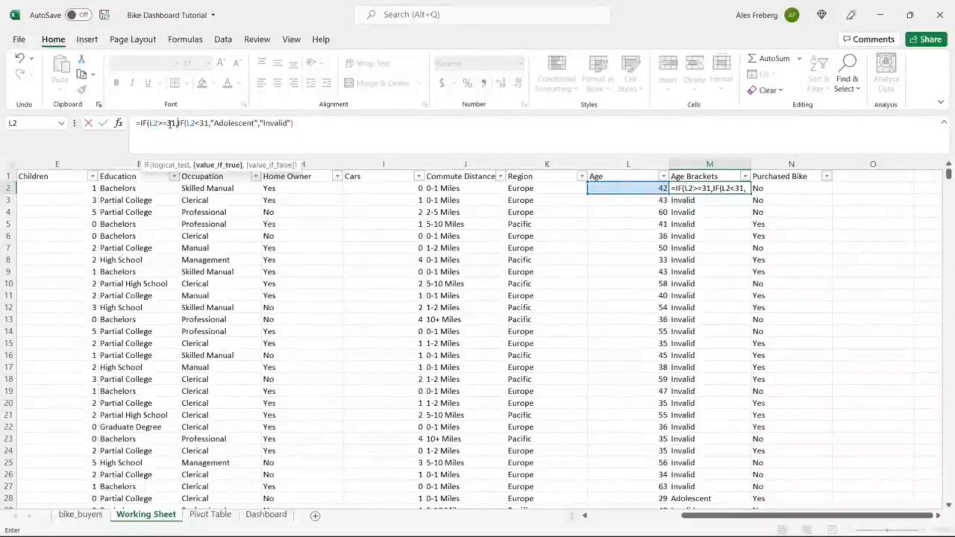
type("\"Mi")
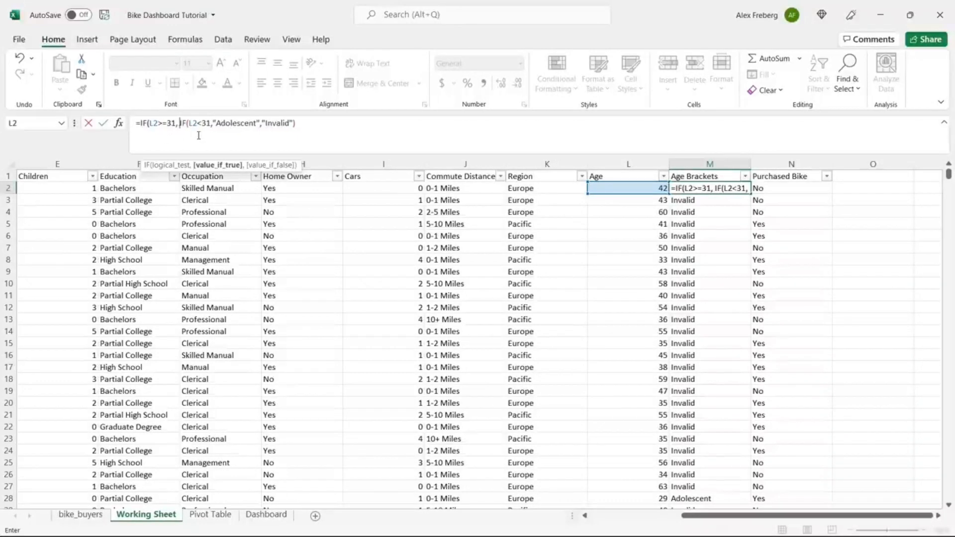
type("ddle Age")
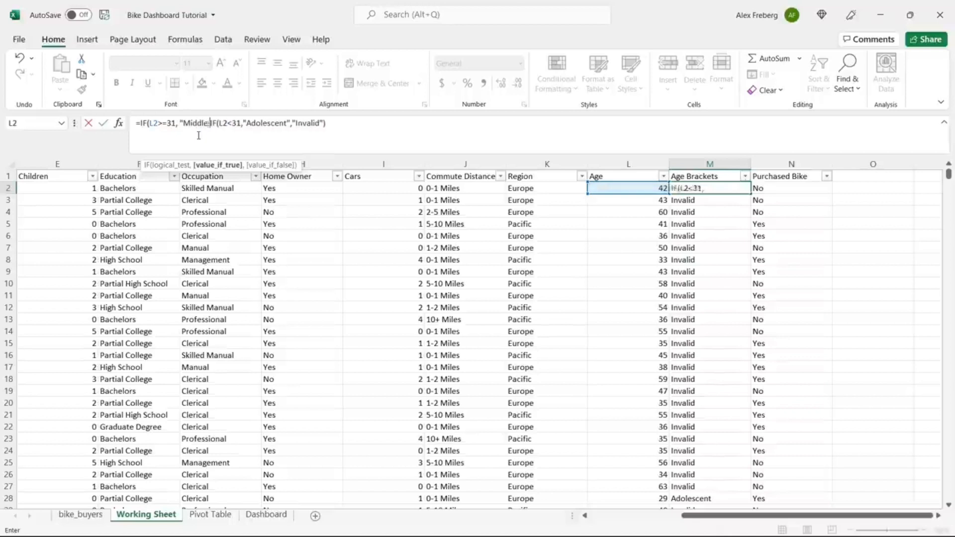
type("\"")
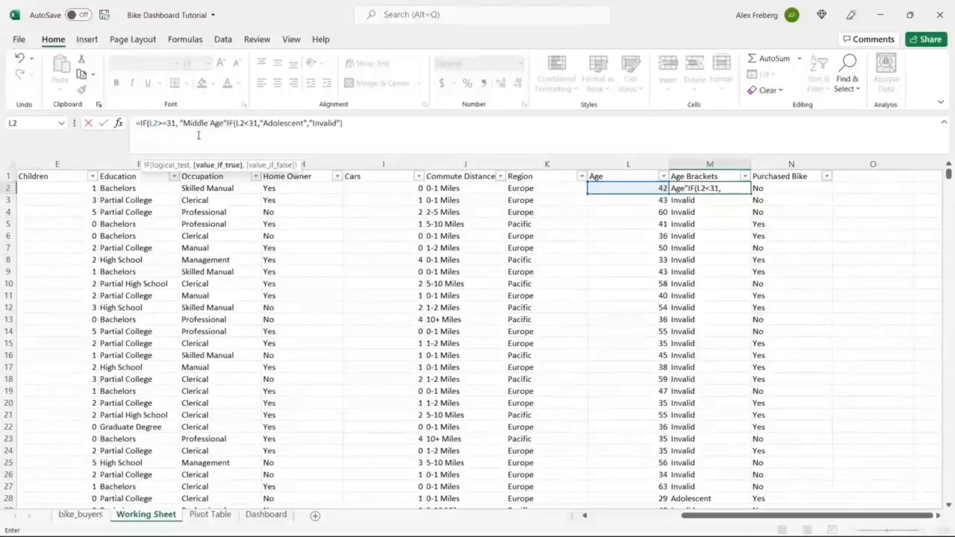
type(",")
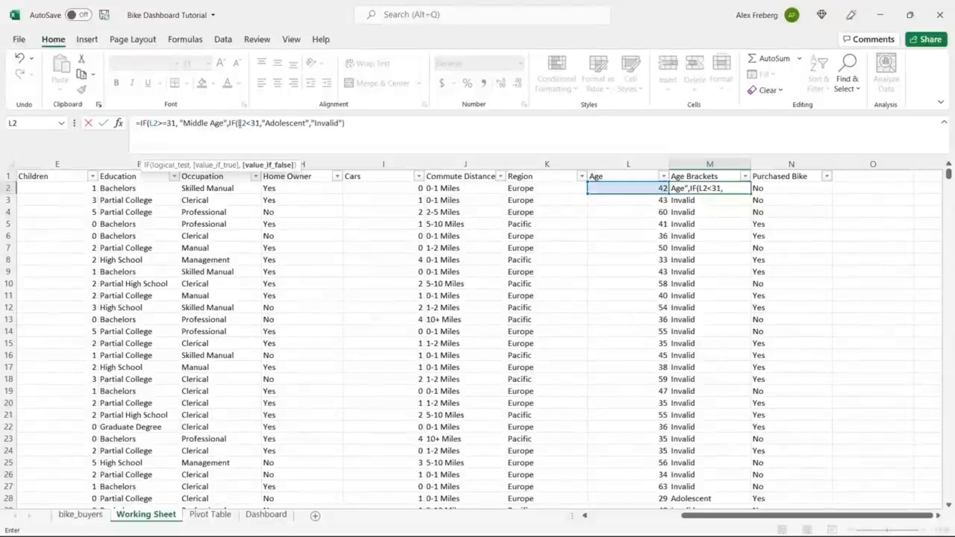
left_click_drag(230, 122, 344, 123)
left_click(349, 124)
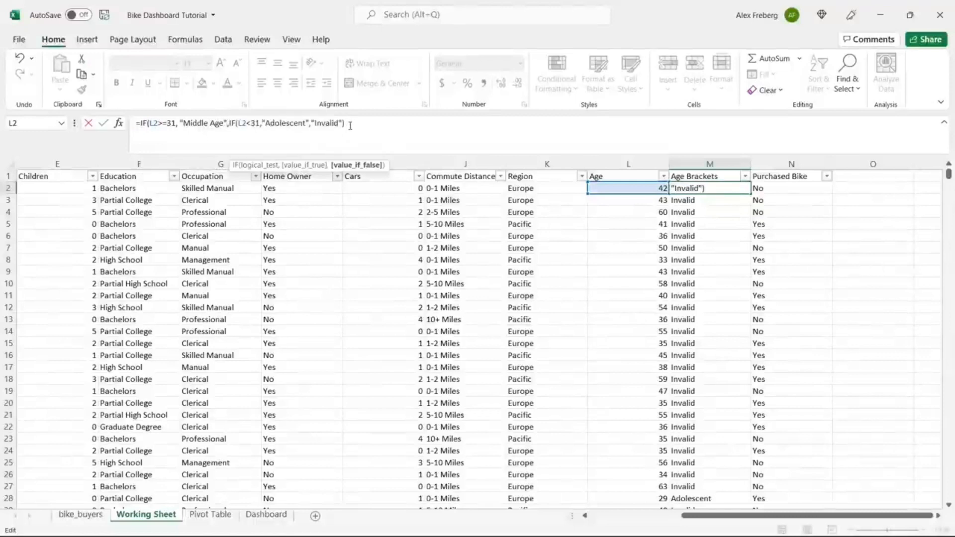
type(")")
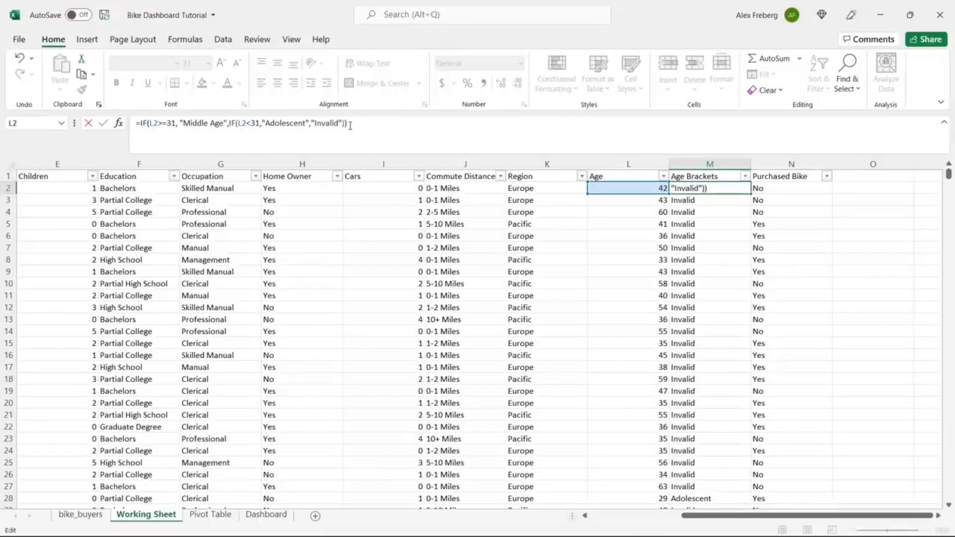
key("Return")
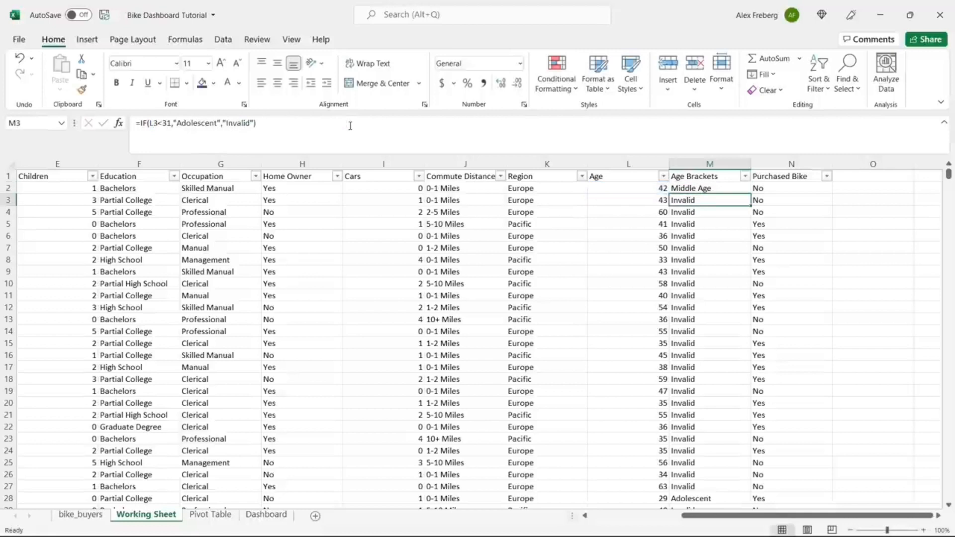
Step: Fill the nested Middle Age formula down column M and check M4
left_click(750, 192)
double_click(752, 193)
left_click(714, 214)
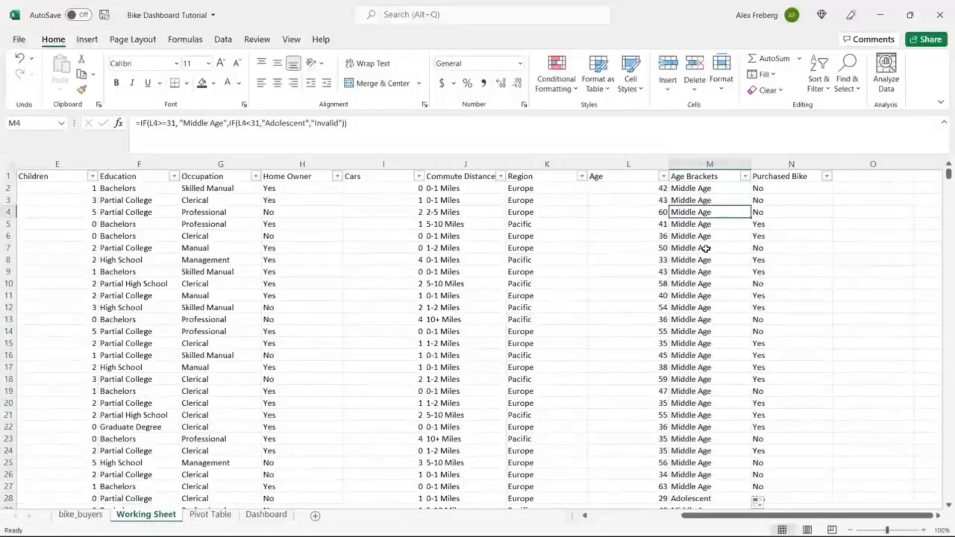
left_click(744, 176)
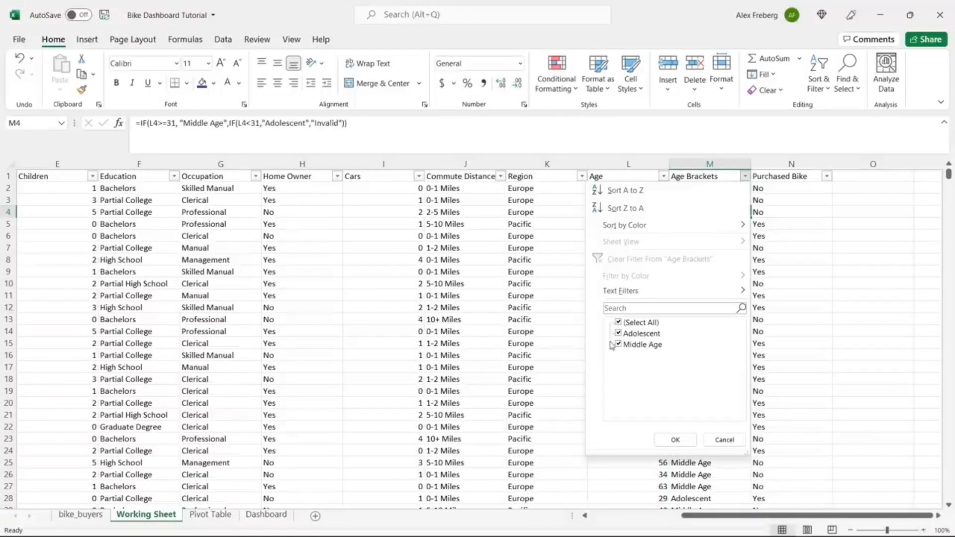
left_click(714, 438)
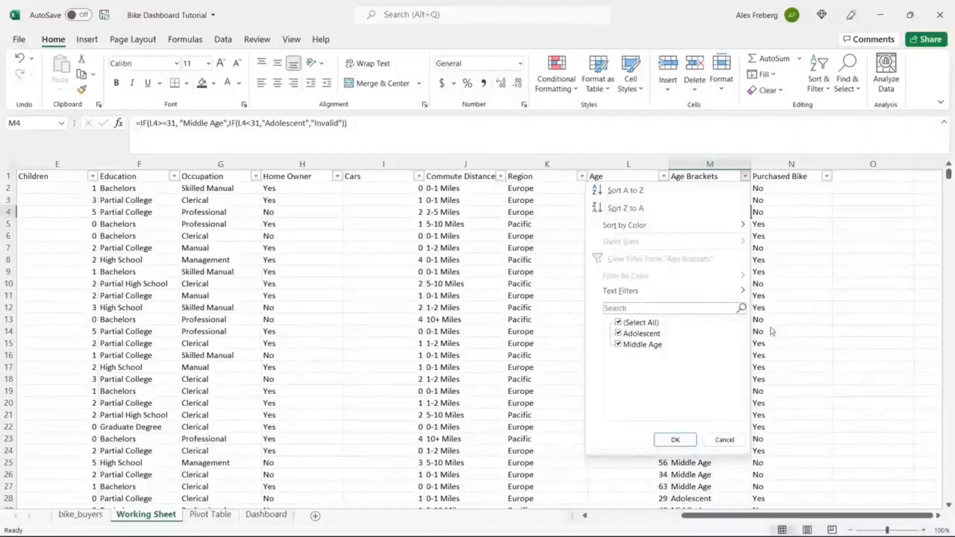
left_click(725, 440)
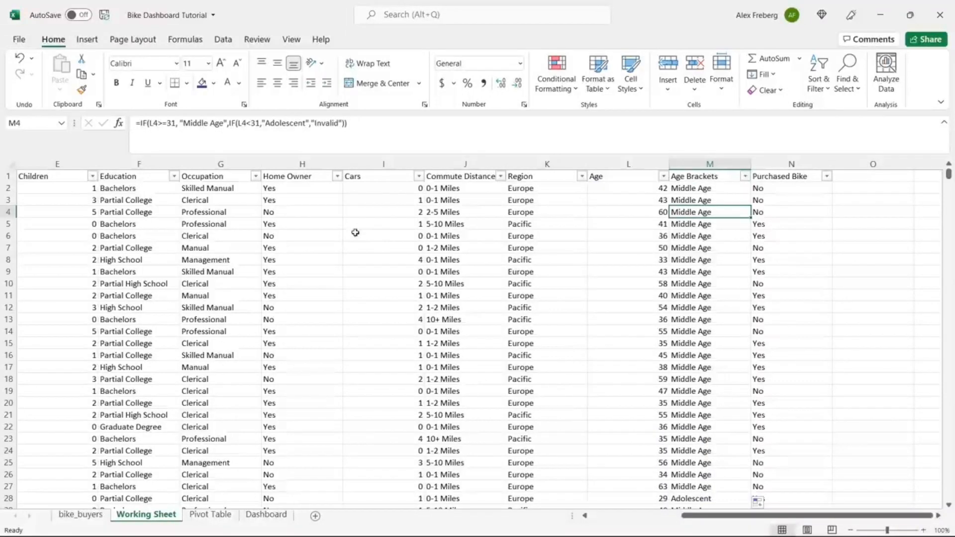
left_click_drag(352, 124, 142, 129)
Step: Undo the mistaken IF insertion and restore M4's original formula
double_click(324, 122)
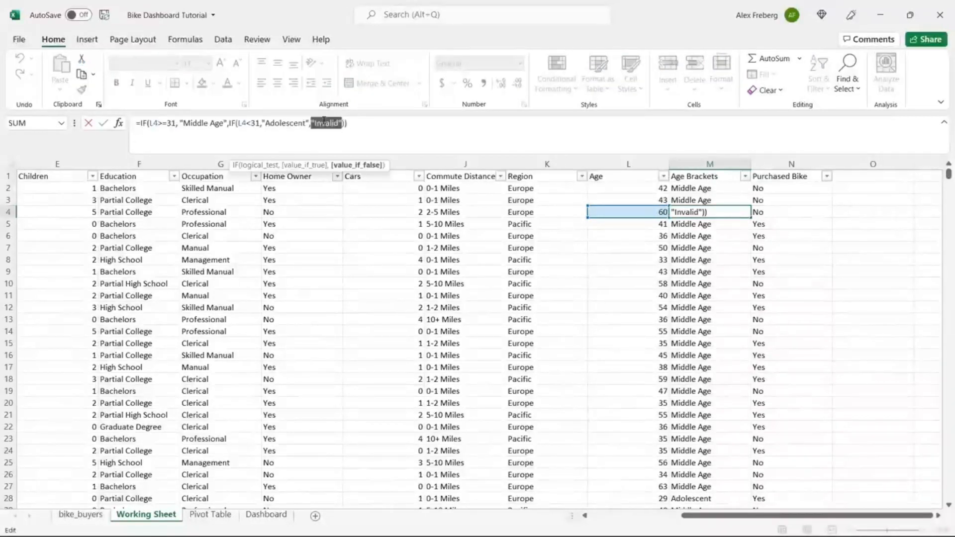
left_click(354, 123)
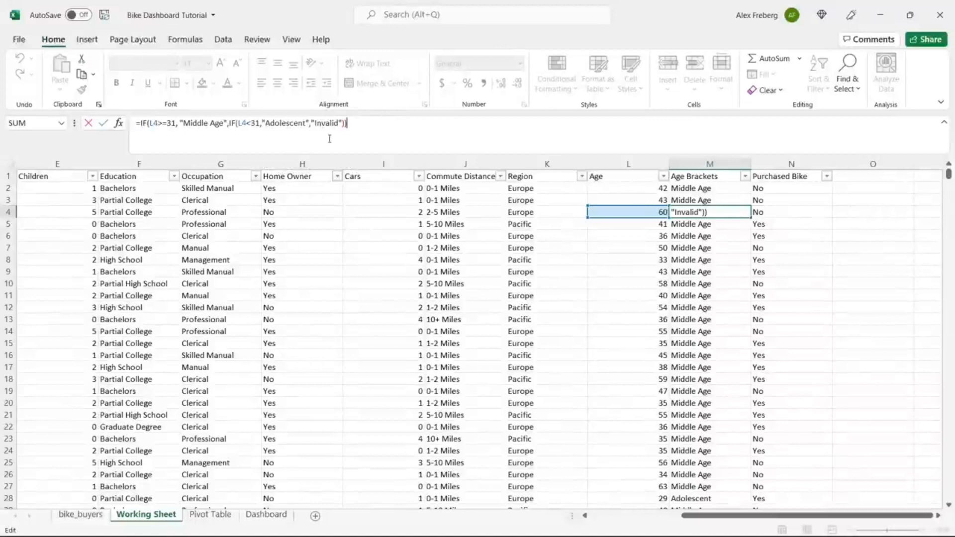
left_click(140, 122)
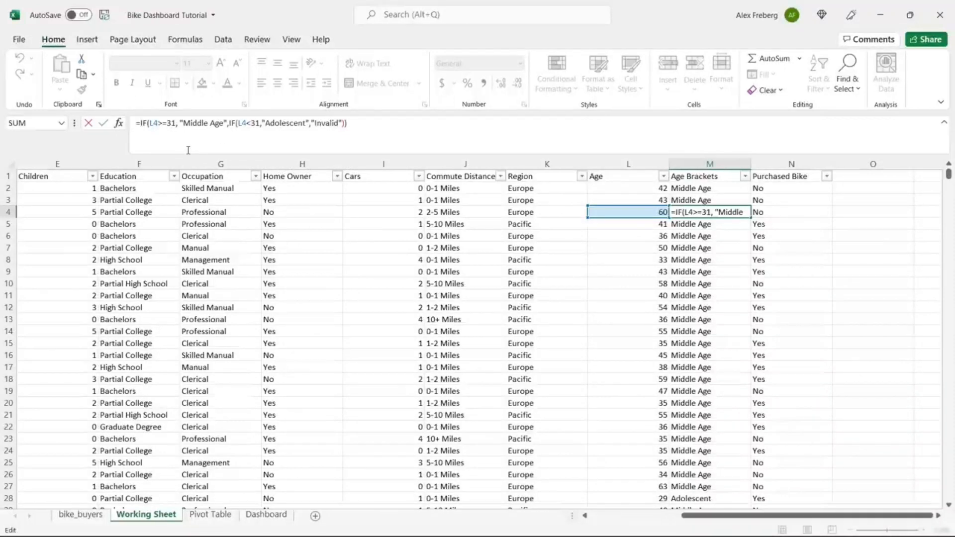
type("IF(")
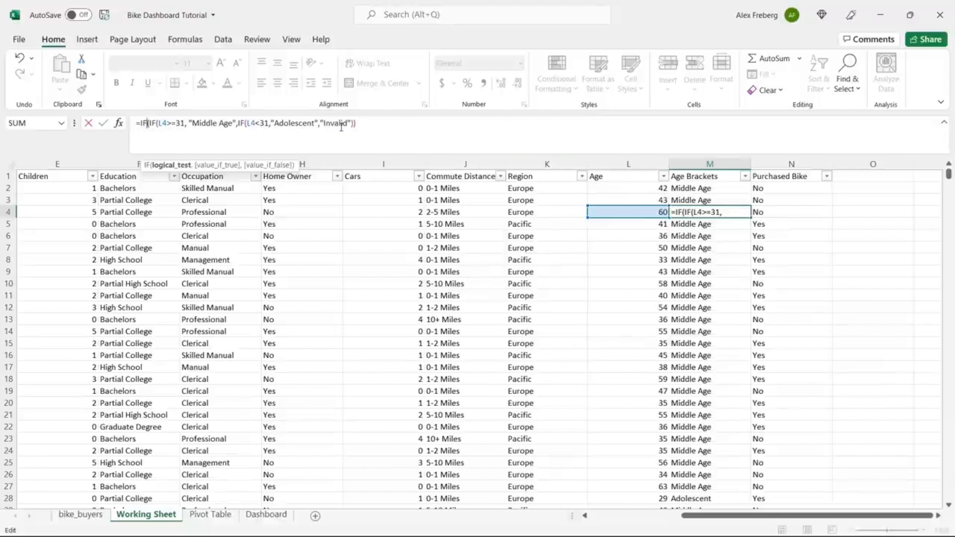
key("BackSpace")
key("BackSpace")
key("BackSpace")
key("BackSpace")
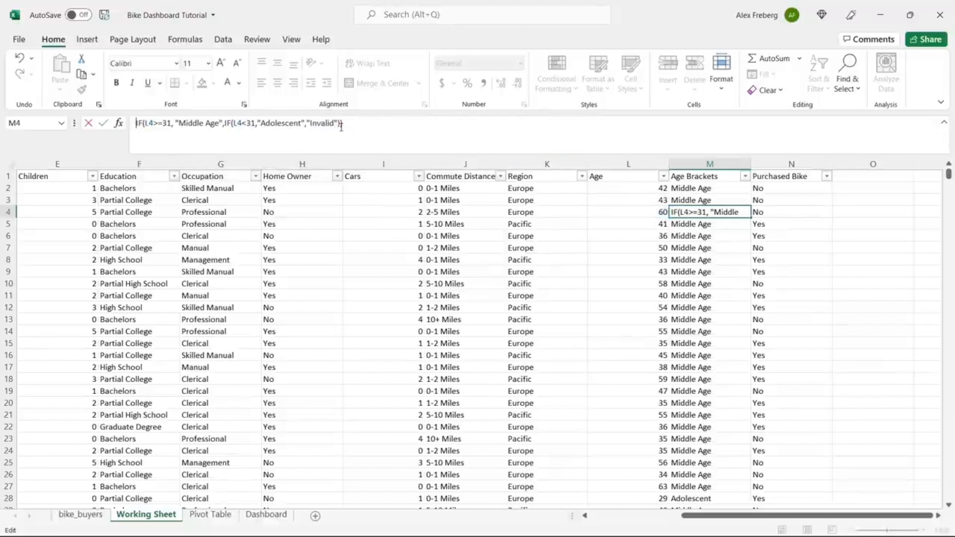
type("=")
key("Return")
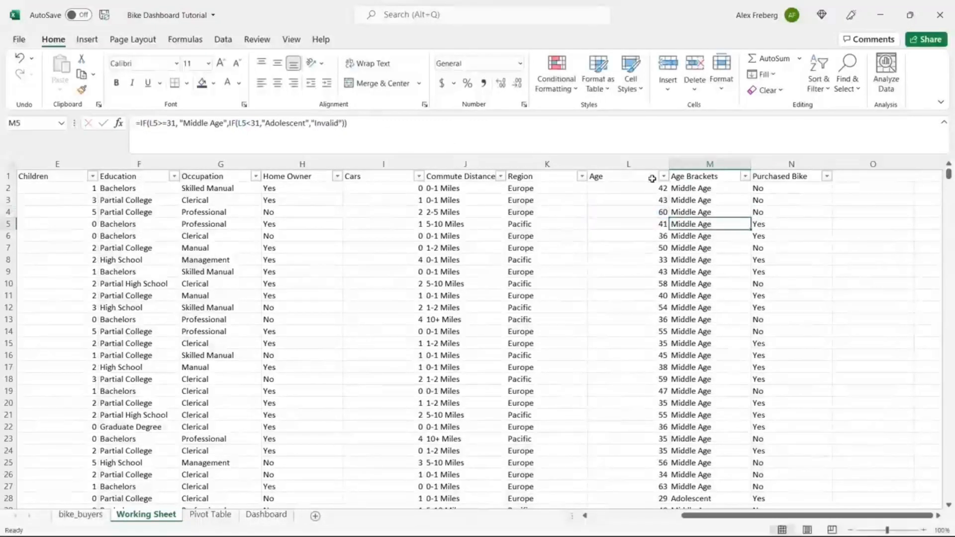
Step: Wrap M2's formula in an outer IF(L2>55, "Old", ...) test with a closing parenthesis
left_click(687, 187)
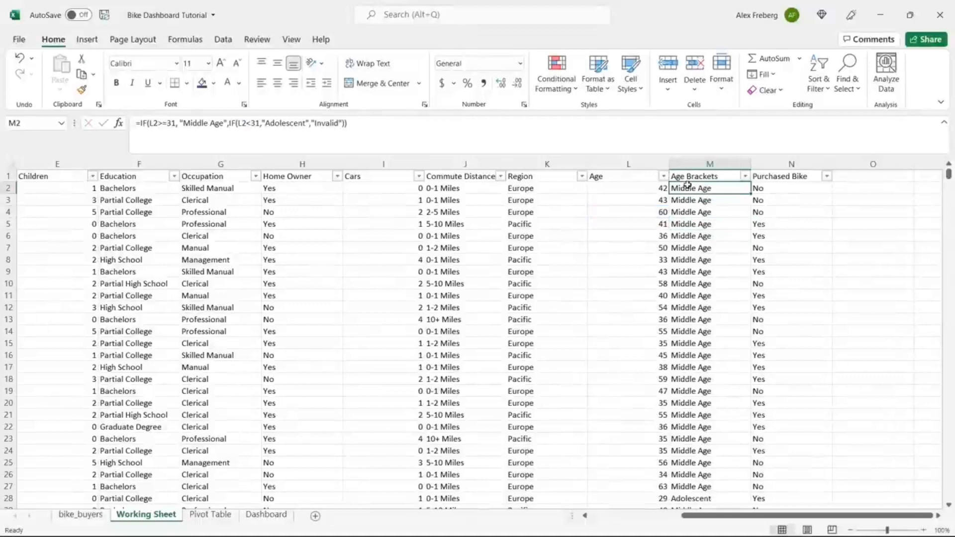
left_click(142, 123)
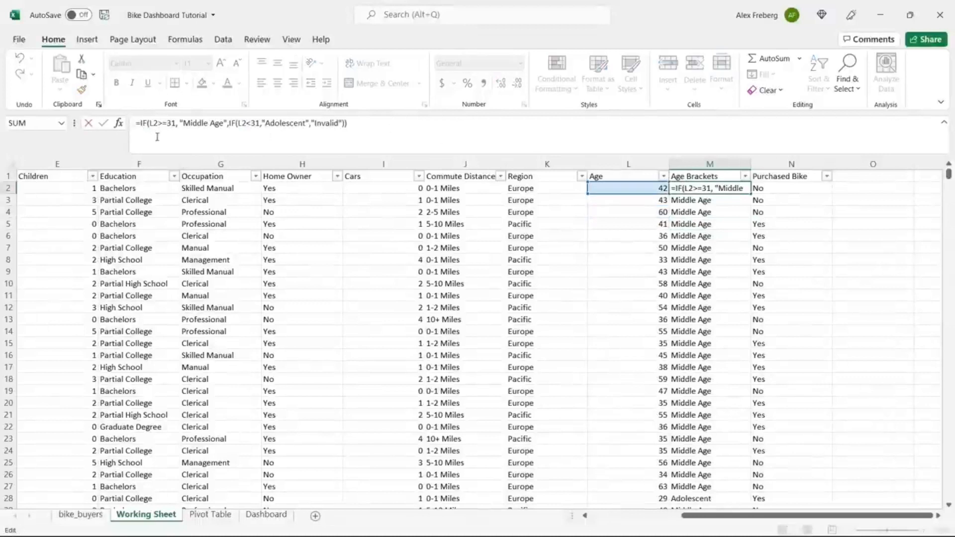
type("IF(")
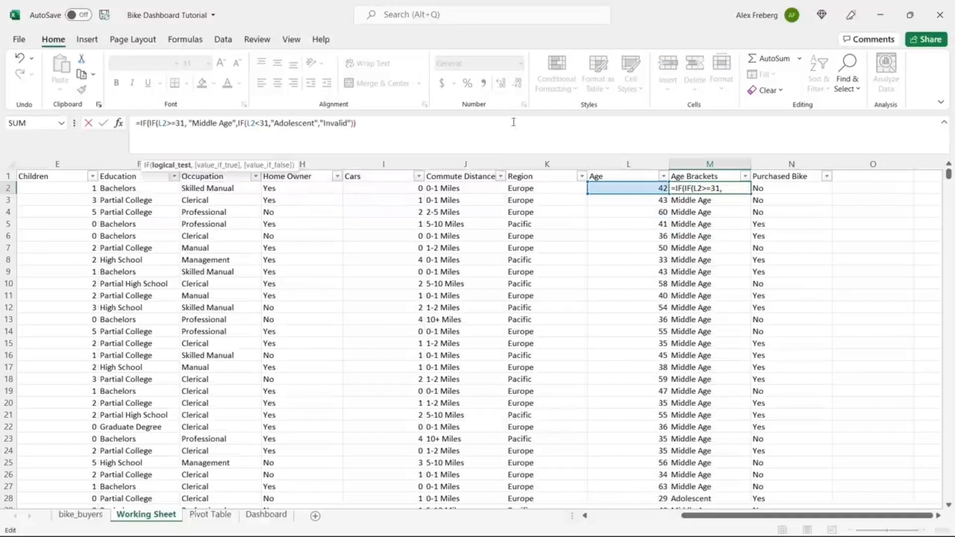
left_click(630, 188)
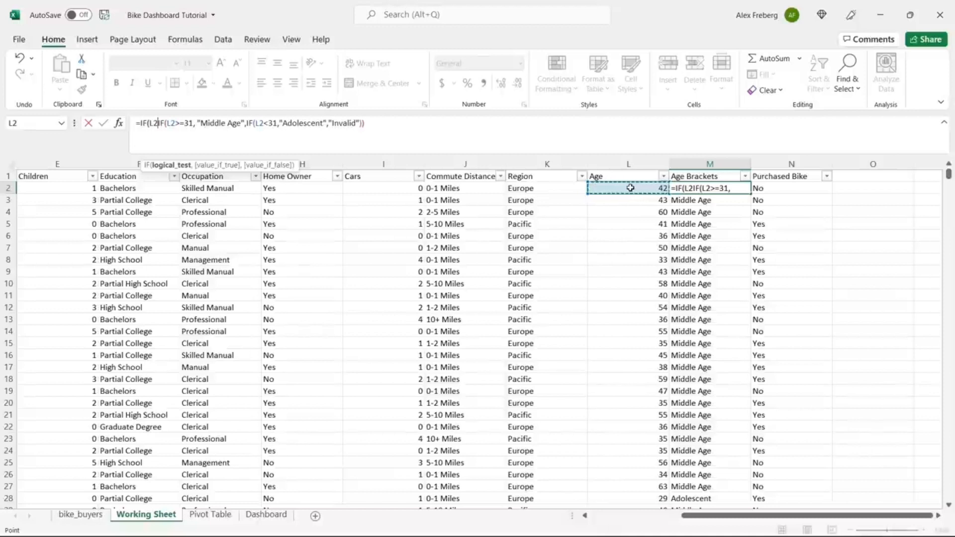
type(">")
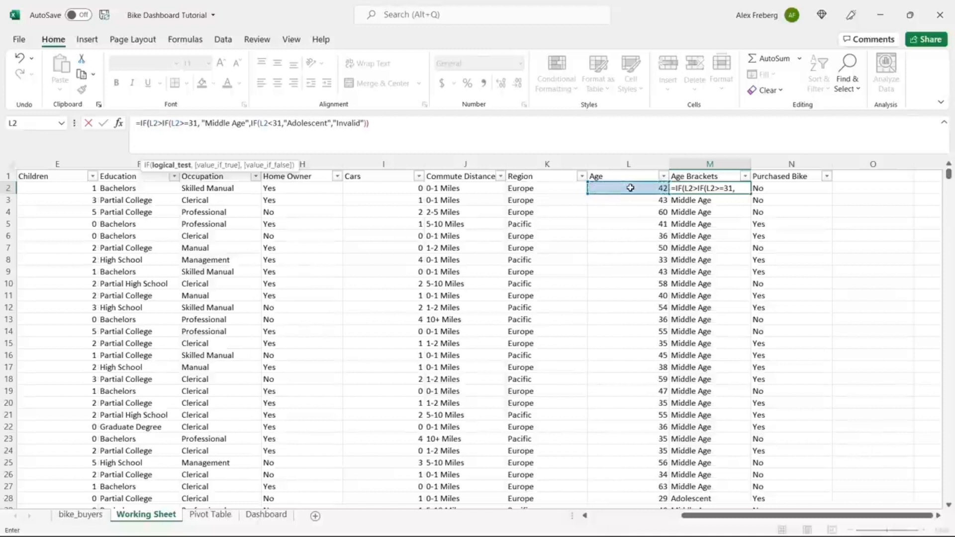
type("55")
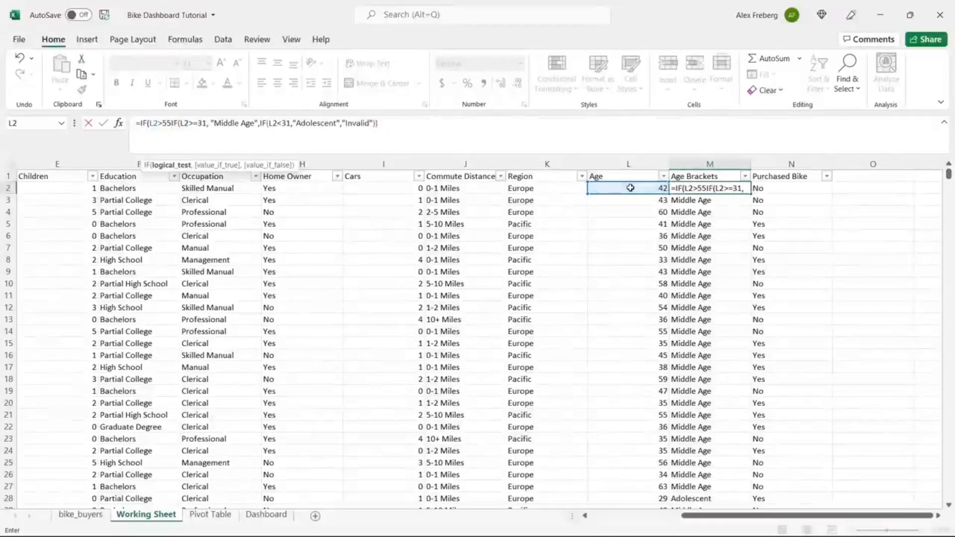
type(",")
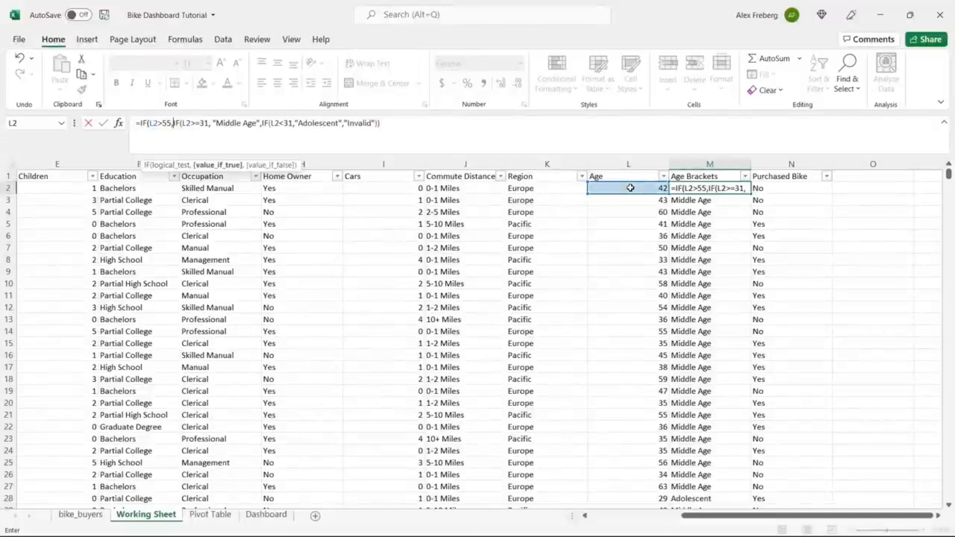
type(" \"Old\"")
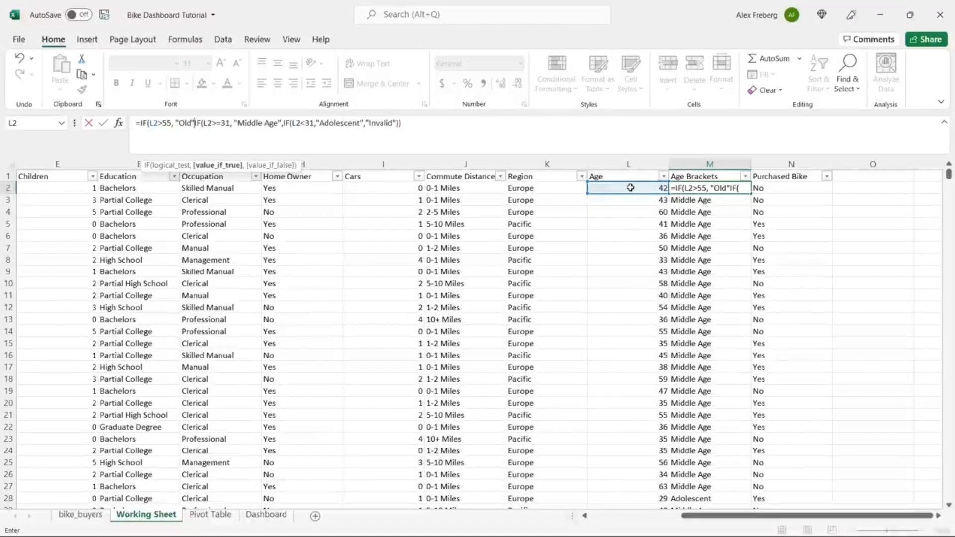
type(",")
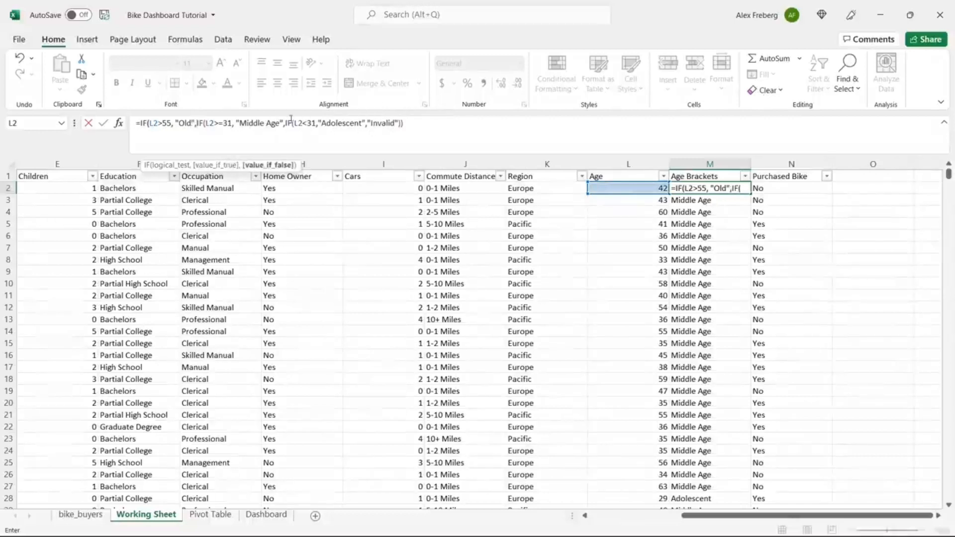
left_click(428, 124)
type(")")
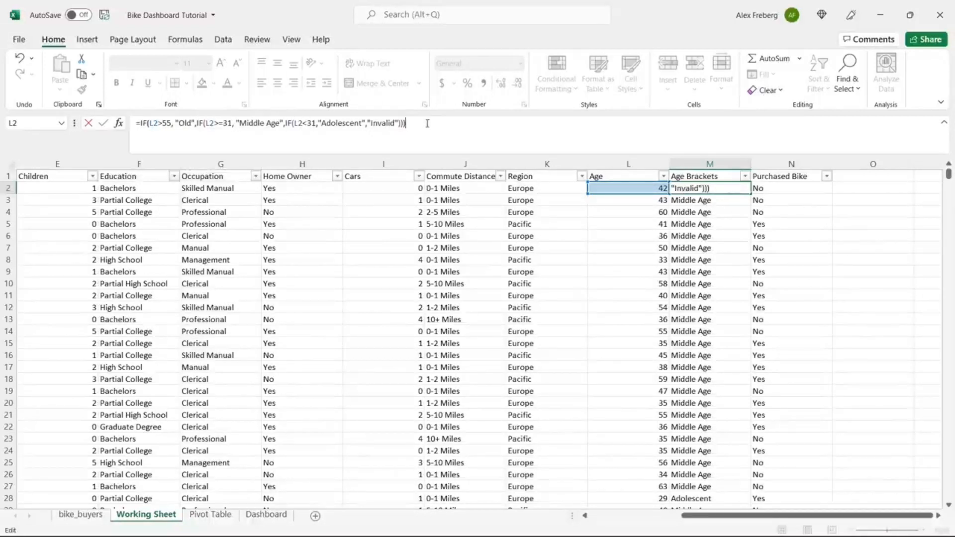
key("Return")
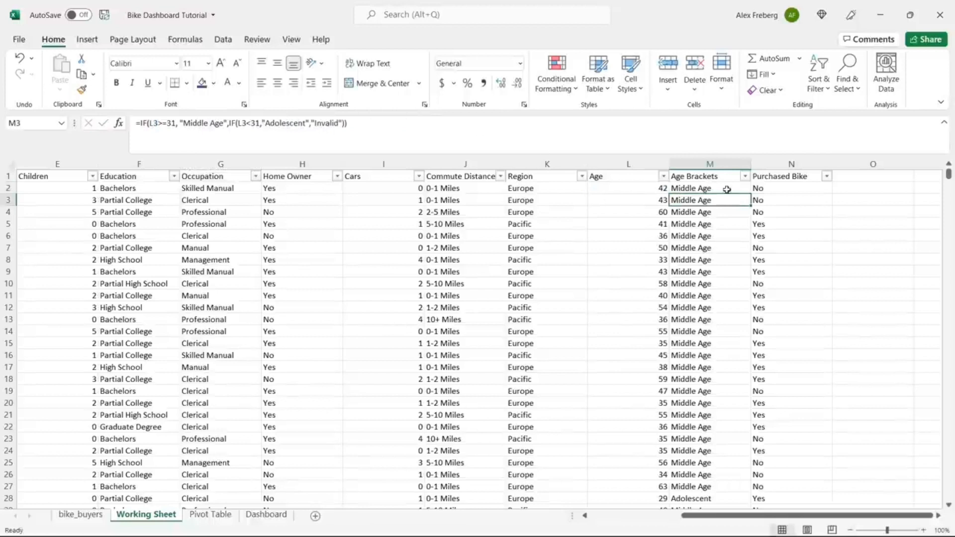
Step: Fill the over-55 formula down Age Brackets and inspect rows 4, 10 and 18
left_click(747, 190)
double_click(750, 192)
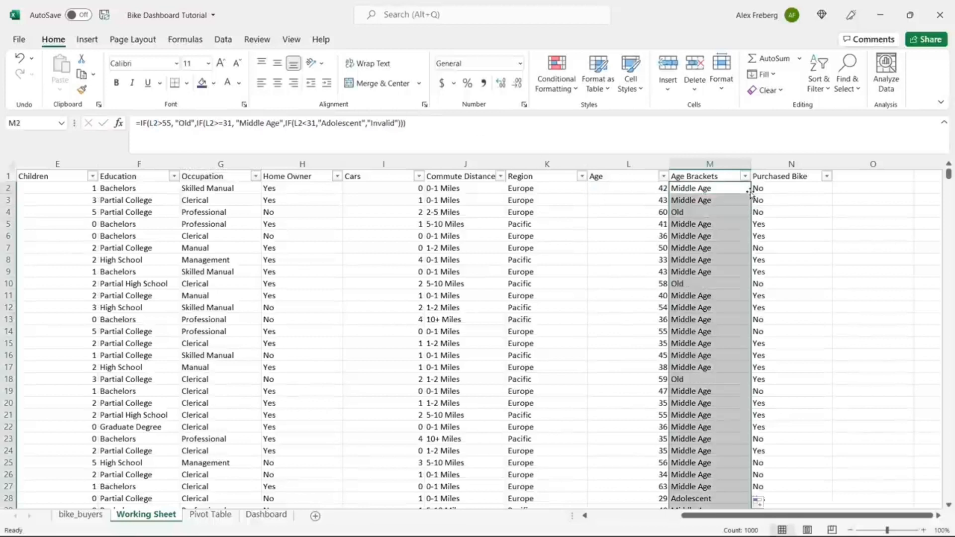
left_click(705, 212)
left_click(687, 283)
left_click(693, 379)
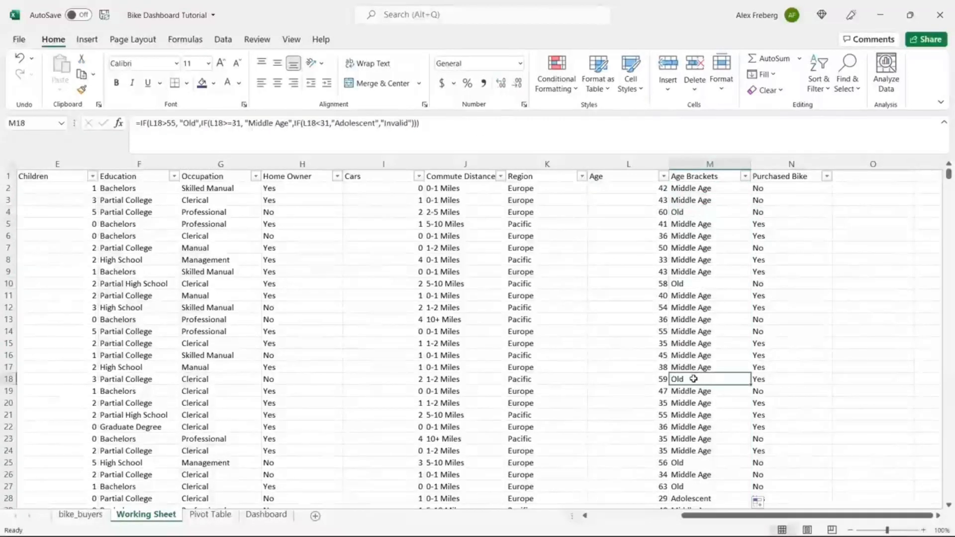
Step: Change M2's Old cutoff from 55 to 54, abandoning an edit made on row 18
double_click(170, 123)
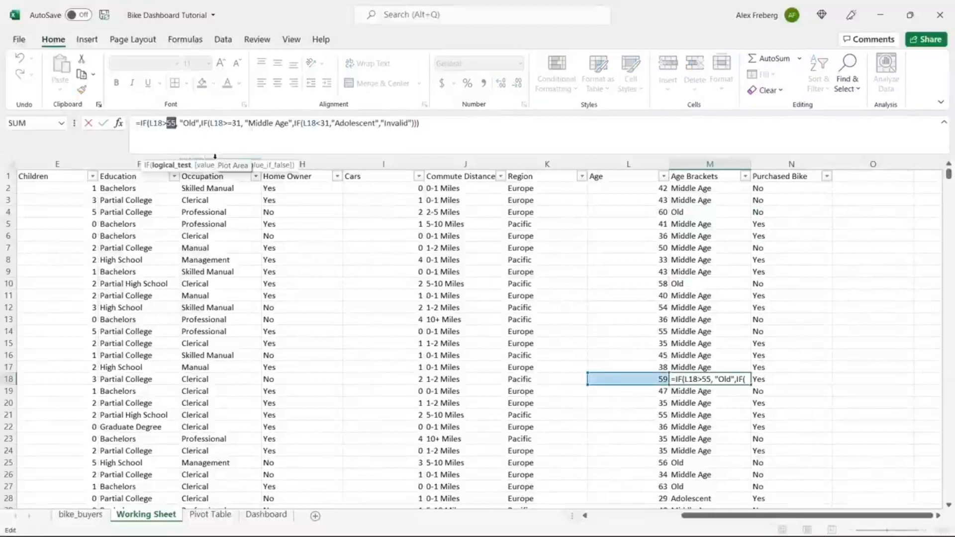
type("54")
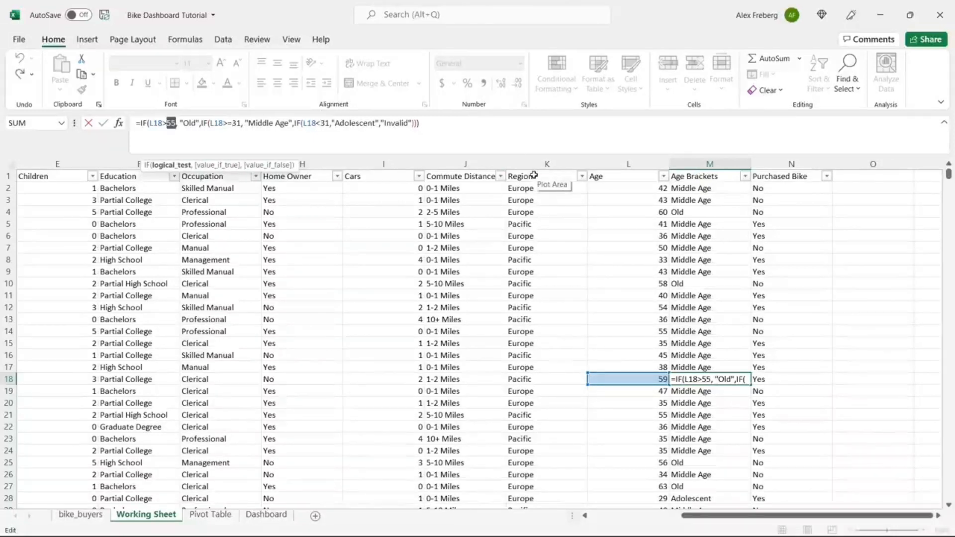
left_click(741, 235)
key("Escape")
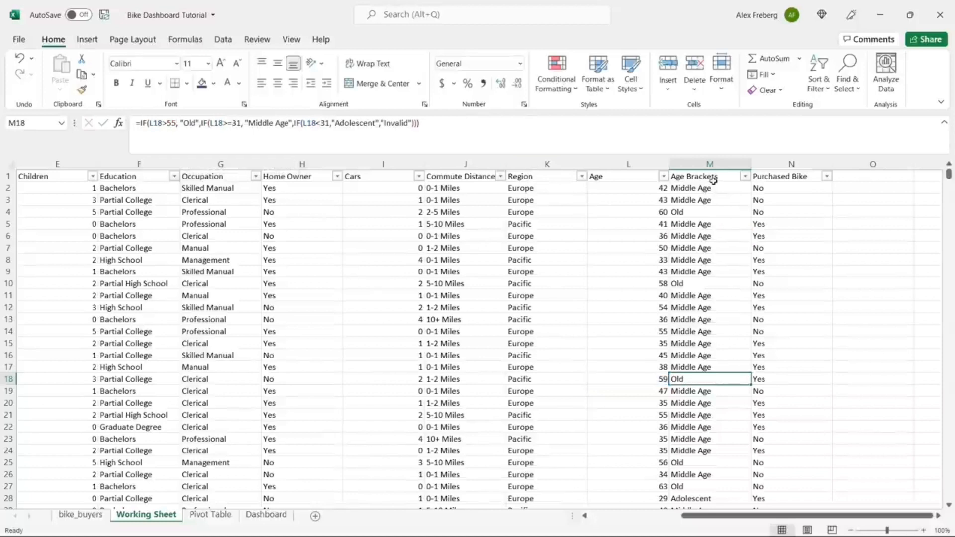
left_click(712, 189)
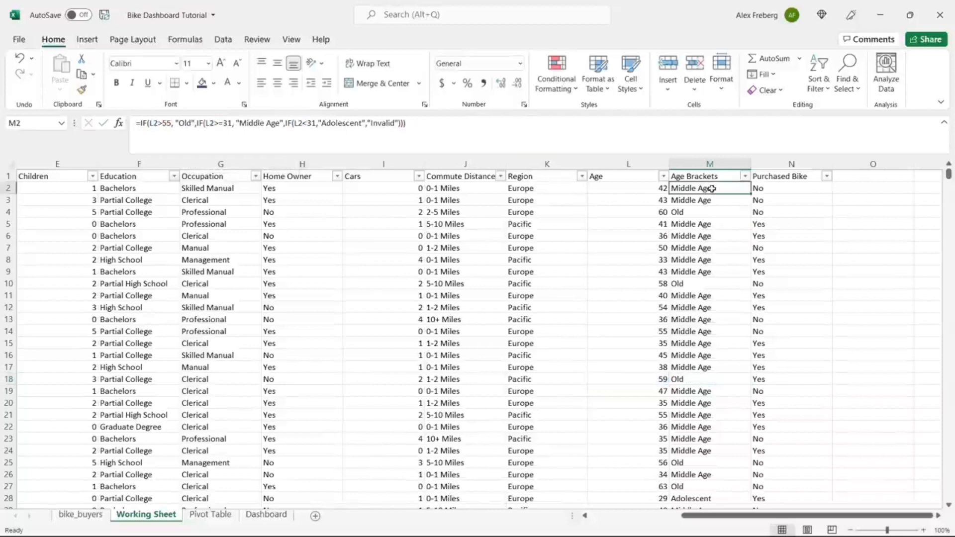
left_click(172, 123)
key("BackSpace")
type("4")
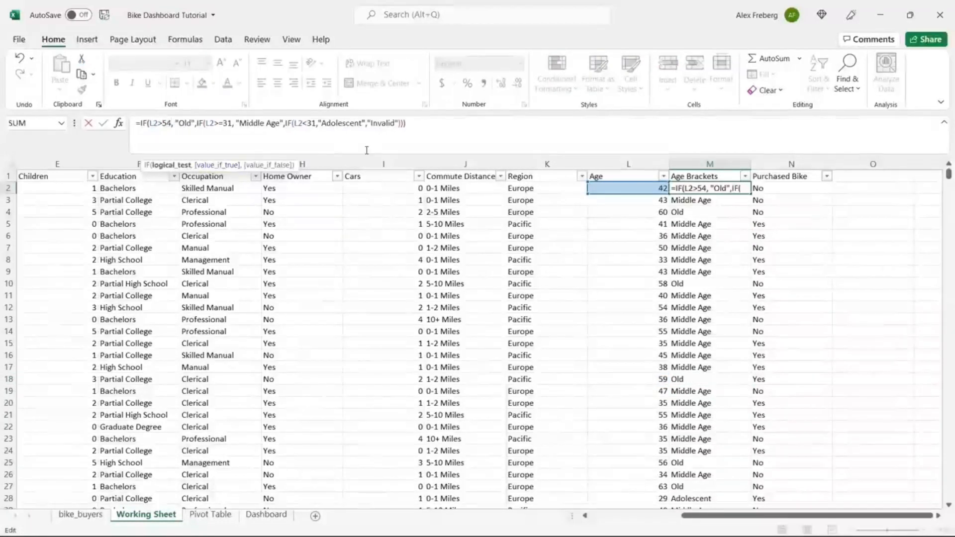
left_click(414, 125)
key("Return")
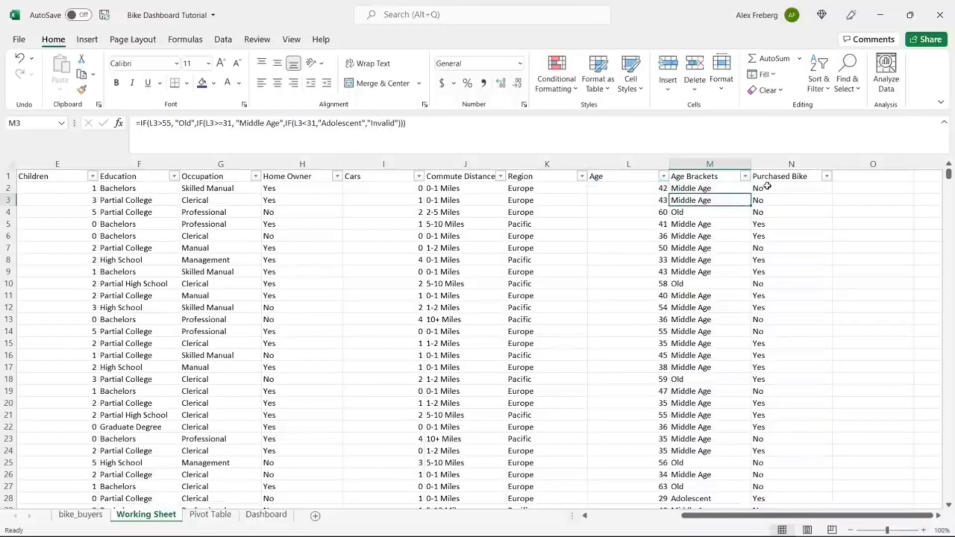
Step: Refill the 54-cutoff formula down column M and open the Age Brackets value list
left_click(749, 188)
double_click(748, 188)
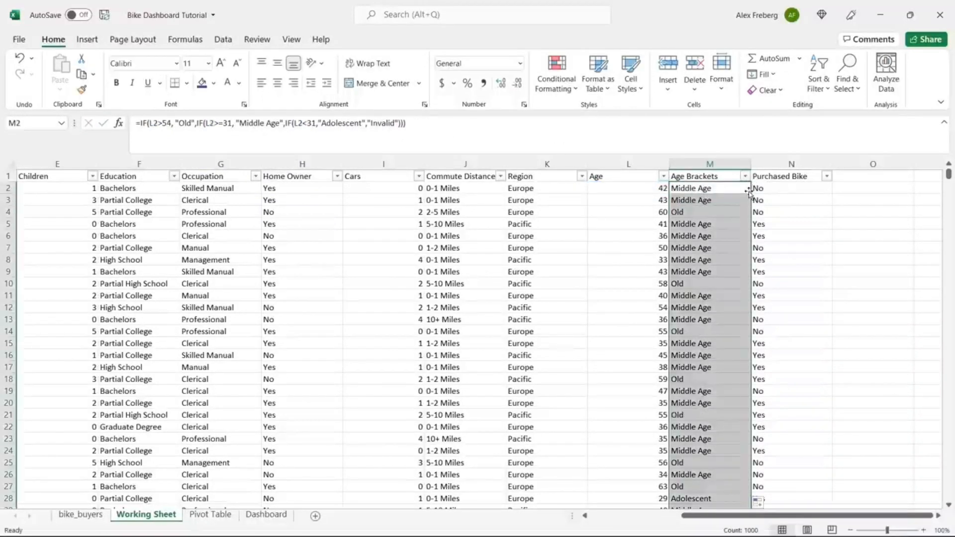
left_click(745, 177)
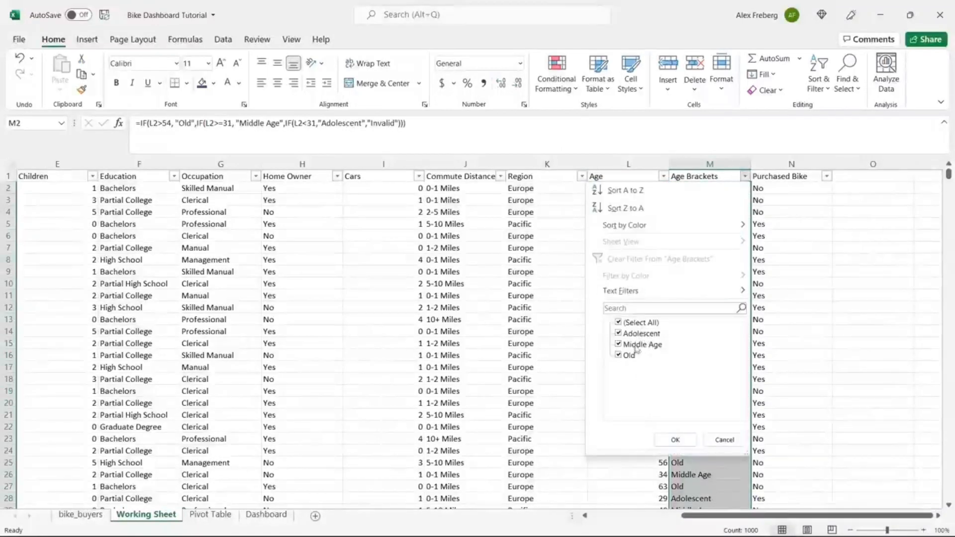
Step: Cancel the Age Brackets list, check Purchased Bike values unchanged, and scroll back to column A
left_click(719, 440)
left_click(707, 345)
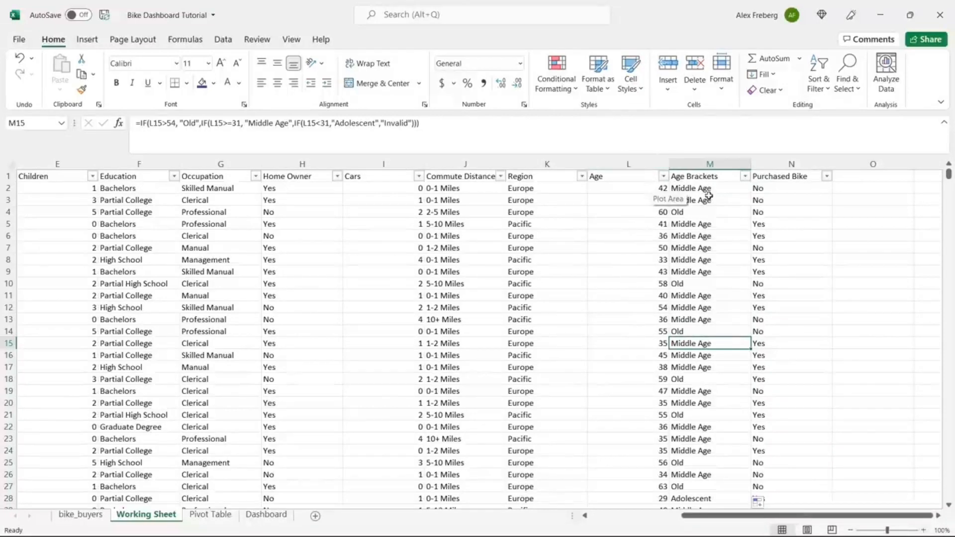
left_click(723, 177)
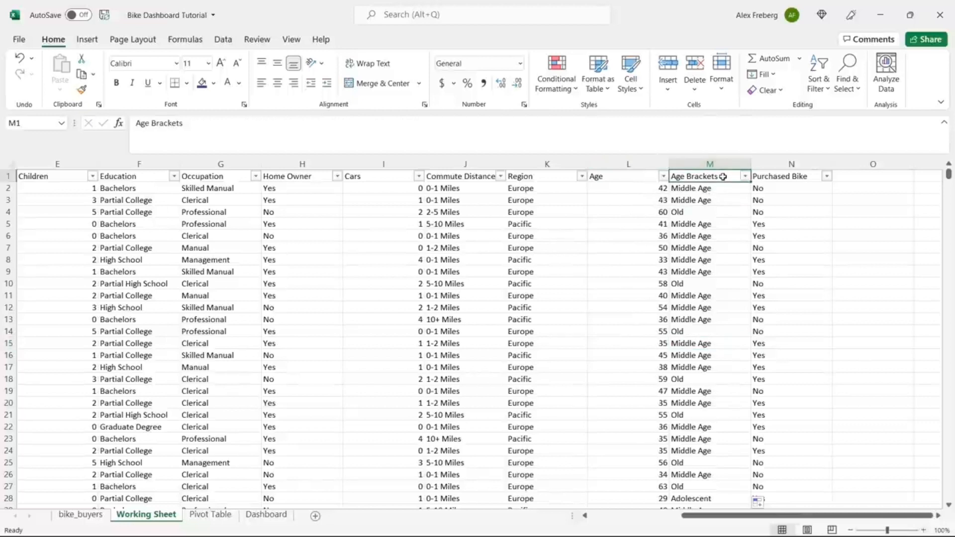
left_click(828, 177)
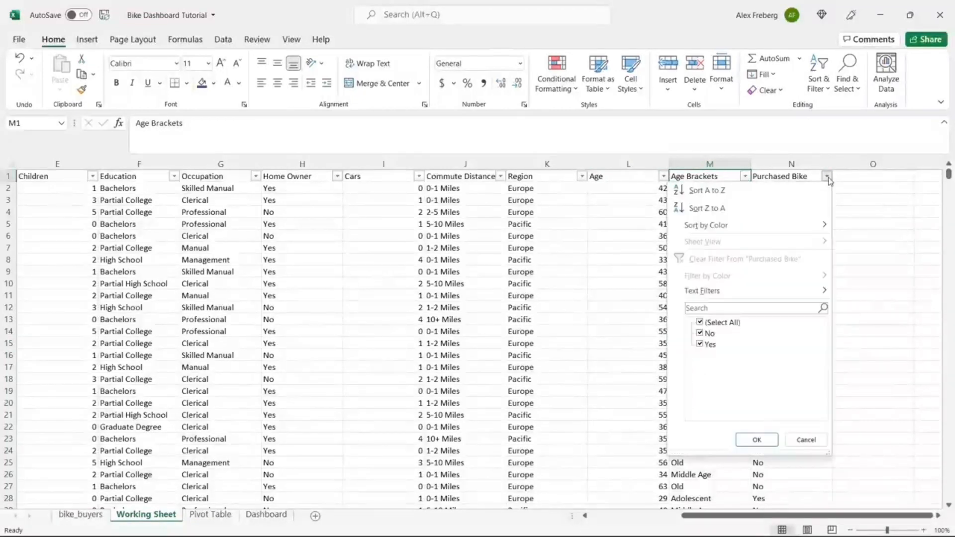
left_click(895, 332)
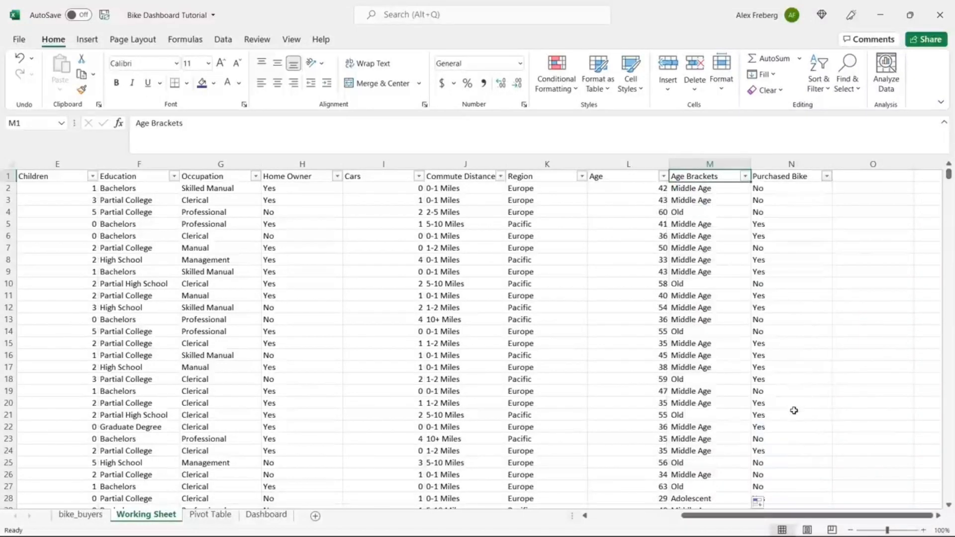
left_click_drag(783, 520, 681, 523)
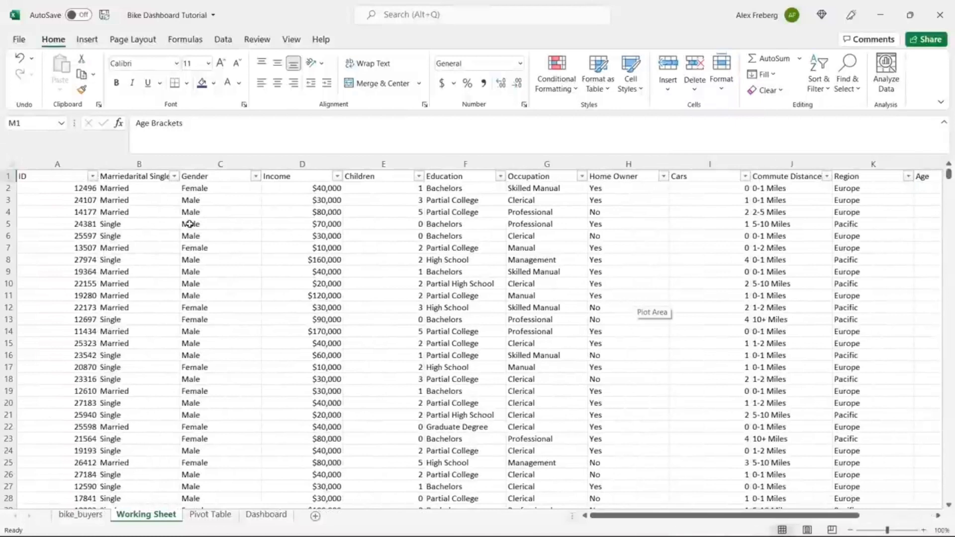
Step: Rename the B1 header to 'Marital Status'
left_click(148, 176)
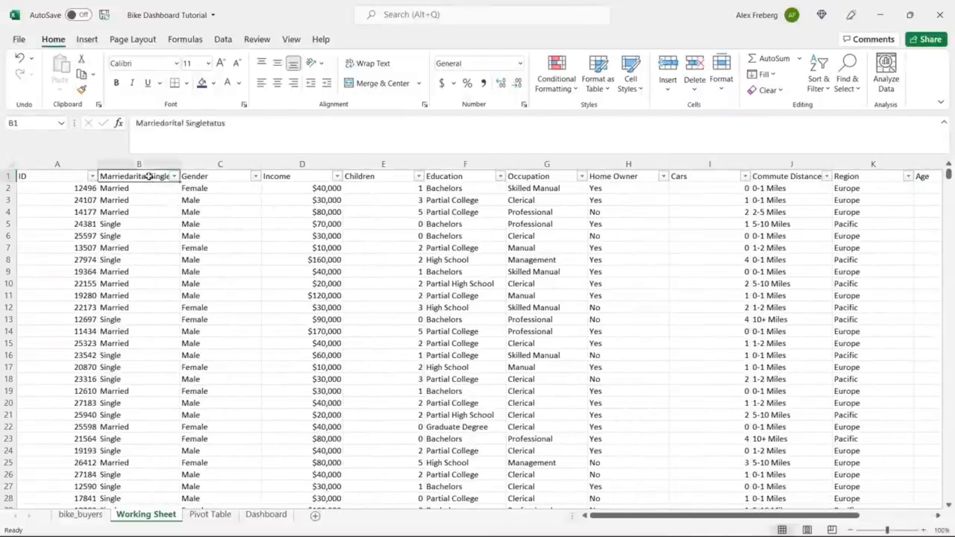
left_click(243, 125)
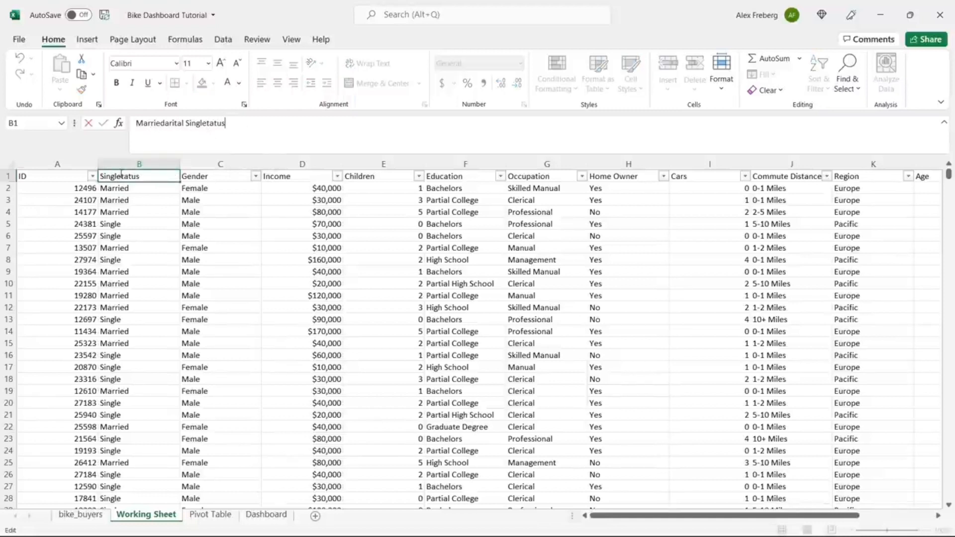
double_click(149, 122)
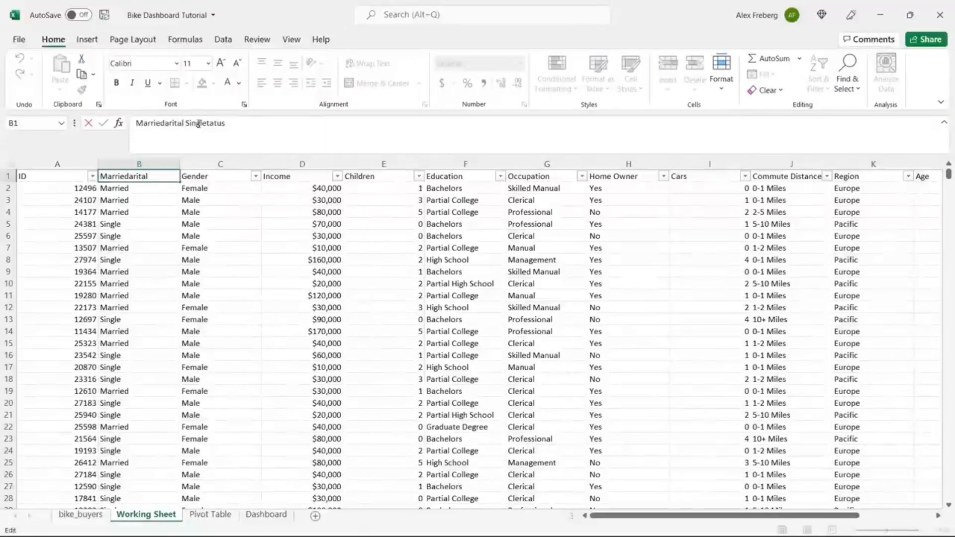
double_click(205, 123)
left_click(242, 128)
left_click_drag(165, 123, 119, 128)
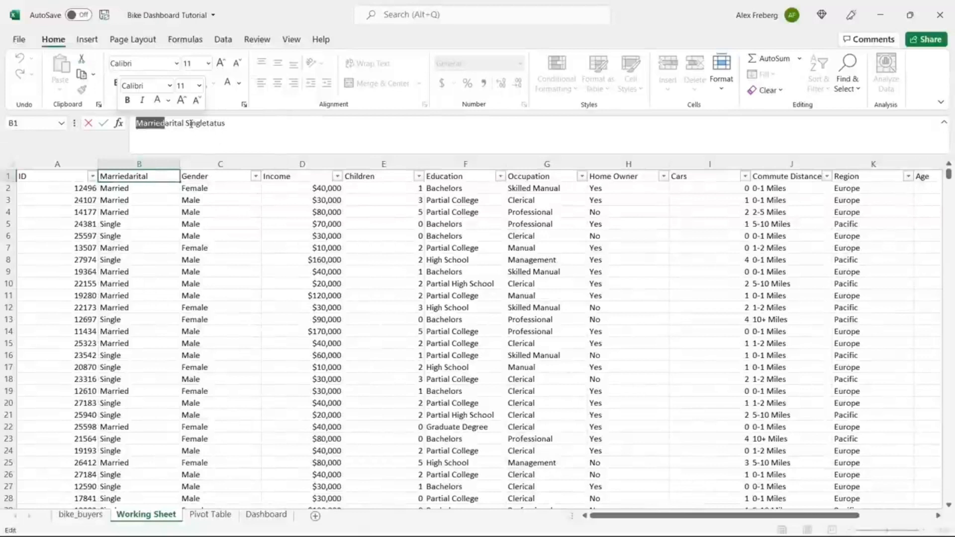
left_click_drag(191, 123, 150, 84)
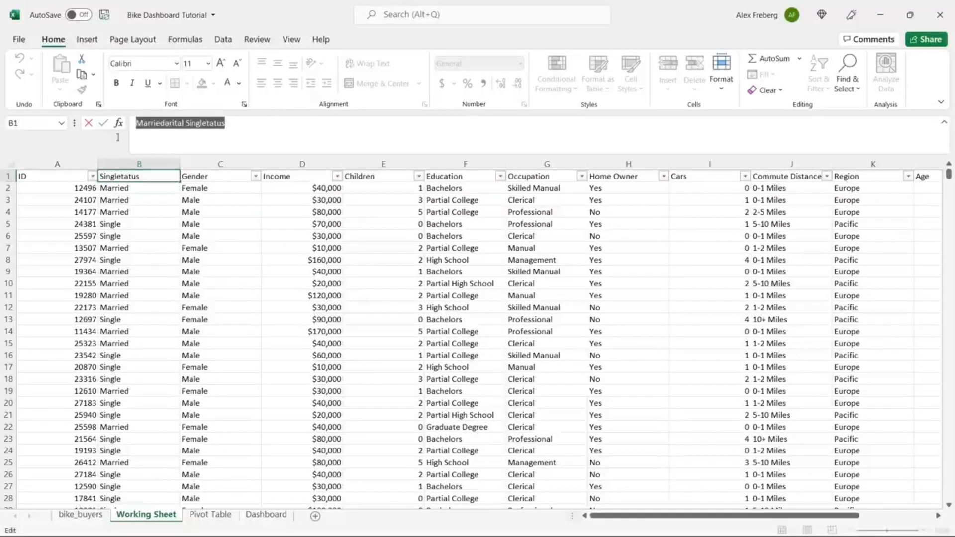
type("Marital Status")
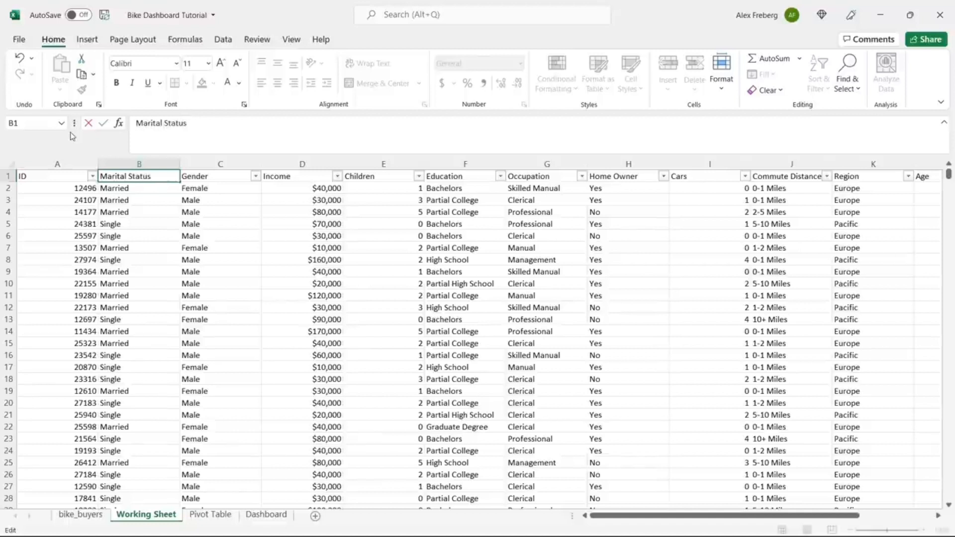
left_click(126, 199)
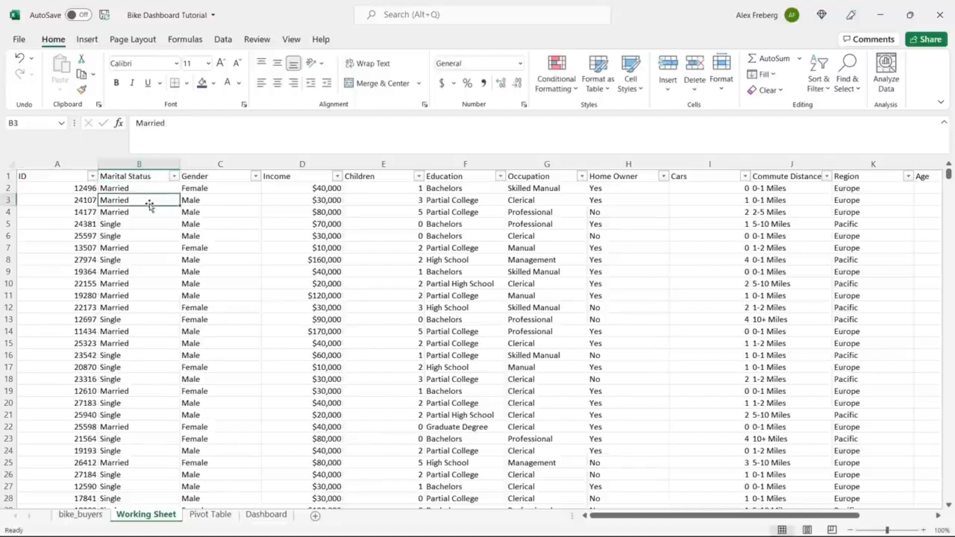
Step: Check the Income and Children values in row 7, then view the bike_buyers sheet
left_click(342, 247)
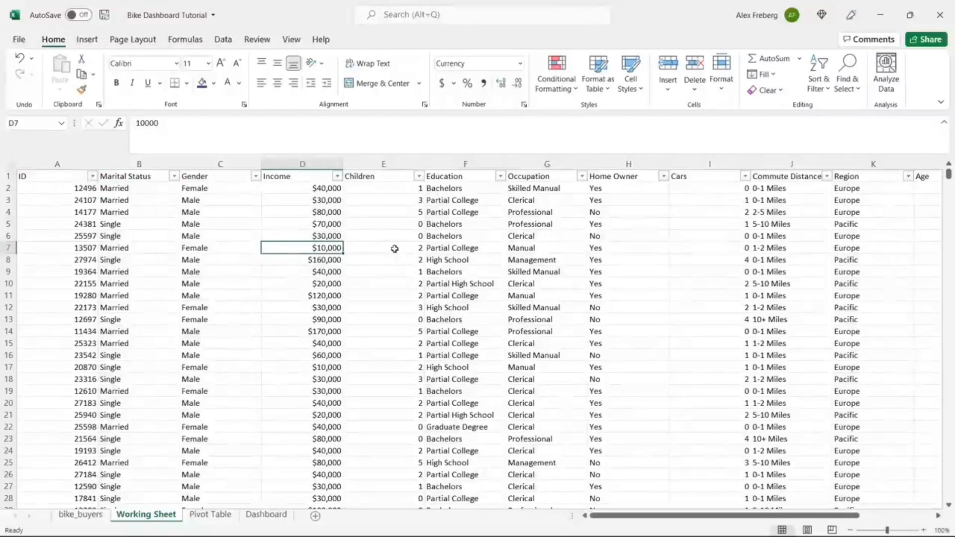
left_click(394, 249)
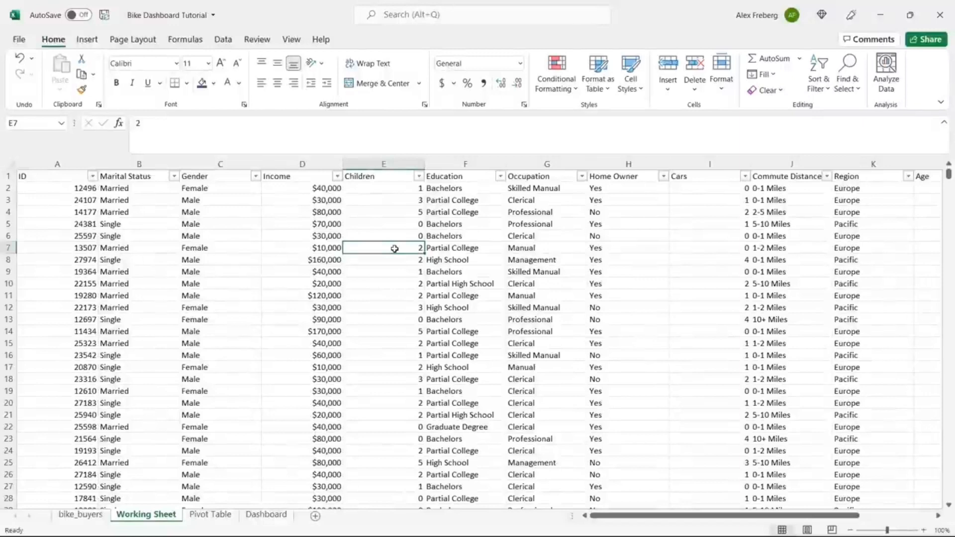
left_click(81, 514)
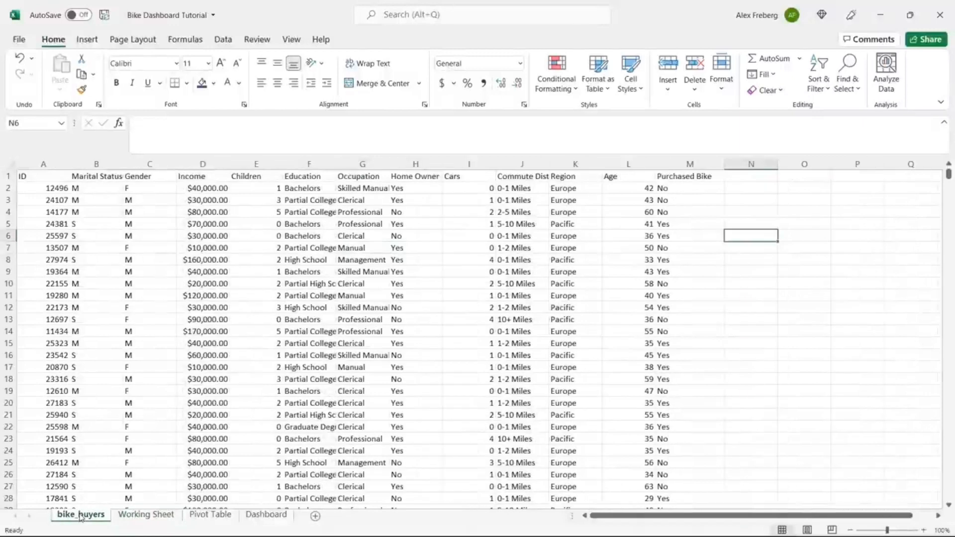
Step: Revisit Working Sheet, then switch to the Pivot Table sheet and select a cell
left_click(138, 517)
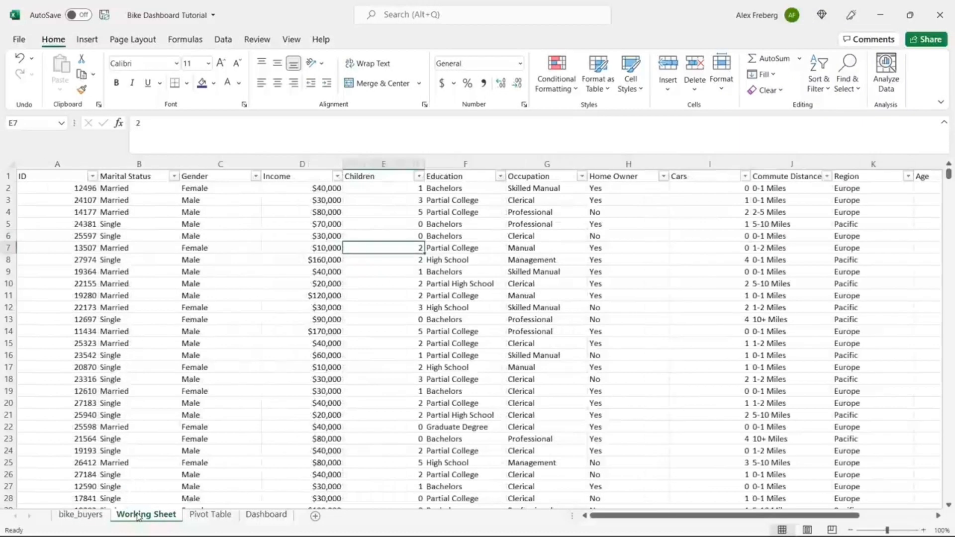
left_click(211, 516)
left_click(65, 198)
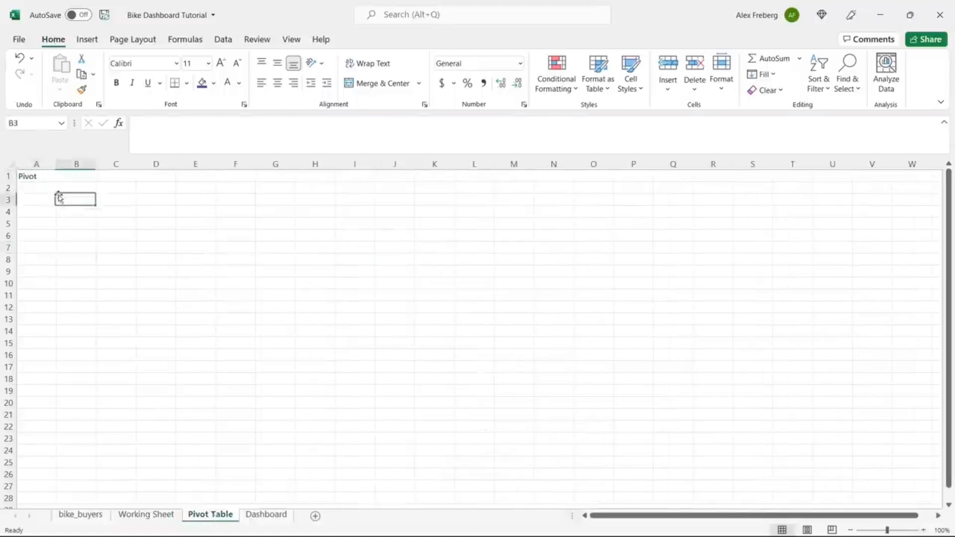
Step: Delete the Pivot label from A1 and select A3 for the pivot table
left_click(46, 164)
left_click(40, 175)
key("Delete")
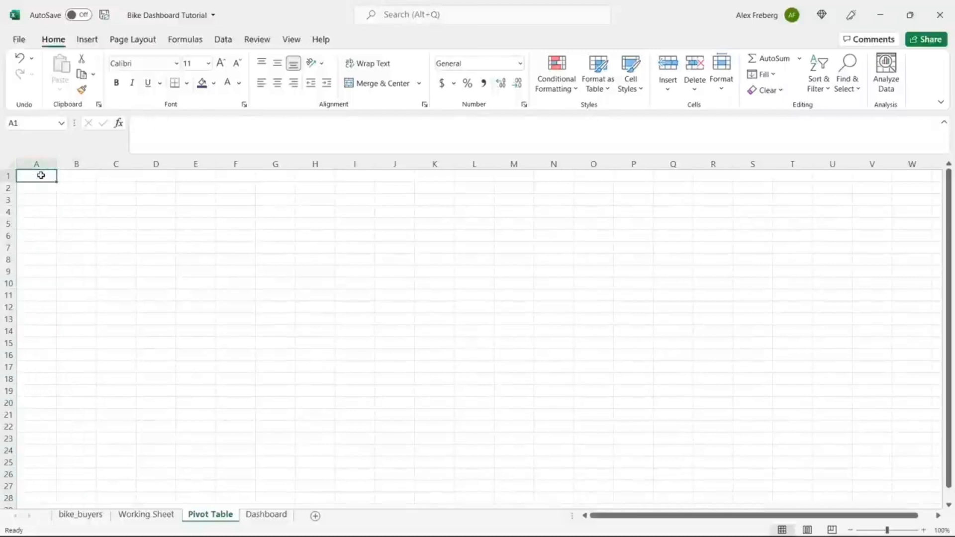
left_click(41, 200)
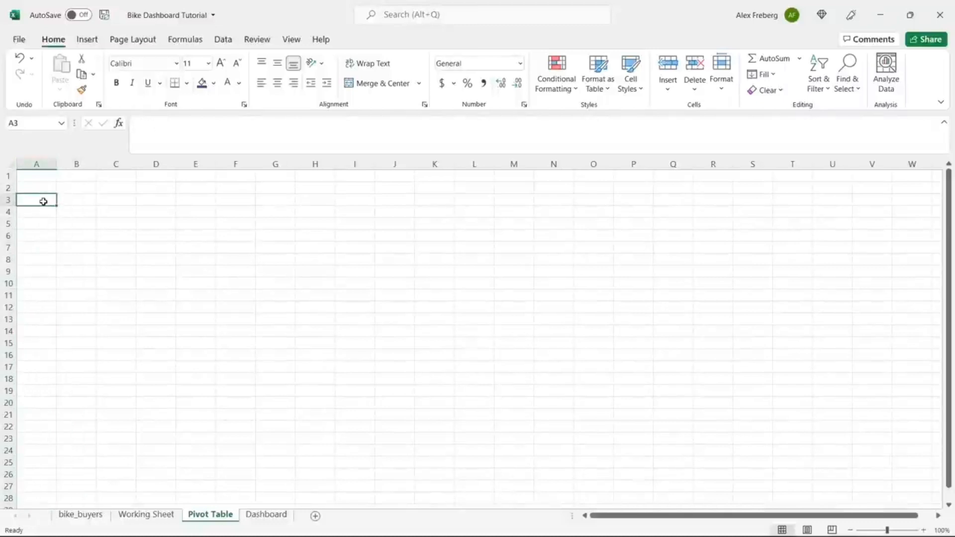
Step: Insert a PivotTable at A3 sourced from 'Working Sheet'!$A$1:$N$1001
left_click(87, 39)
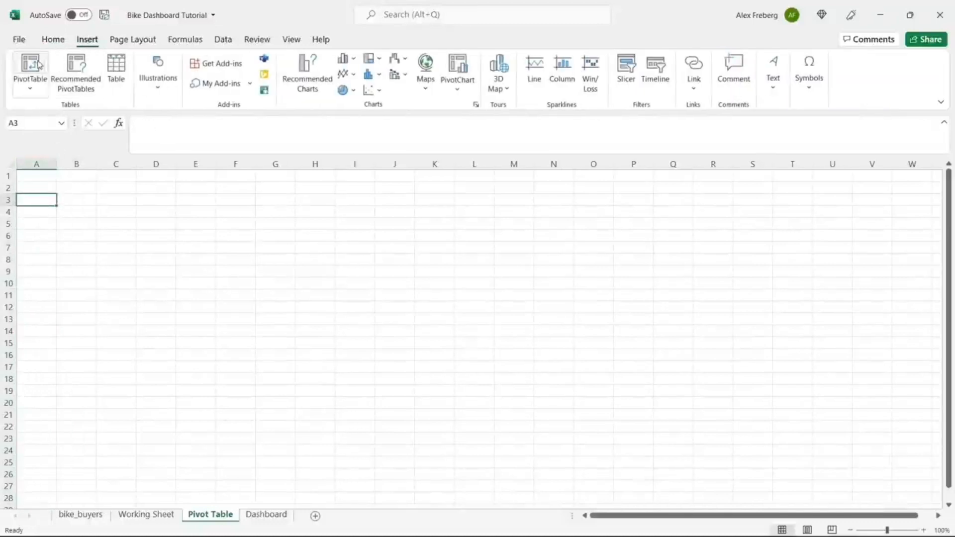
left_click(38, 63)
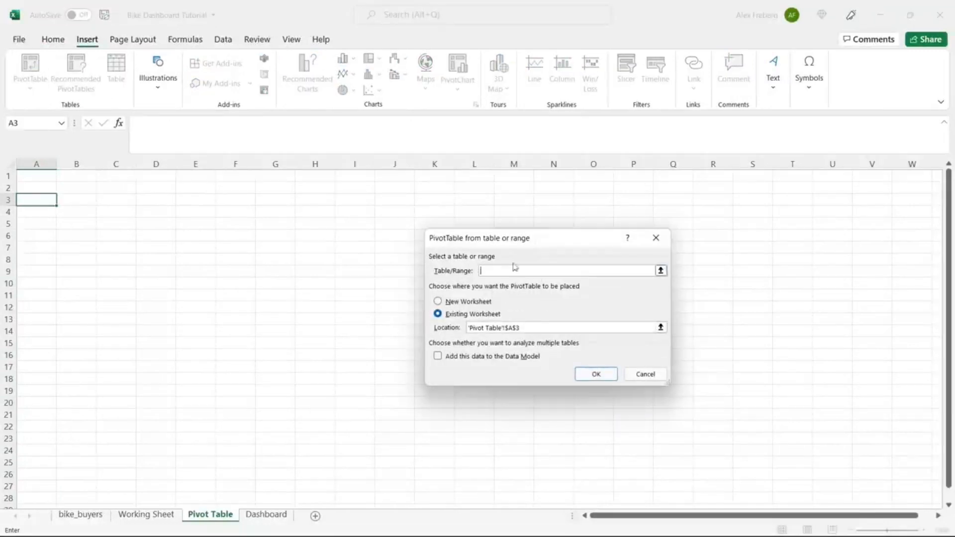
left_click(149, 514)
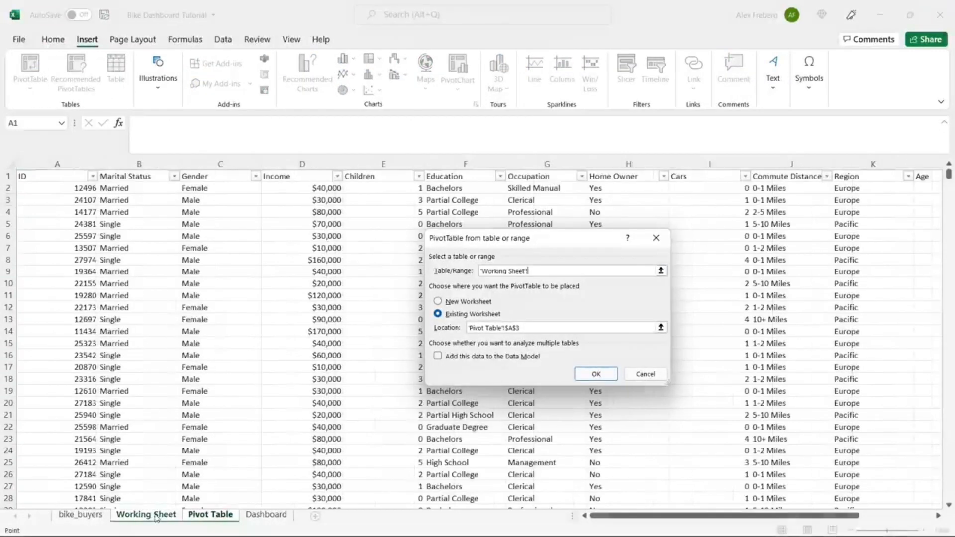
left_click(33, 178)
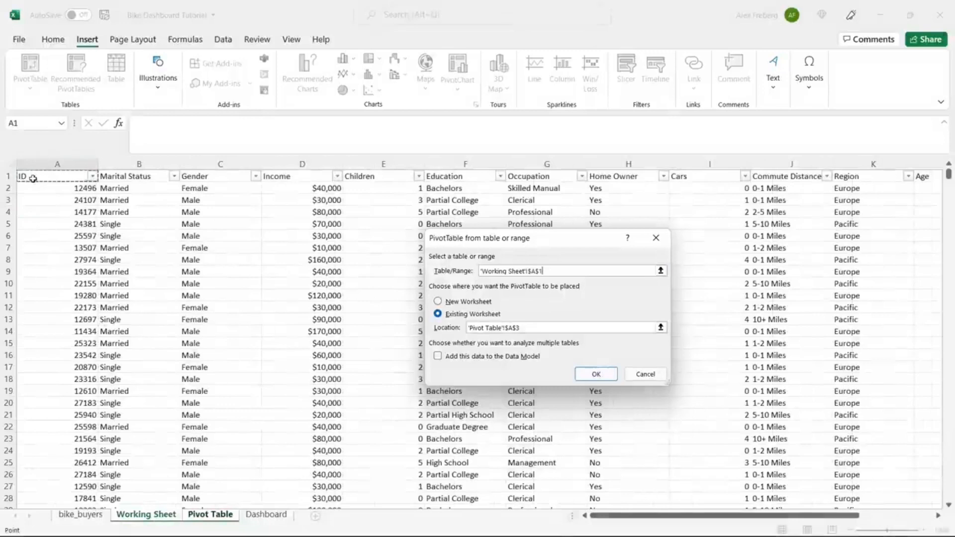
key("ctrl+shift+Right")
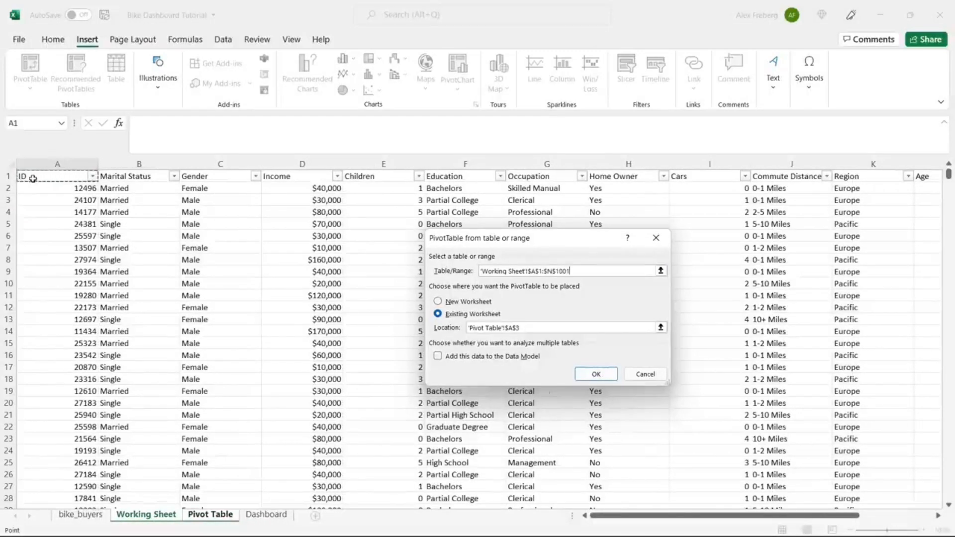
key("ctrl+shift+Down")
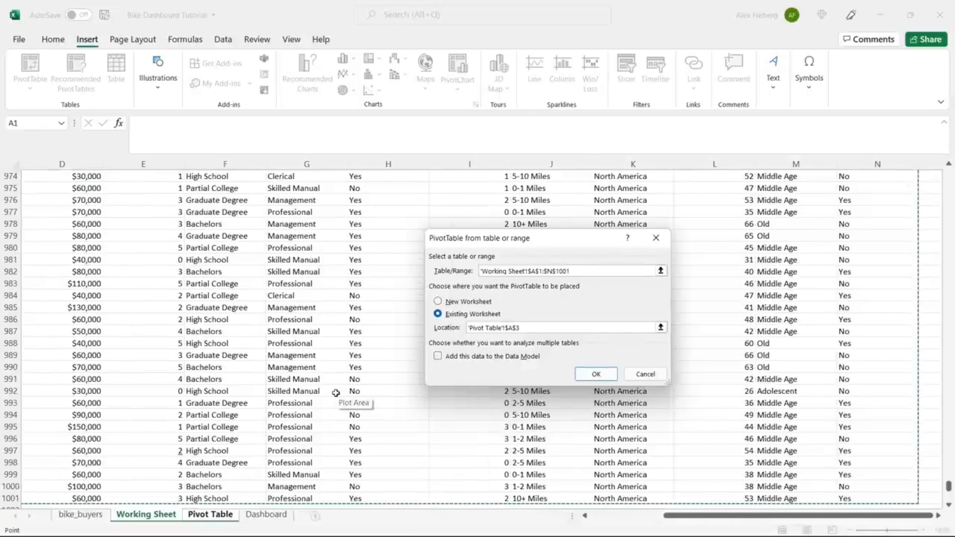
left_click(596, 375)
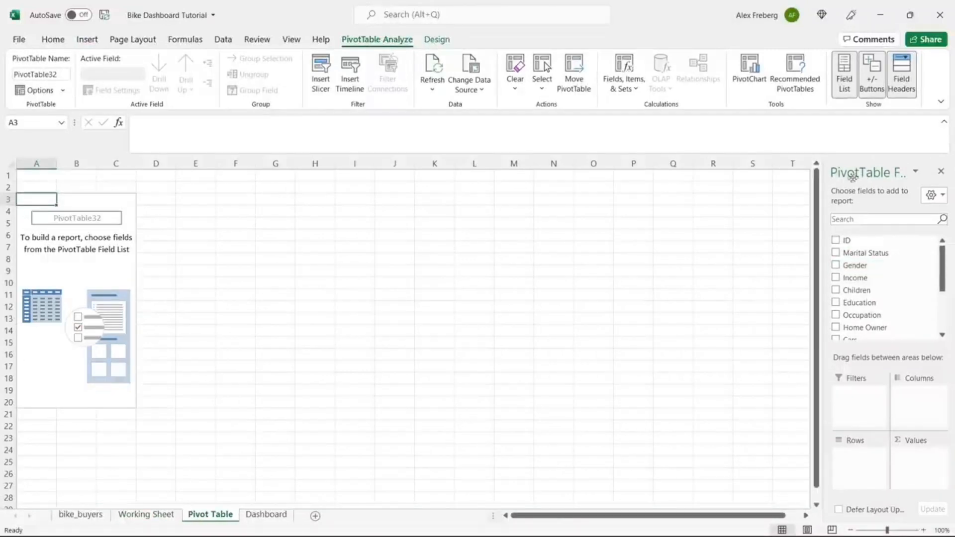
Step: Put Income in Values and Gender in Rows, giving Female 26690000 and Male 29670000
left_click_drag(823, 185, 733, 197)
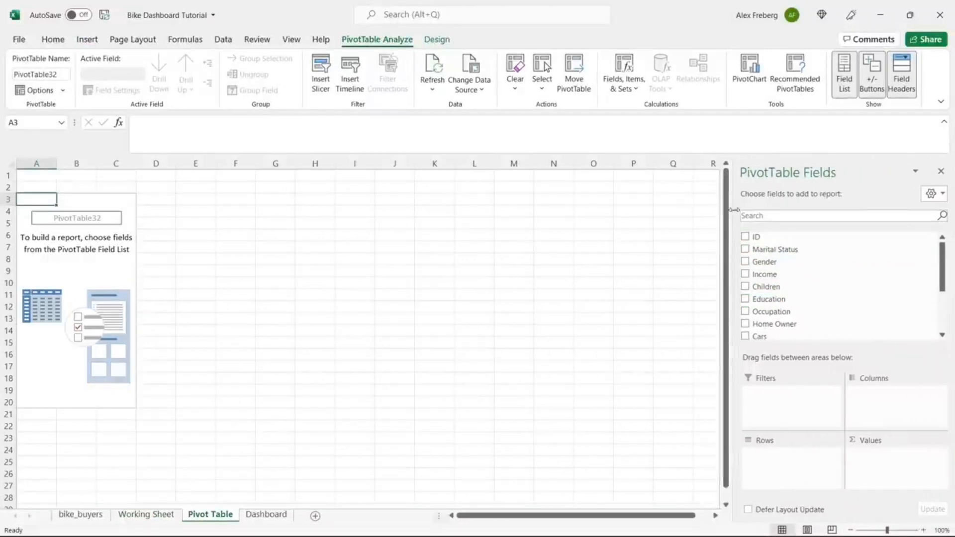
left_click_drag(733, 210, 804, 203)
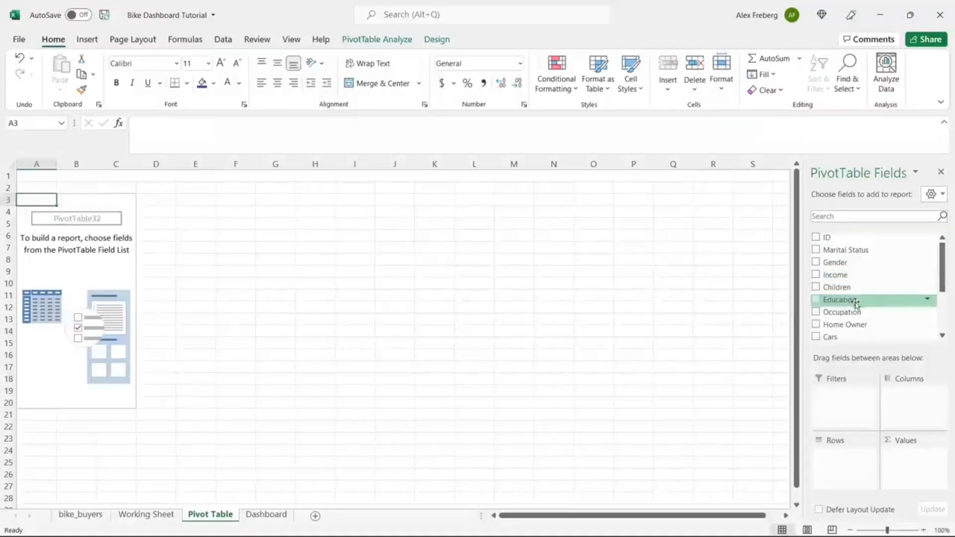
left_click_drag(861, 279, 910, 460)
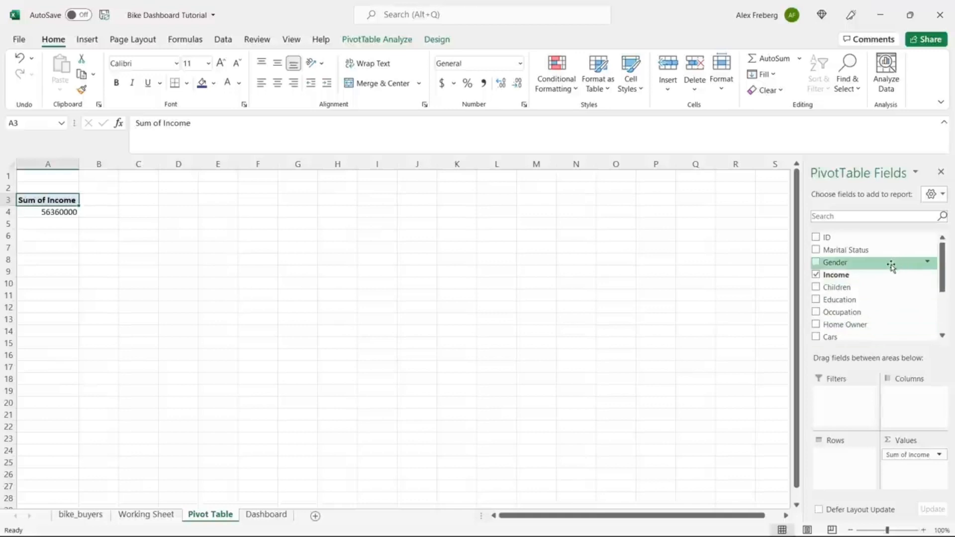
left_click_drag(891, 267, 844, 456)
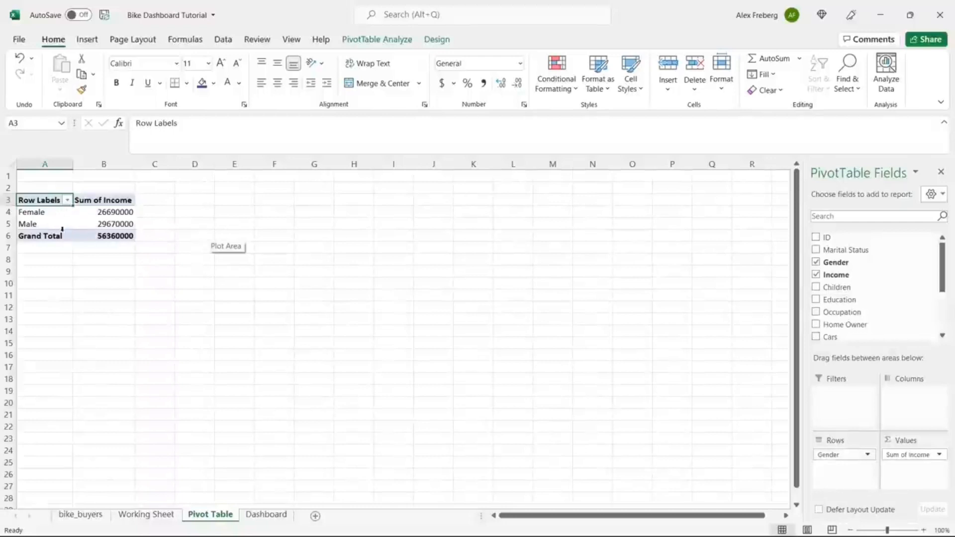
left_click(938, 458)
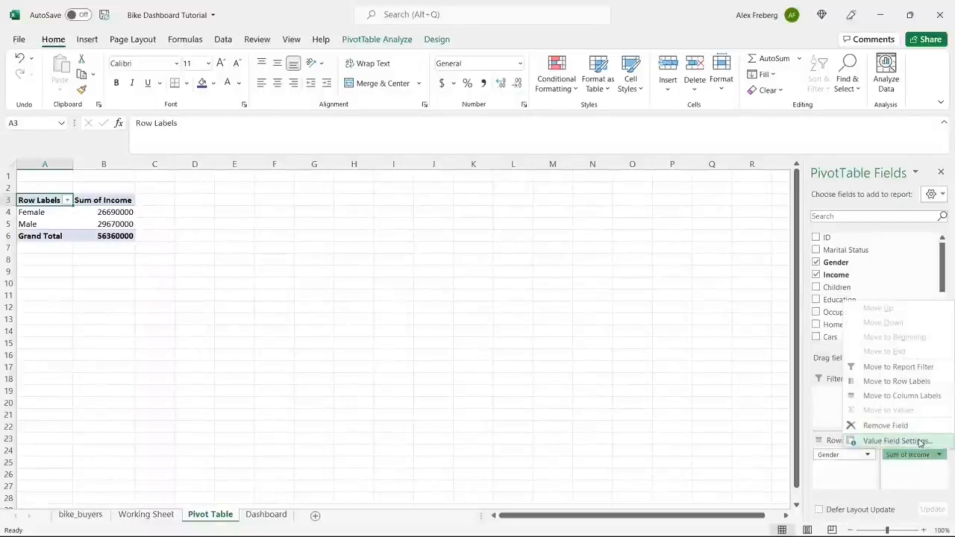
Step: Summarize Income by Average, showing Female 54580.7771 and Male 58062.62231
left_click(921, 441)
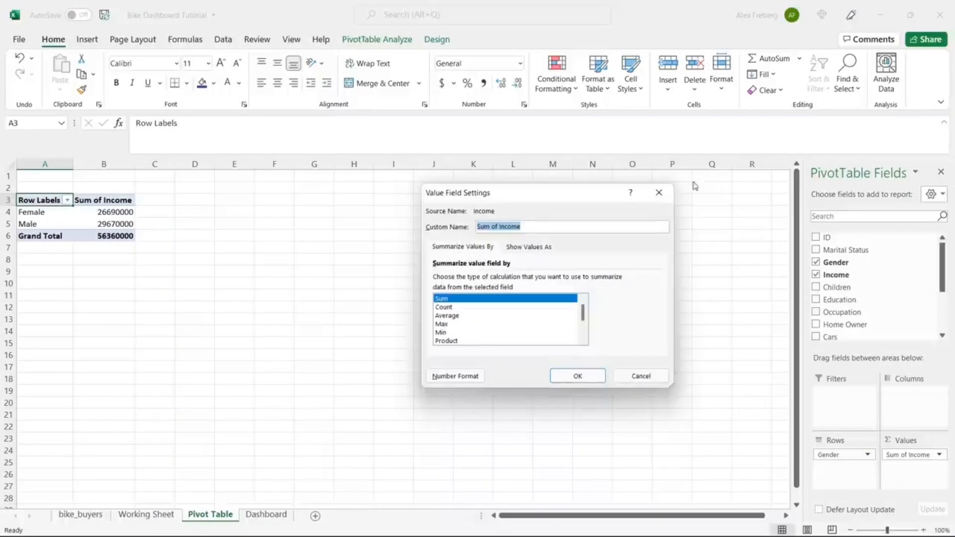
left_click(659, 192)
left_click(939, 455)
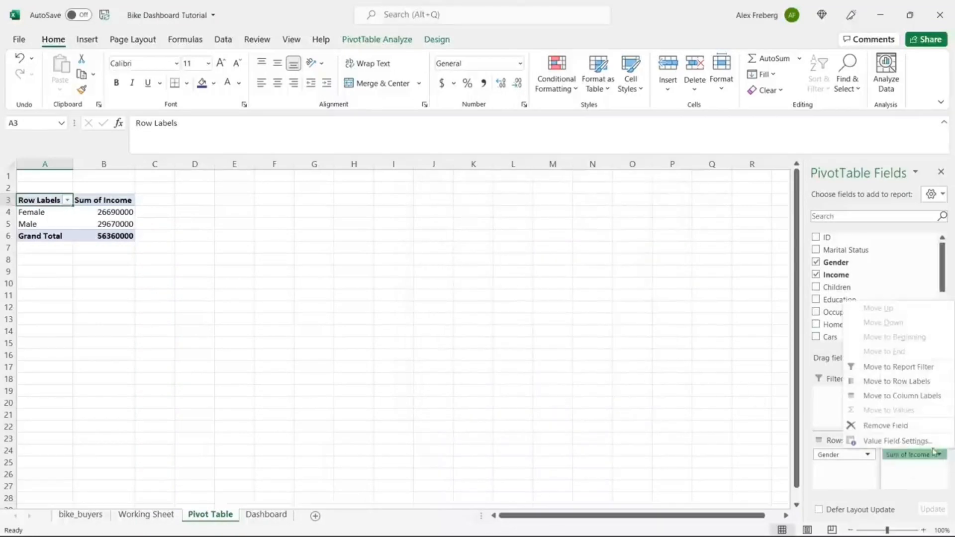
left_click(921, 442)
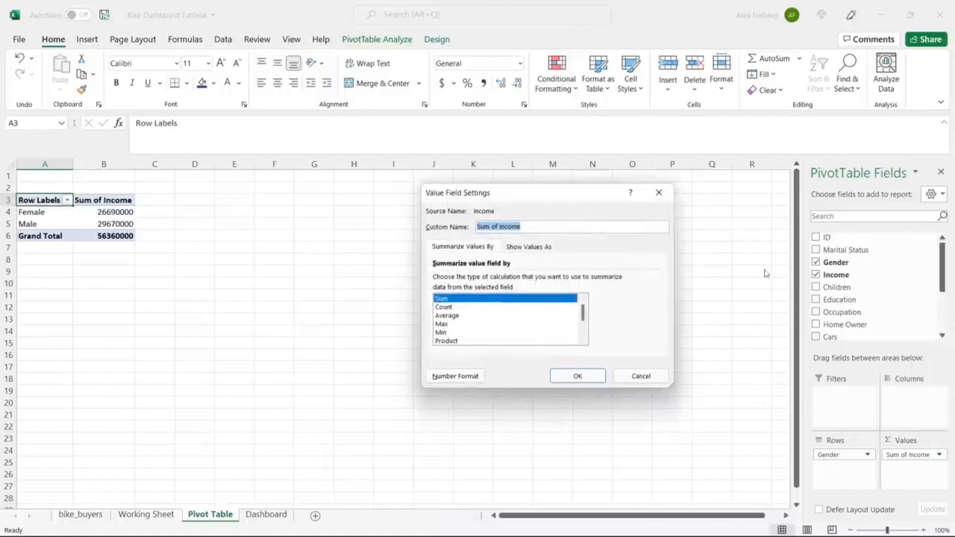
left_click(518, 315)
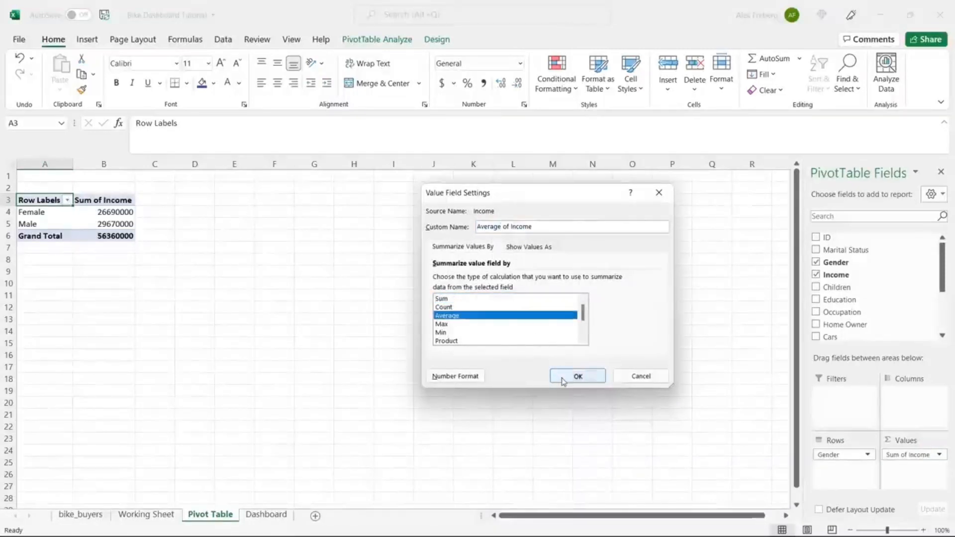
left_click(563, 378)
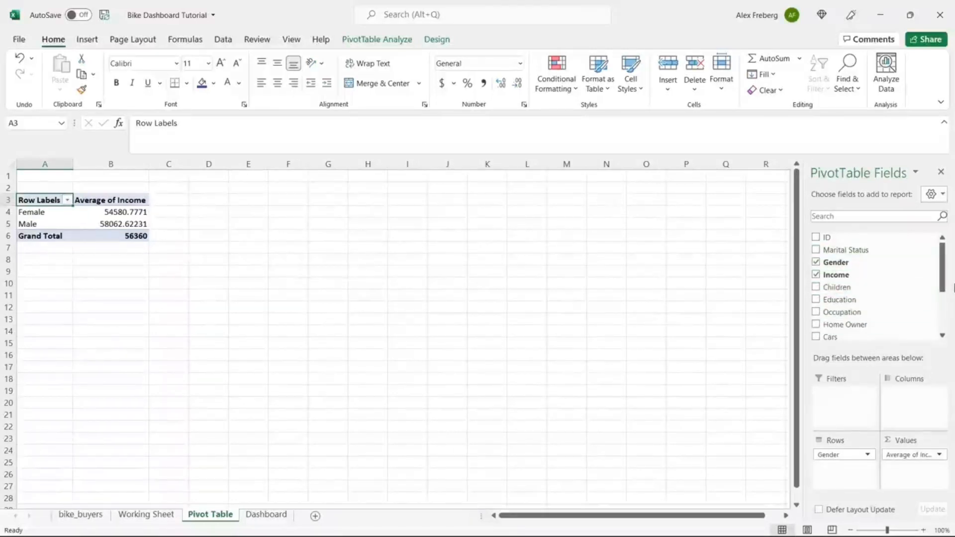
scroll(946, 278, "down", 3)
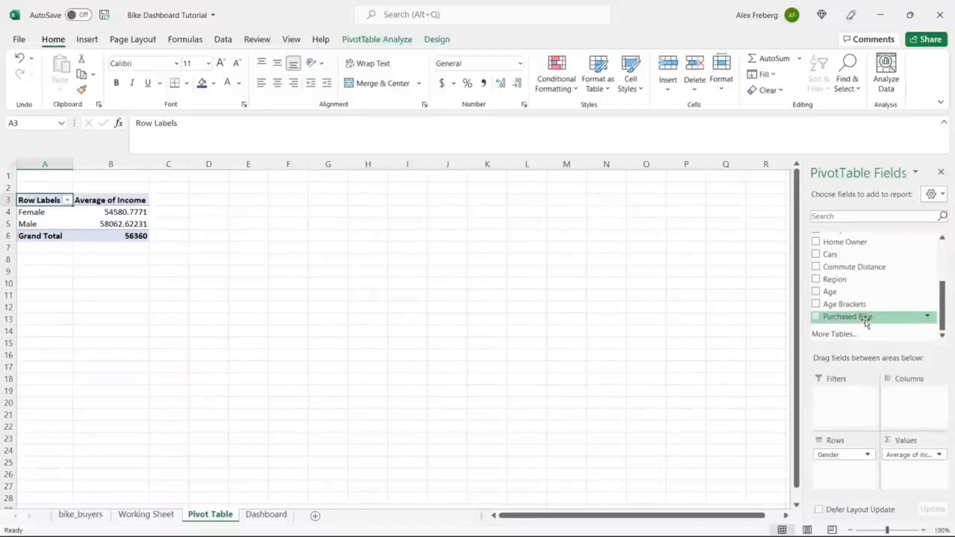
Step: Review the female and male average incomes under the No and Yes purchase columns
left_click_drag(864, 317, 916, 402)
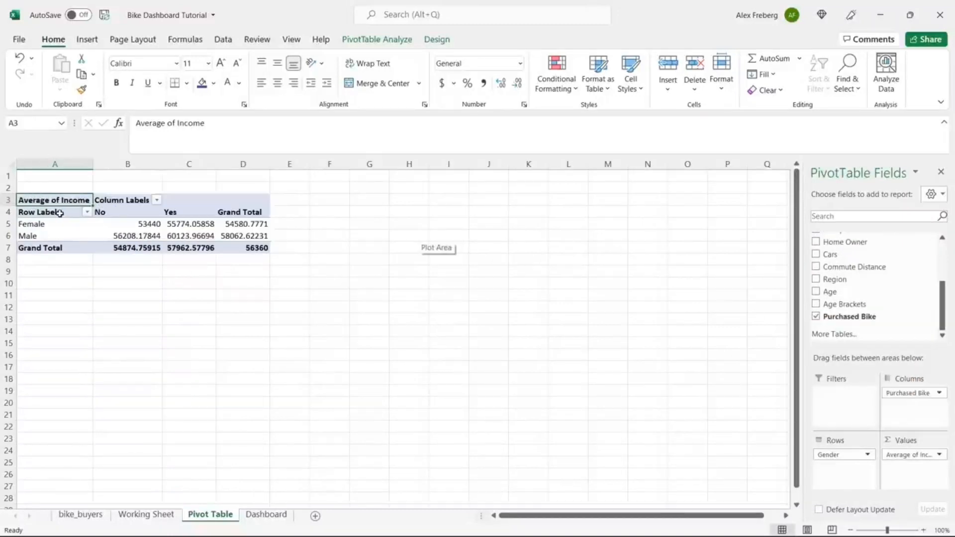
left_click(100, 212)
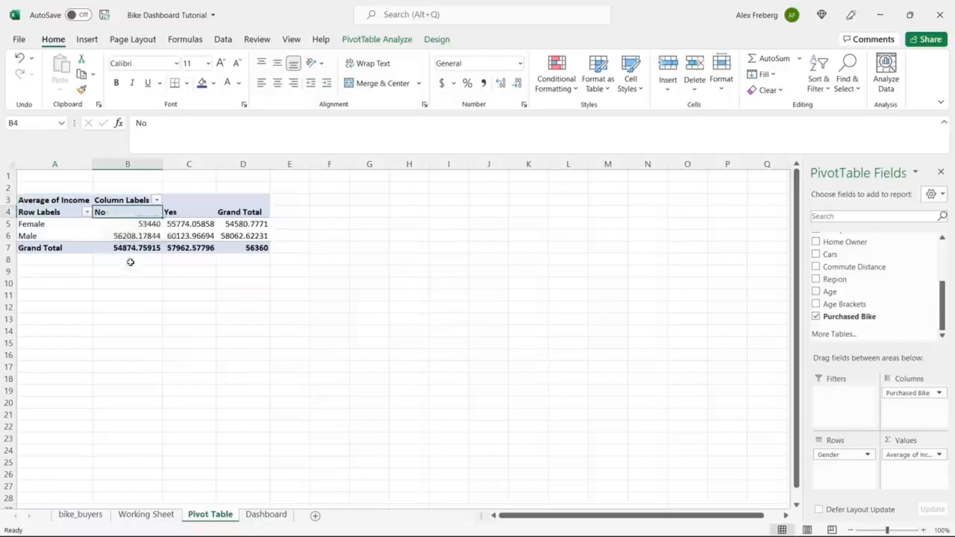
left_click(122, 225)
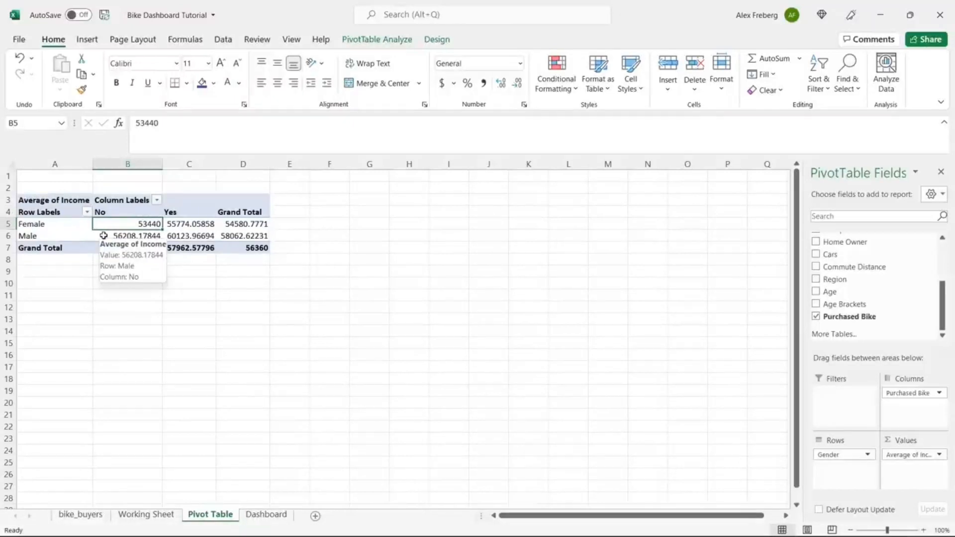
left_click(103, 236)
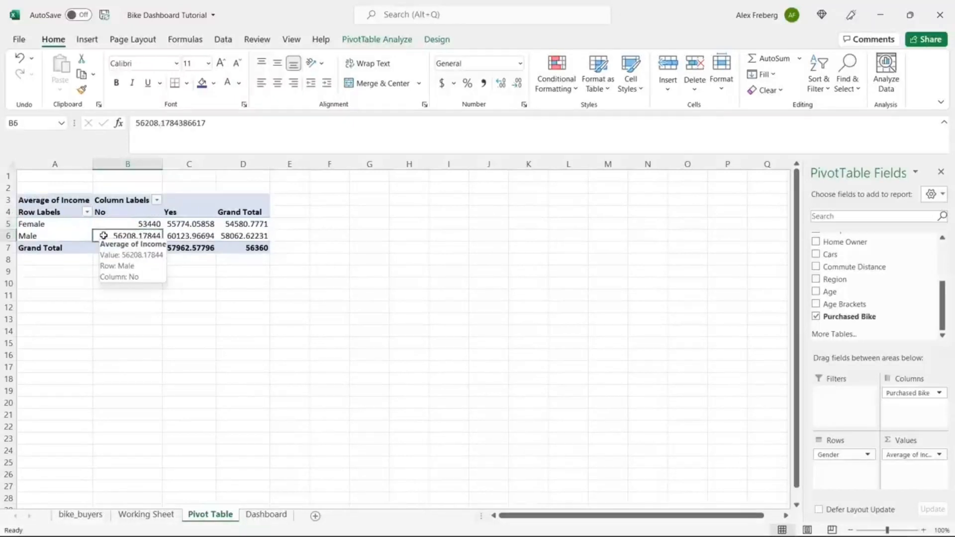
left_click(194, 211)
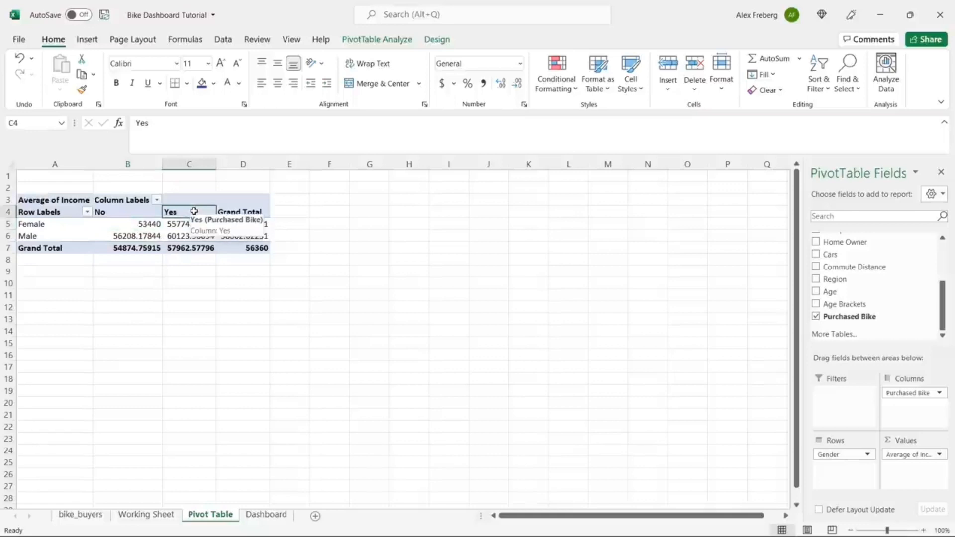
left_click(193, 223)
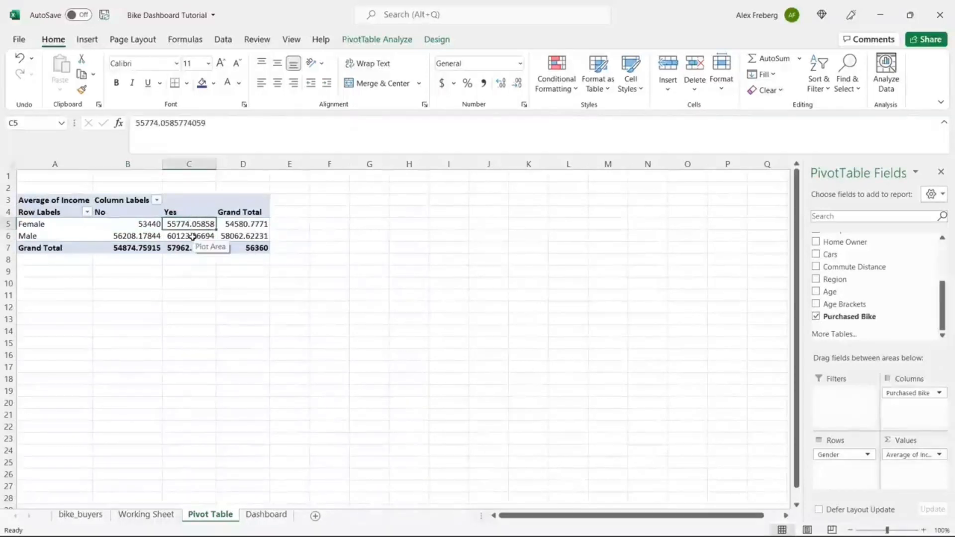
left_click(193, 236)
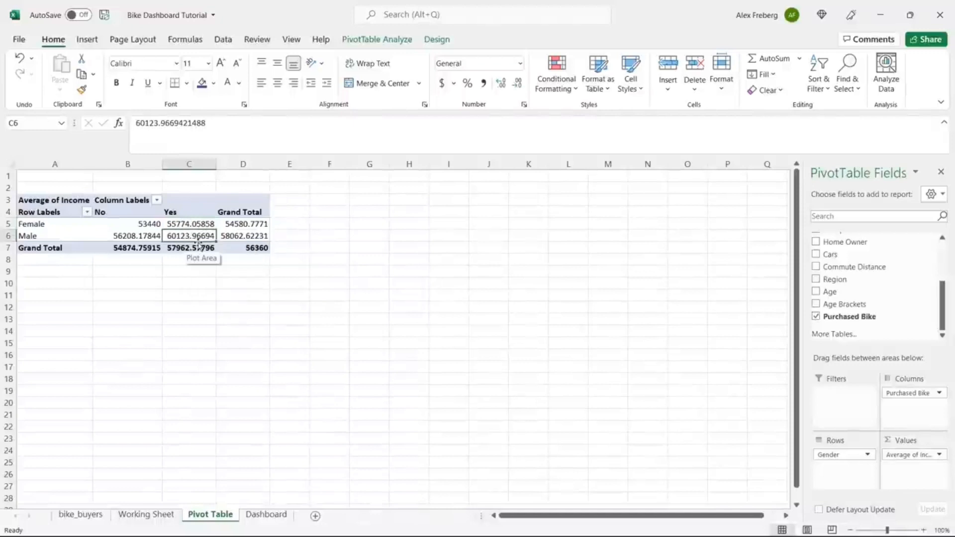
Step: Compare the female averages and the male grand total, then leave the pivot table
left_click(142, 223)
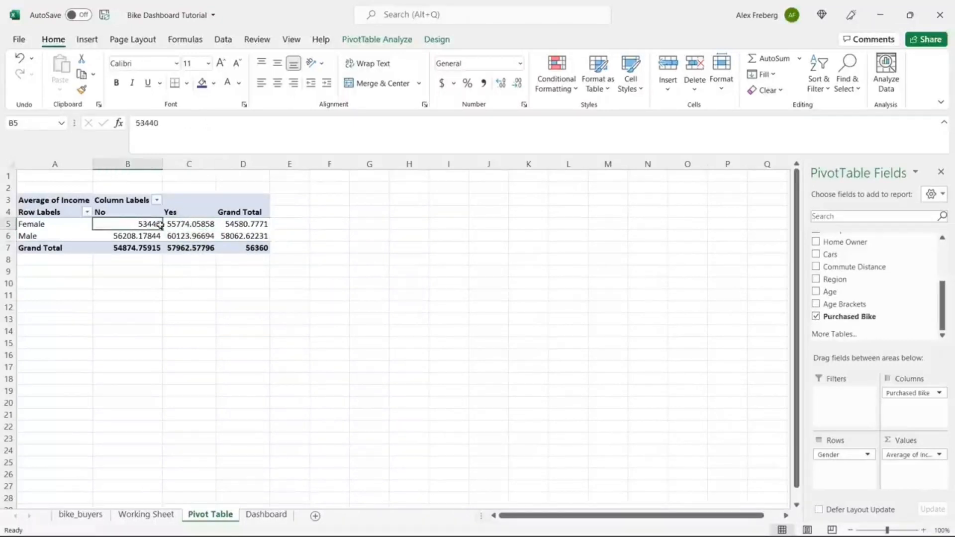
left_click_drag(160, 225, 181, 235)
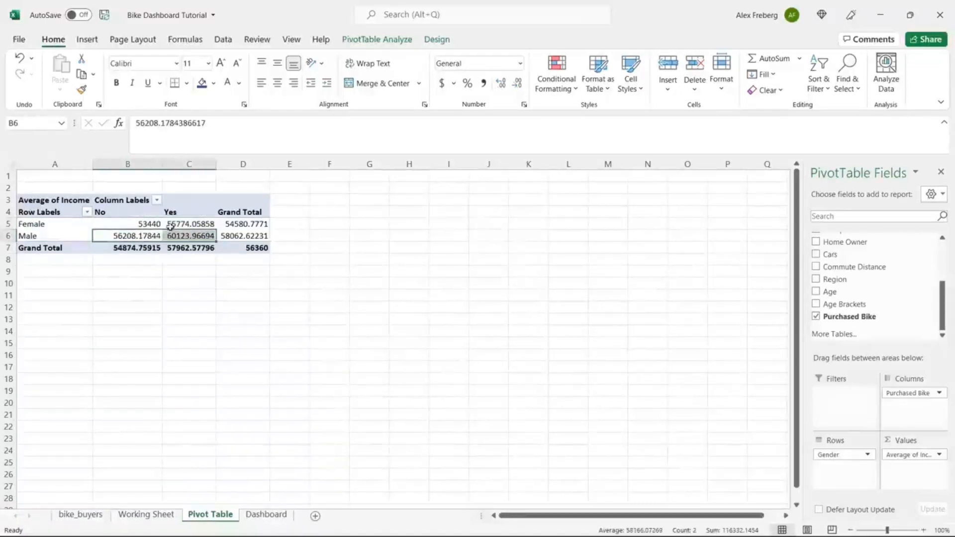
left_click(142, 223)
left_click(134, 238)
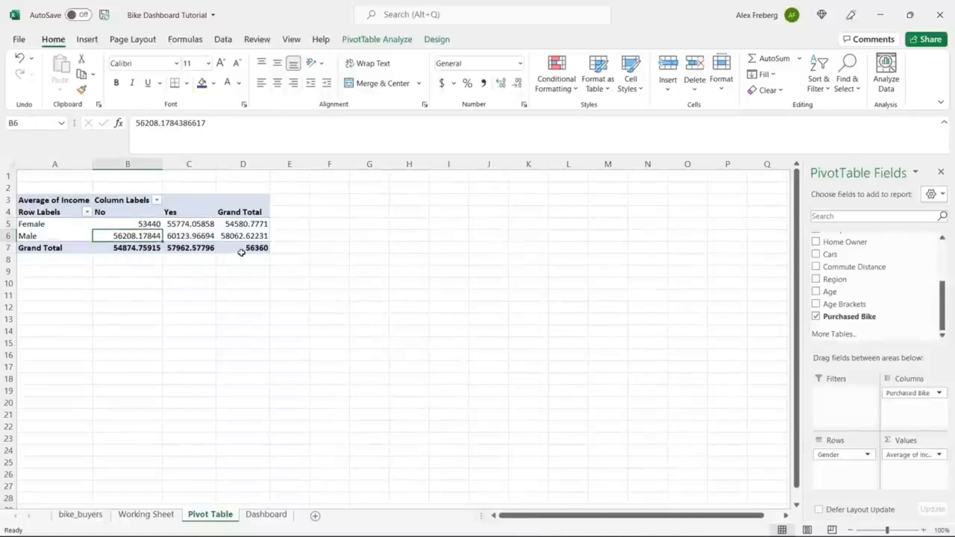
left_click(253, 236)
left_click(146, 224)
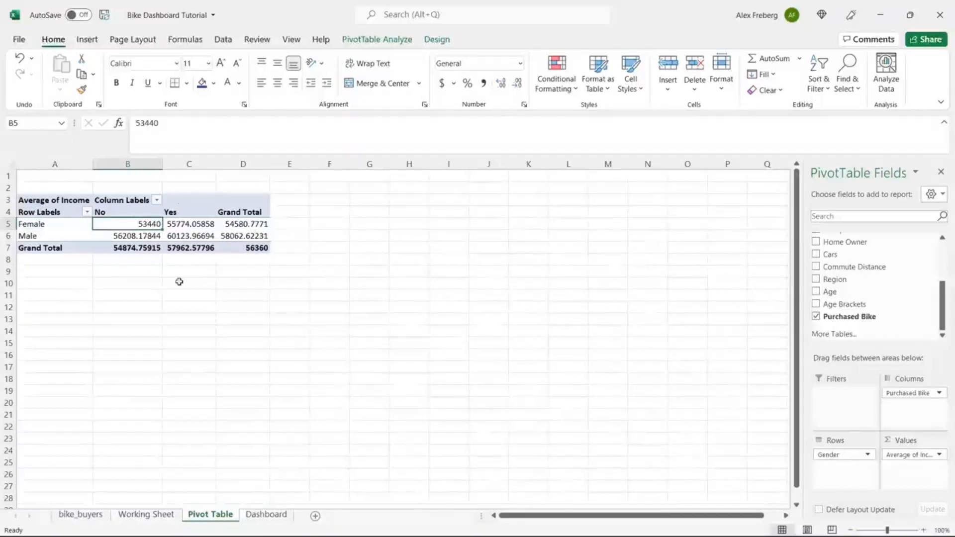
left_click(184, 232)
left_click(179, 282)
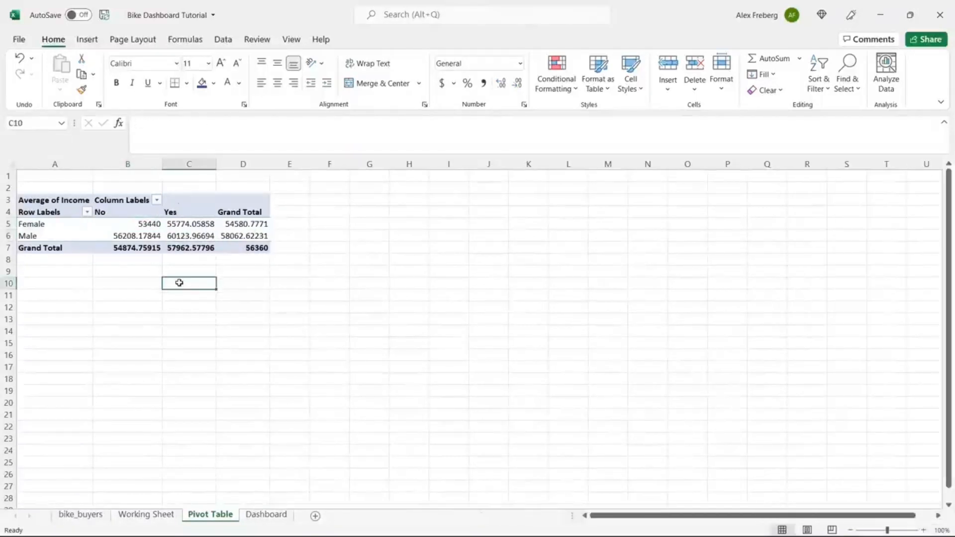
Step: Drill into the records behind the Female, No average, then return to the Pivot Table sheet
double_click(138, 224)
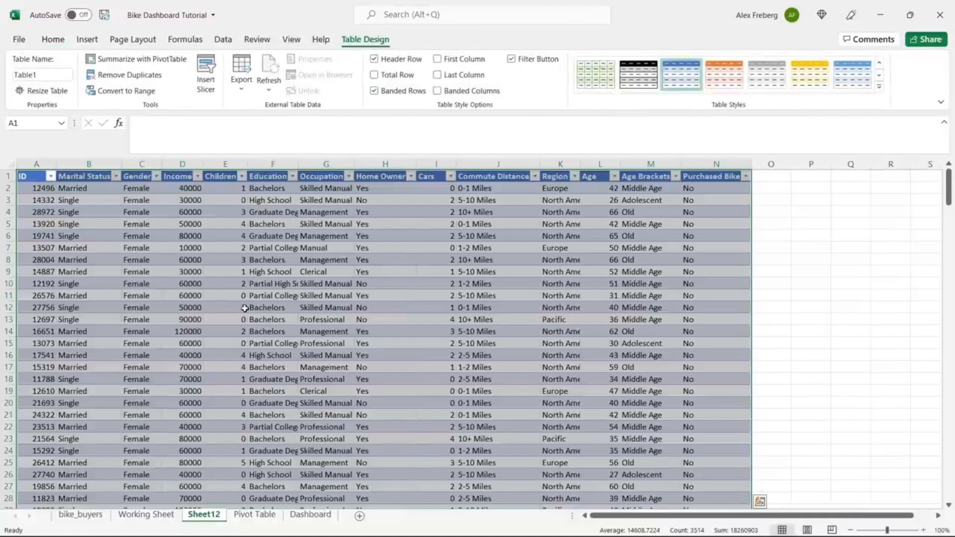
left_click(250, 516)
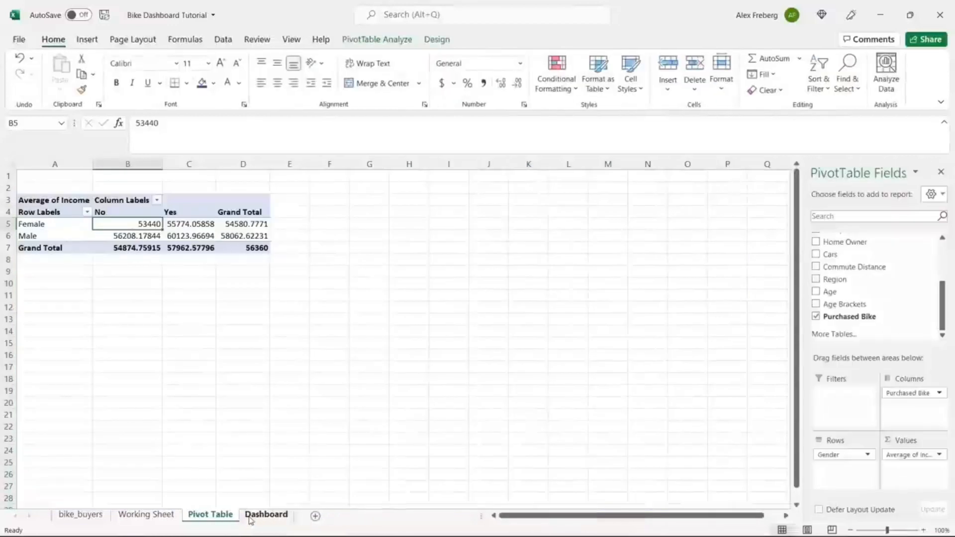
left_click(188, 225)
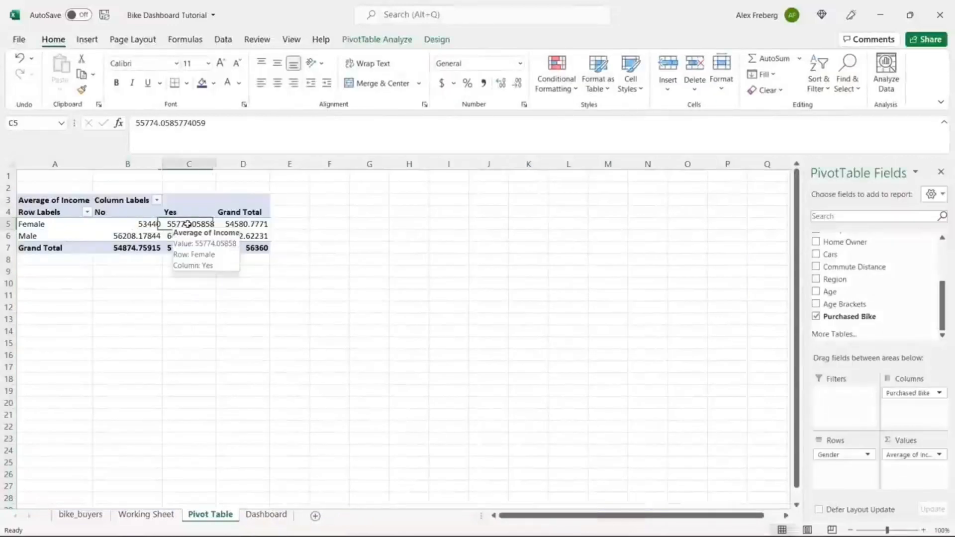
left_click(87, 41)
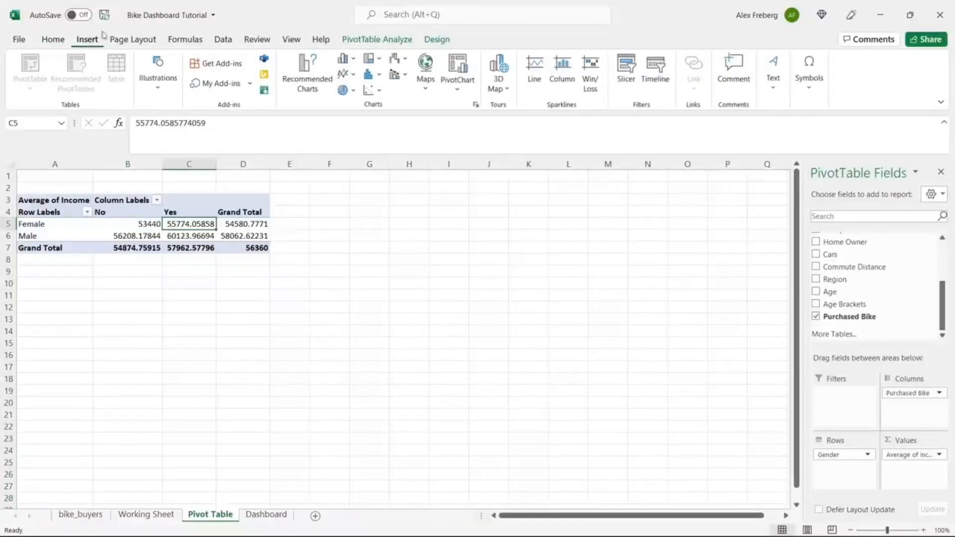
Step: Insert a Clustered Column pivot chart after previewing the stacked and 3-D column variants
left_click(302, 80)
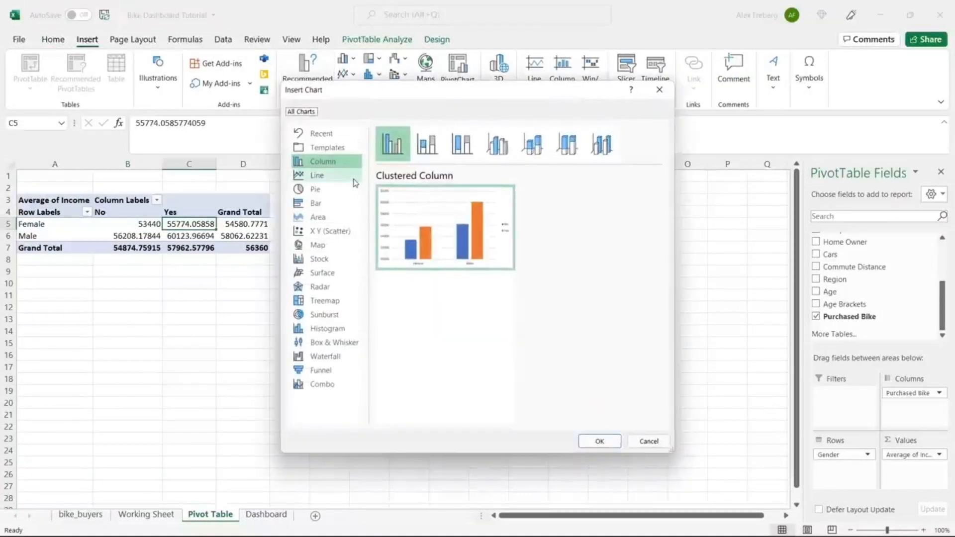
left_click(461, 147)
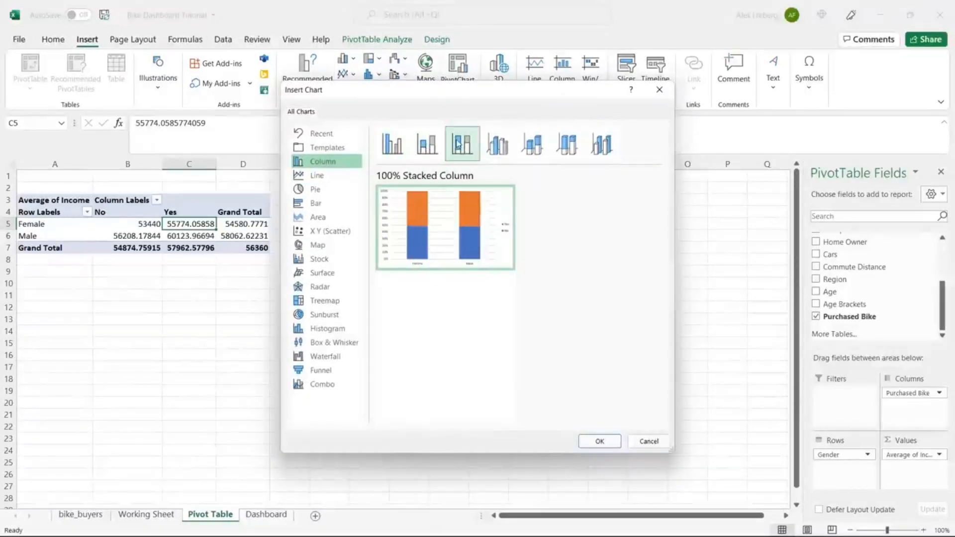
left_click(497, 145)
left_click(532, 145)
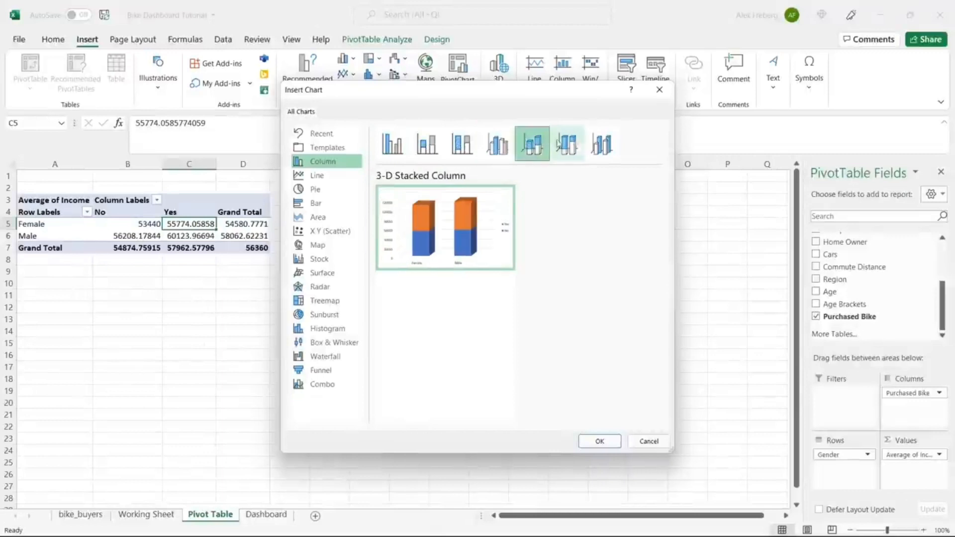
left_click(568, 145)
left_click(602, 145)
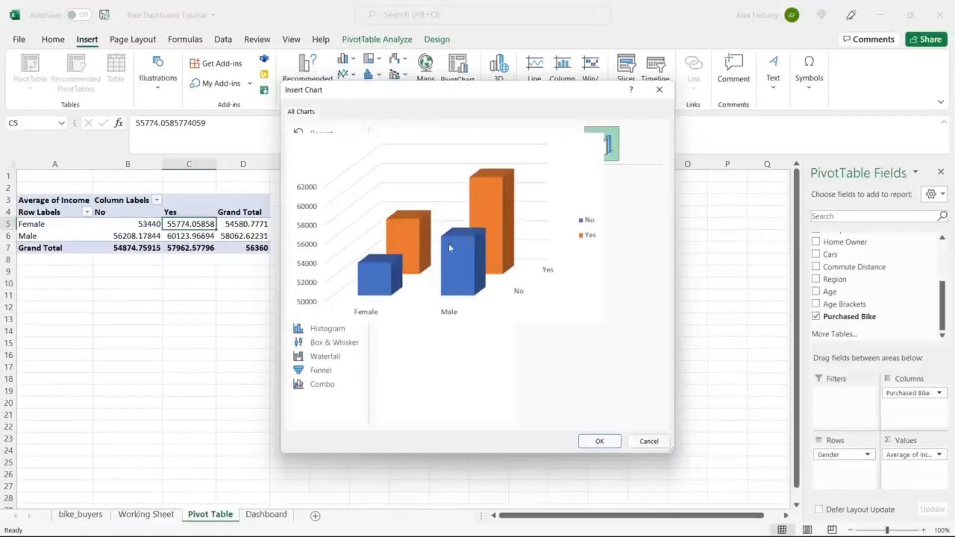
left_click(393, 144)
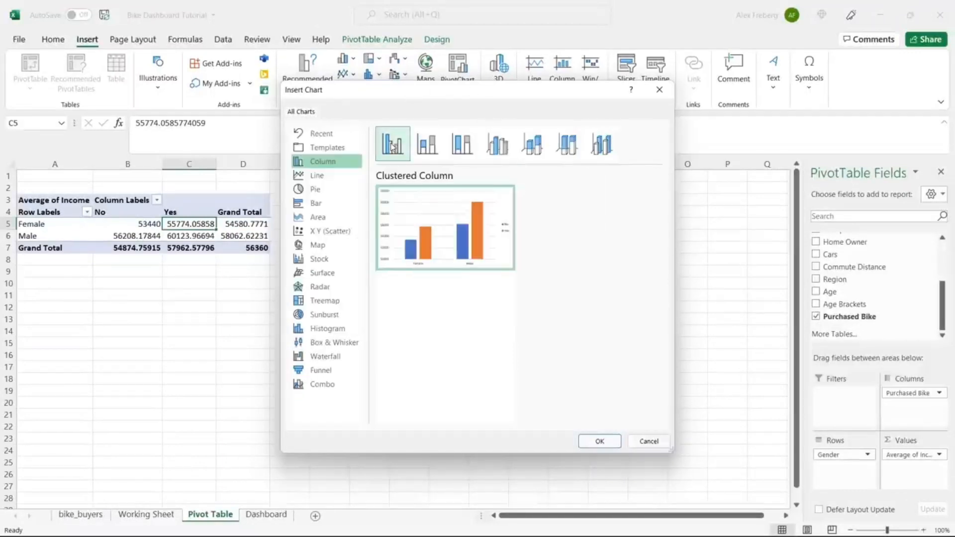
left_click(599, 441)
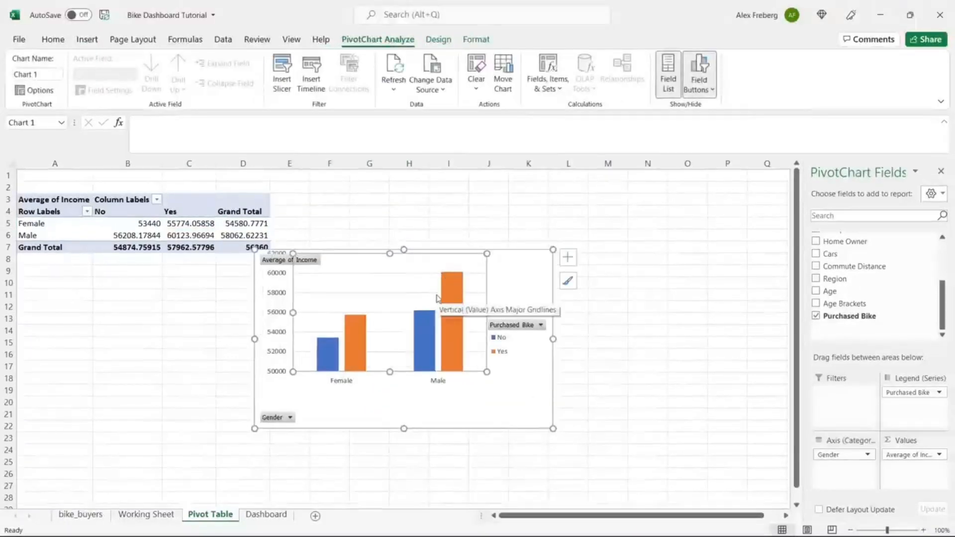
Step: Move the pivot chart up beside the pivot table, around columns F to M
left_click(488, 258)
left_click_drag(488, 258, 552, 187)
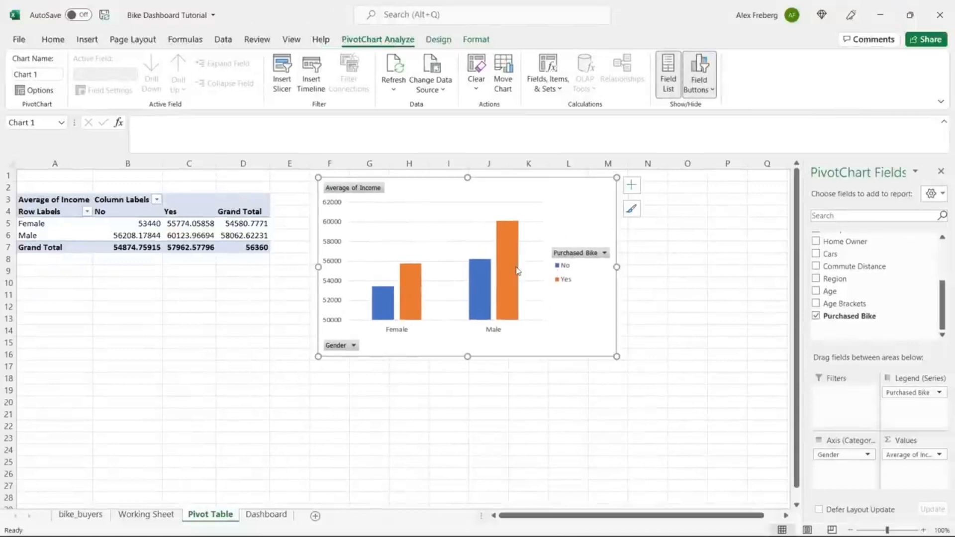
mouse_move(517, 272)
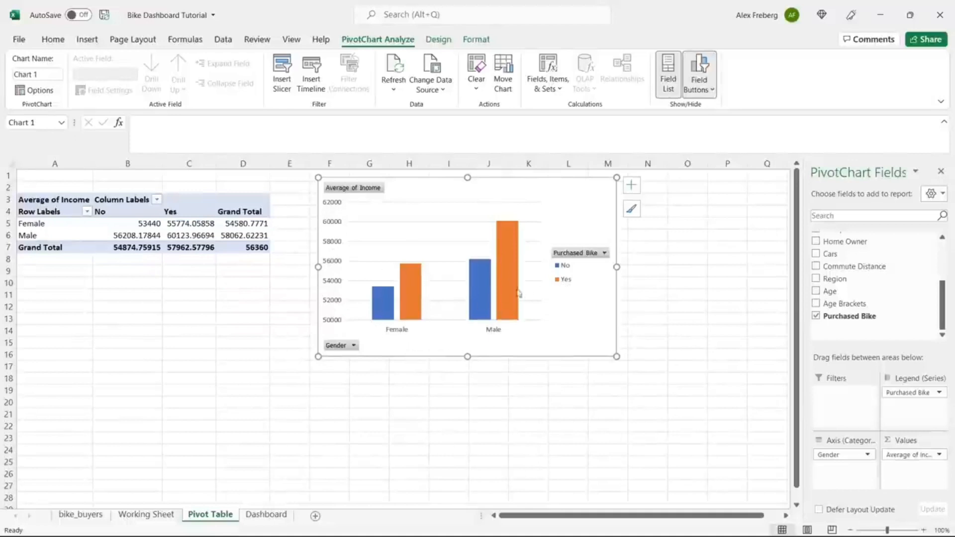
Step: Browse the chart style and colour palette galleries without applying a change
left_click(631, 211)
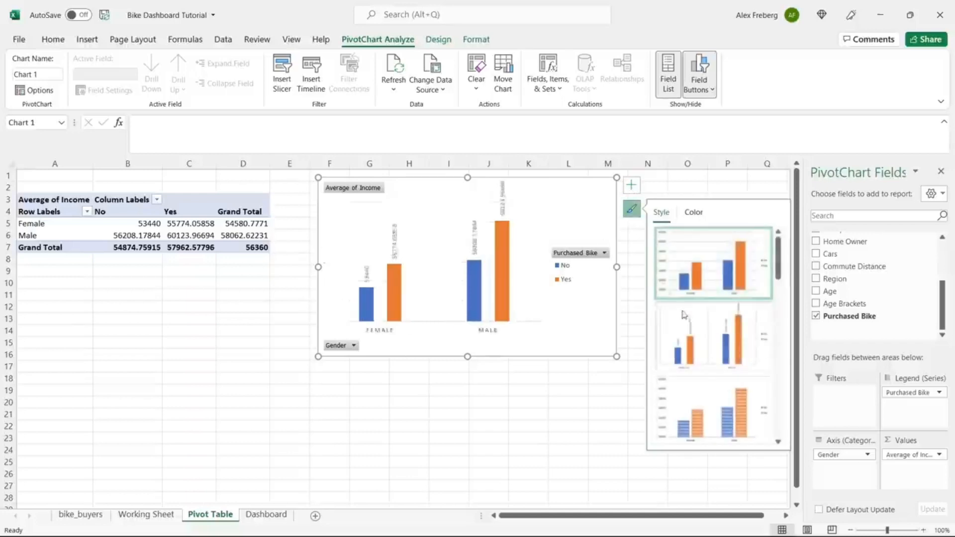
scroll(734, 349, "down", 2)
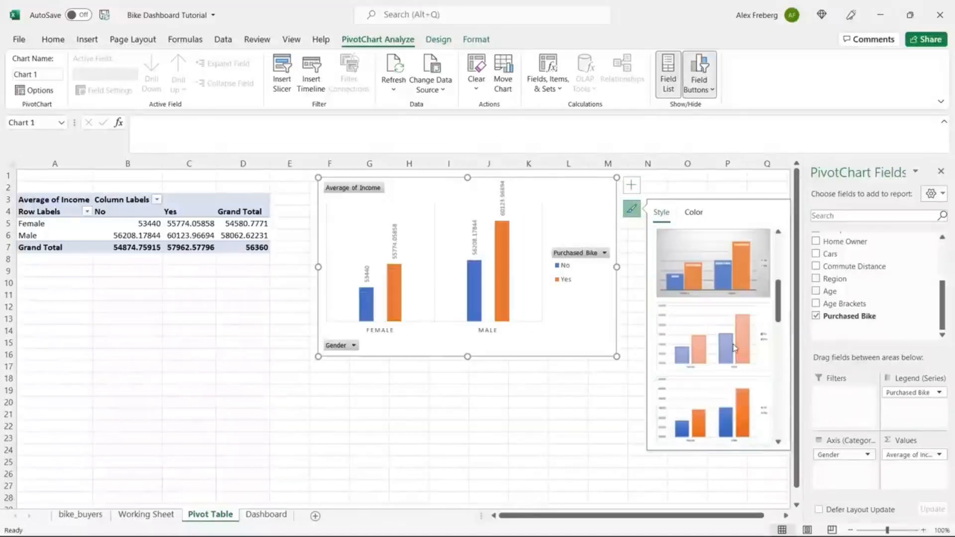
scroll(734, 348, "up", 4)
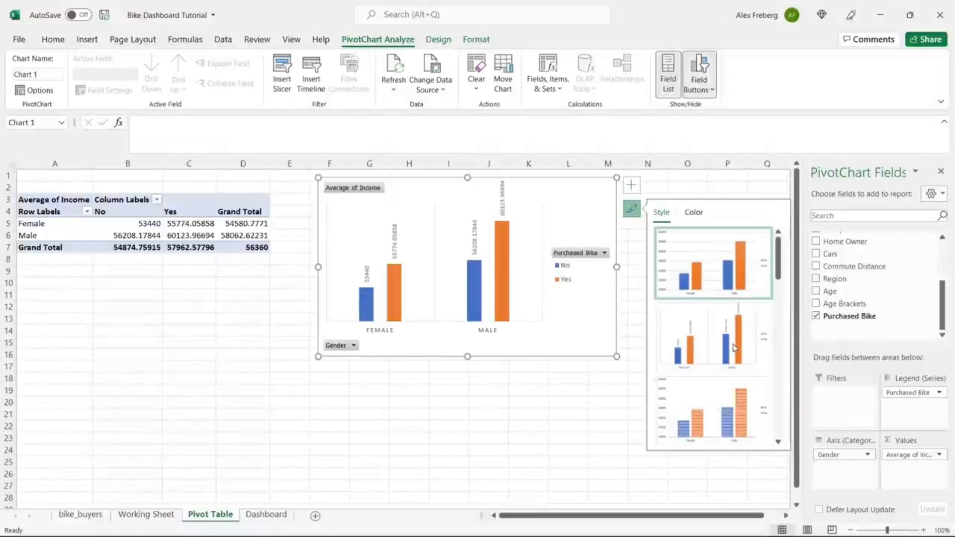
left_click(693, 212)
left_click(635, 188)
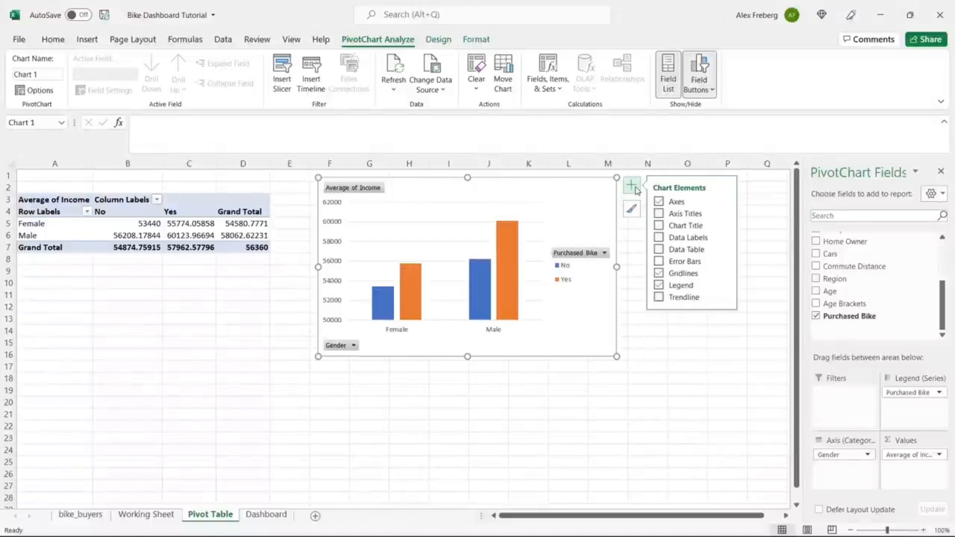
Step: Add axis titles, naming the vertical axis Income and the horizontal axis Gender
left_click(658, 214)
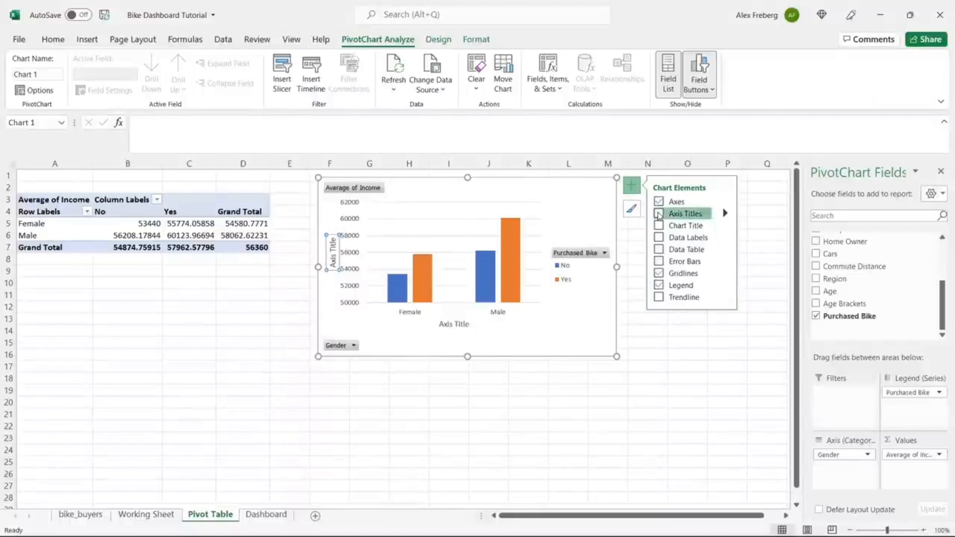
triple_click(334, 259)
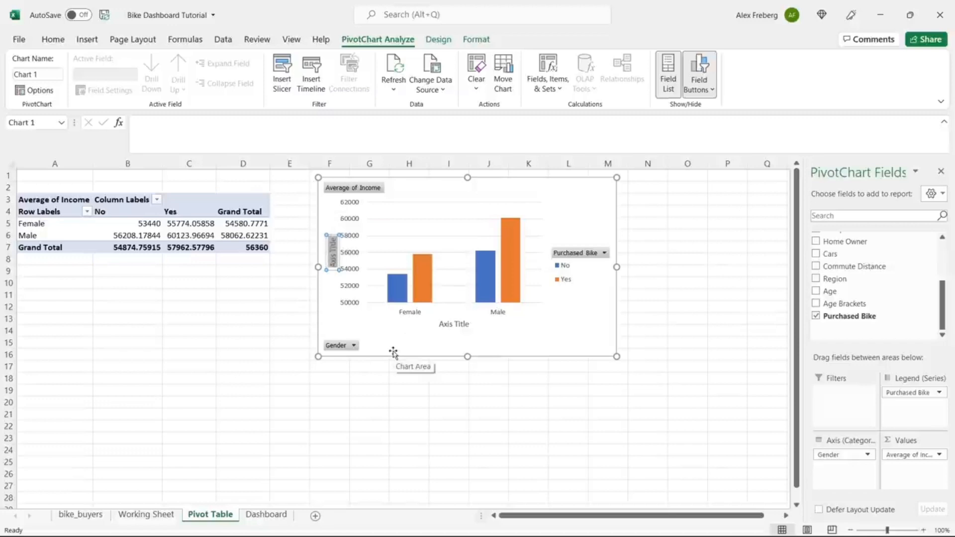
type("Income")
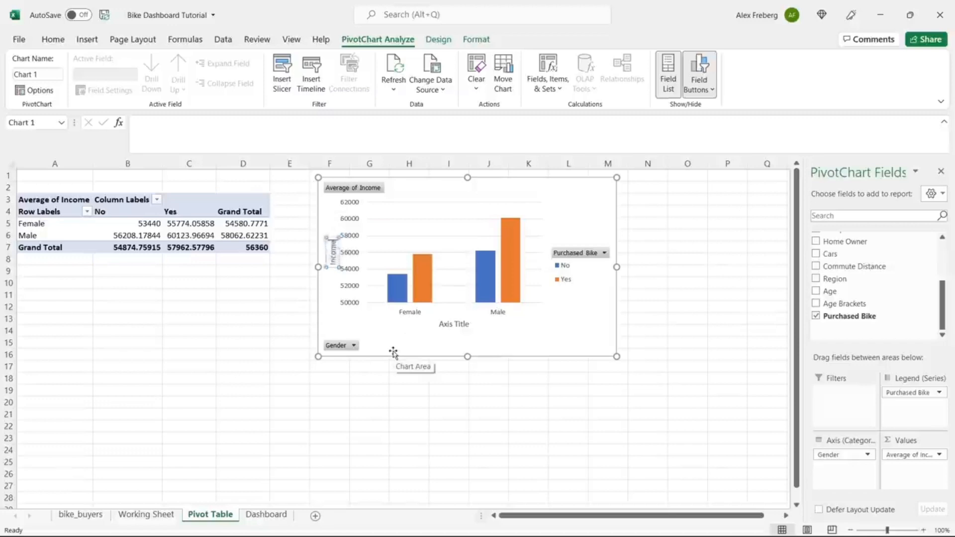
double_click(452, 325)
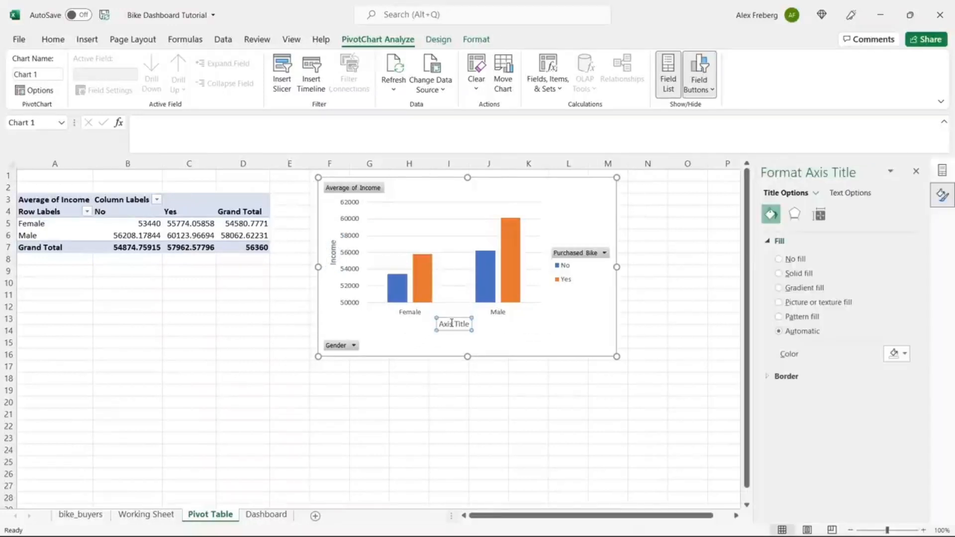
double_click(452, 325)
key("Delete")
key("Delete")
key("Delete")
key("Delete")
key("Delete")
key("Delete")
key("Delete")
type("Gender")
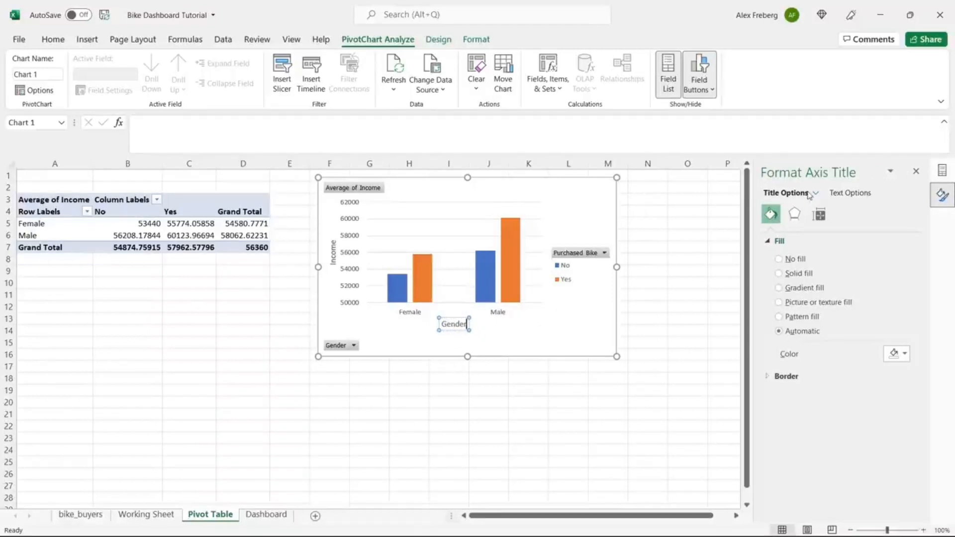
left_click(585, 214)
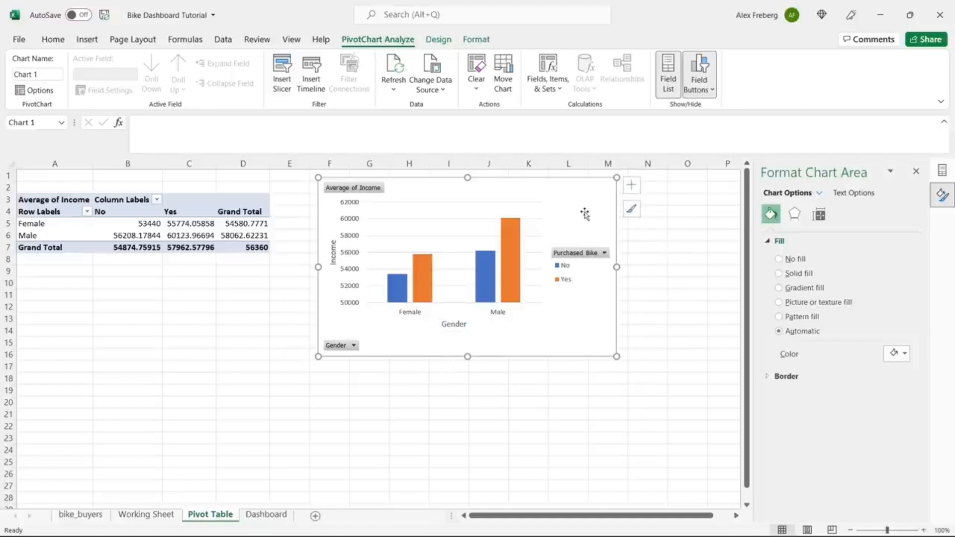
left_click(631, 185)
Step: Add a chart title reading 'Avg Income Per Purchase'
left_click(658, 226)
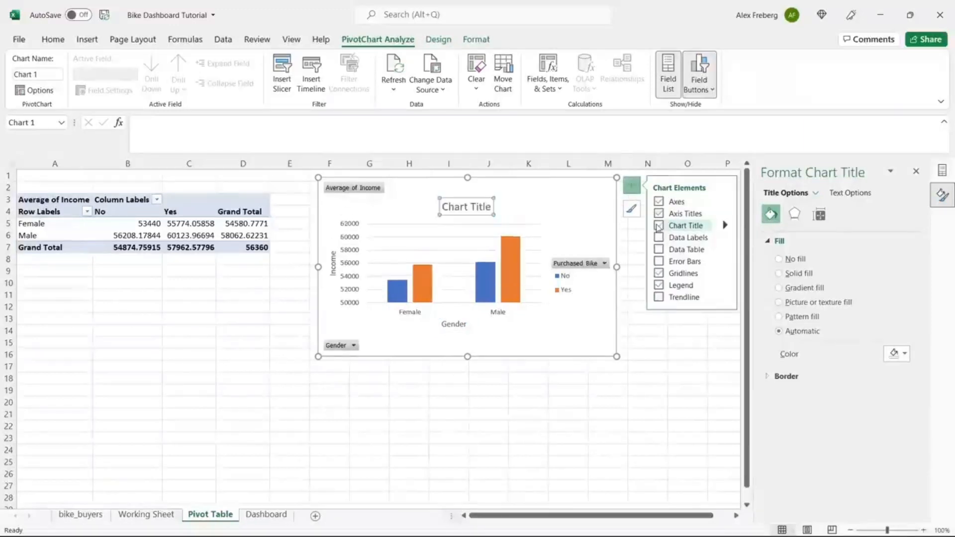
triple_click(465, 209)
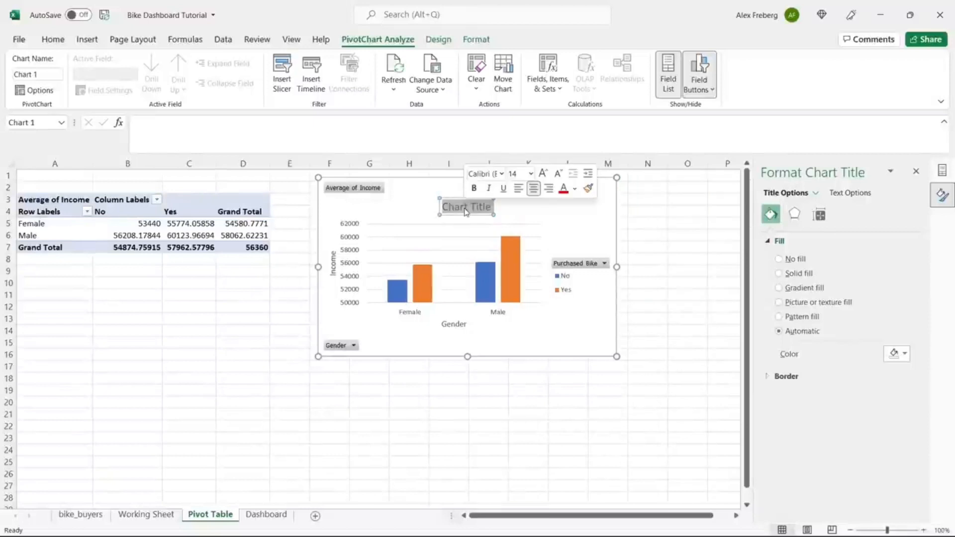
type("Avg")
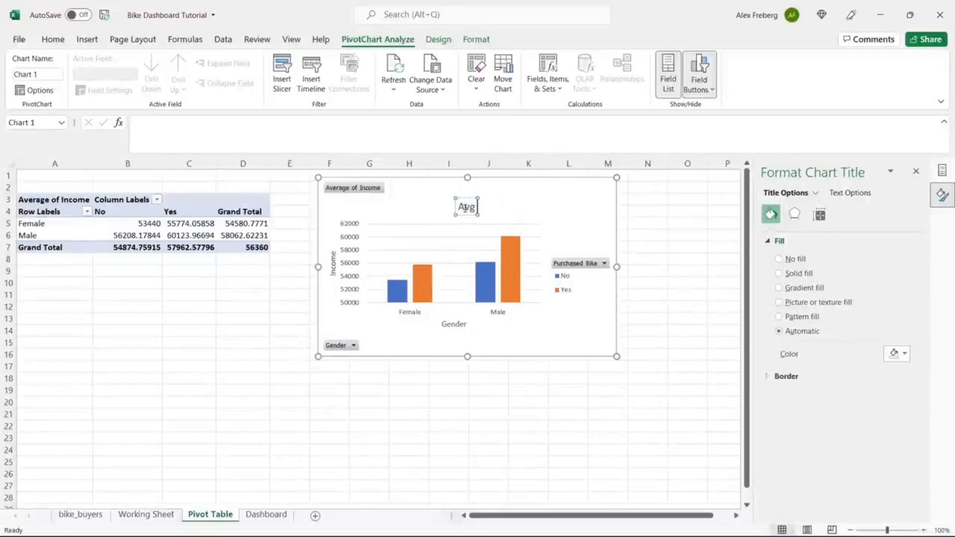
type(" Income Per Pu")
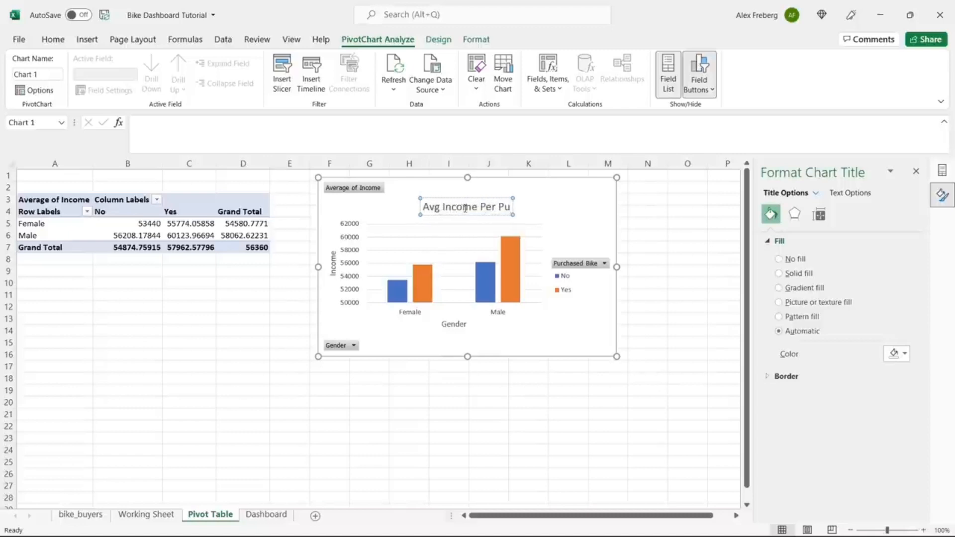
type("rchase")
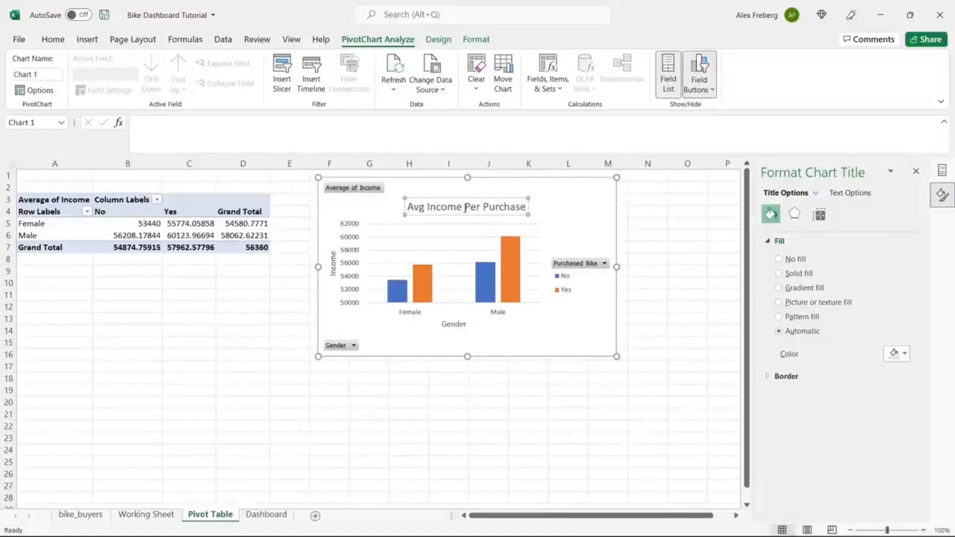
left_click(507, 334)
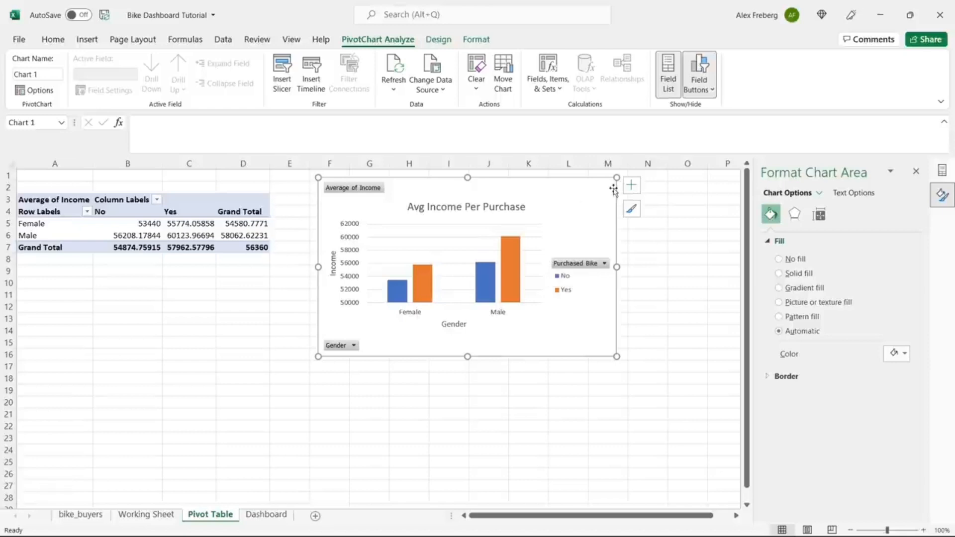
left_click(631, 185)
Step: Show a data table under the chart instead of bar value labels, then select pivot values B5:D7
left_click(662, 238)
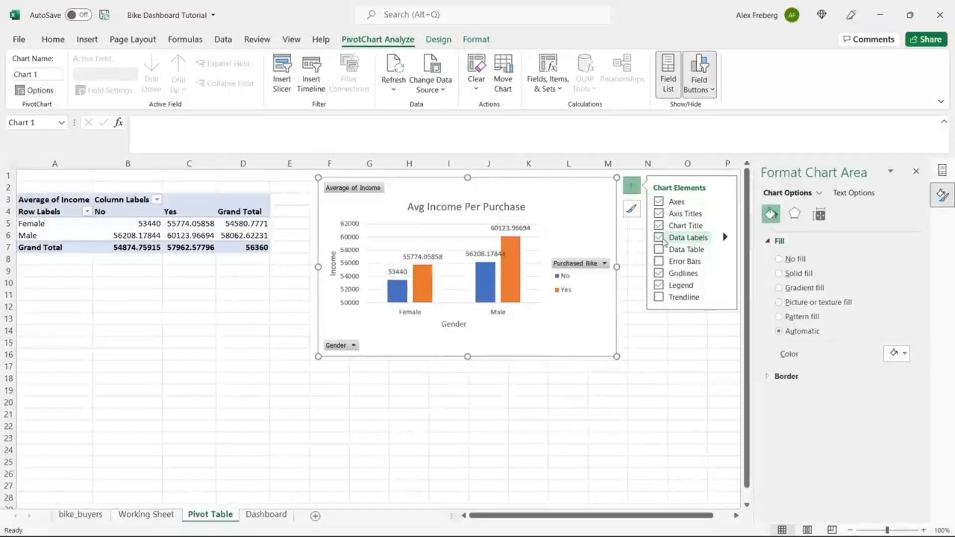
left_click(663, 239)
left_click(662, 250)
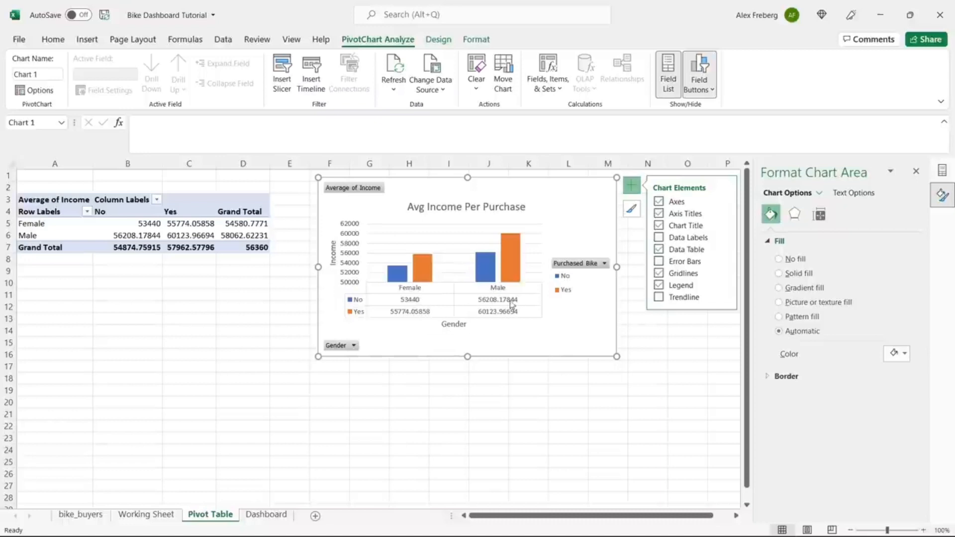
left_click(170, 224)
left_click_drag(152, 224, 237, 247)
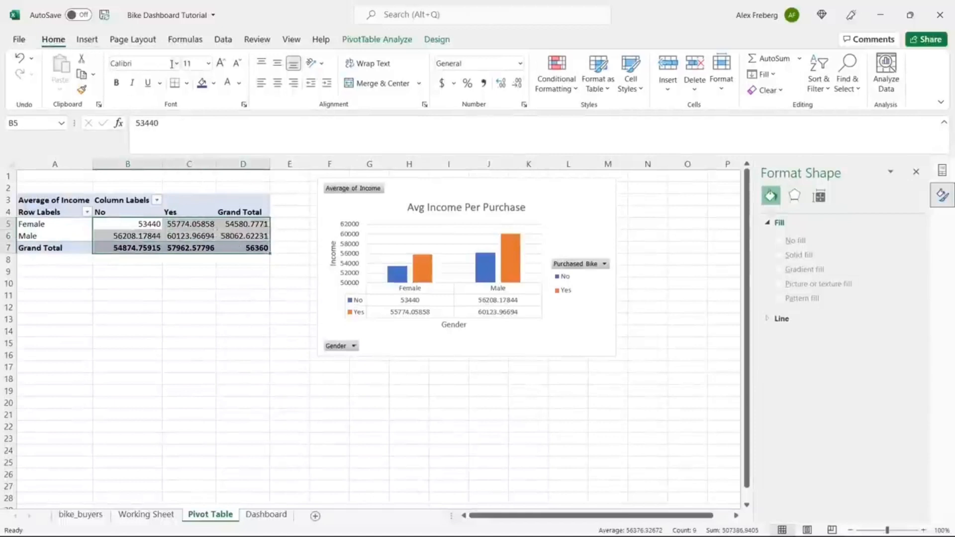
Step: Format the pivot averages as whole numbers with thousands separators, such as 53,440
left_click(521, 64)
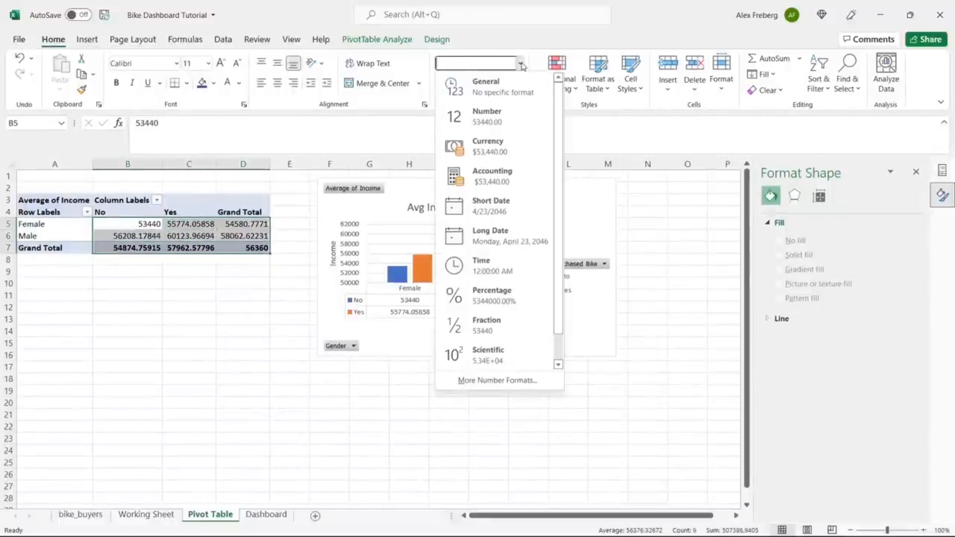
left_click(508, 120)
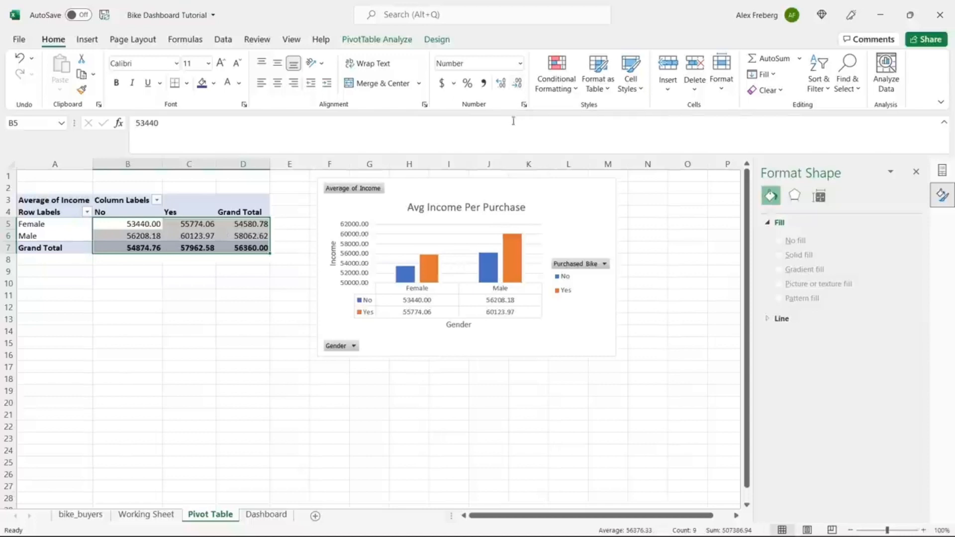
left_click(517, 86)
left_click(517, 86)
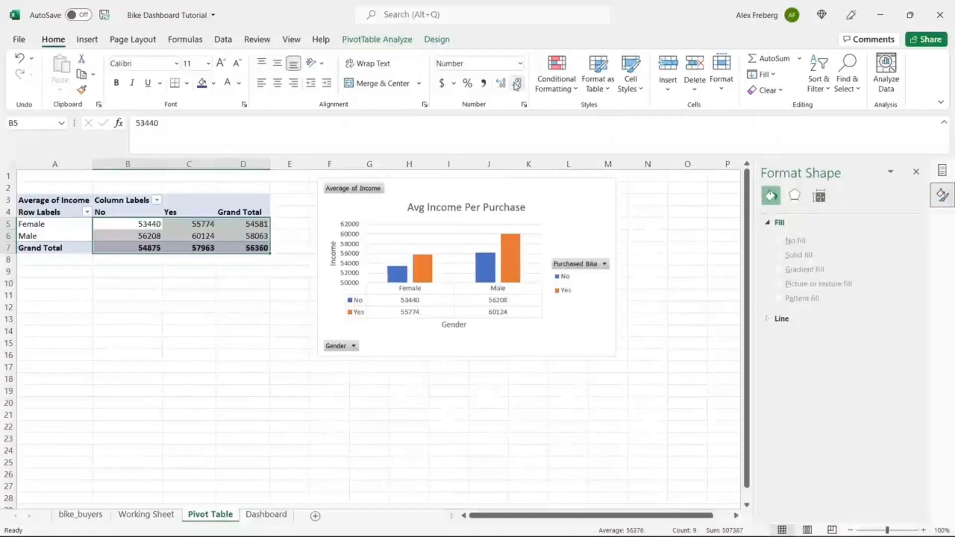
left_click(483, 83)
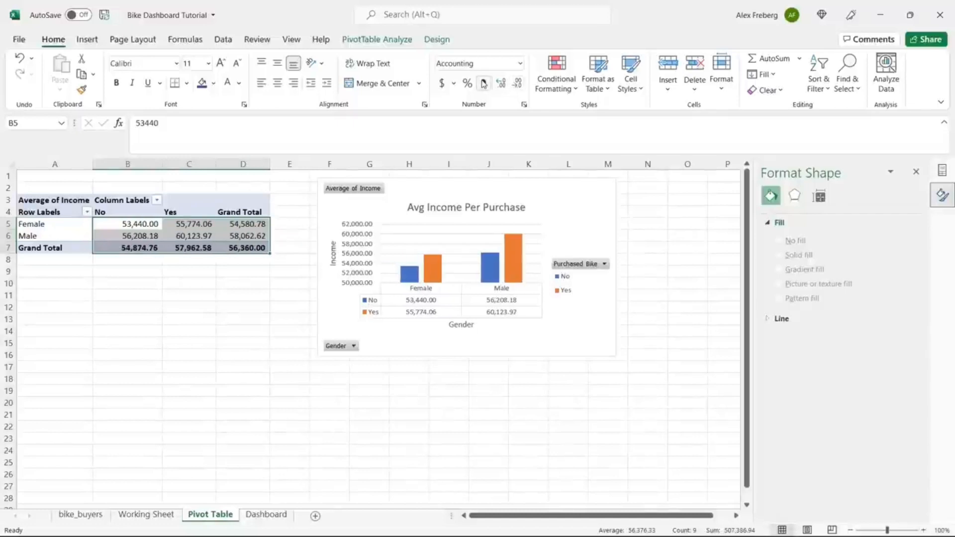
left_click(518, 88)
left_click(518, 88)
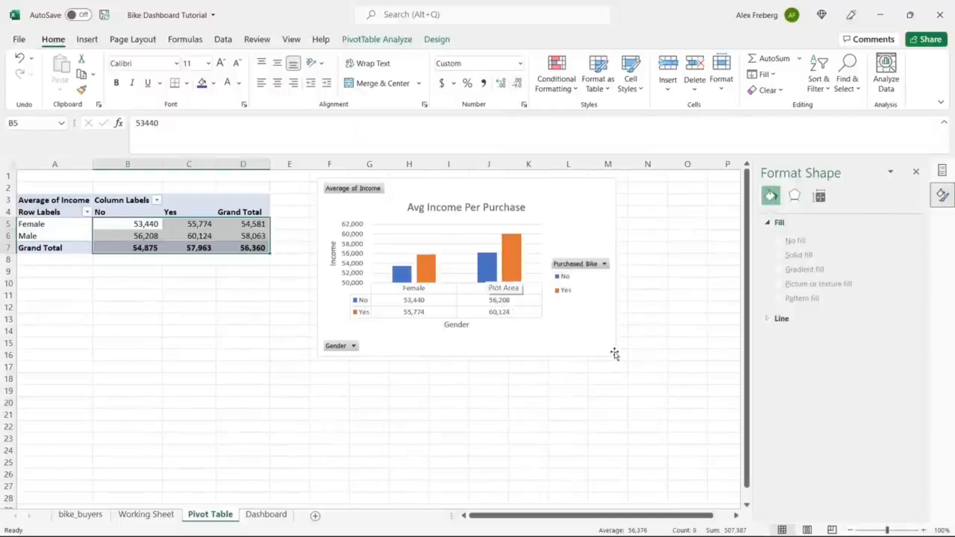
Step: Check that the chart's axis and data table show the new format, then close the Format pane
left_click(583, 337)
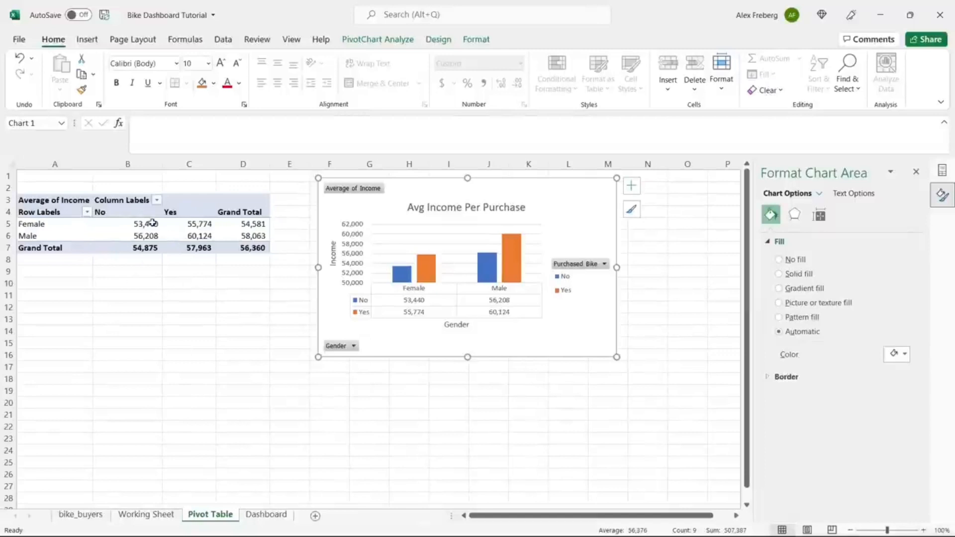
mouse_move(498, 268)
left_click(916, 172)
Step: Create an empty second pivot table at A20 using the entire Working Sheet data range
left_click(120, 297)
scroll(121, 299, "down", 3)
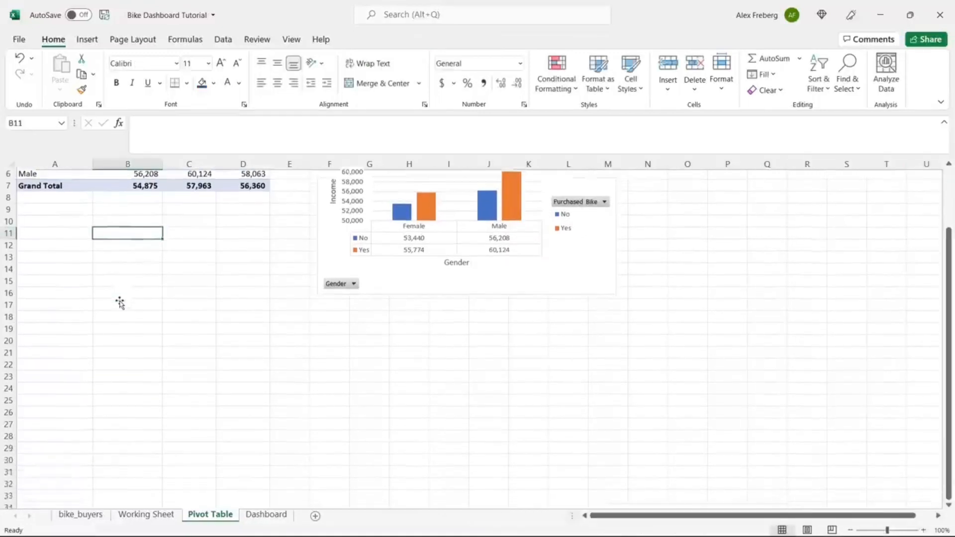
left_click(55, 295)
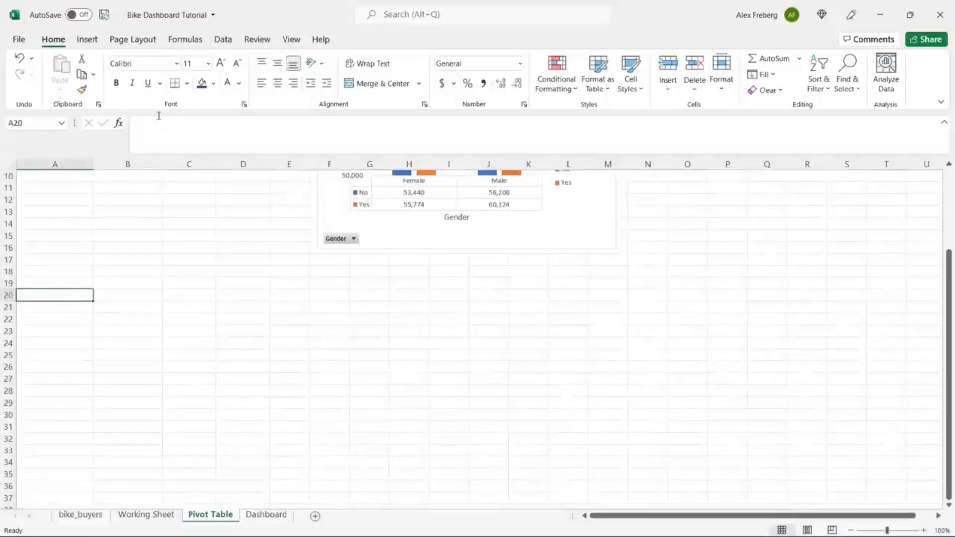
left_click(87, 39)
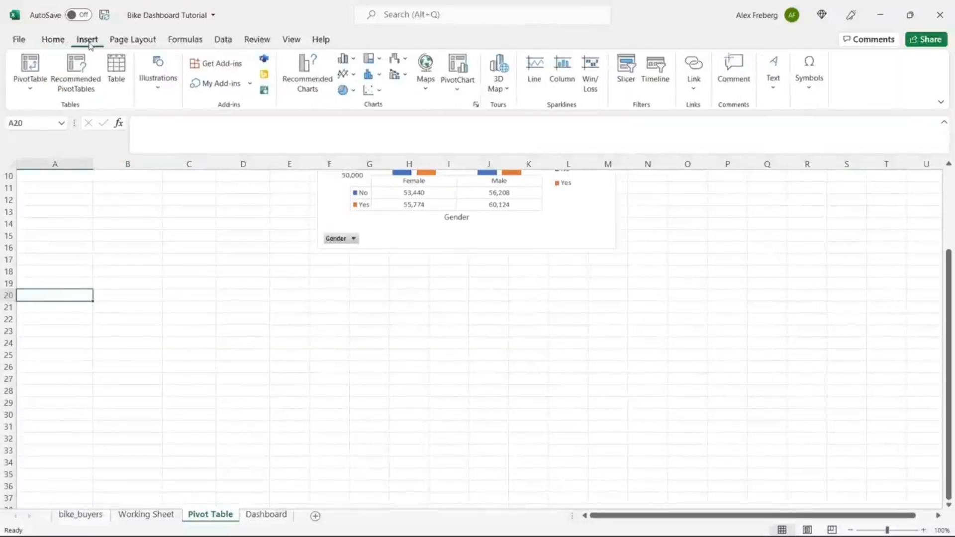
left_click(30, 63)
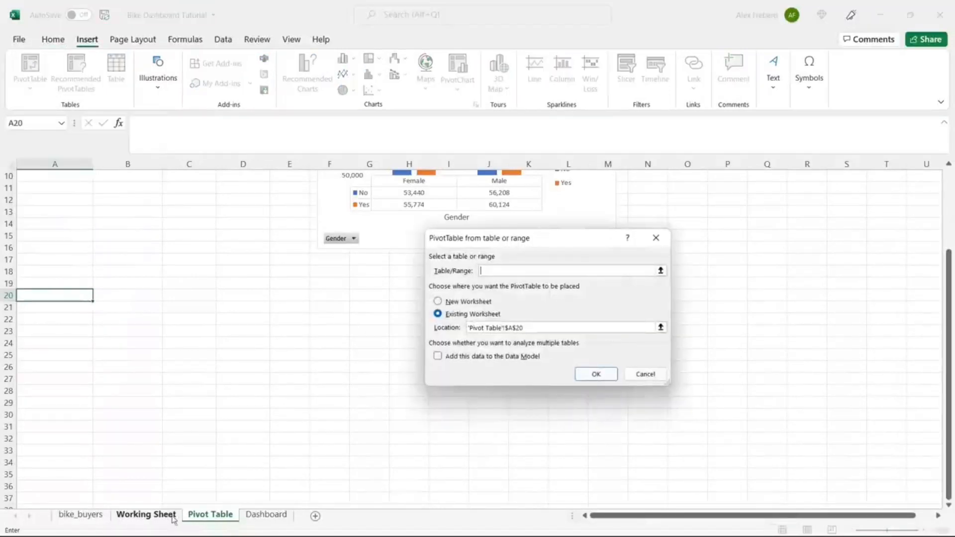
left_click(147, 514)
left_click(120, 189)
key("ctrl+a")
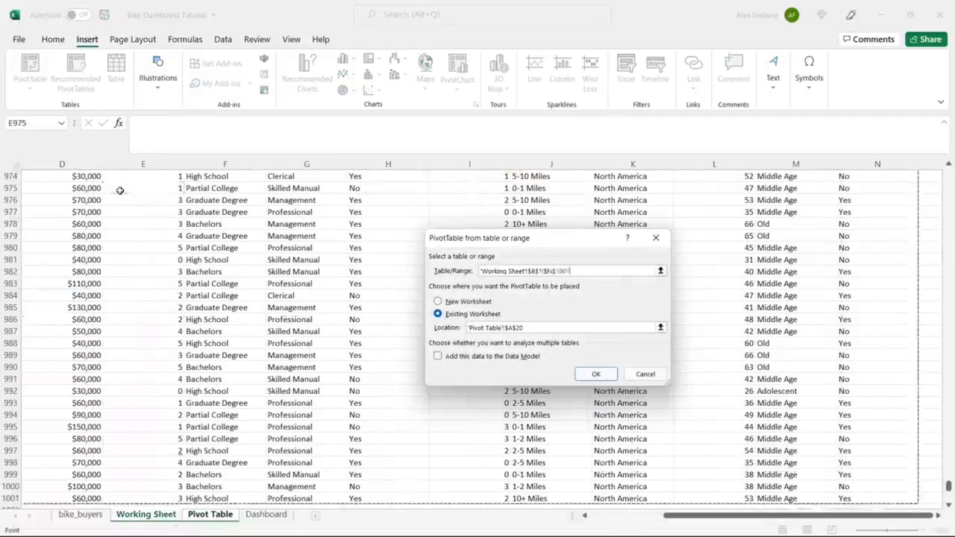
left_click(593, 373)
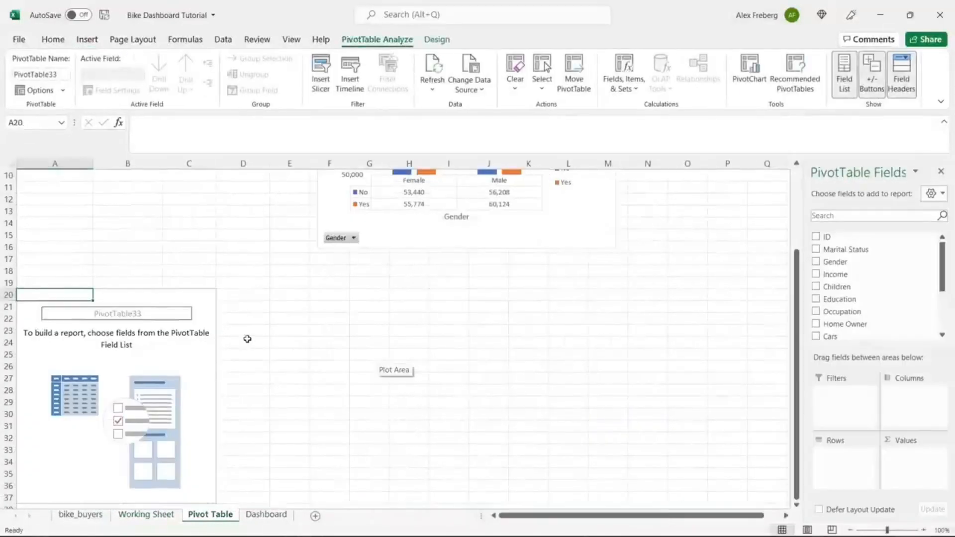
scroll(364, 290, "down", 3)
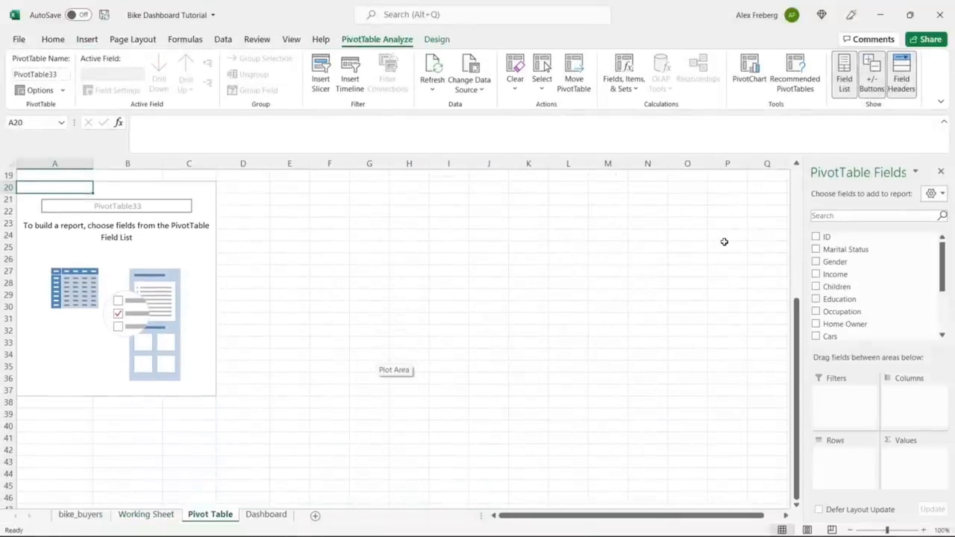
scroll(641, 304, "up", 6)
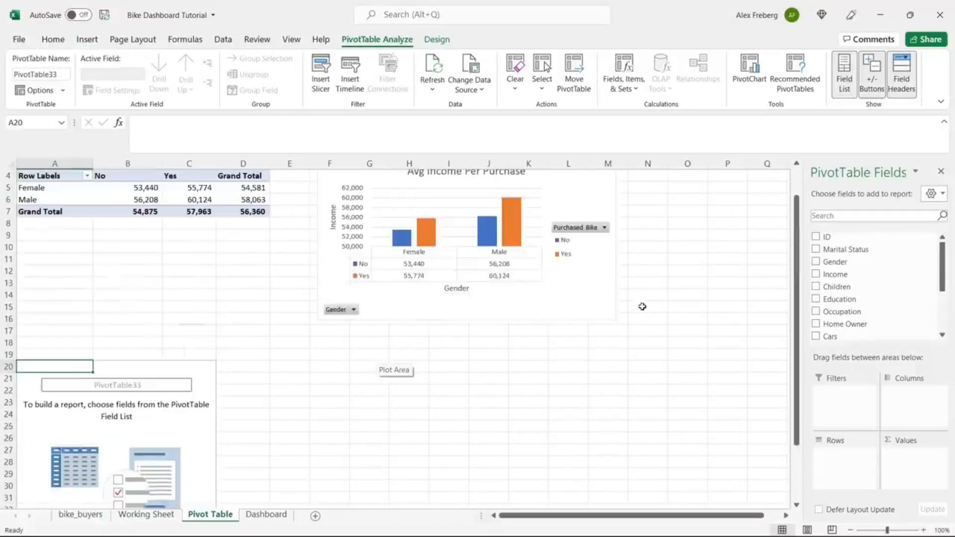
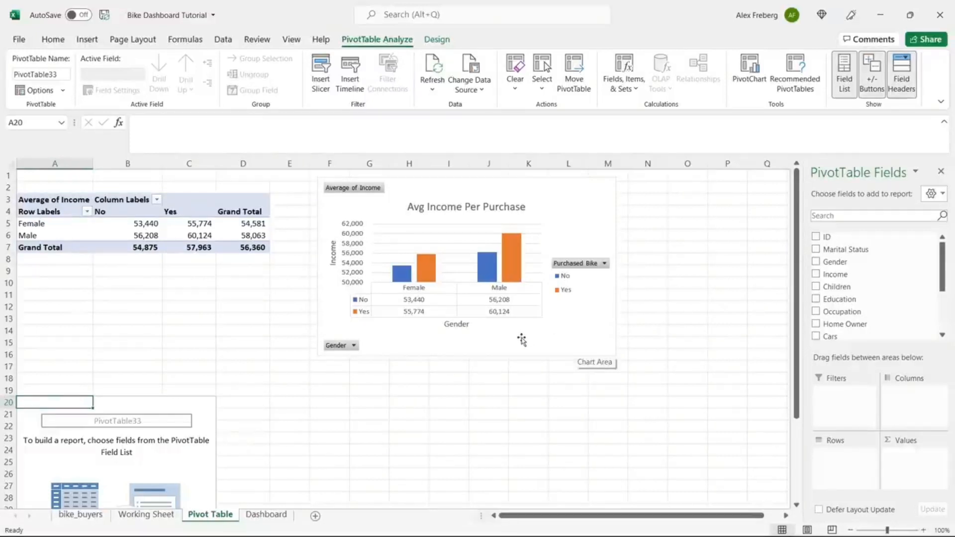
Step: Scroll down the Pivot Table sheet to the empty PivotTable33 at A20
scroll(521, 339, "down", 4)
scroll(522, 337, "down", 2)
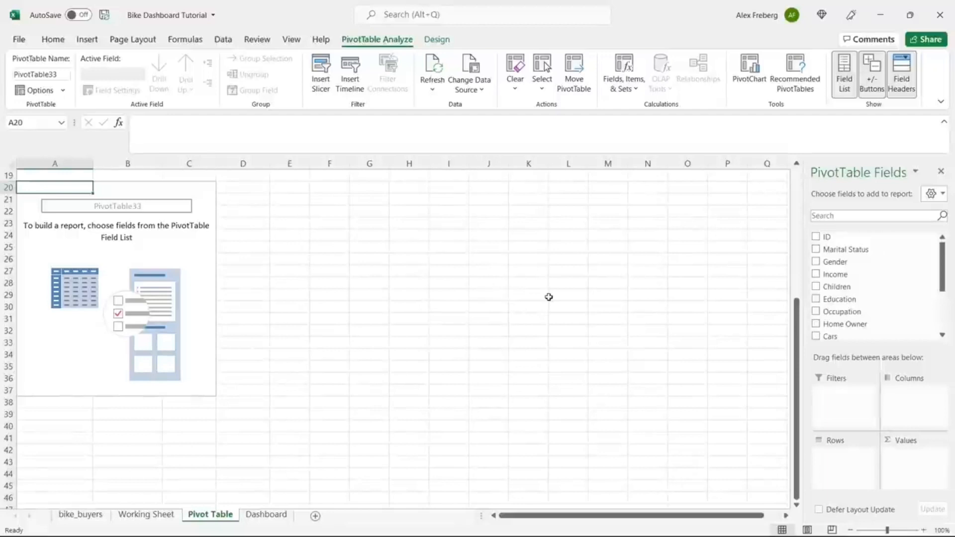
Step: Put Commute Distance in Rows and Purchased Bike in Values and Columns for No/Yes counts
left_click_drag(943, 265, 944, 309)
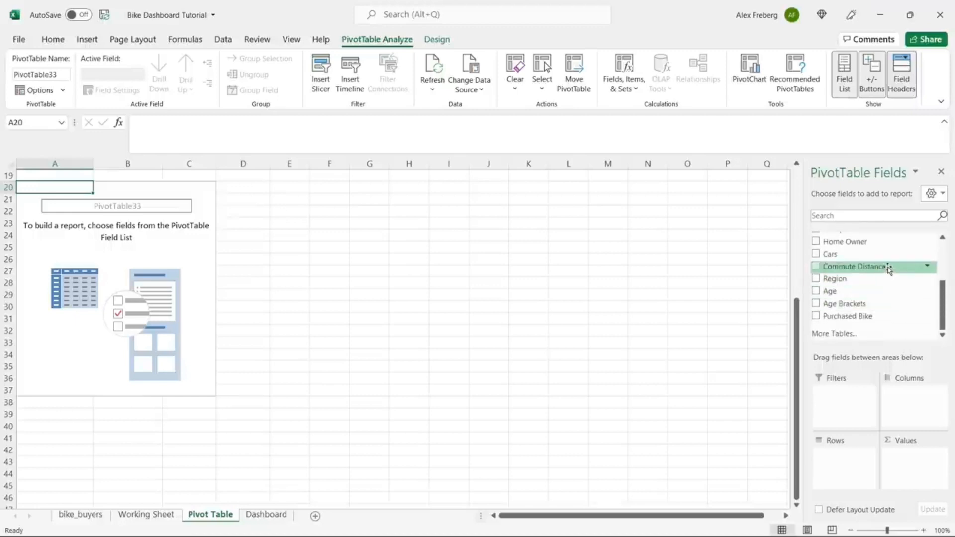
left_click_drag(888, 270, 849, 458)
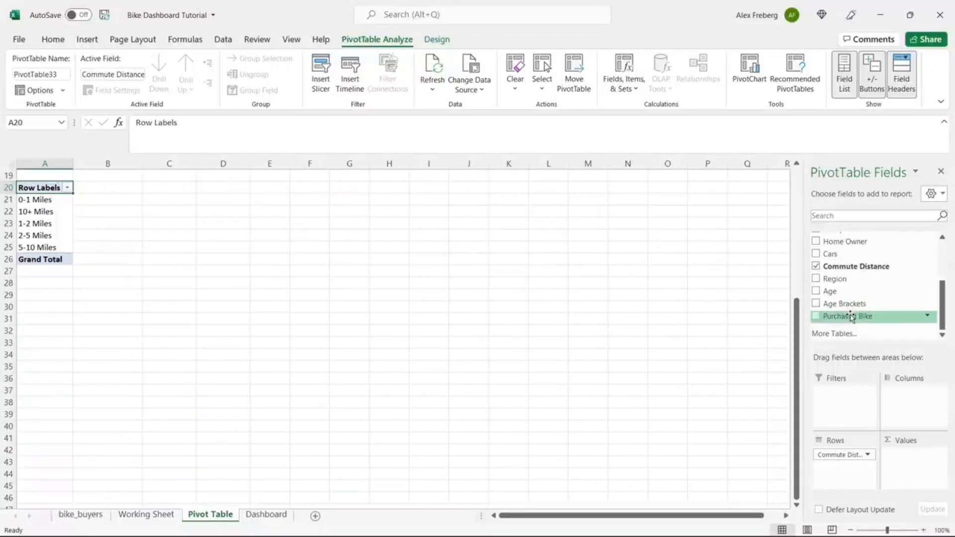
left_click_drag(851, 316, 923, 480)
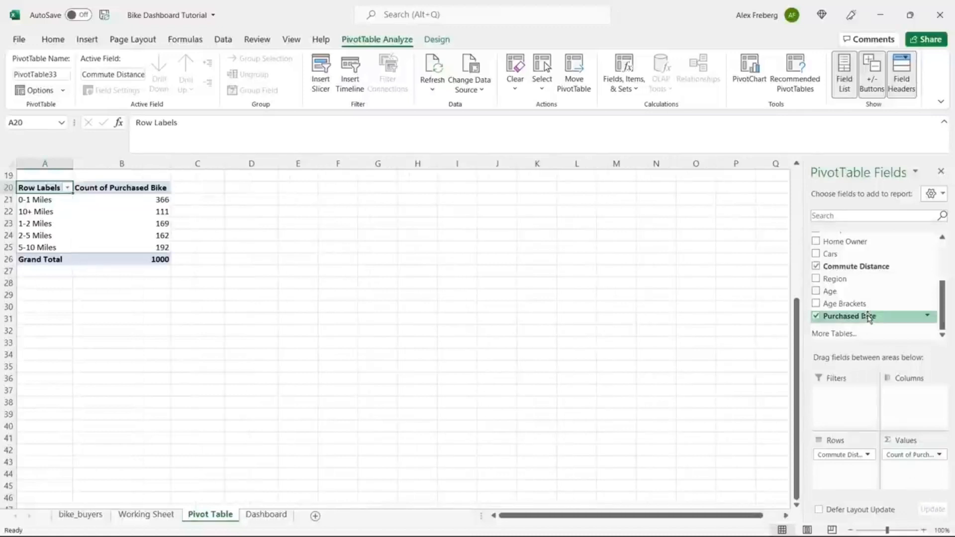
left_click_drag(870, 315, 922, 409)
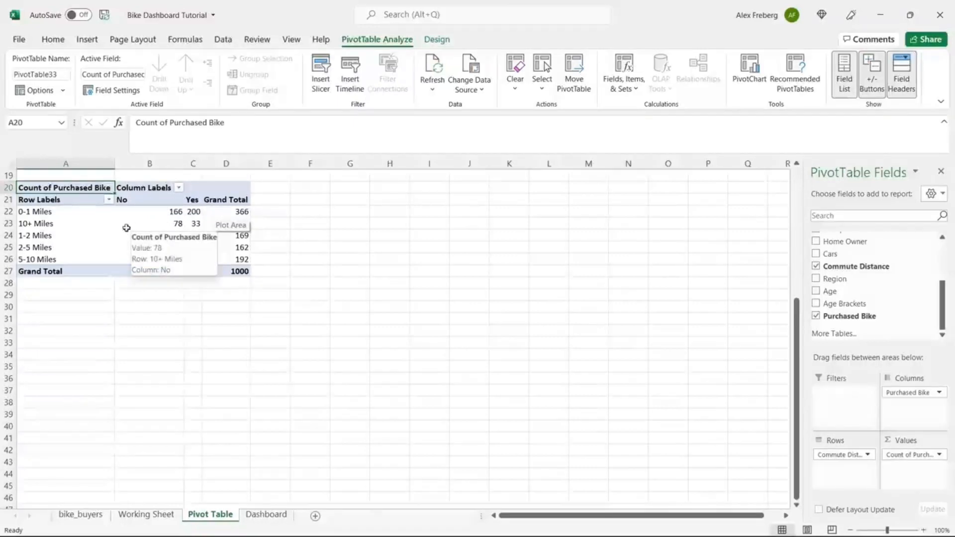
Step: Review the pivot's distance rows, such as the 1-2 Miles non-buyer count and 10+ Miles
left_click(175, 232)
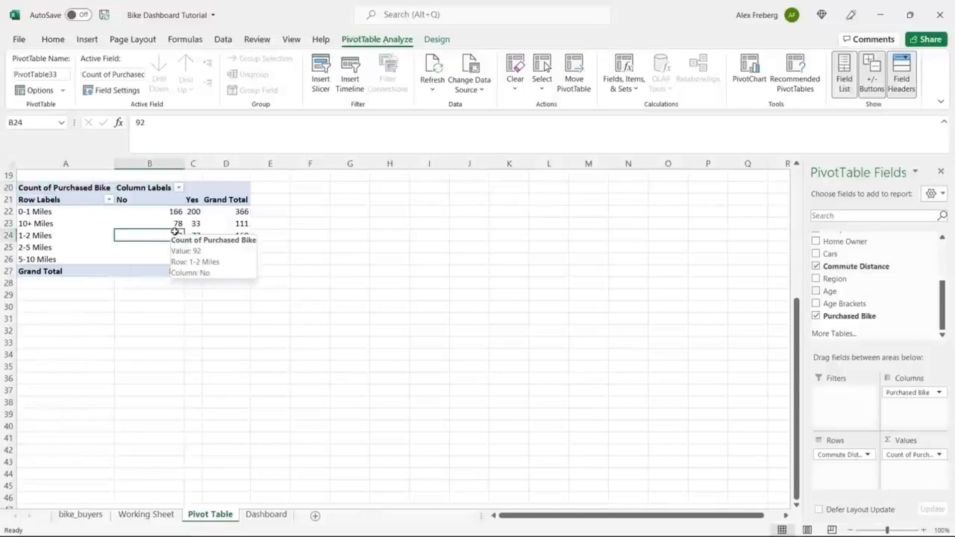
left_click(64, 223)
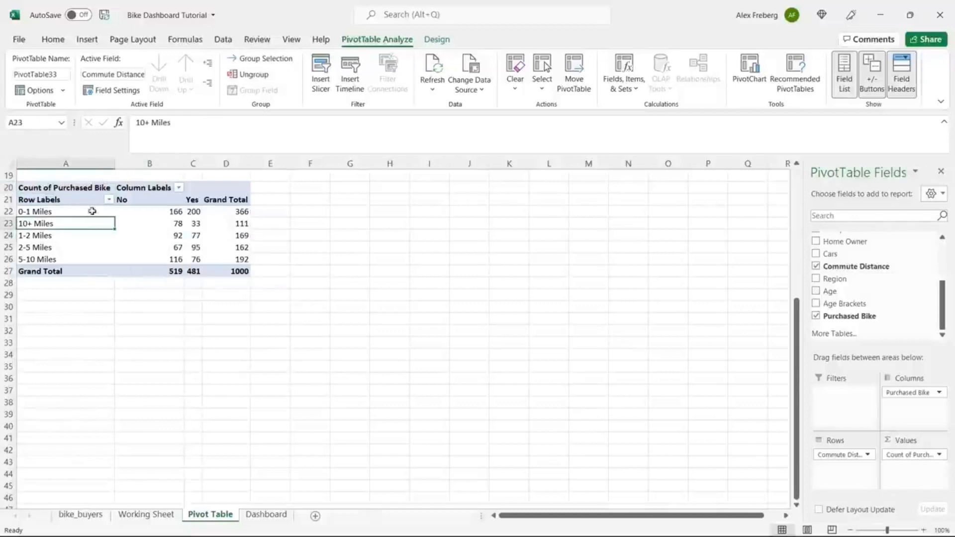
left_click(36, 211)
left_click(33, 223)
left_click(32, 235)
left_click(31, 248)
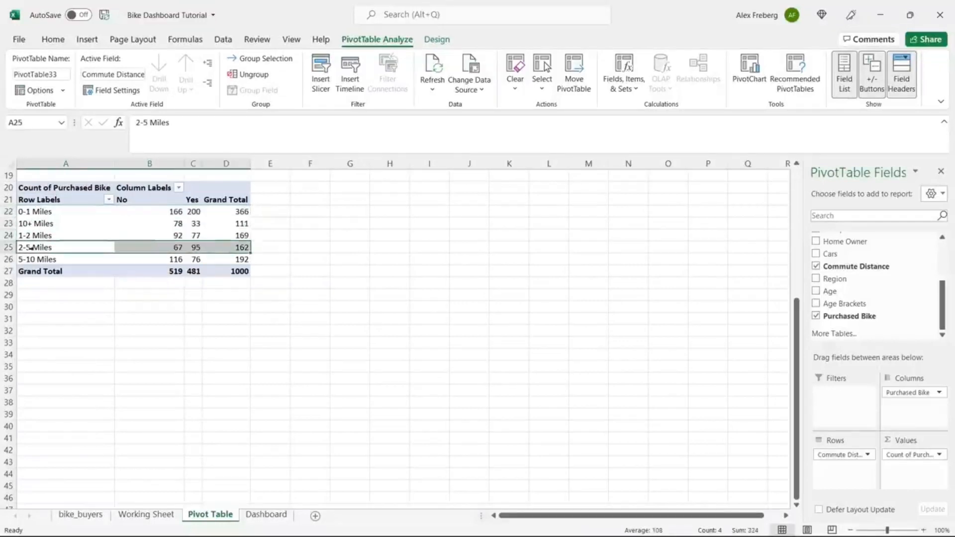
left_click(31, 259)
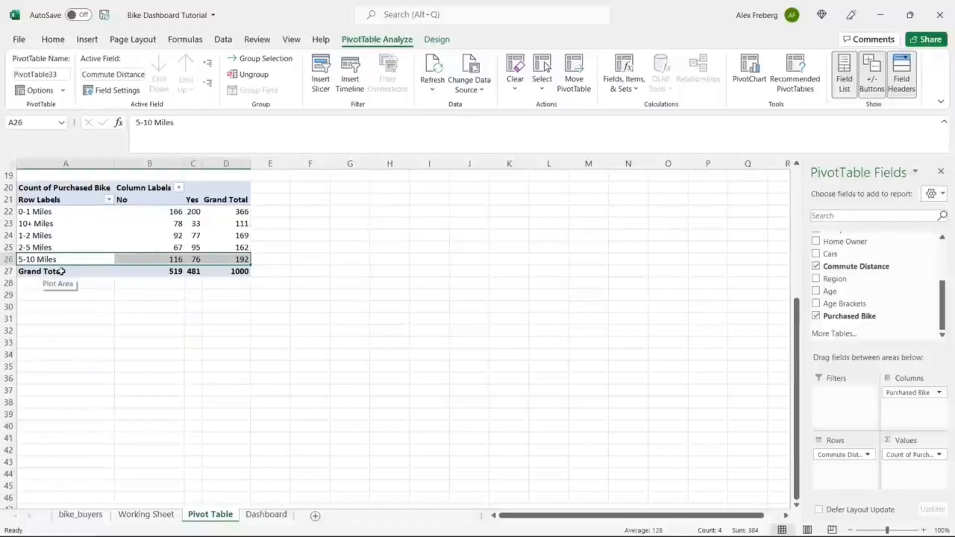
Step: Sort the commute distance rows Z to A, then restore A to Z order
left_click(109, 200)
left_click(95, 215)
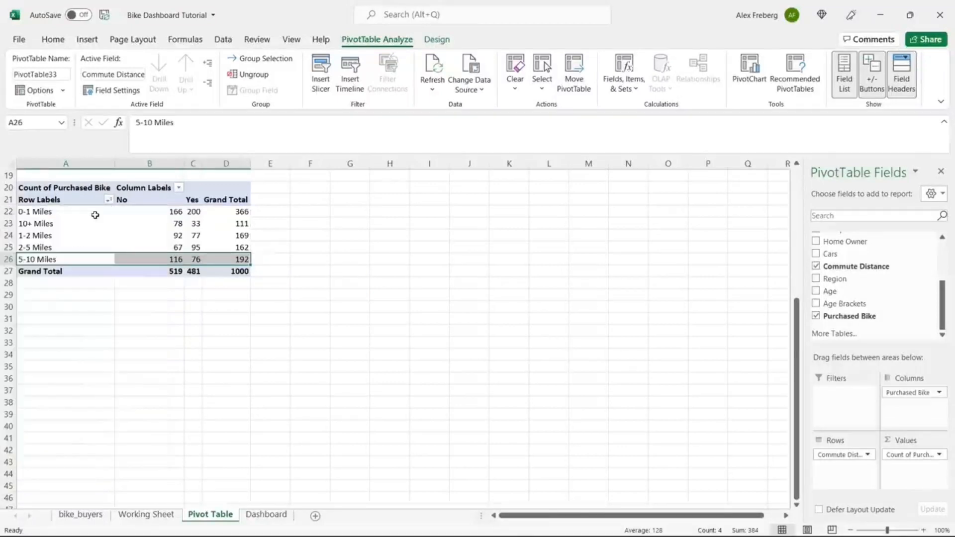
left_click(102, 199)
left_click(109, 199)
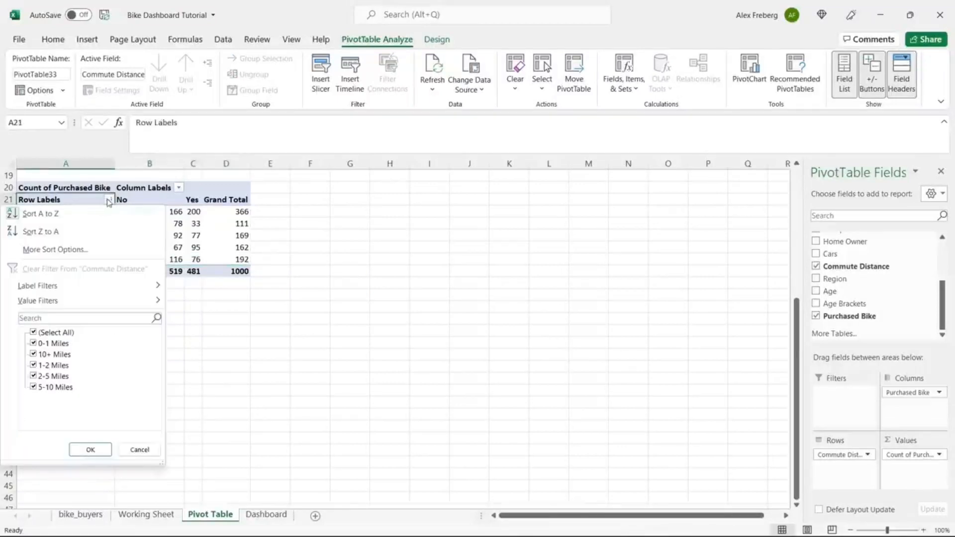
left_click(99, 233)
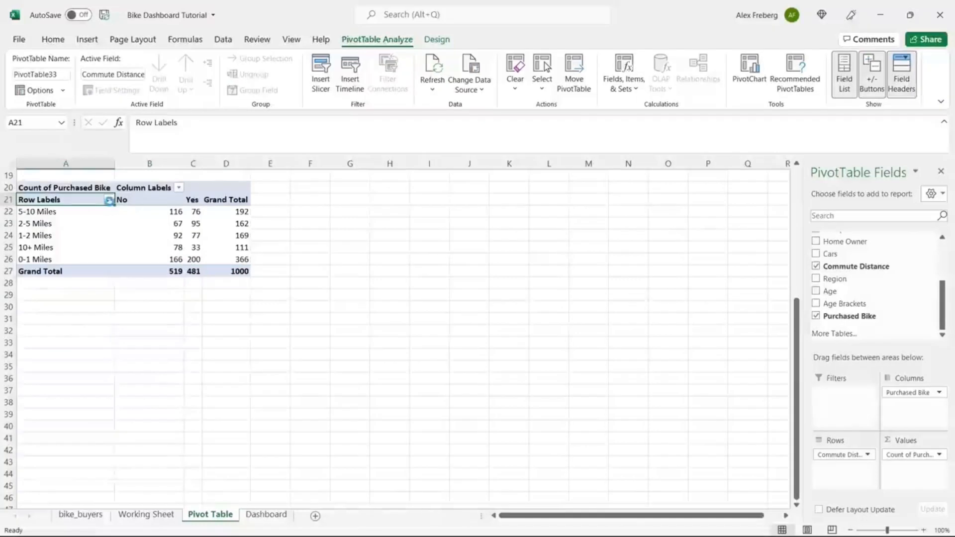
left_click(108, 199)
left_click(92, 213)
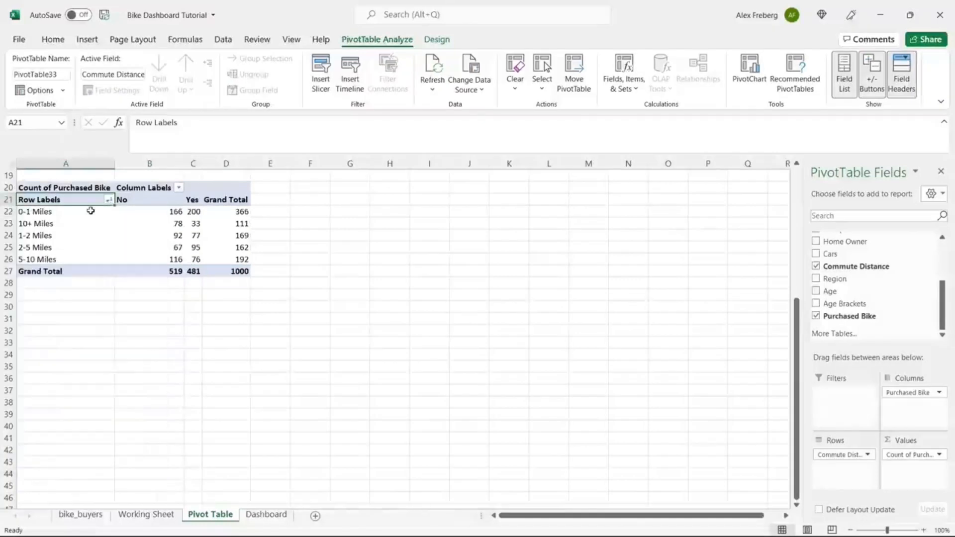
left_click(227, 235)
Step: Insert a plain Line PivotChart of the commute counts and place it over columns F–K
left_click(88, 39)
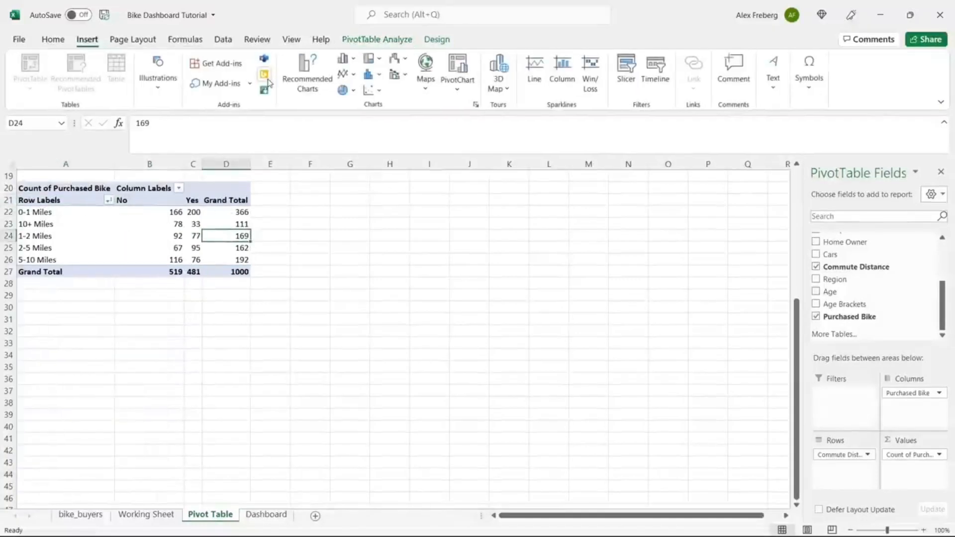
left_click(307, 73)
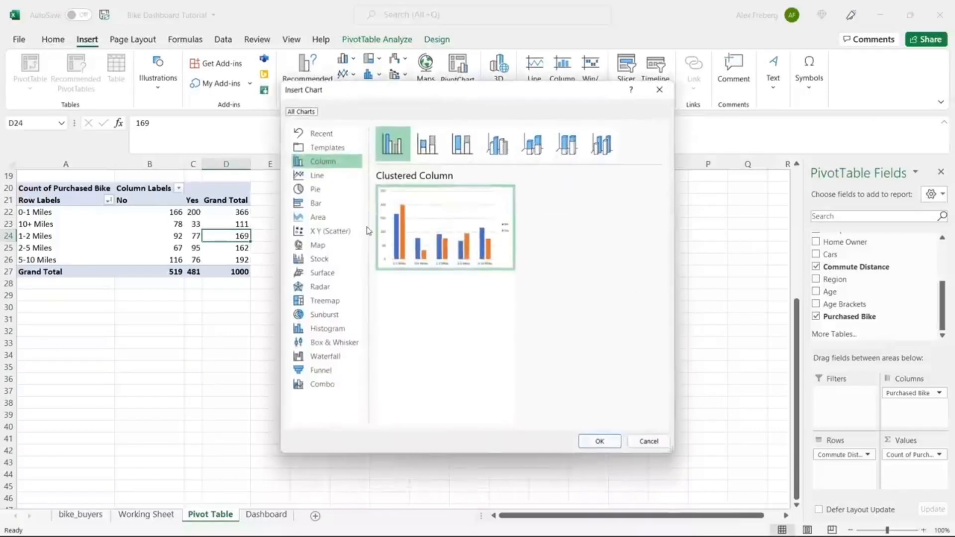
left_click(322, 177)
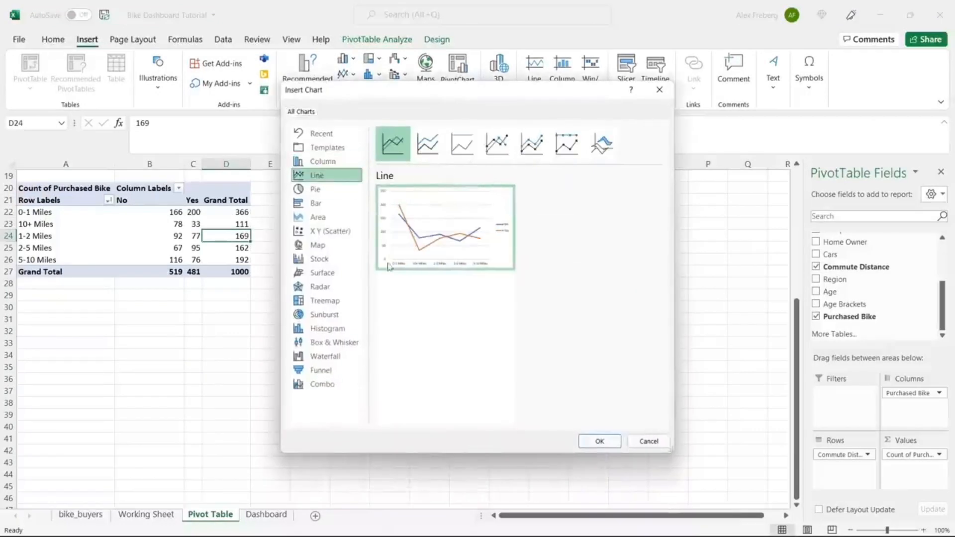
left_click(427, 143)
left_click(401, 142)
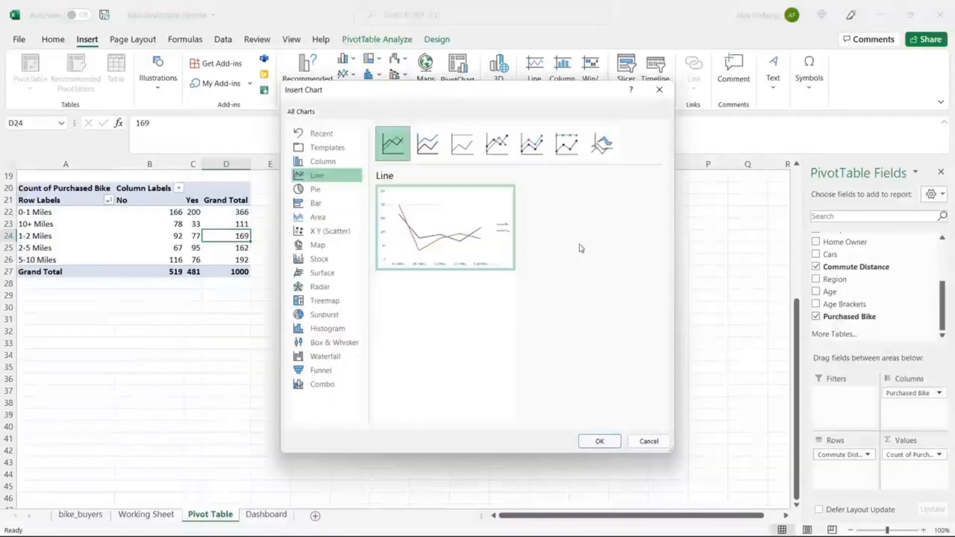
left_click(600, 441)
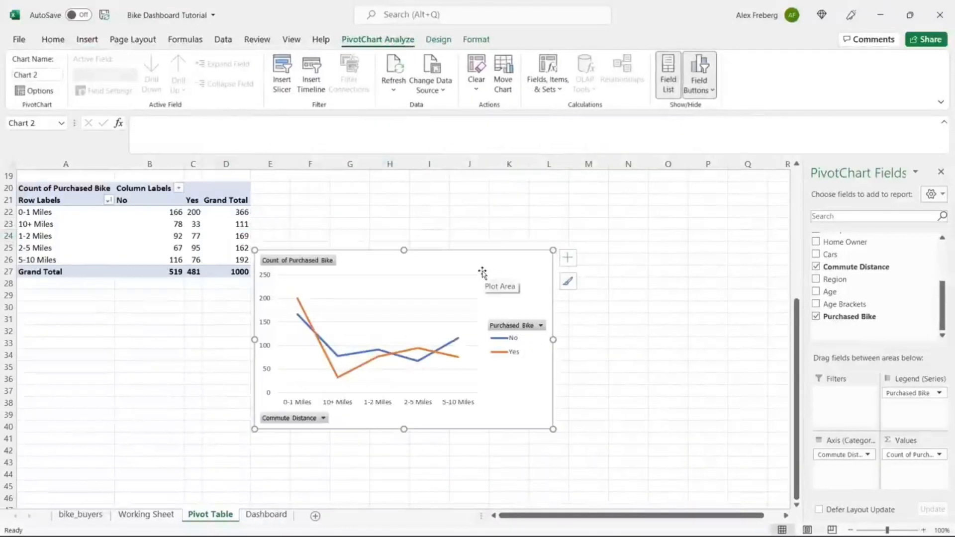
left_click_drag(475, 261, 501, 190)
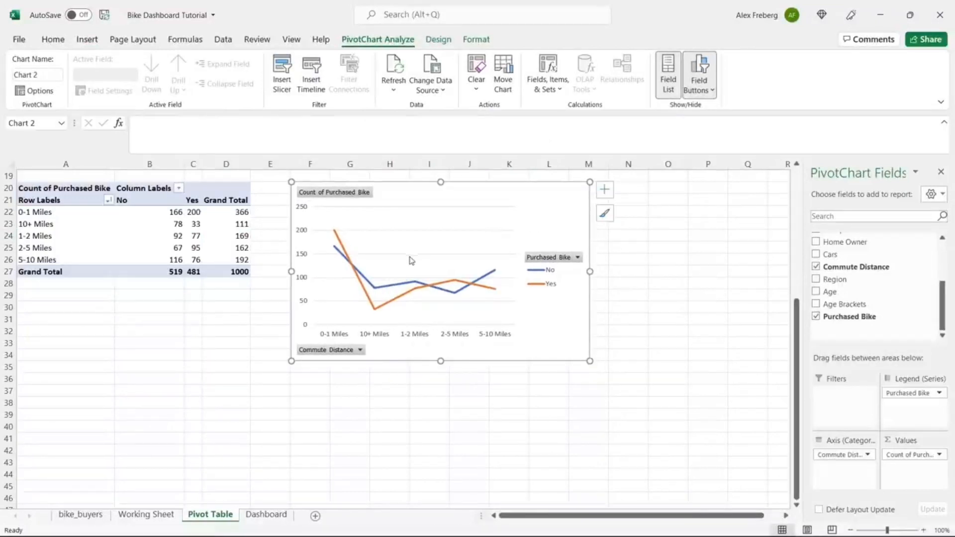
Step: Review the distance labels, noting 10+ Miles, then switch to the Working Sheet
left_click(55, 212)
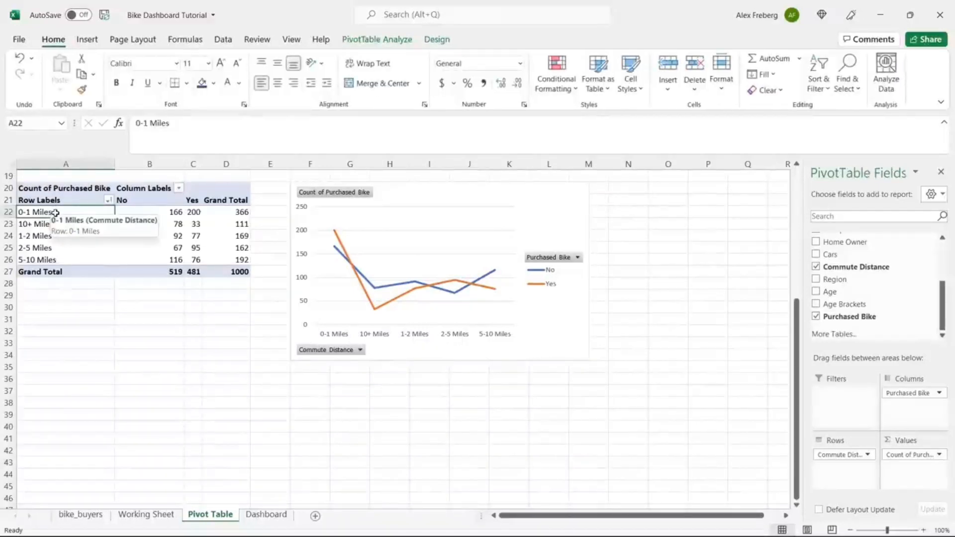
left_click(54, 236)
left_click(55, 248)
left_click(56, 259)
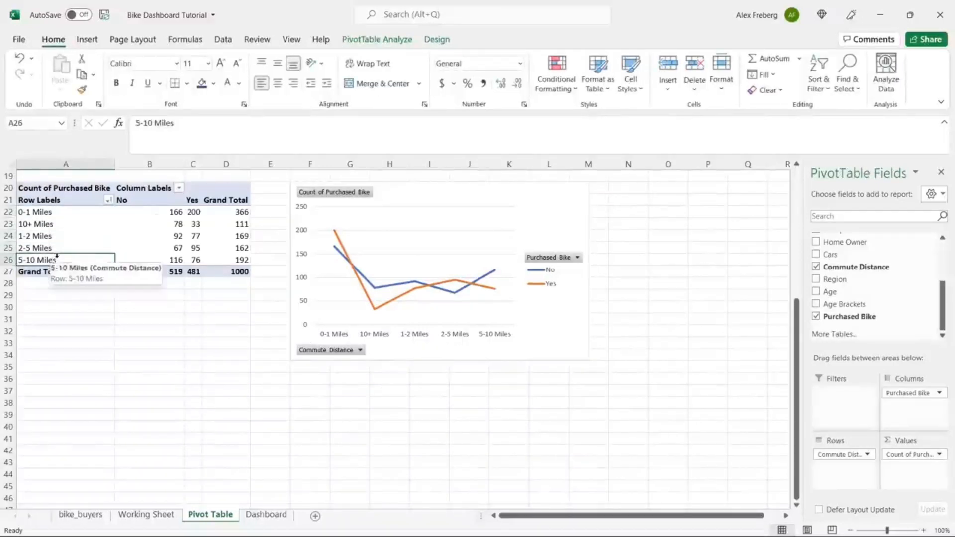
left_click(72, 225)
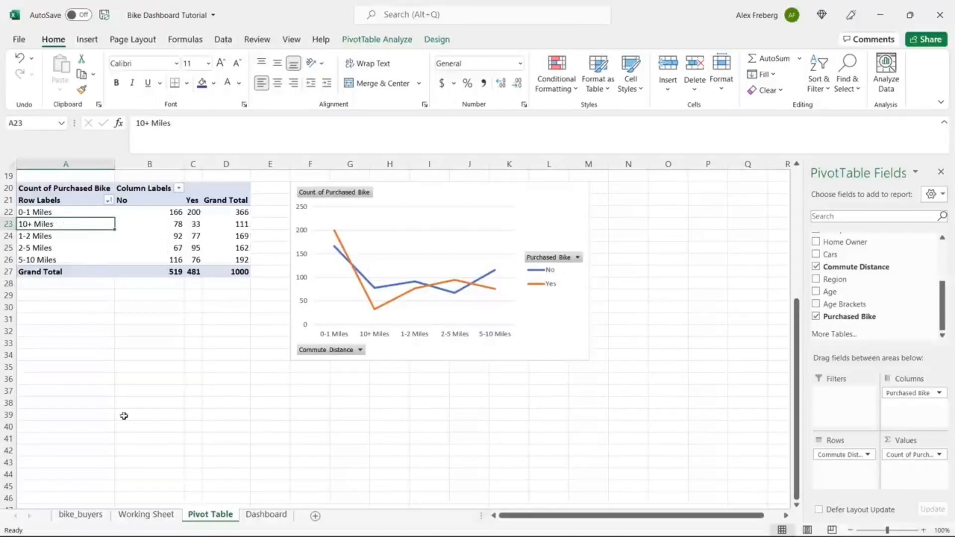
left_click(147, 516)
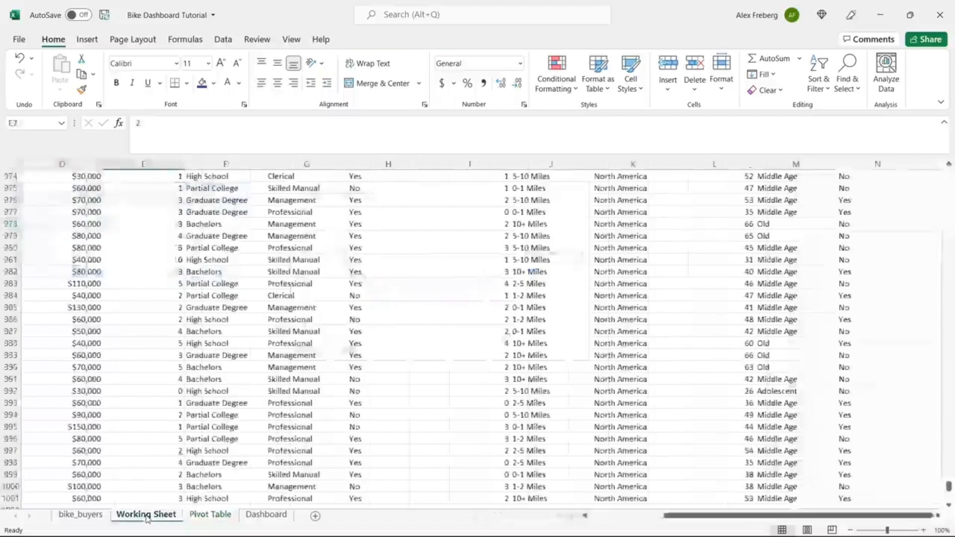
Step: Select the Commute Distance column, open Find and Replace, and copy a 10+ Miles cell
left_click(566, 281)
key("ctrl+Up")
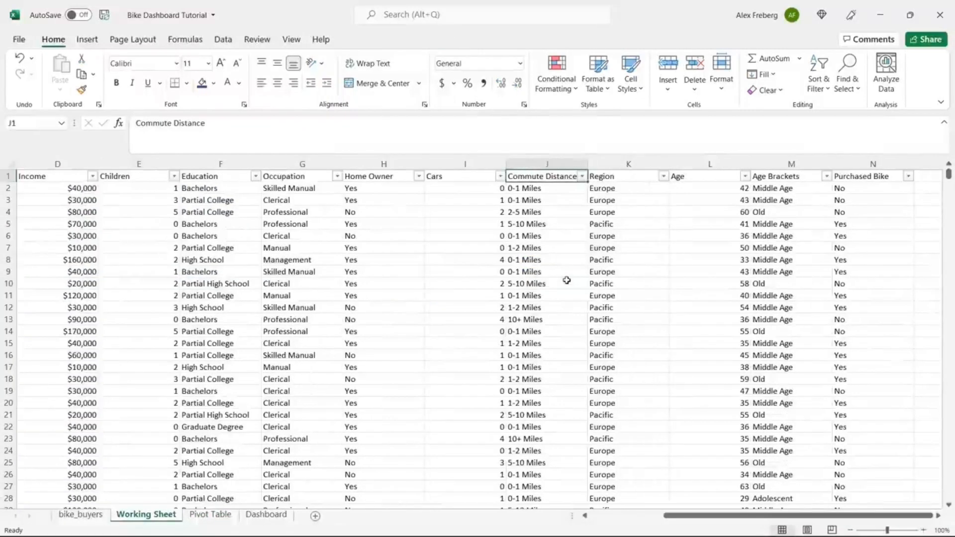
left_click(569, 162)
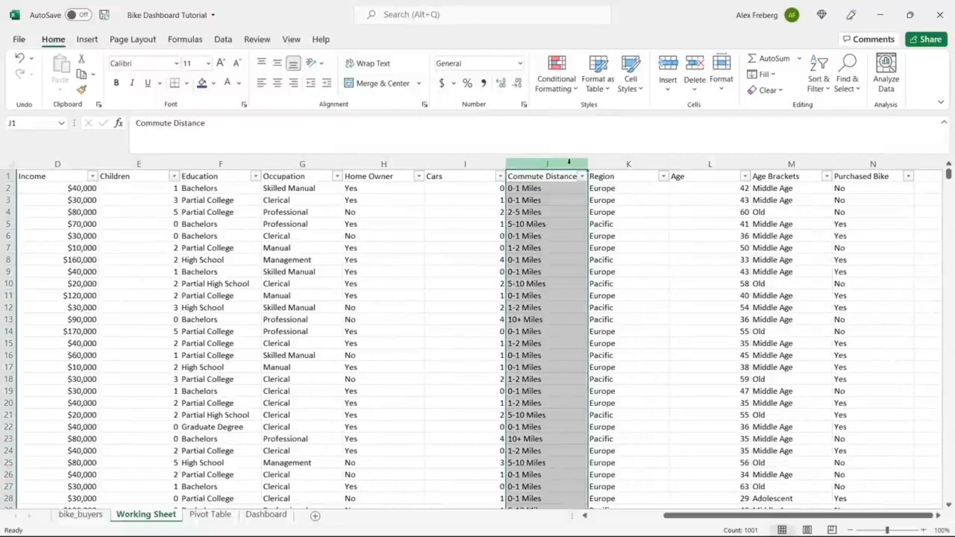
key("ctrl+h")
left_click_drag(468, 239, 412, 294)
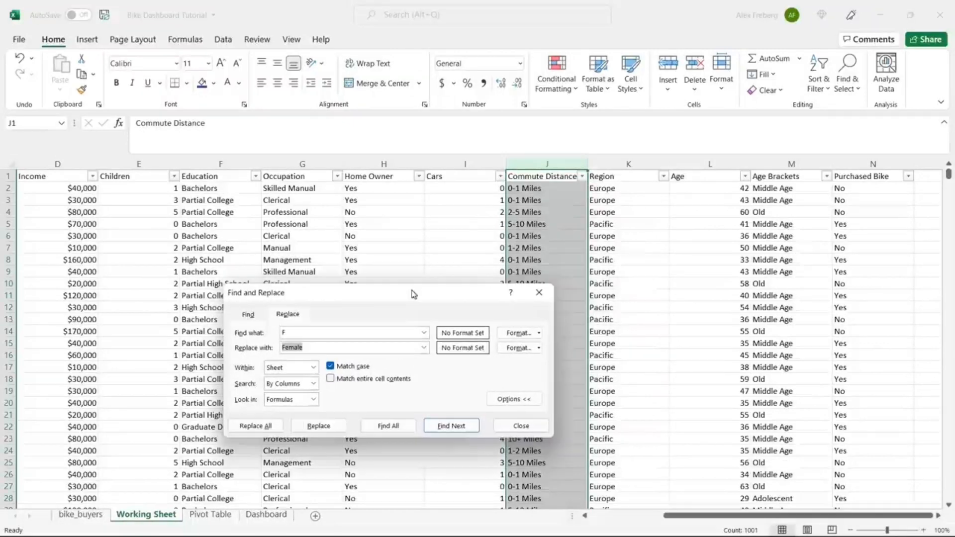
left_click(532, 226)
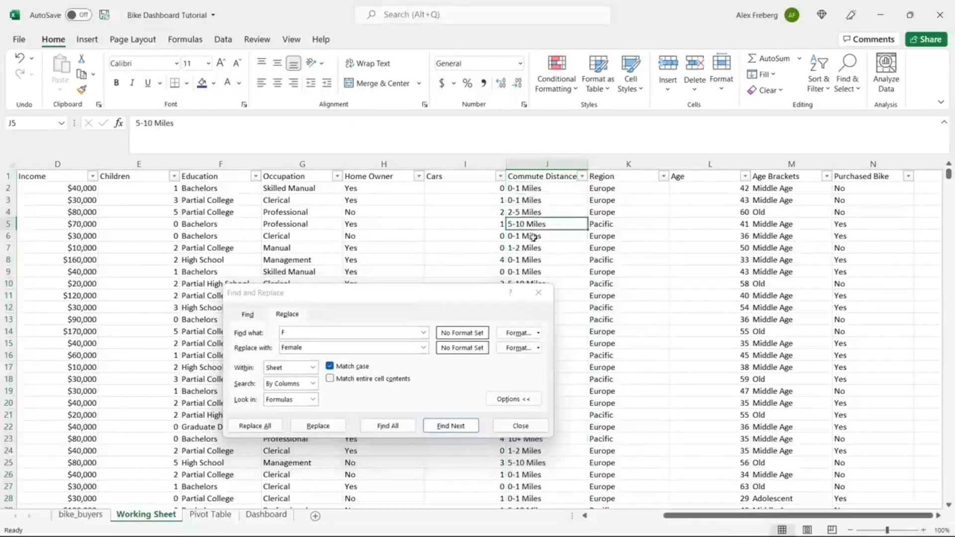
left_click_drag(464, 303, 461, 354)
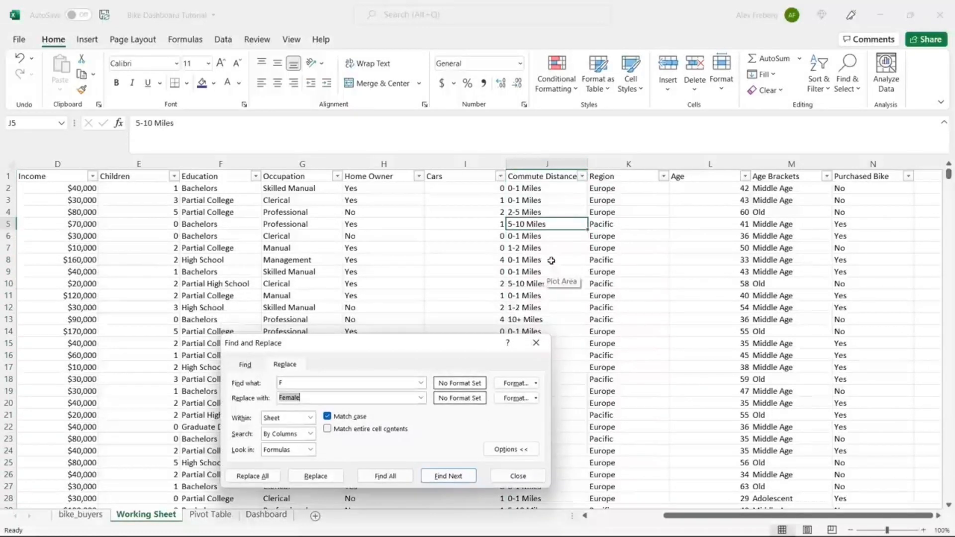
left_click(537, 322)
key("ctrl+c")
Step: Replace all 111 '10+ Miles' entries with '10 Miles +' and return to the Pivot Table sheet
left_click(356, 379)
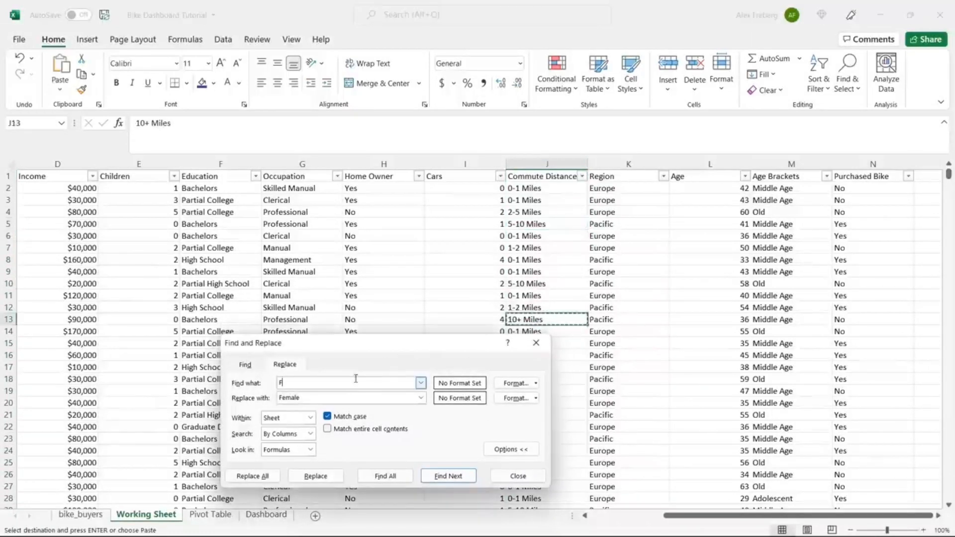
key("ctrl+a")
key("ctrl+v")
left_click(327, 398)
key("ctrl+a")
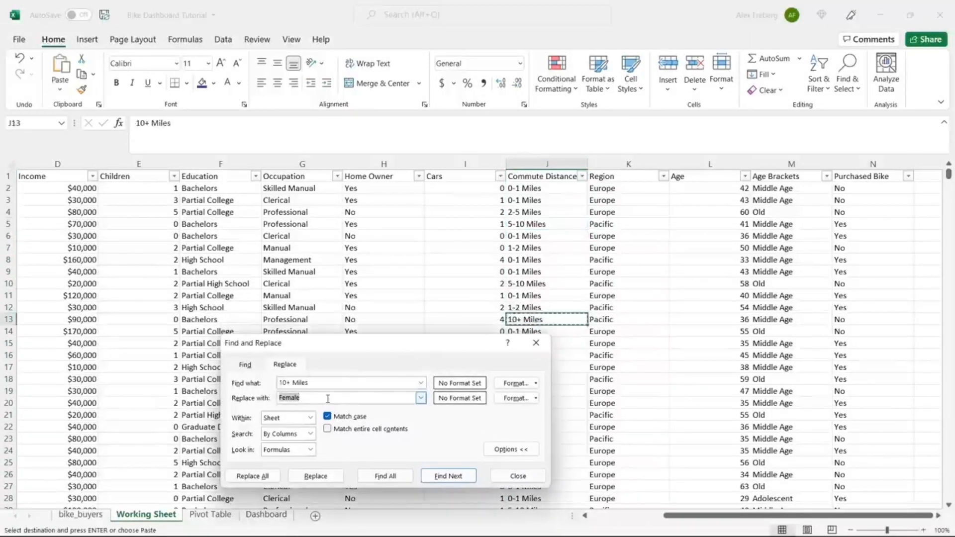
type("10 Miles")
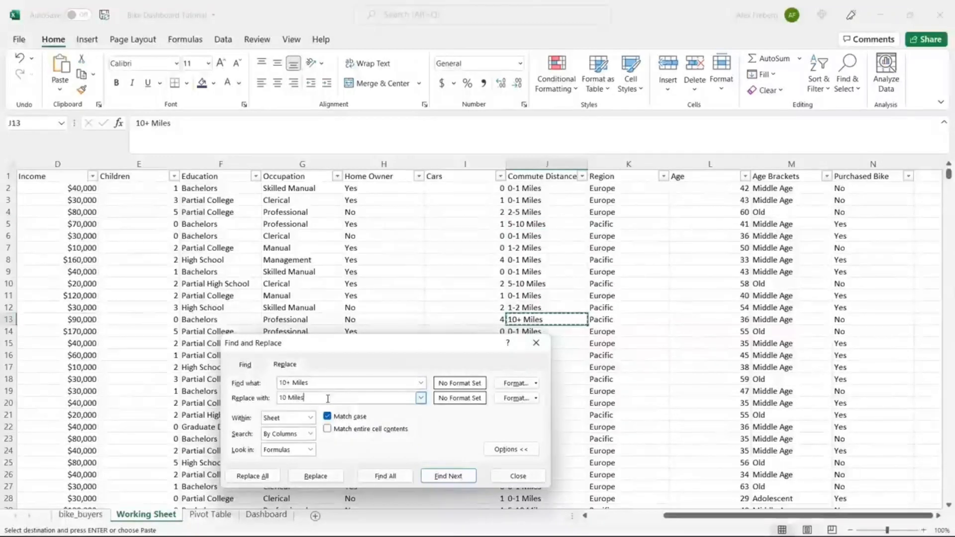
type(" +")
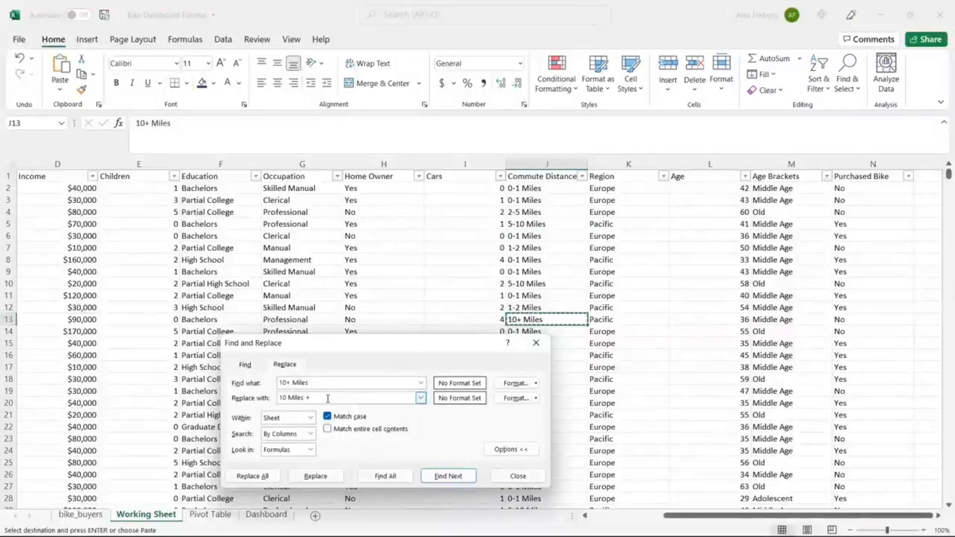
left_click(263, 477)
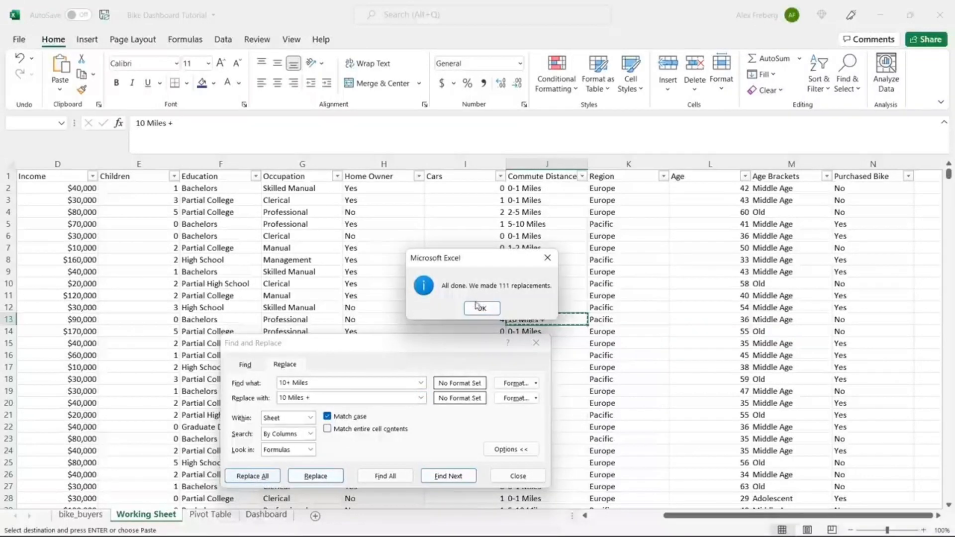
left_click(481, 308)
left_click(518, 476)
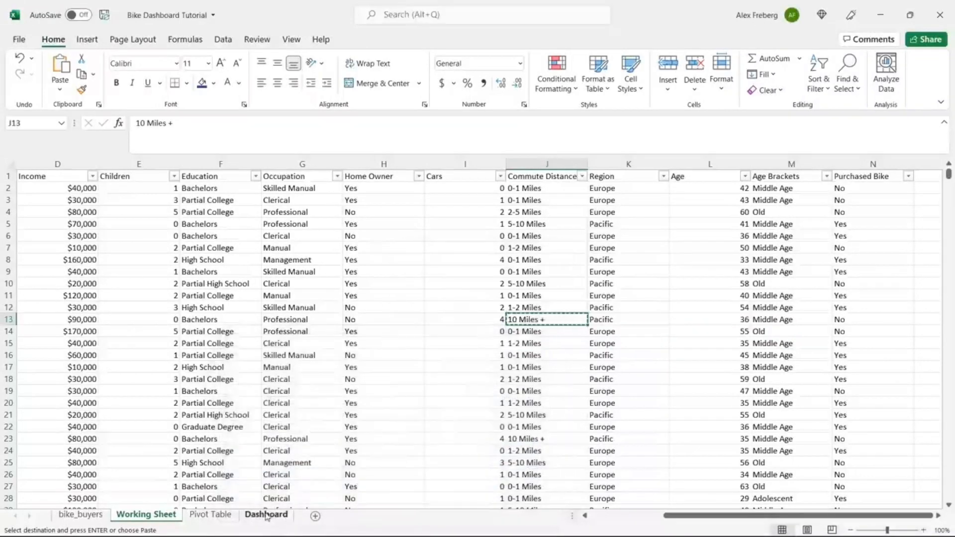
left_click(228, 517)
left_click(146, 247)
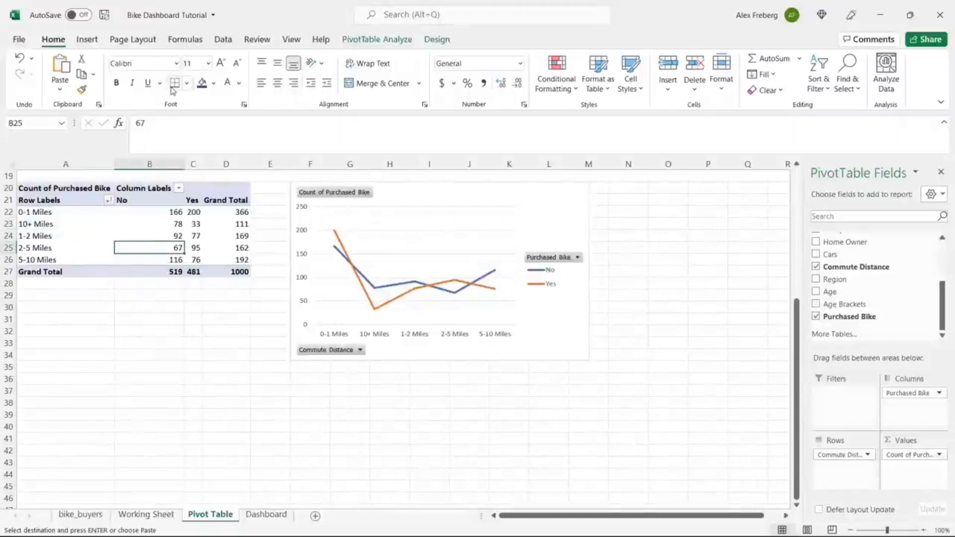
Step: Refresh All to preview the relabelled band, then revert it and go back to the Working Sheet
left_click(229, 41)
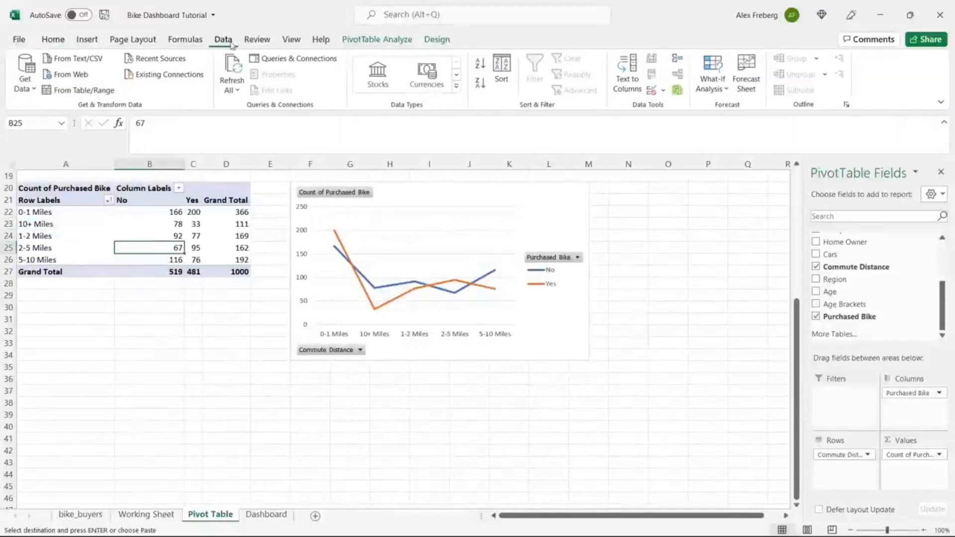
left_click(232, 70)
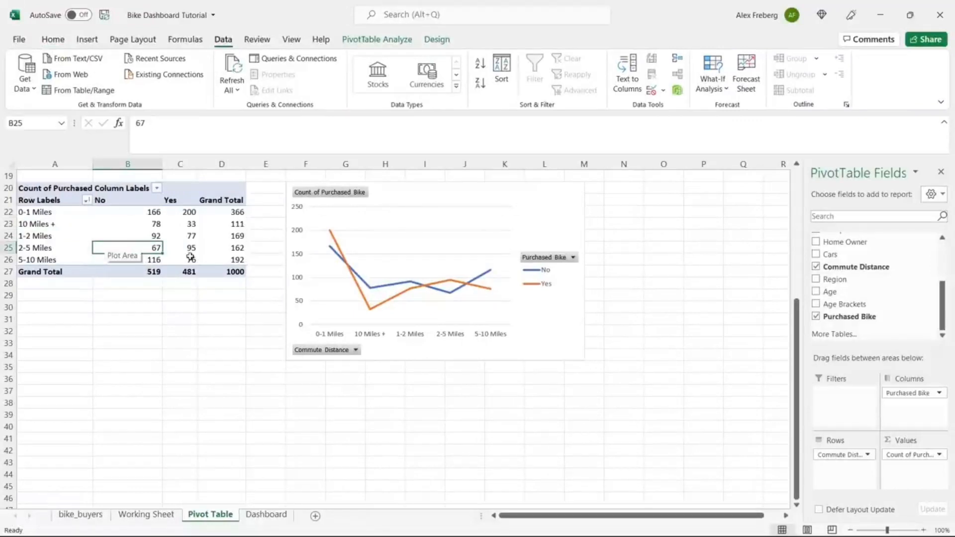
mouse_move(189, 256)
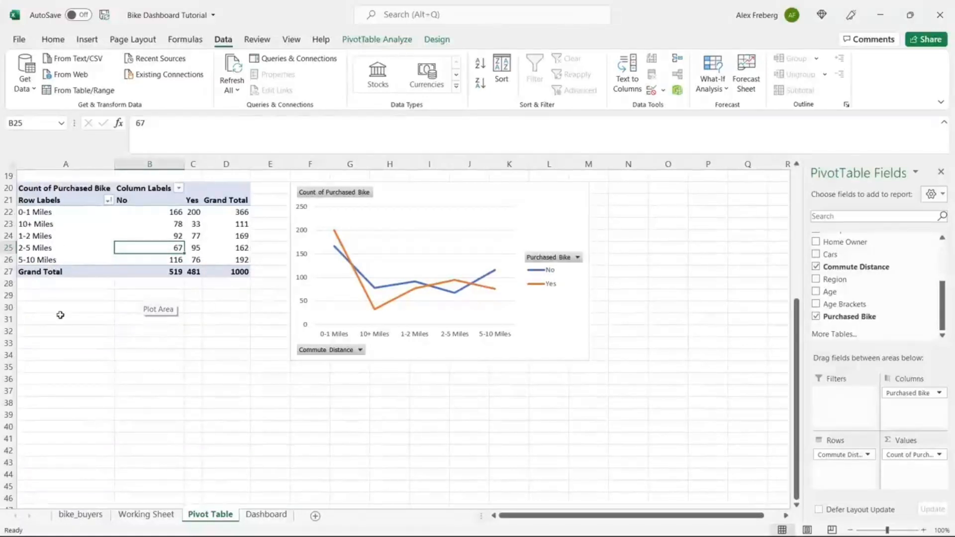
left_click(145, 513)
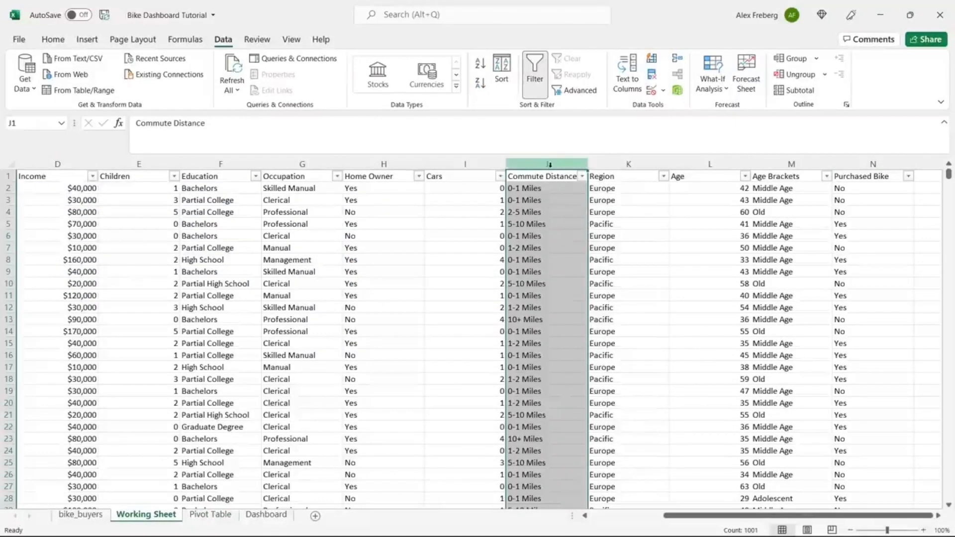
Step: Open Find and Replace and set Find what to the copied '10+ Miles' value from J13
key("ctrl+h")
left_click_drag(326, 386, 319, 271)
left_click(551, 273)
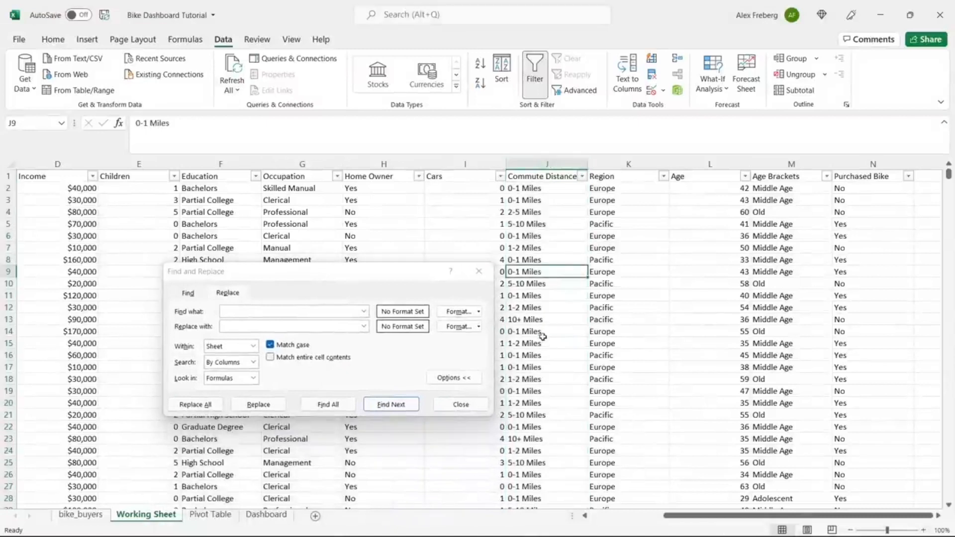
left_click(535, 320)
key("ctrl+c")
left_click(295, 311)
key("ctrl+v")
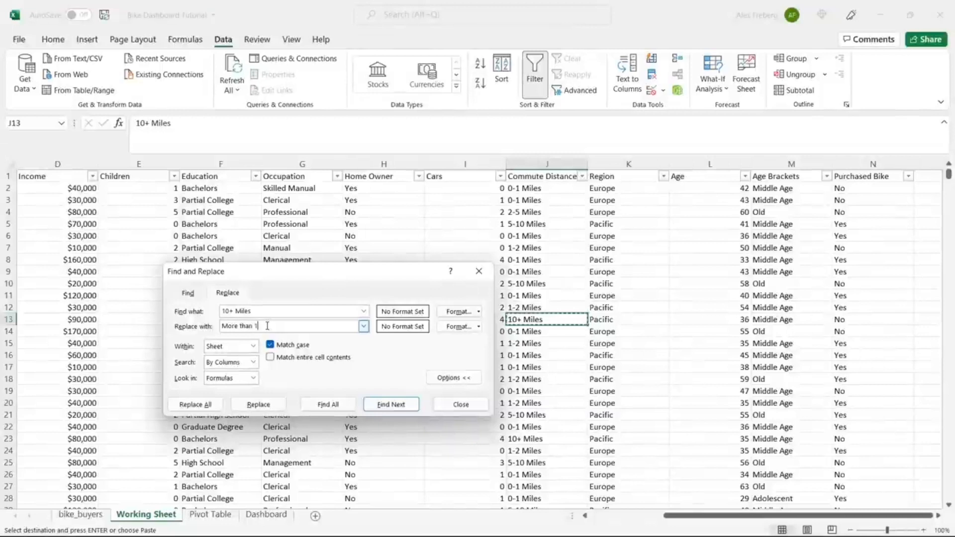
Step: Replace all with 'More than 10 Miles' and close the dialog
type("0 Miles")
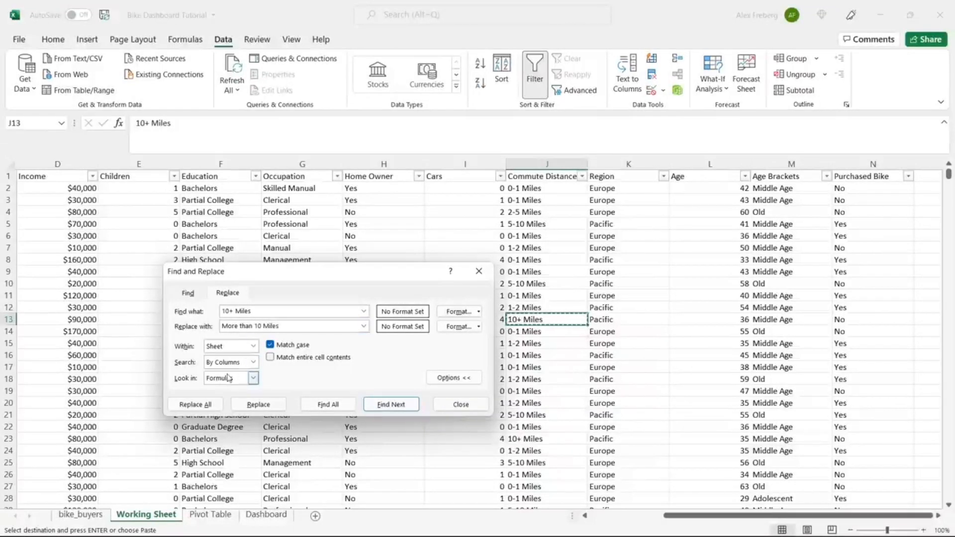
left_click(213, 404)
left_click(482, 308)
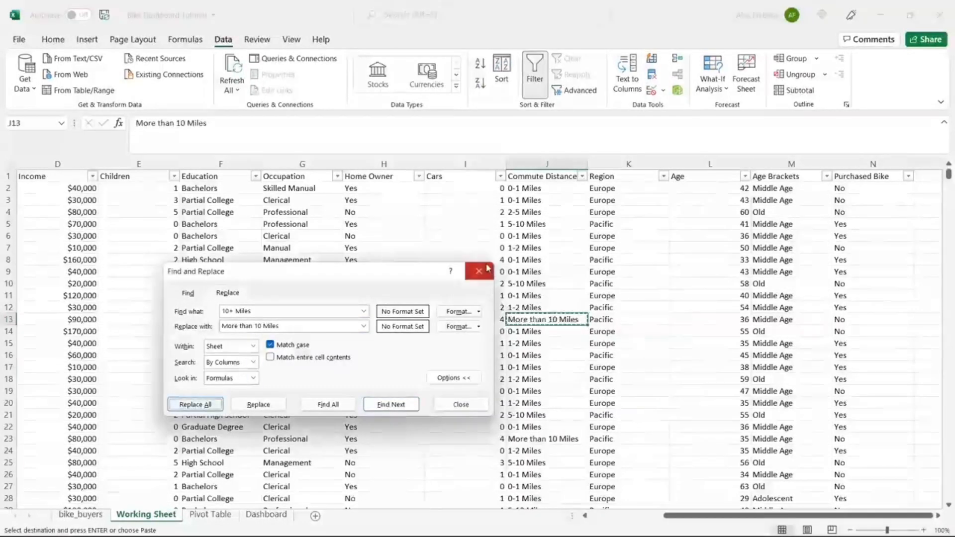
key("Escape")
double_click(549, 249)
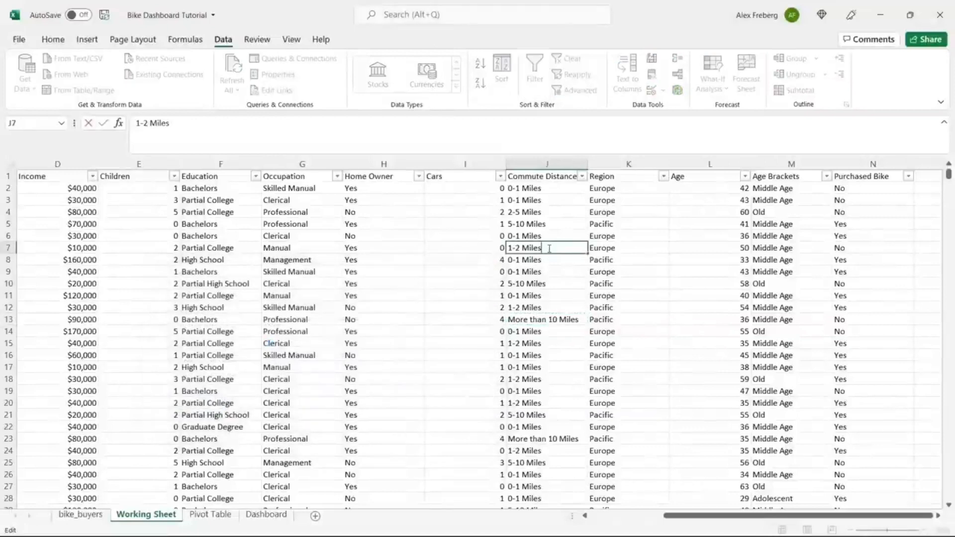
left_click(556, 294)
Step: Refresh the commute pivot and chart so More than 10 Miles shows last with 78 No, 33 Yes
left_click(210, 514)
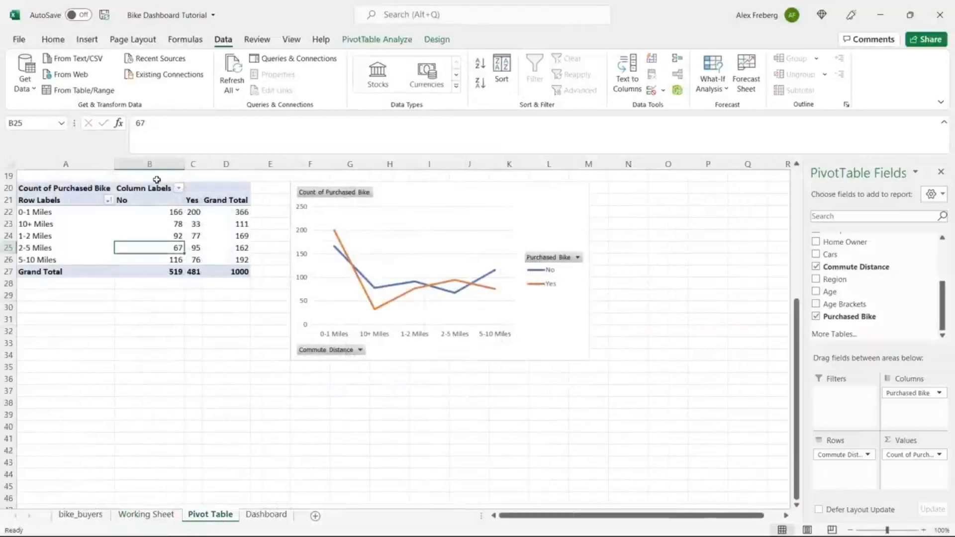
left_click(231, 67)
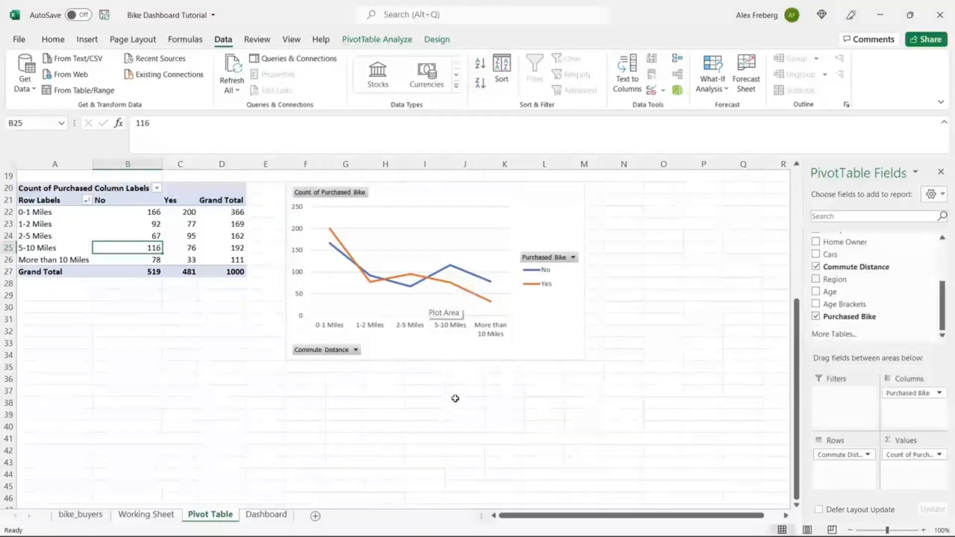
left_click(464, 378)
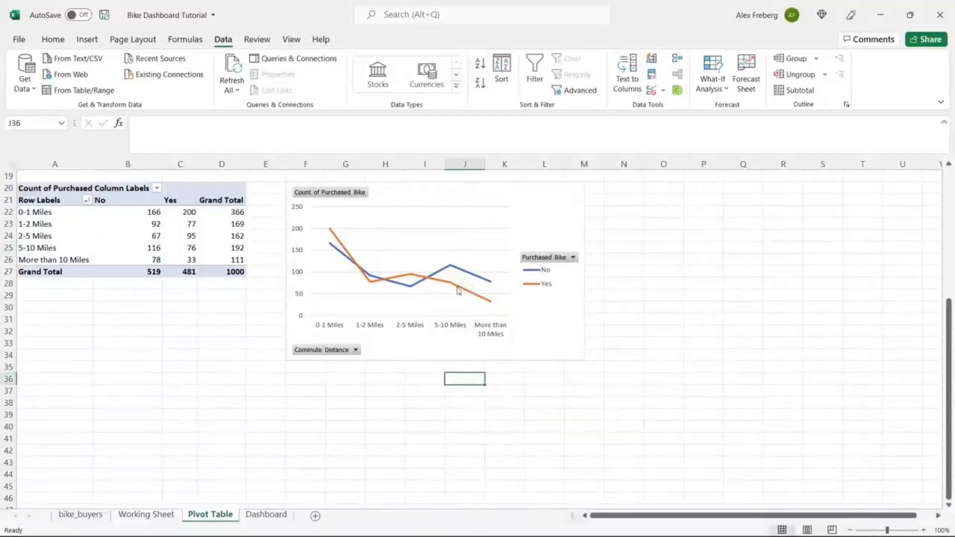
mouse_move(451, 273)
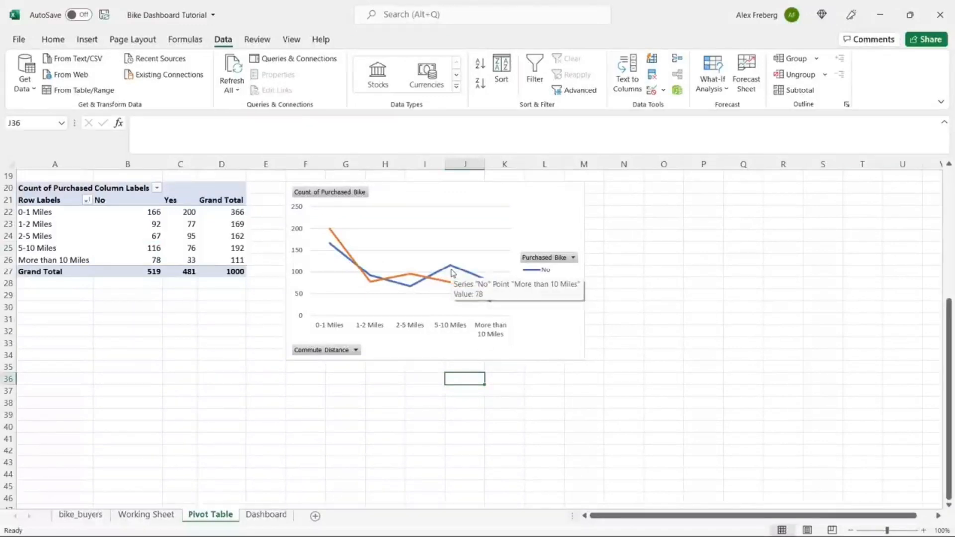
left_click(543, 207)
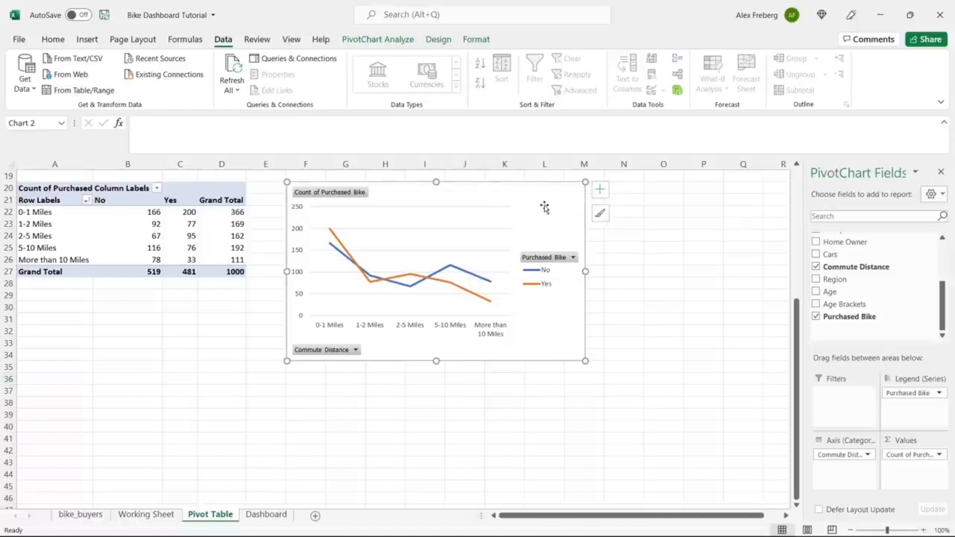
Step: Add axis titles to the line chart and type 'Commute Distance' as the horizontal title
left_click(601, 193)
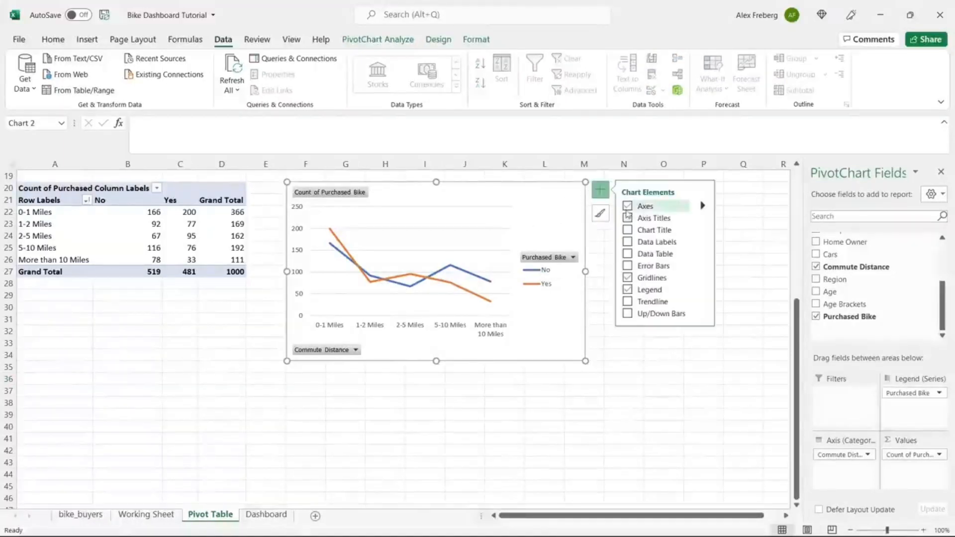
left_click(628, 217)
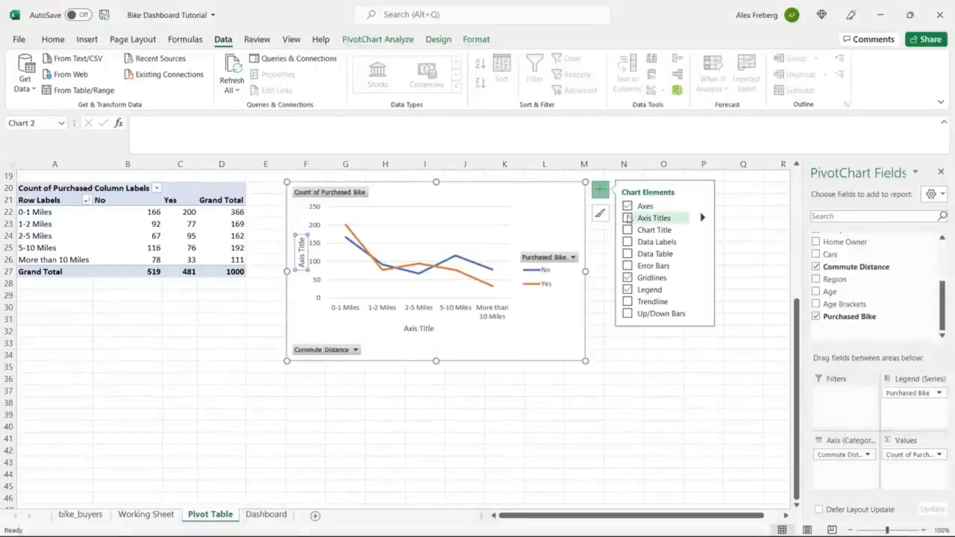
double_click(424, 330)
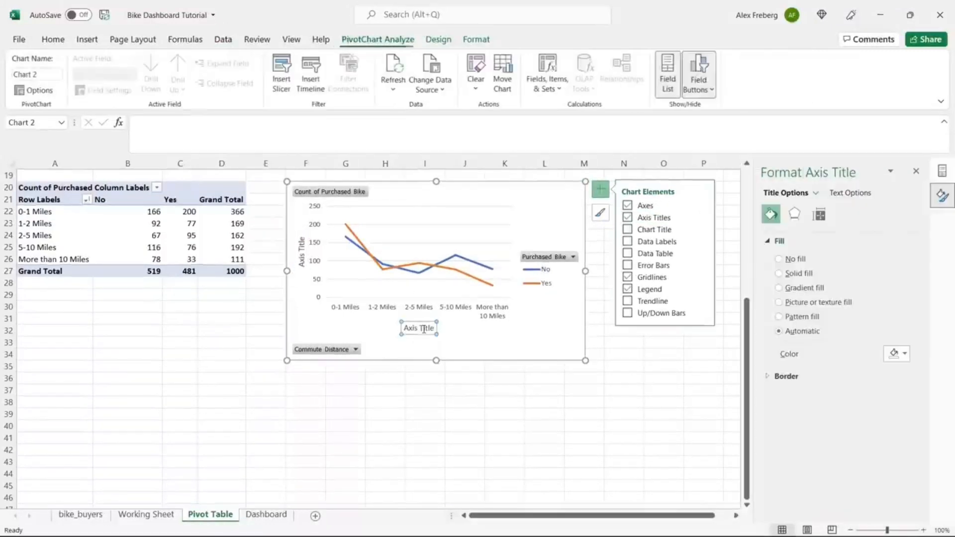
triple_click(425, 332)
type("Co")
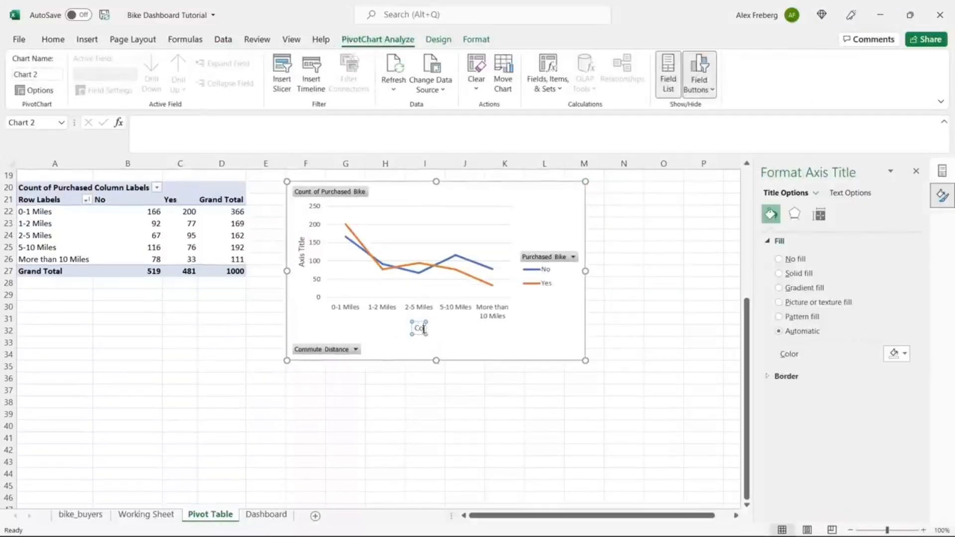
type("mmute Distance")
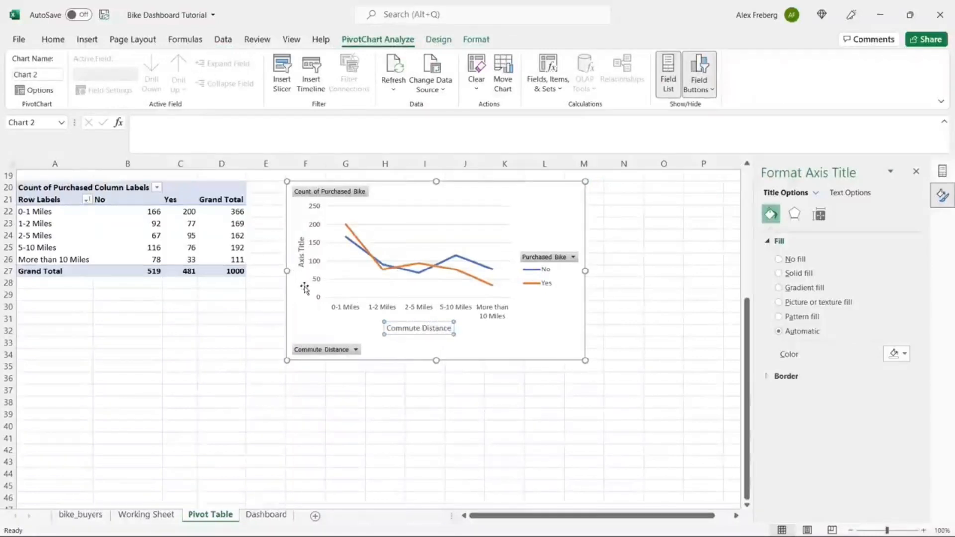
left_click(301, 255)
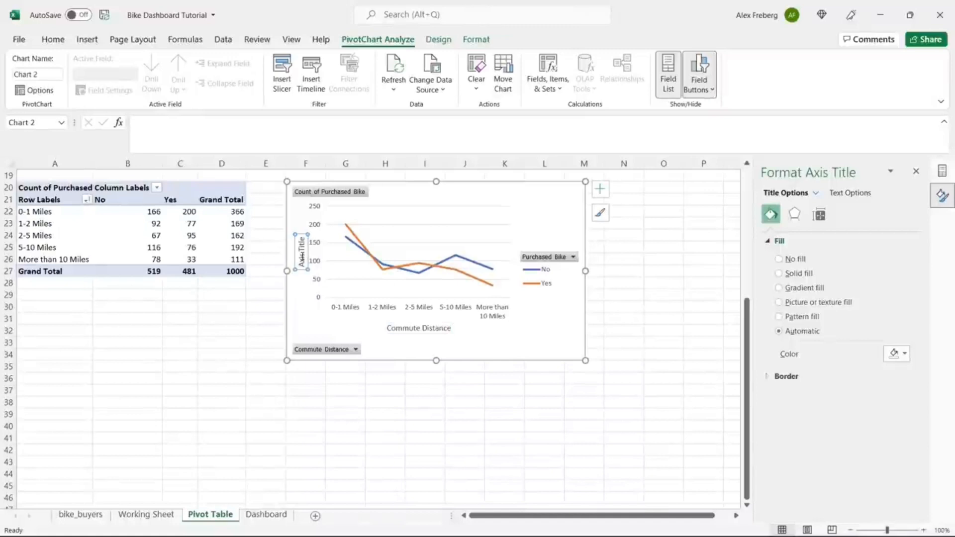
triple_click(301, 255)
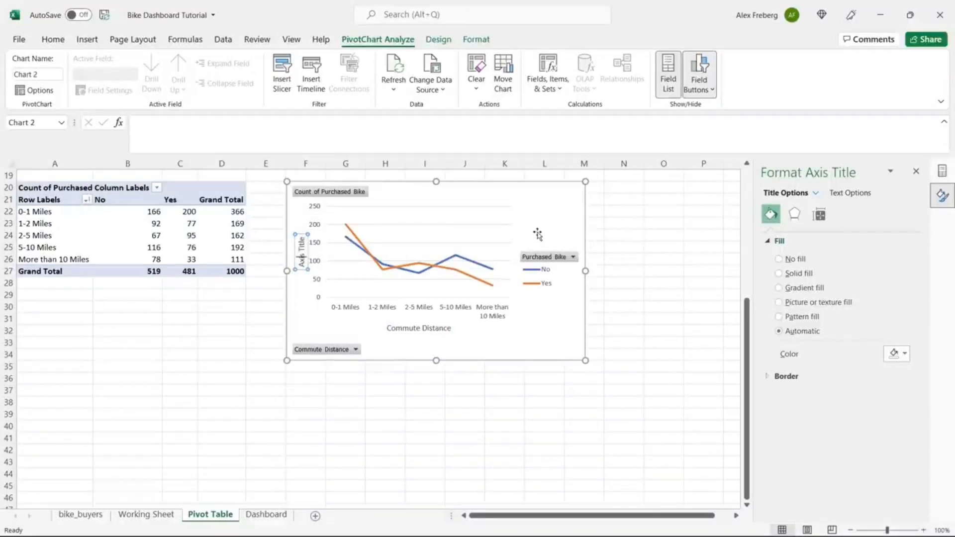
left_click(560, 225)
Step: Remove the vertical axis title and re-enter the horizontal axis title as Commute Distance
left_click(601, 187)
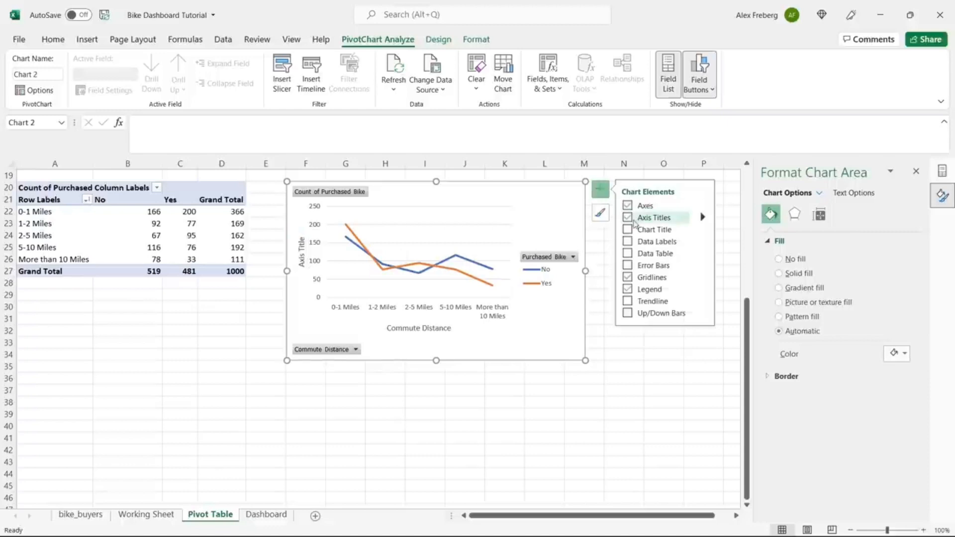
left_click(703, 218)
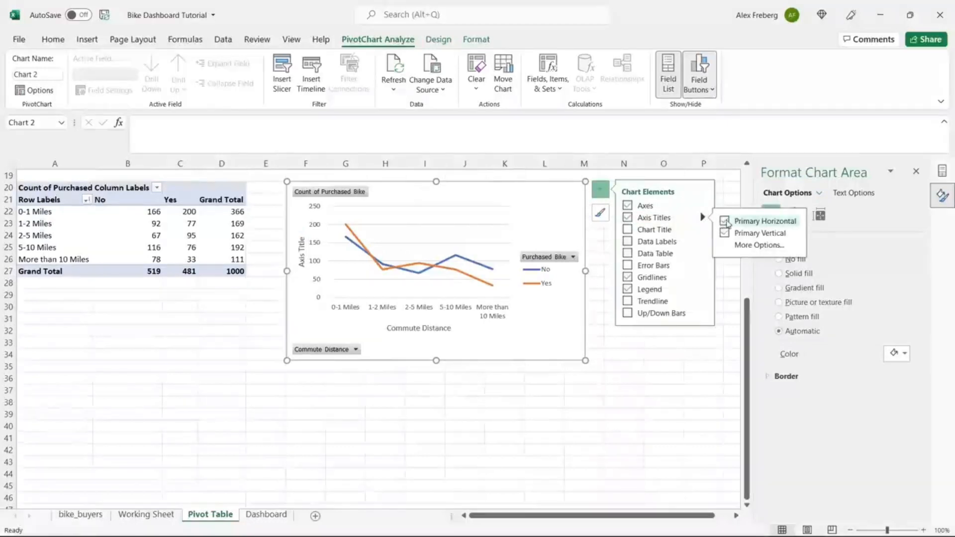
left_click(724, 220)
left_click(724, 221)
left_click(726, 232)
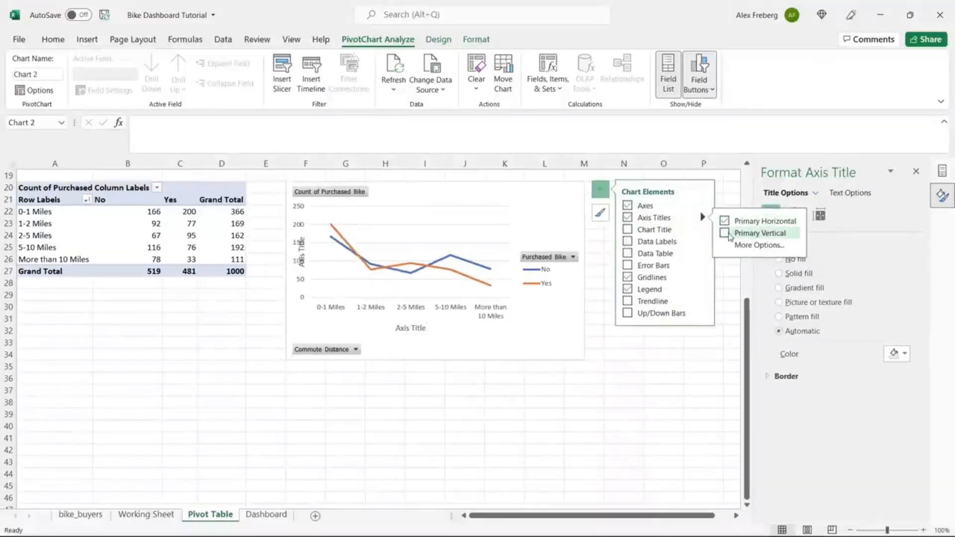
left_click(411, 329)
double_click(411, 329)
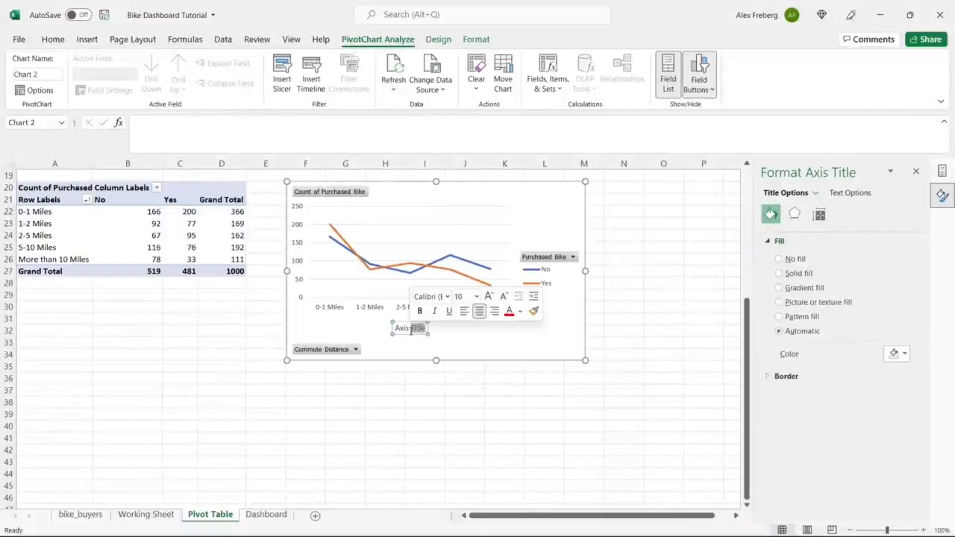
triple_click(410, 332)
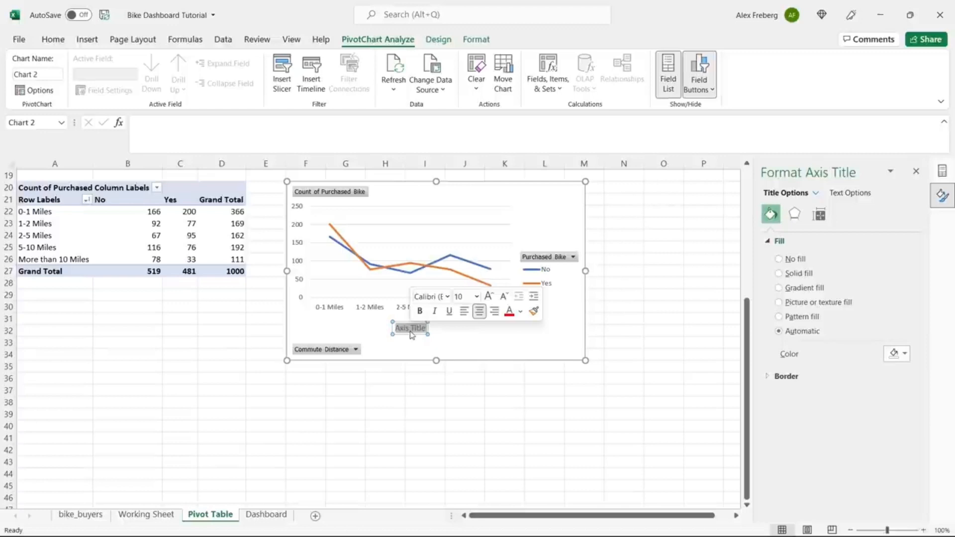
type("Commute Di")
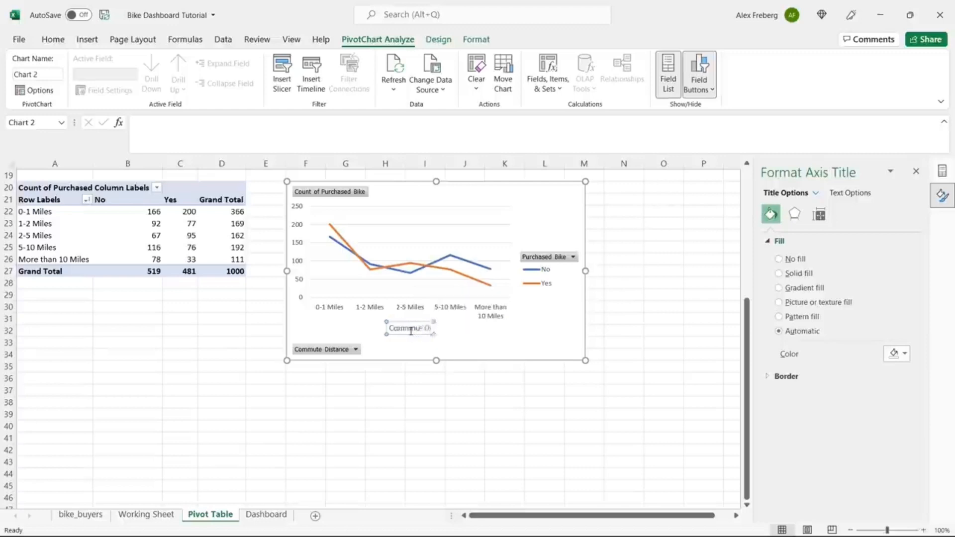
type("str")
type("nce")
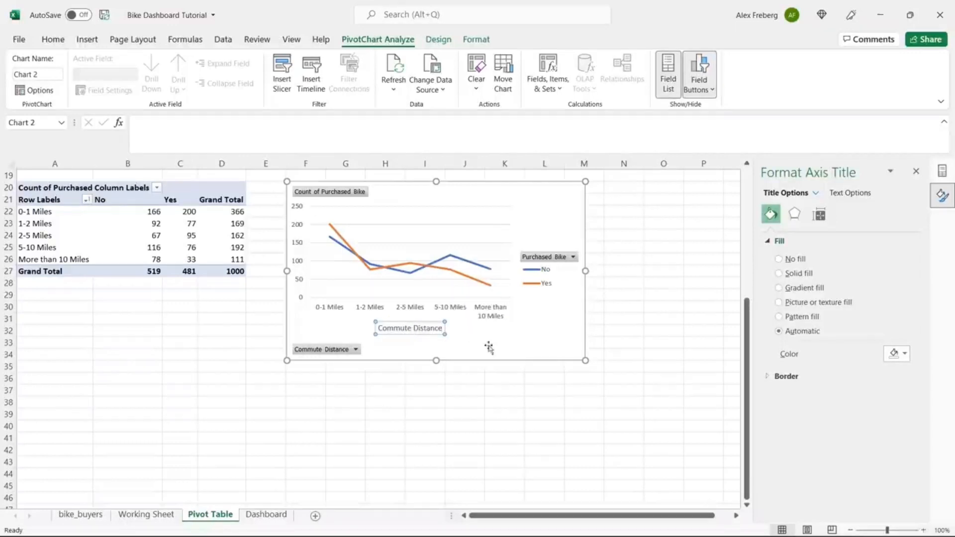
left_click(527, 345)
left_click(600, 189)
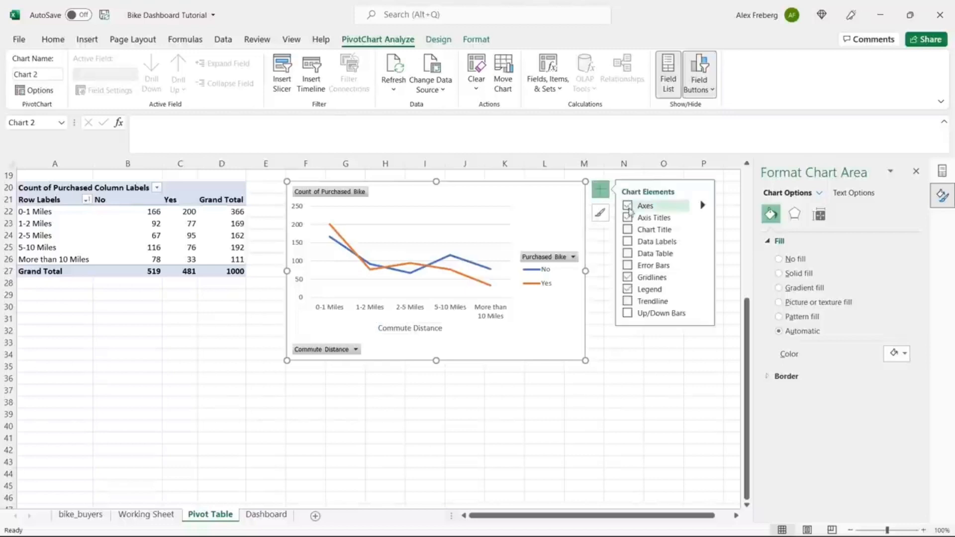
Step: Add a chart title, first 'Distance Per Customer', then change it to 'Customer Commute'
left_click(628, 230)
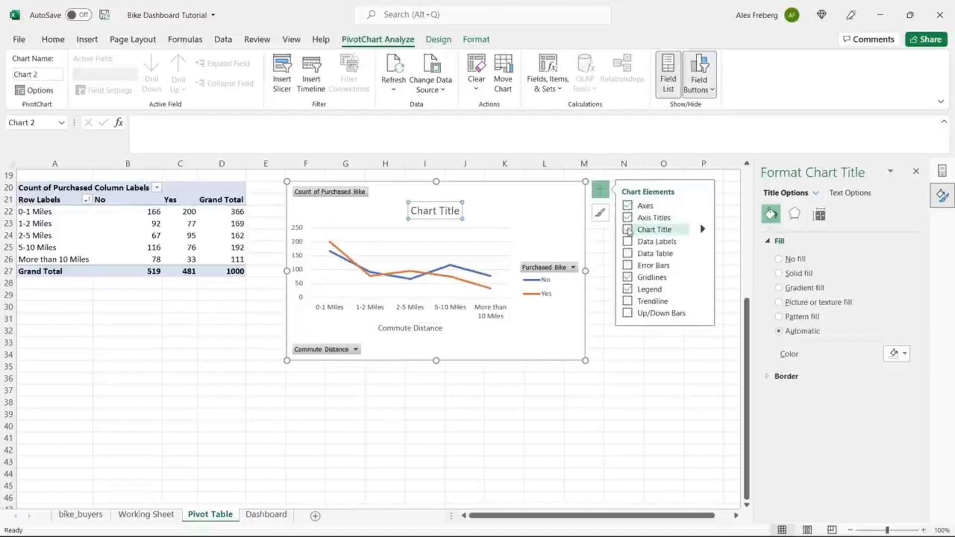
triple_click(437, 212)
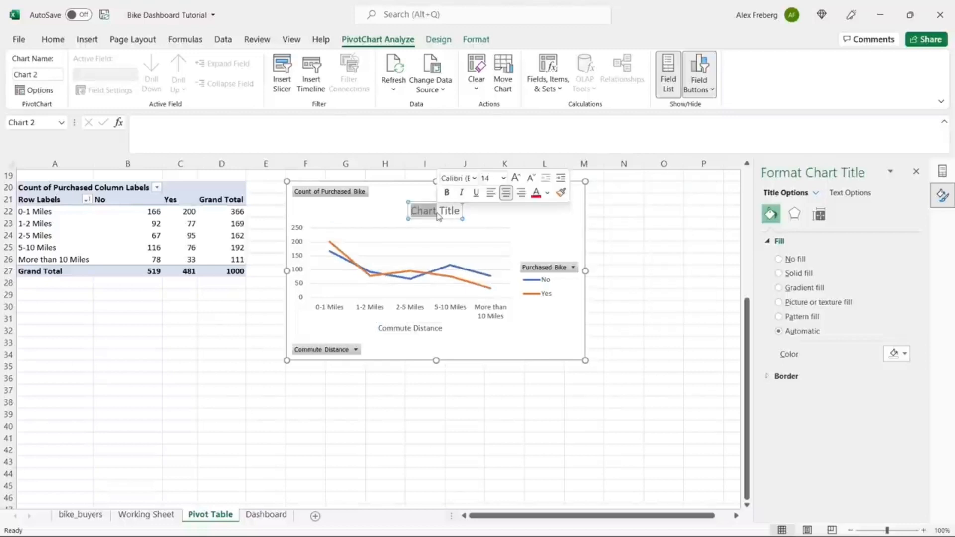
type("Distance")
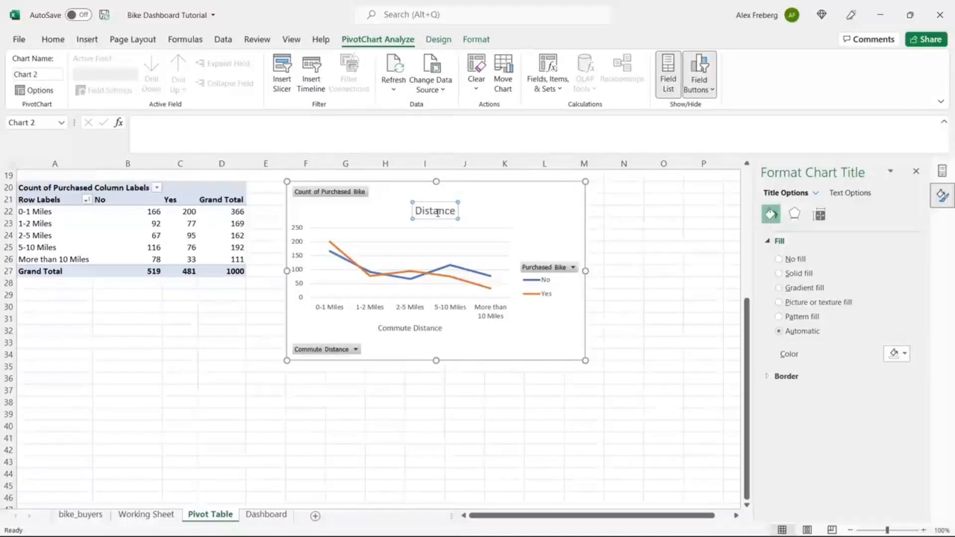
type(" Per C")
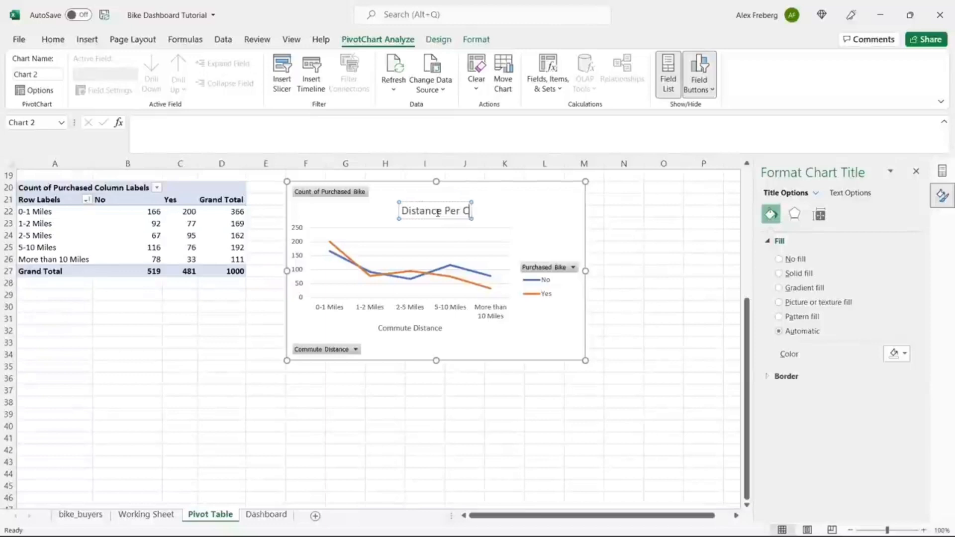
type("ustomaer")
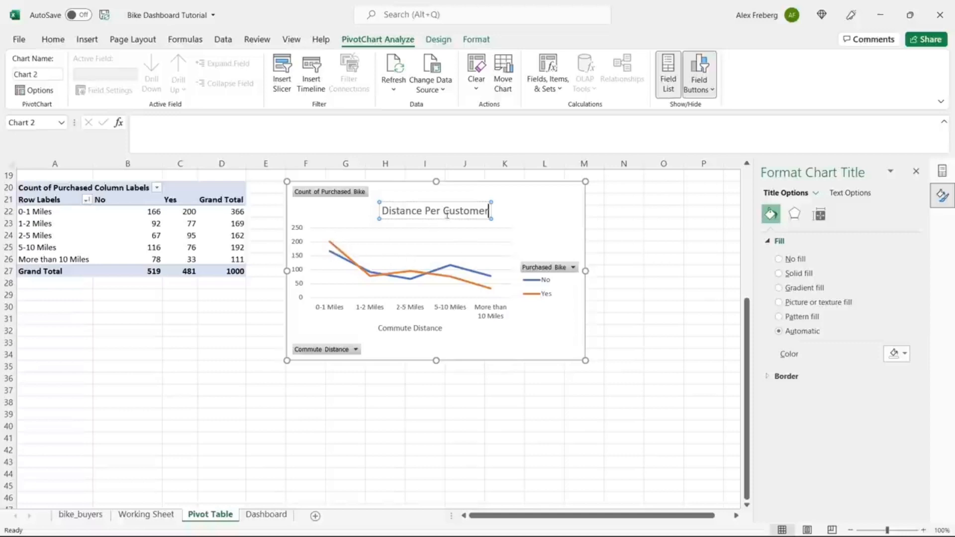
double_click(466, 213)
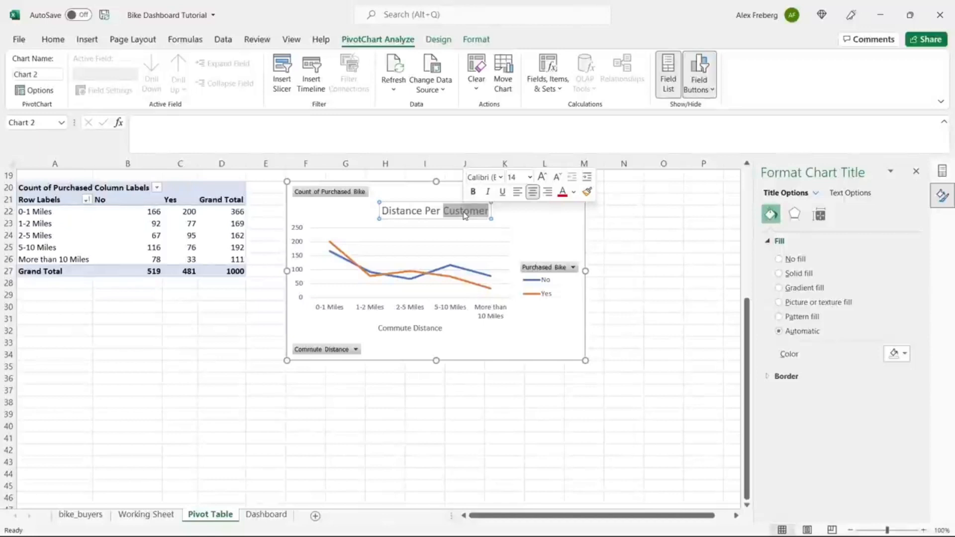
key("BackSpace")
key("BackSpace")
key("BackSpace")
key("BackSpace")
key("BackSpace")
key("BackSpace")
key("BackSpace")
key("BackSpace")
key("BackSpace")
key("BackSpace")
key("BackSpace")
key("BackSpace")
key("BackSpace")
key("BackSpace")
type("C")
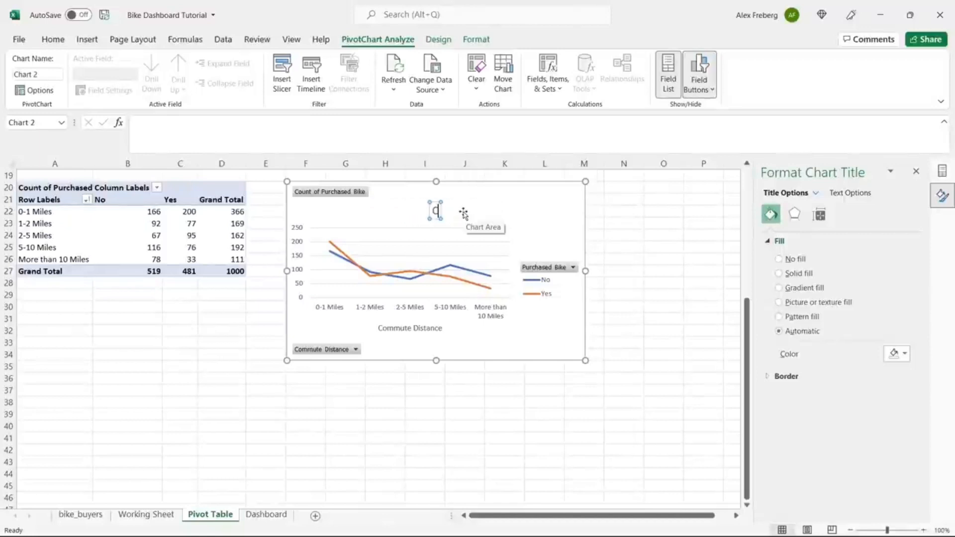
type("ustomer")
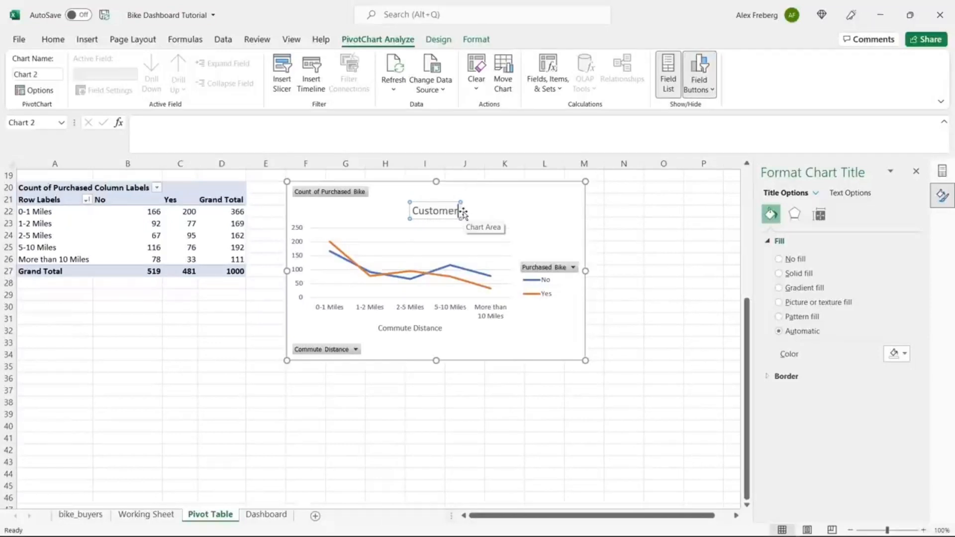
type(" Commute")
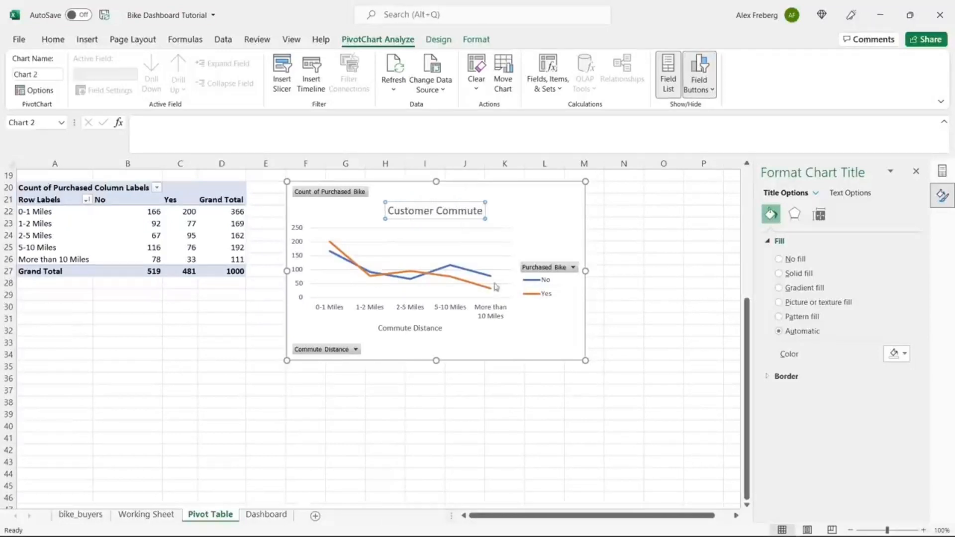
left_click(540, 327)
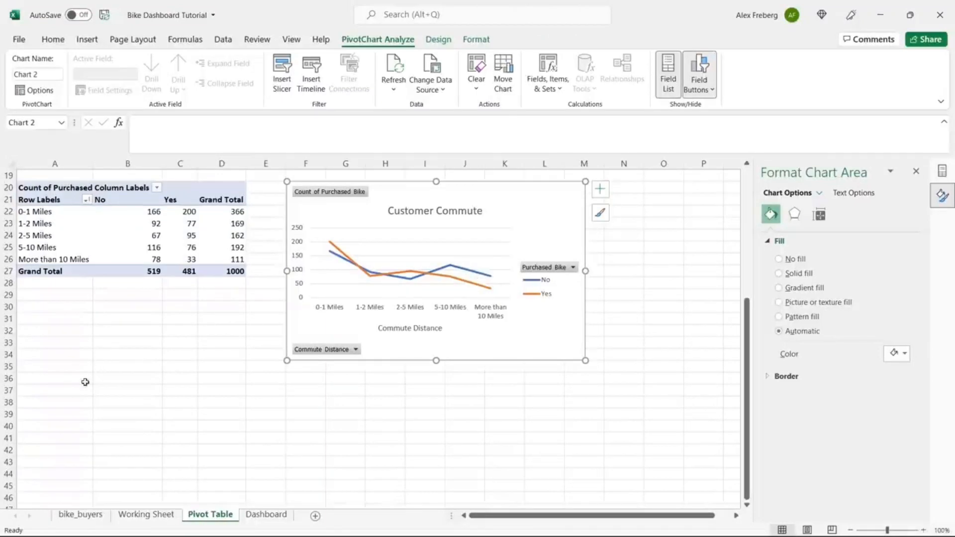
Step: Create PivotTable34 at A41 on the Pivot Table sheet from the full Working Sheet data range
left_click(57, 431)
scroll(56, 432, "down", 5)
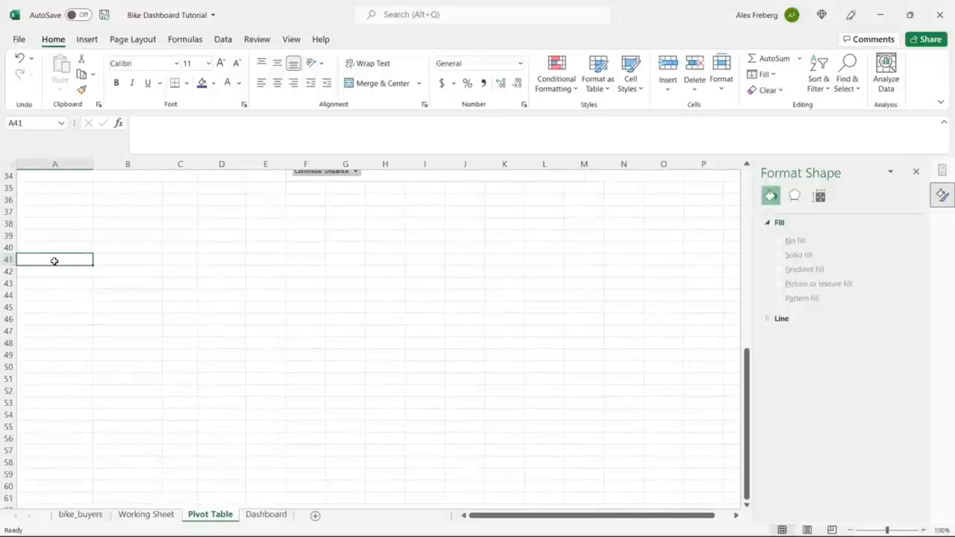
left_click(87, 39)
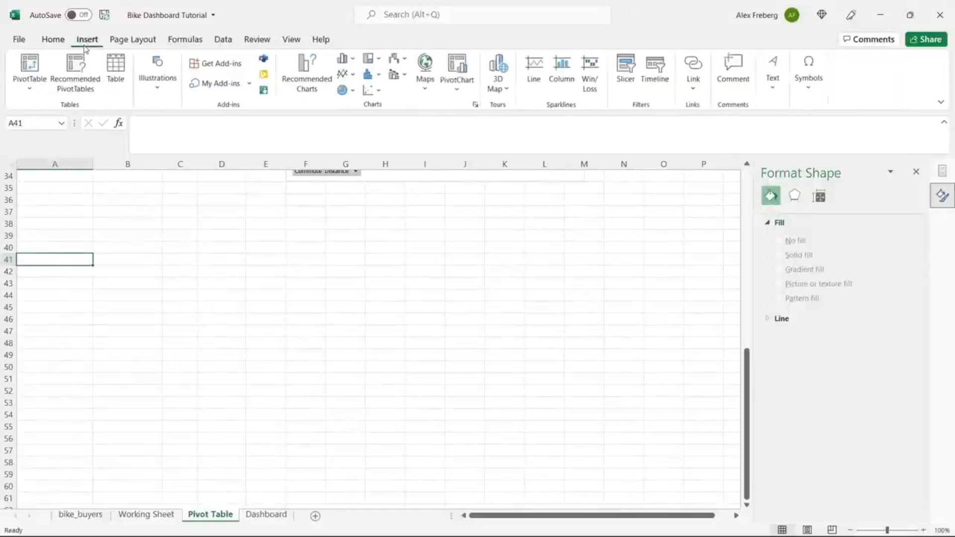
left_click(30, 63)
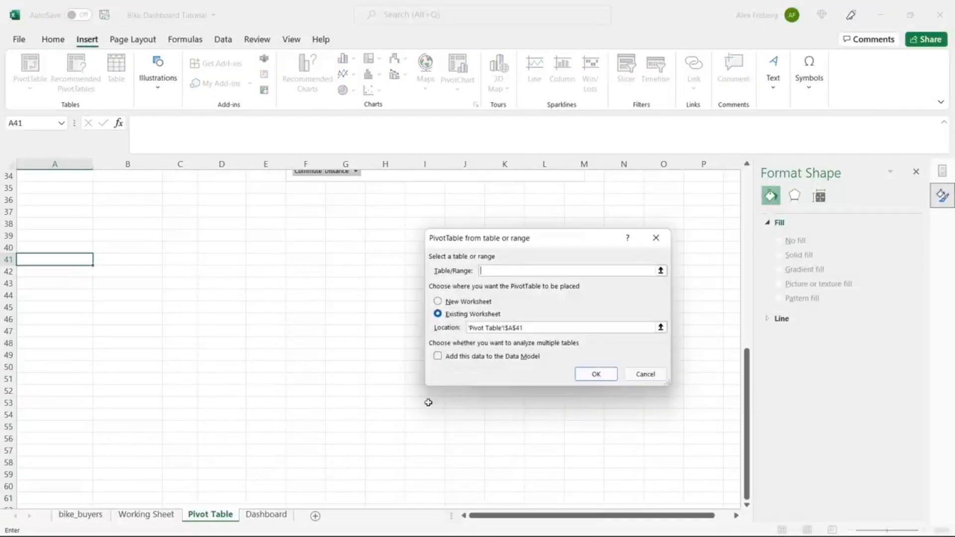
left_click(150, 515)
left_click(158, 374)
key("ctrl+a")
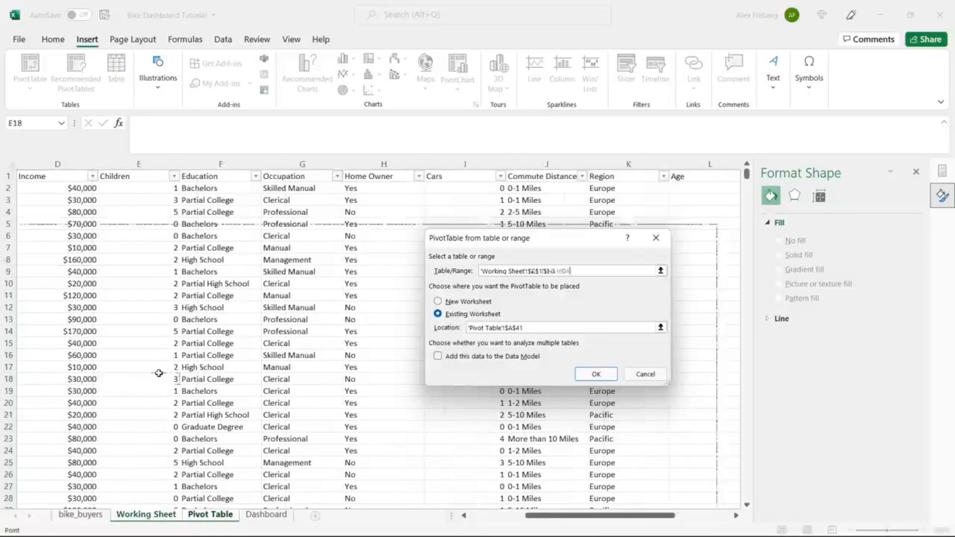
left_click(596, 373)
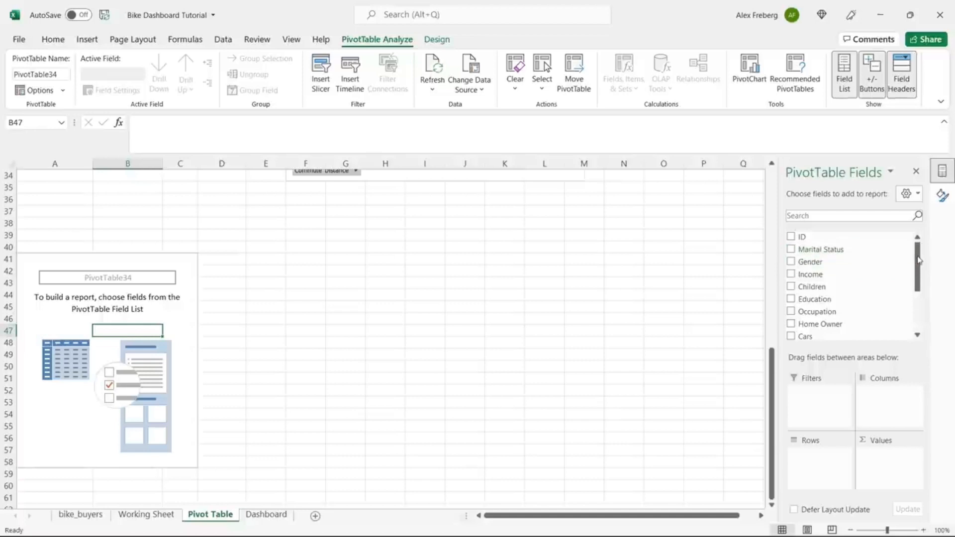
Step: Build the pivot with Age Brackets as rows and a count of Purchased Bike split into No/Yes
left_click_drag(918, 261, 926, 317)
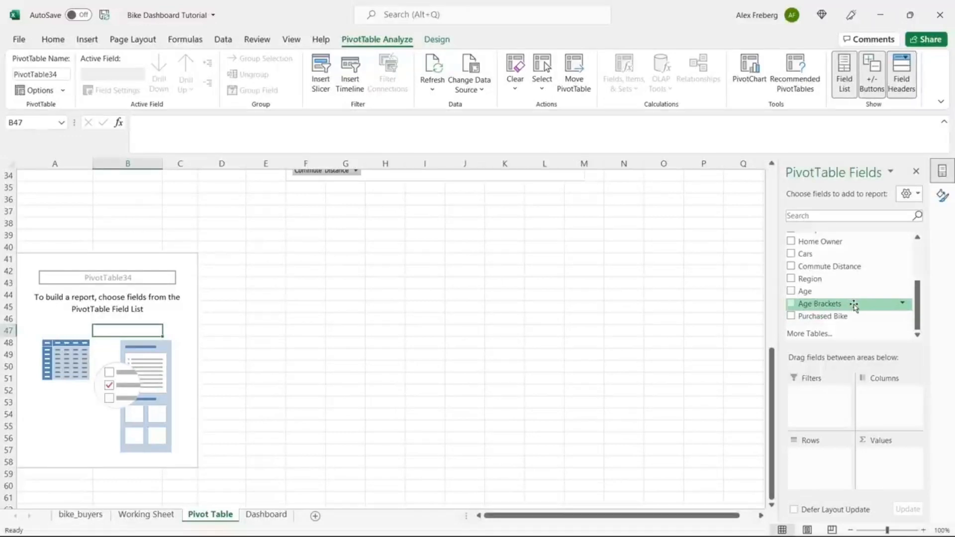
left_click_drag(853, 305, 827, 456)
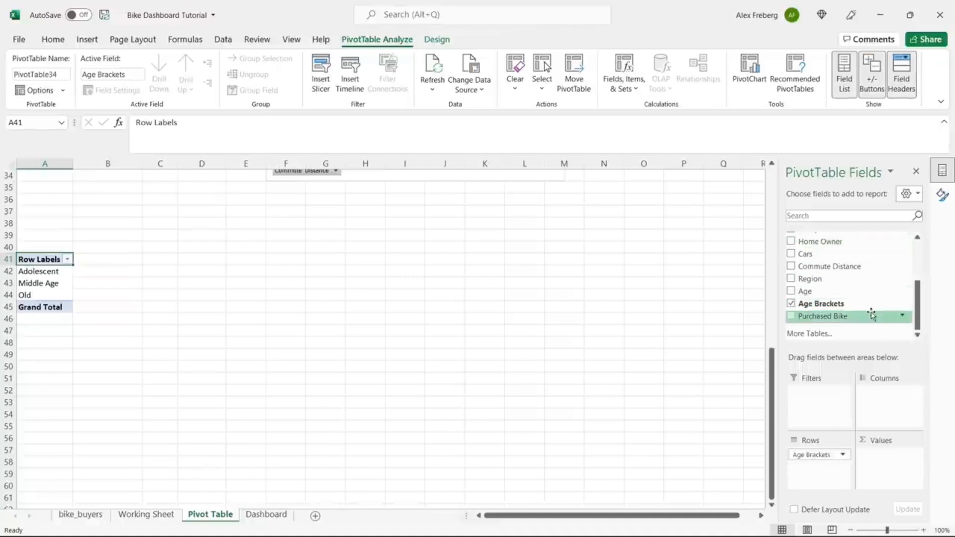
left_click_drag(871, 315, 891, 477)
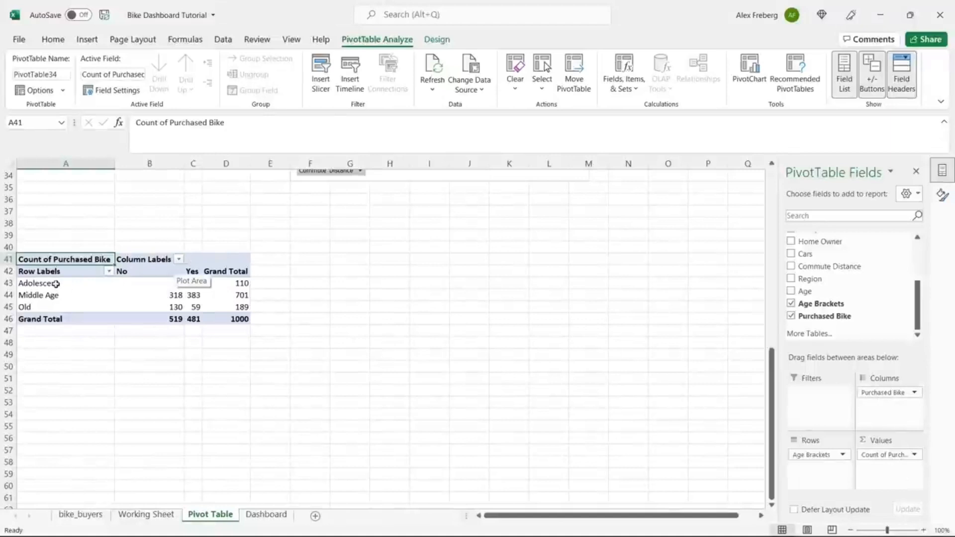
left_click(153, 298)
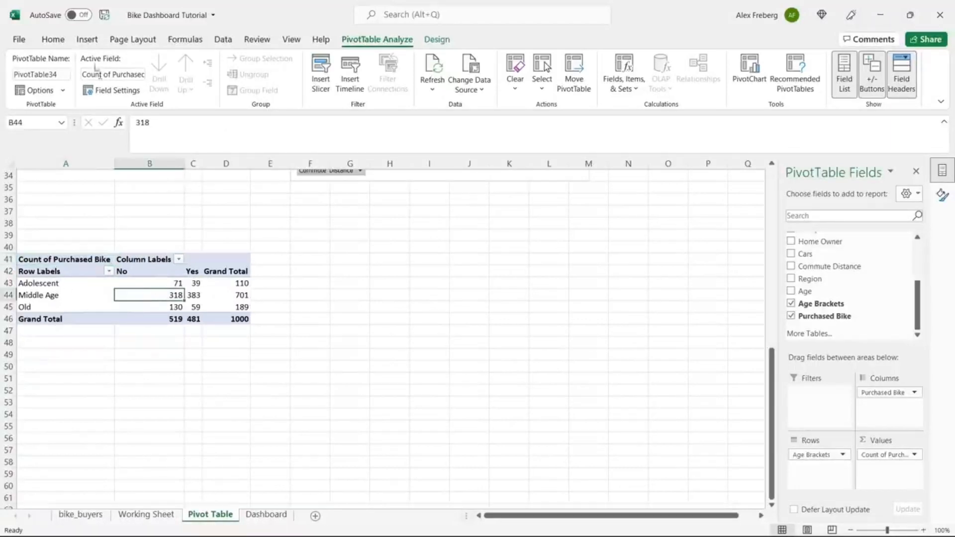
left_click(88, 41)
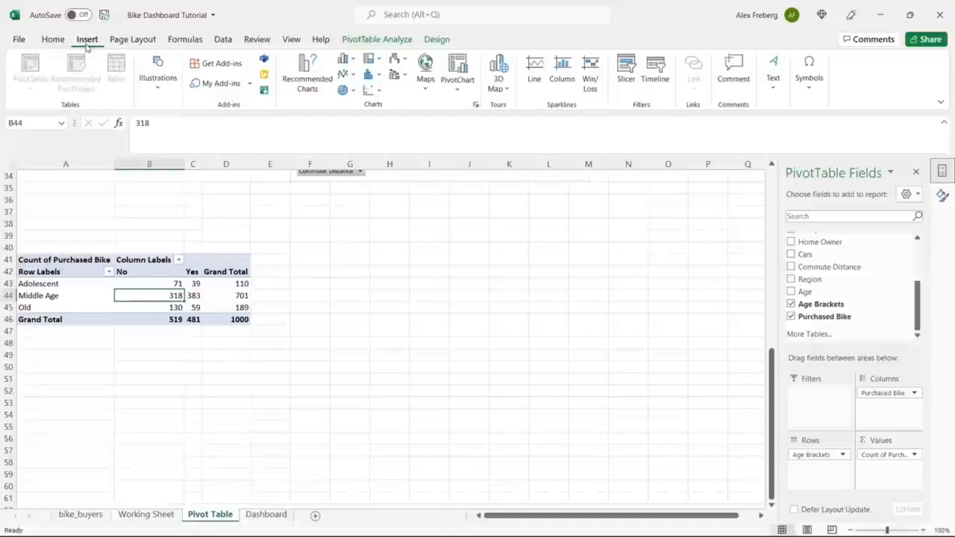
Step: Insert a Line with Markers pivot chart of the No/Yes purchase counts per age bracket
left_click(308, 70)
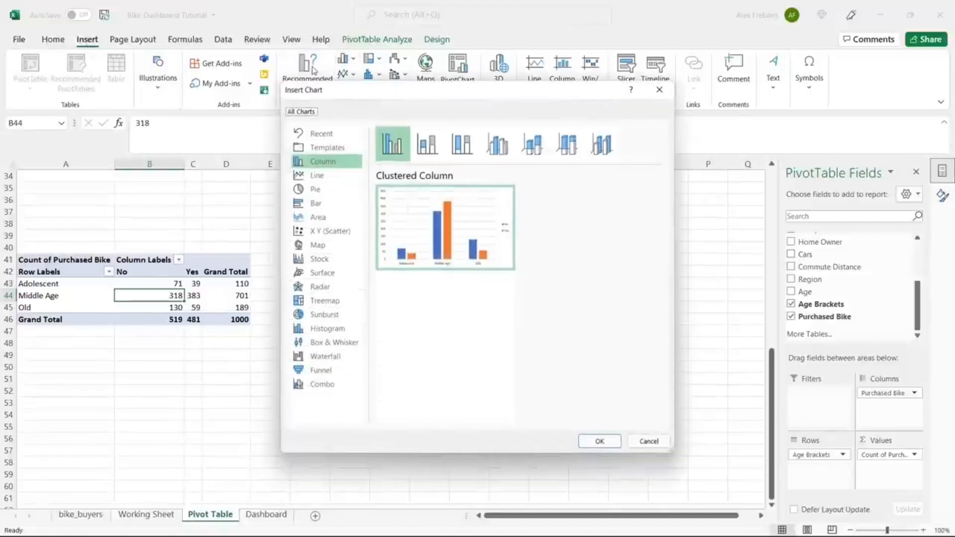
left_click(332, 178)
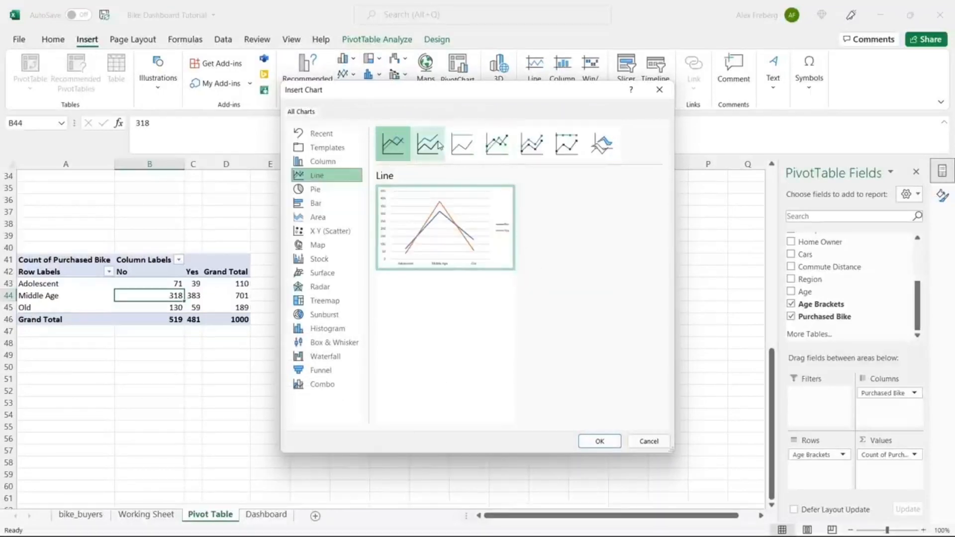
left_click(532, 144)
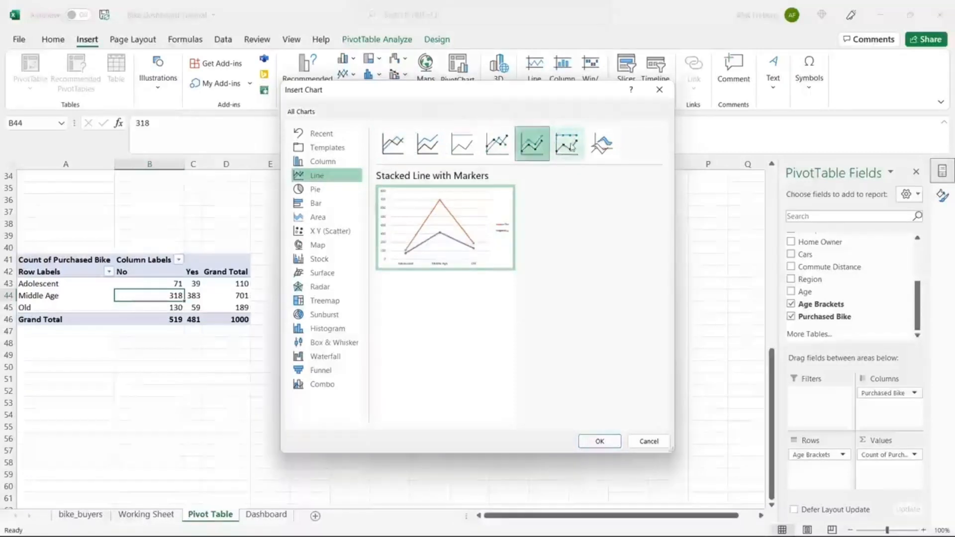
left_click(572, 145)
left_click(534, 147)
left_click(509, 145)
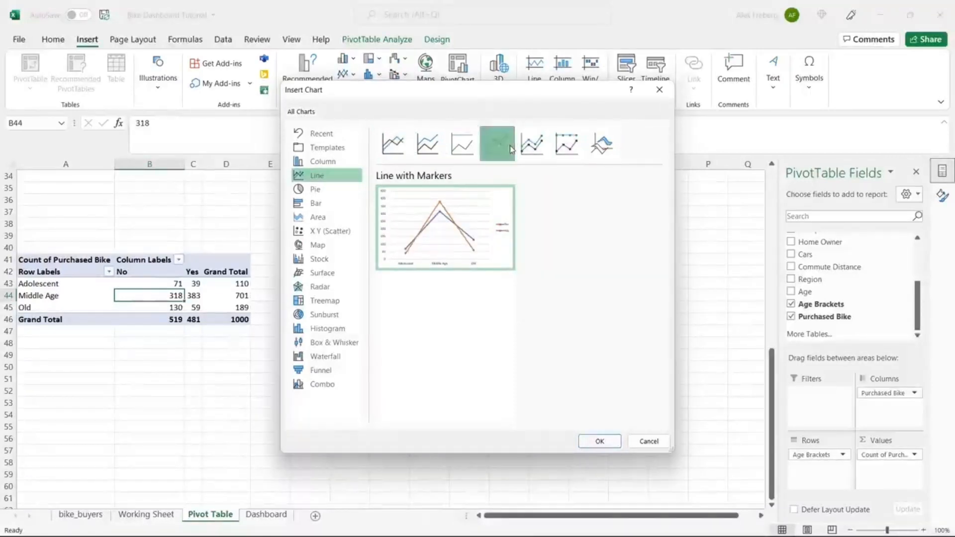
left_click(394, 144)
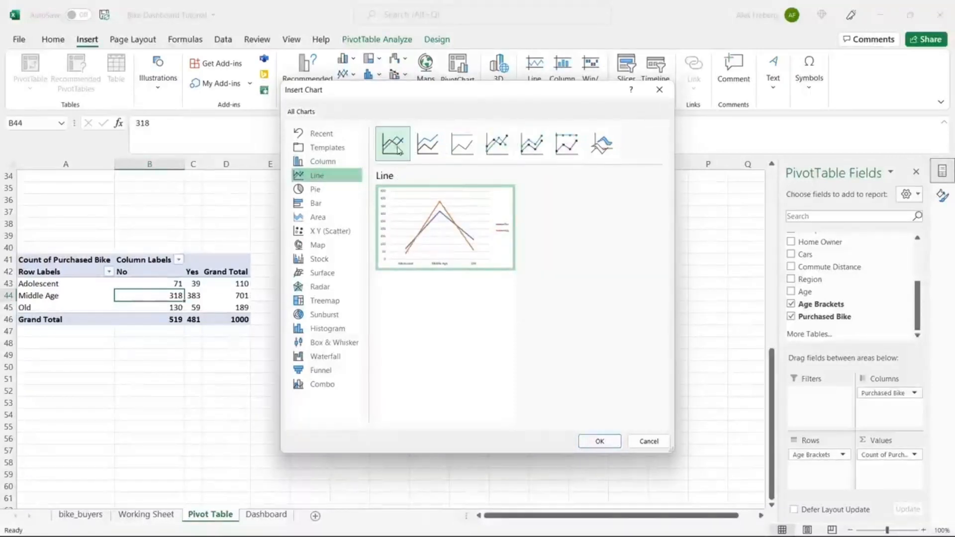
left_click(497, 144)
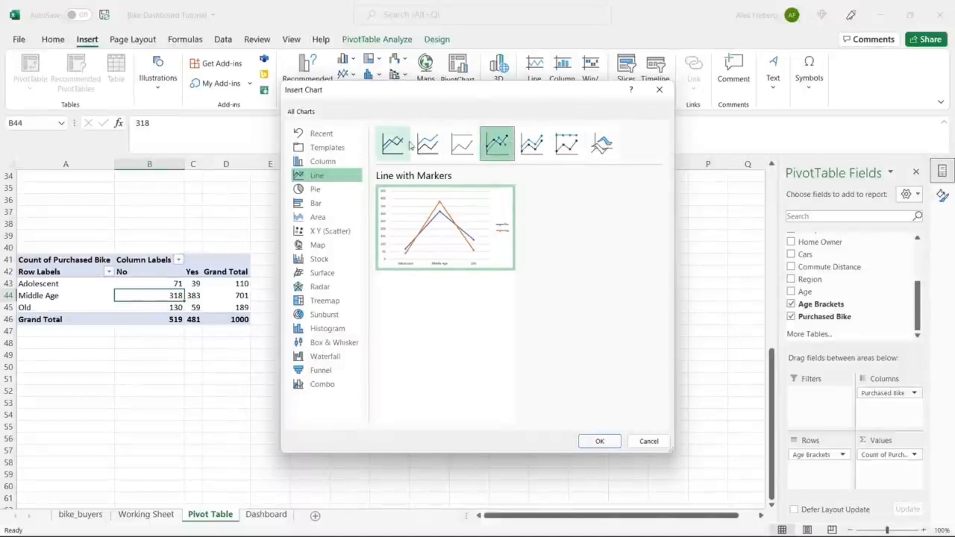
left_click(394, 145)
left_click(496, 144)
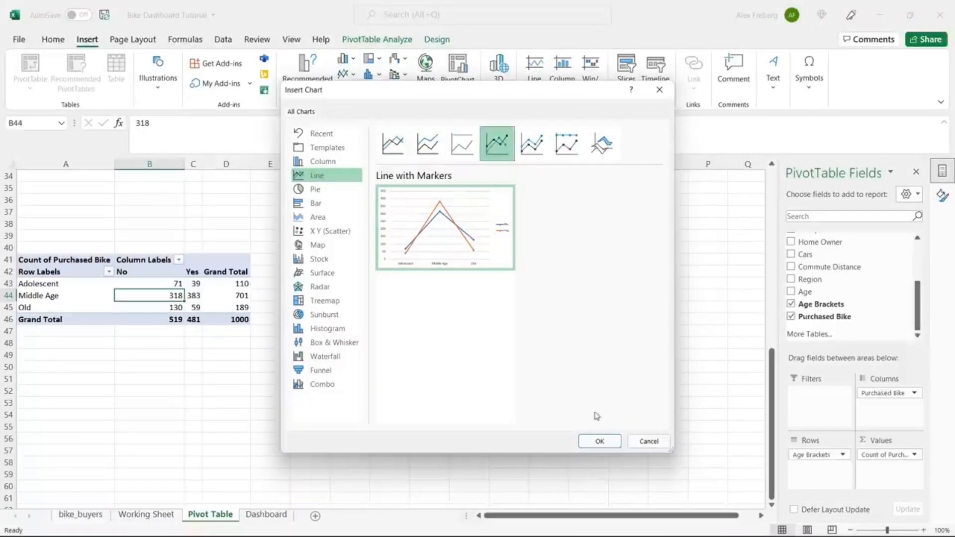
left_click(602, 442)
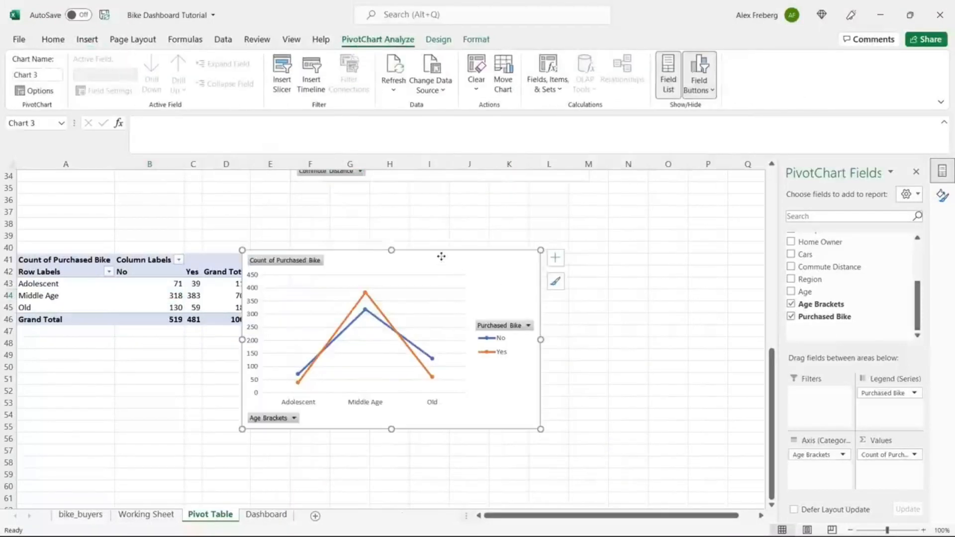
Step: Drag the age-bracket line chart right so it no longer covers PivotTable34
left_click_drag(442, 256, 481, 257)
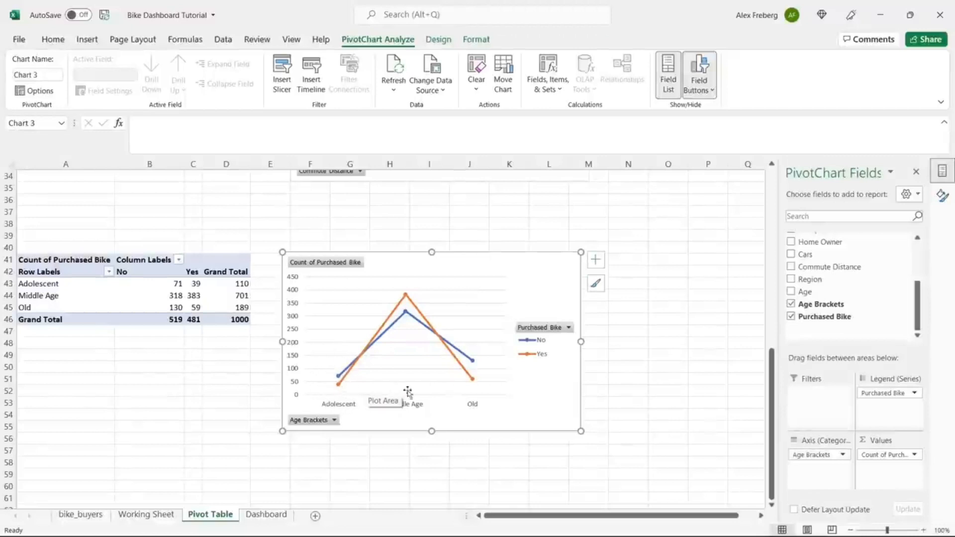
mouse_move(471, 387)
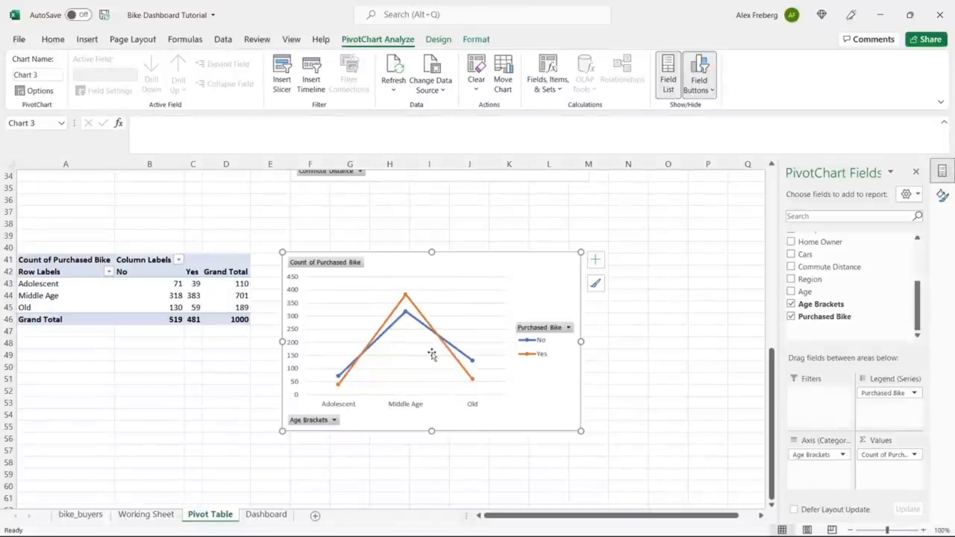
Step: Add a primary horizontal axis title reading 'Age Bracket' to the age chart
left_click(595, 259)
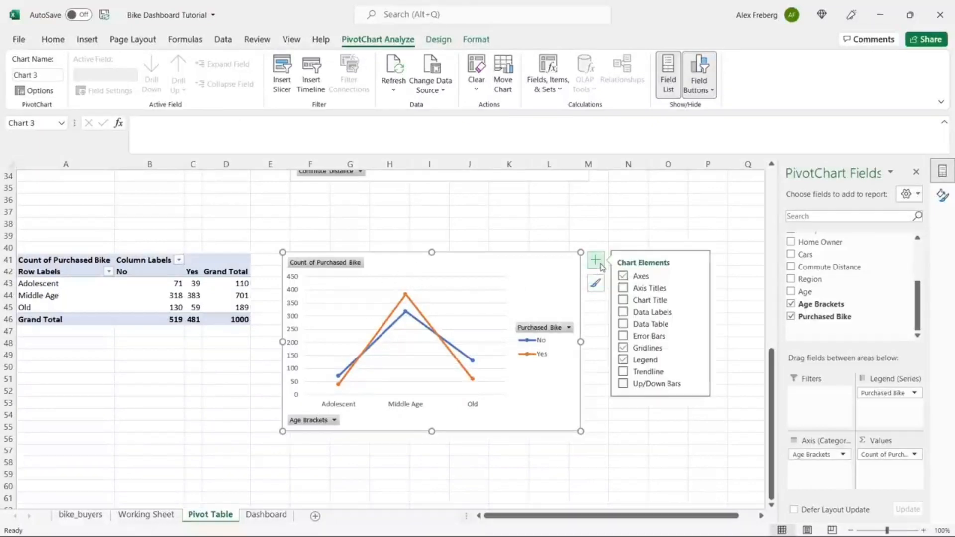
left_click(700, 288)
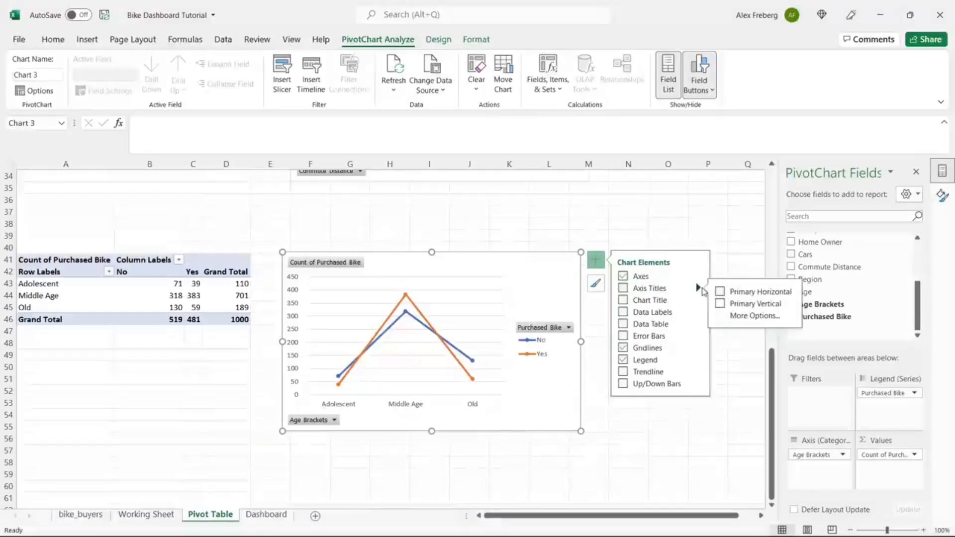
left_click(721, 304)
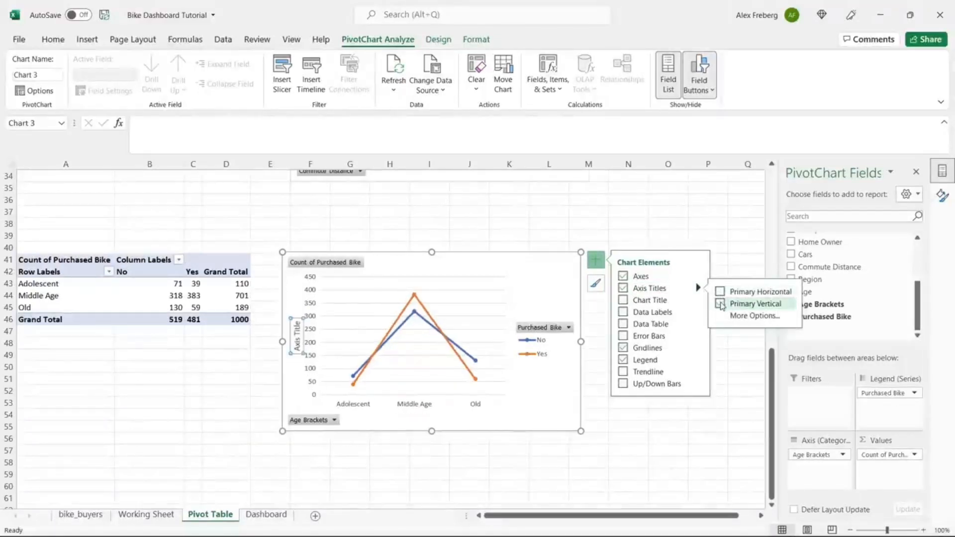
left_click(721, 304)
left_click(720, 292)
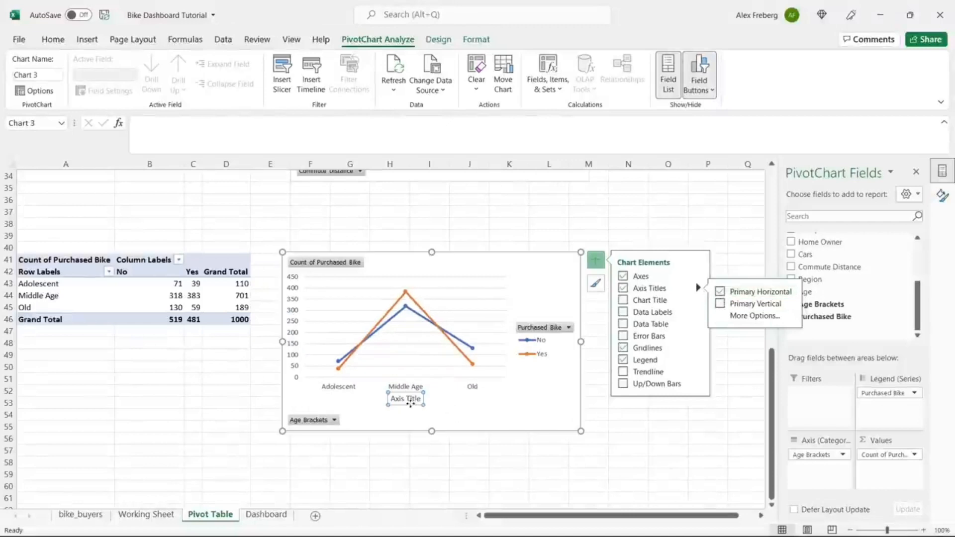
double_click(409, 402)
triple_click(411, 403)
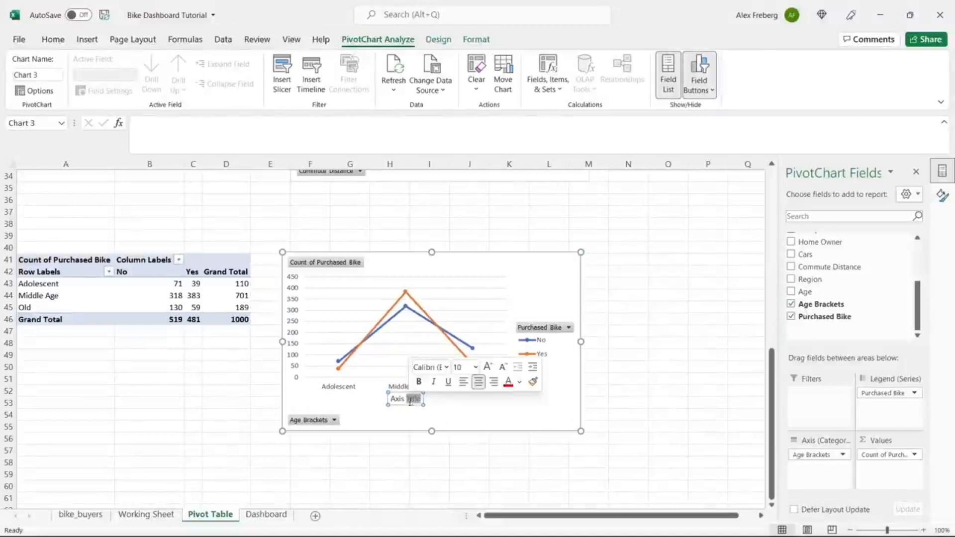
type("Age Bra")
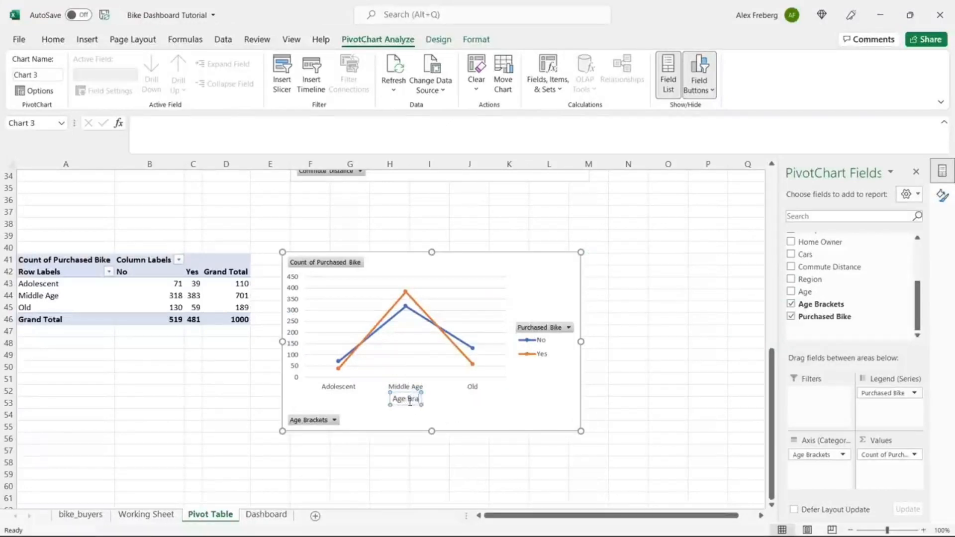
type("cker")
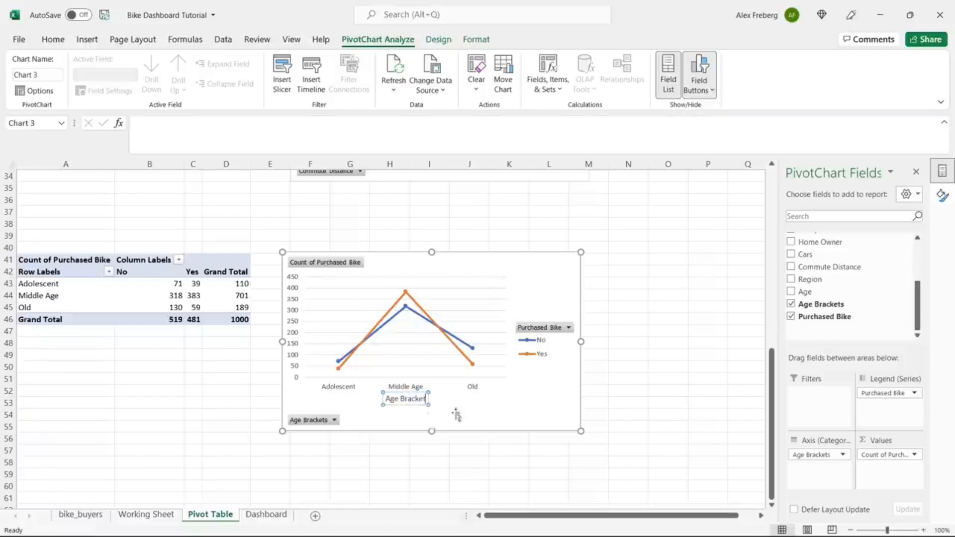
left_click(457, 415)
Step: Give the age chart the title 'Customer Age Brackets'
left_click(597, 260)
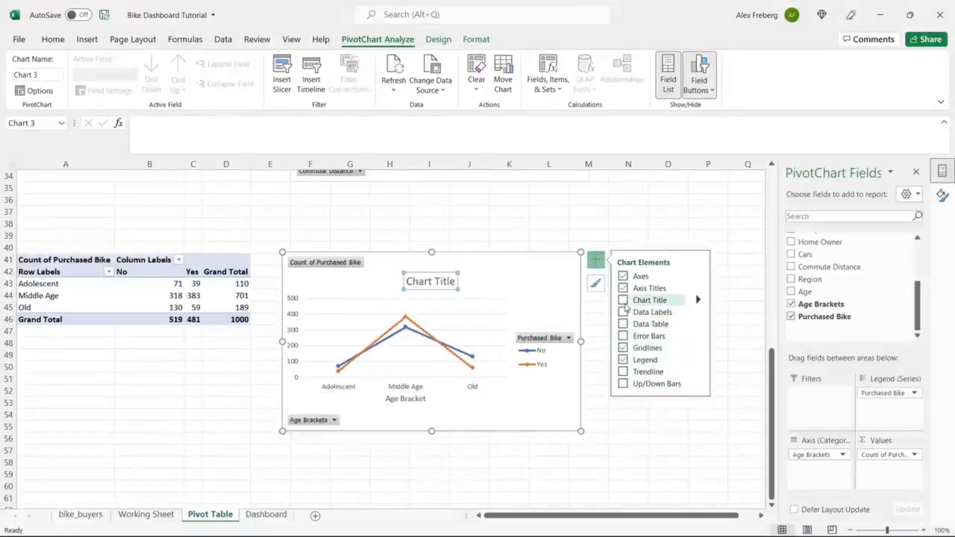
left_click(431, 289)
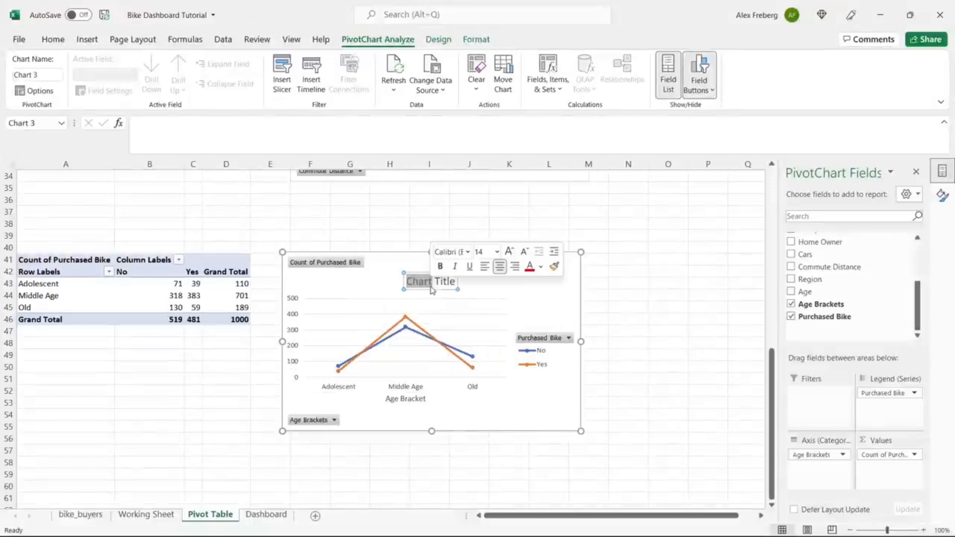
double_click(431, 289)
triple_click(431, 288)
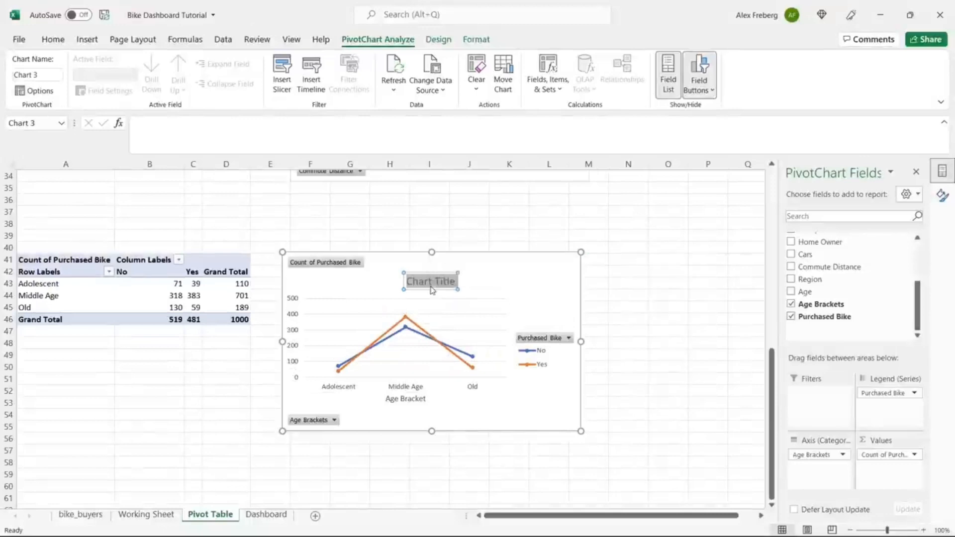
type("Customer Age")
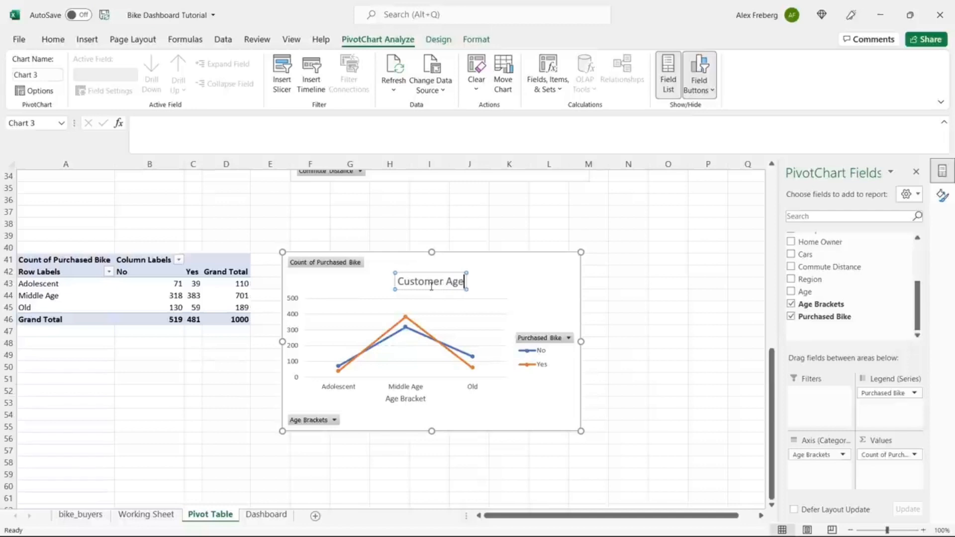
type(" Brac")
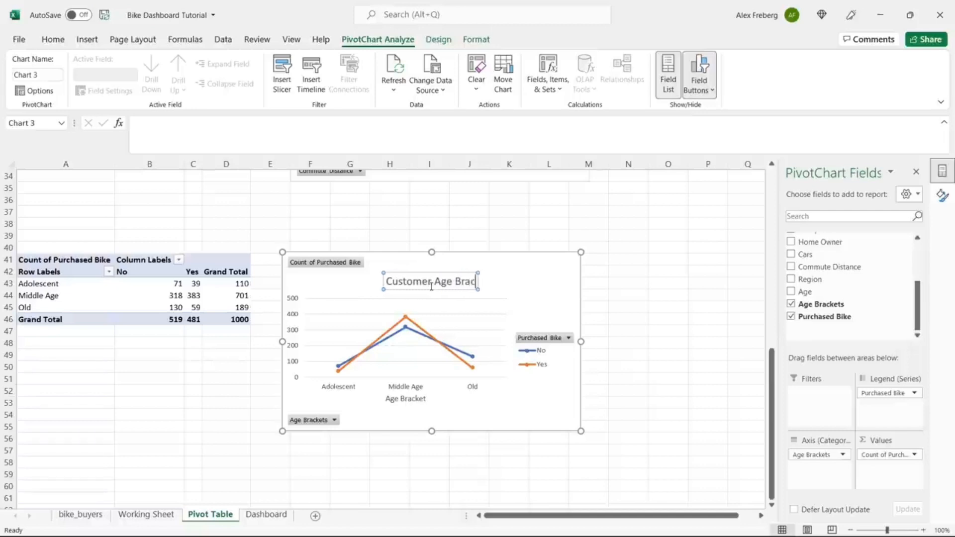
type("kets")
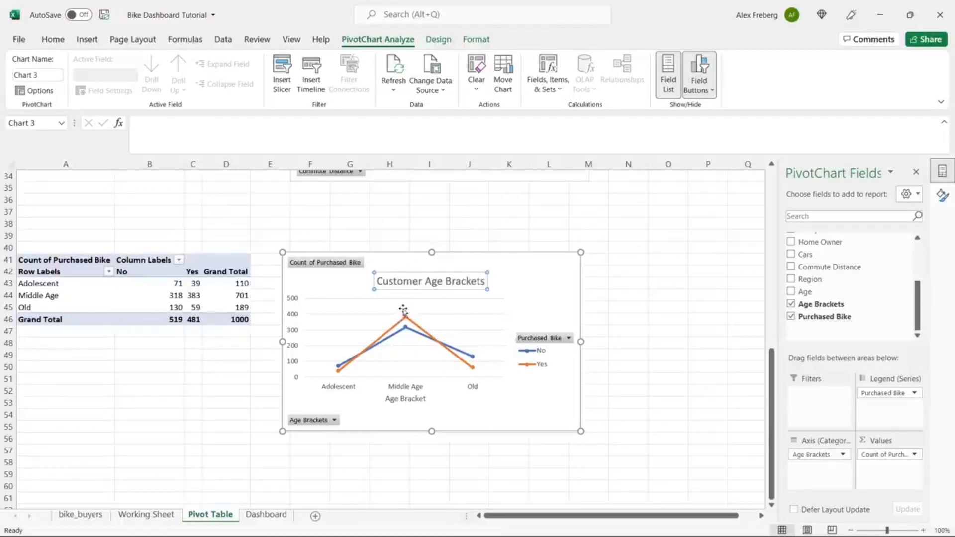
left_click(556, 277)
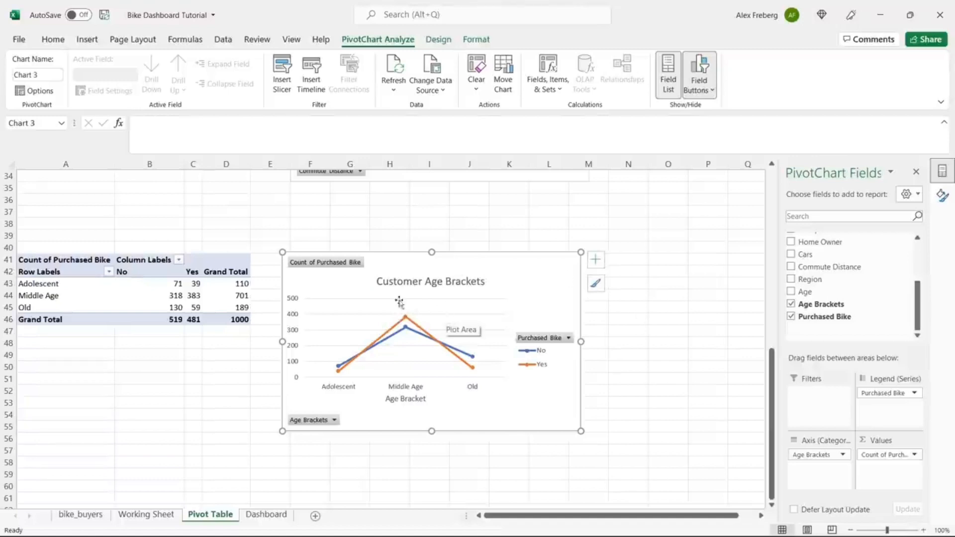
scroll(188, 359, "down", 1)
Step: Copy the age-bracket pivot table (A41:D46) and paste it at A58
left_click(130, 251)
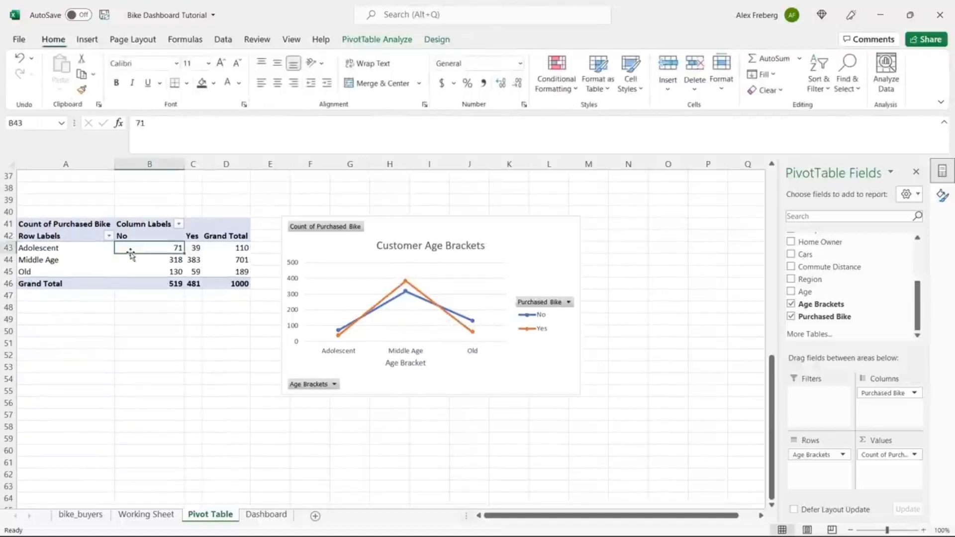
key("ctrl+c")
left_click(53, 225)
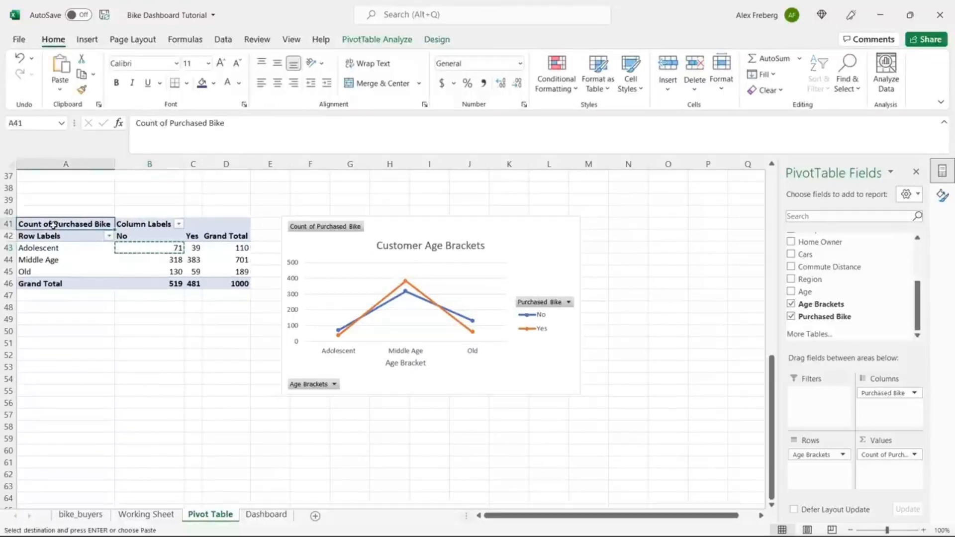
left_click(244, 283, "shift")
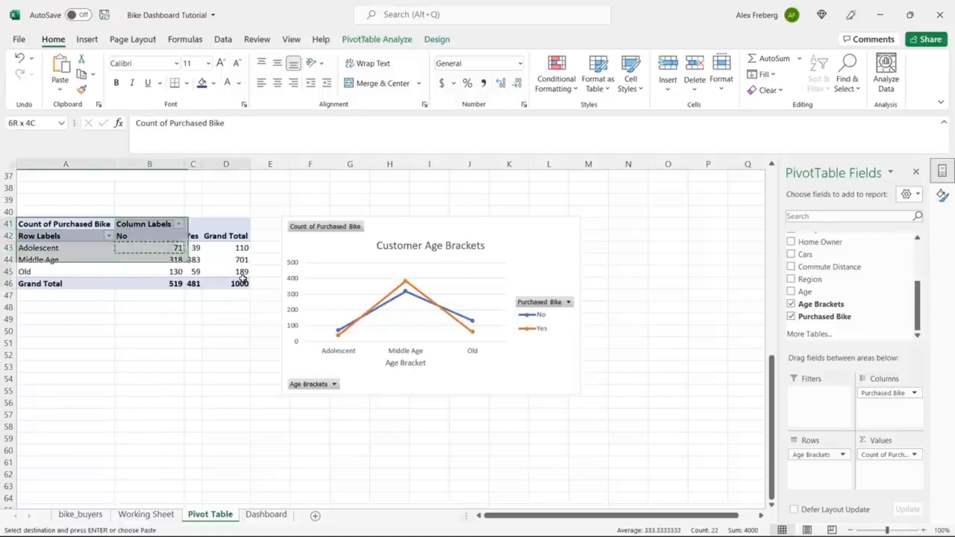
key("ctrl+c")
left_click(69, 426)
key("ctrl+v")
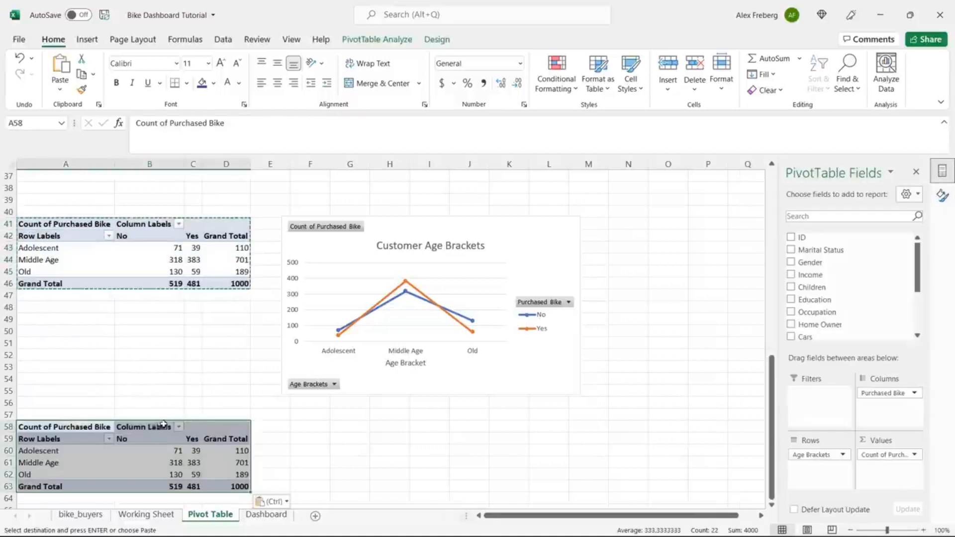
Step: In the A58 copy, replace the Age Brackets rows with individual Age
left_click(187, 453)
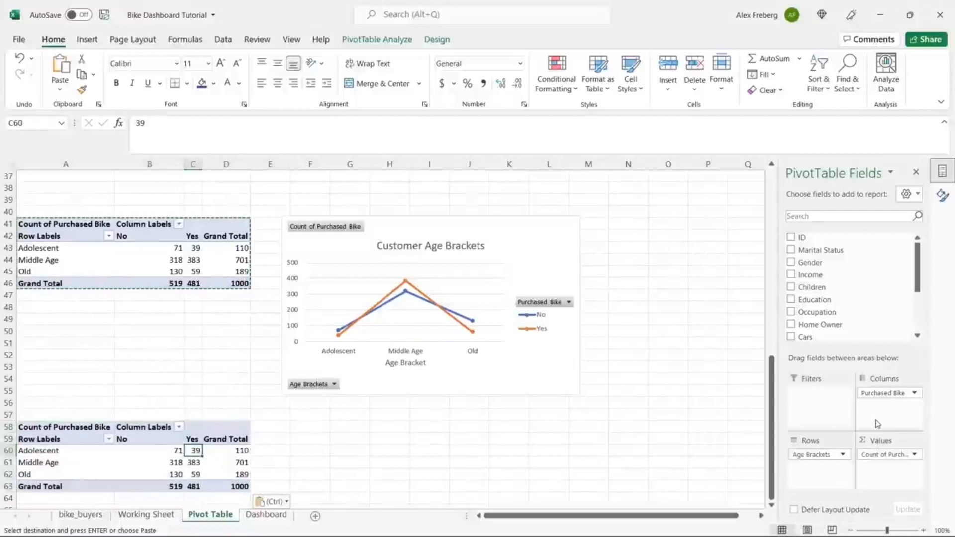
left_click_drag(824, 455, 871, 276)
scroll(917, 293, "down", 2)
scroll(918, 294, "down", 1)
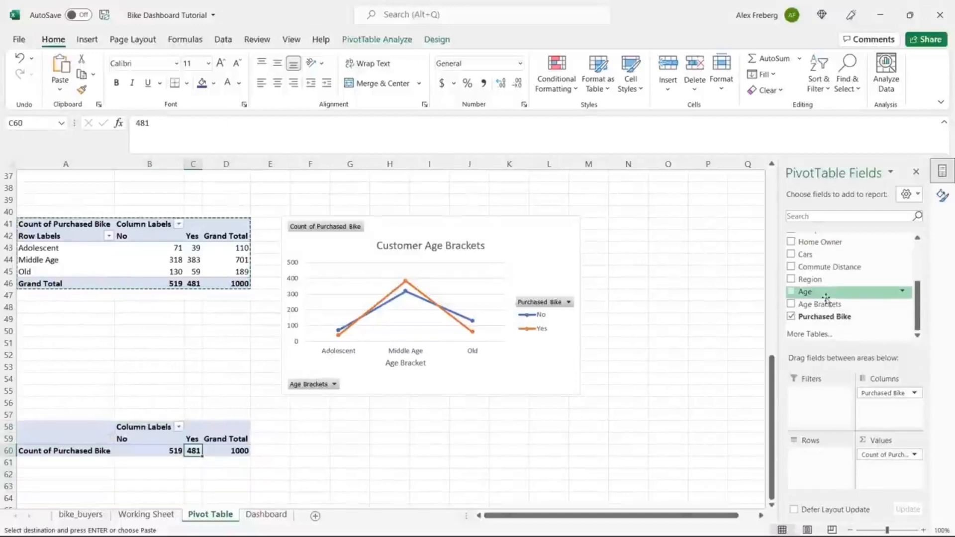
left_click_drag(806, 292, 805, 469)
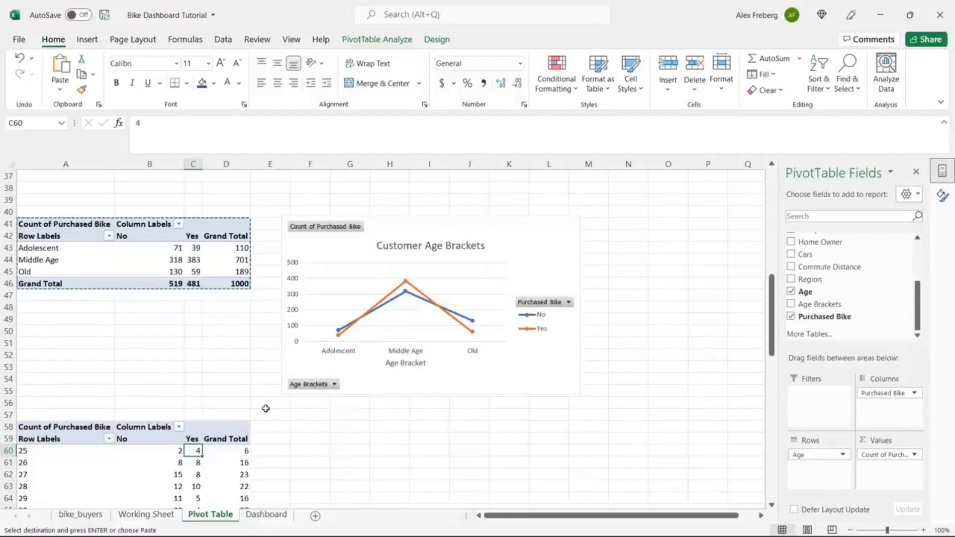
scroll(269, 413, "down", 3)
left_click(207, 391)
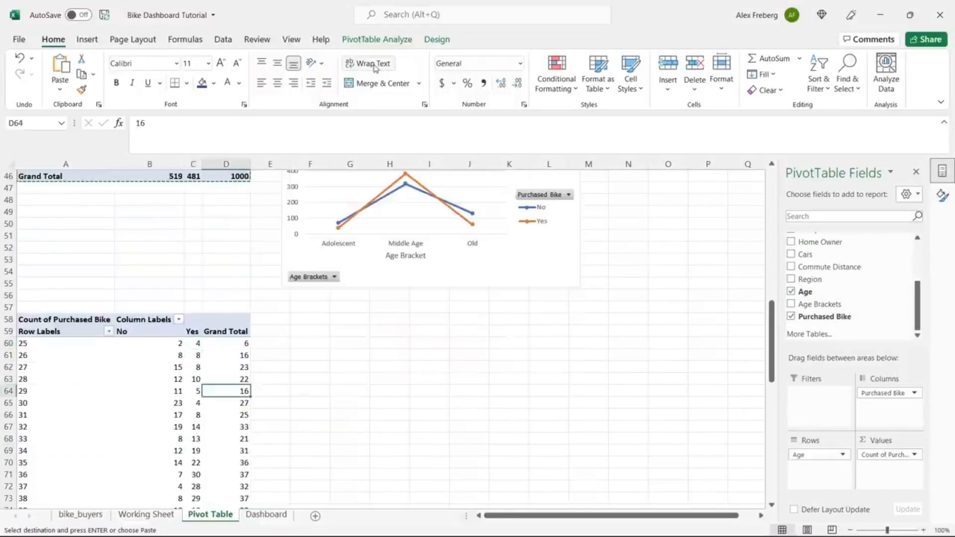
left_click(87, 39)
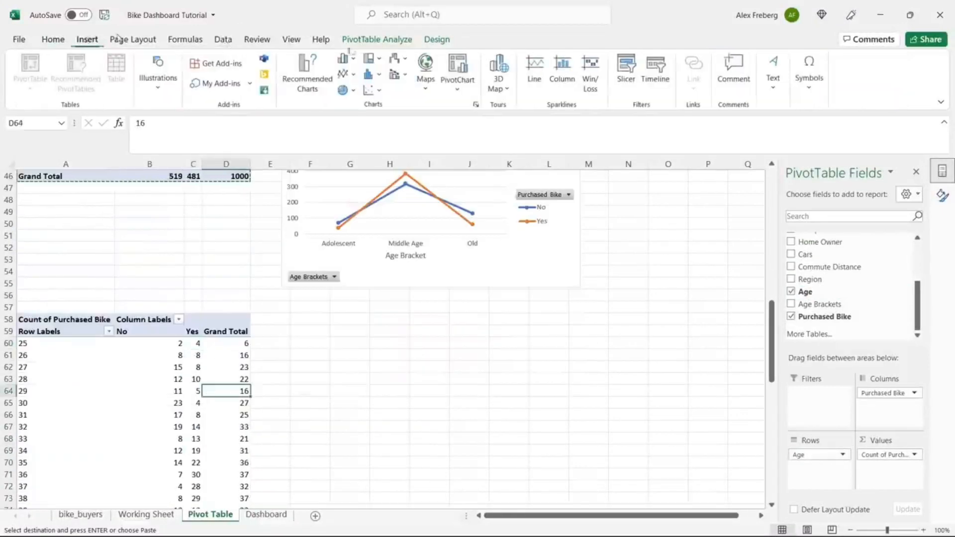
Step: Insert a Line with Markers chart for the Age pivot, place it below, and zoom to 90%
left_click(318, 67)
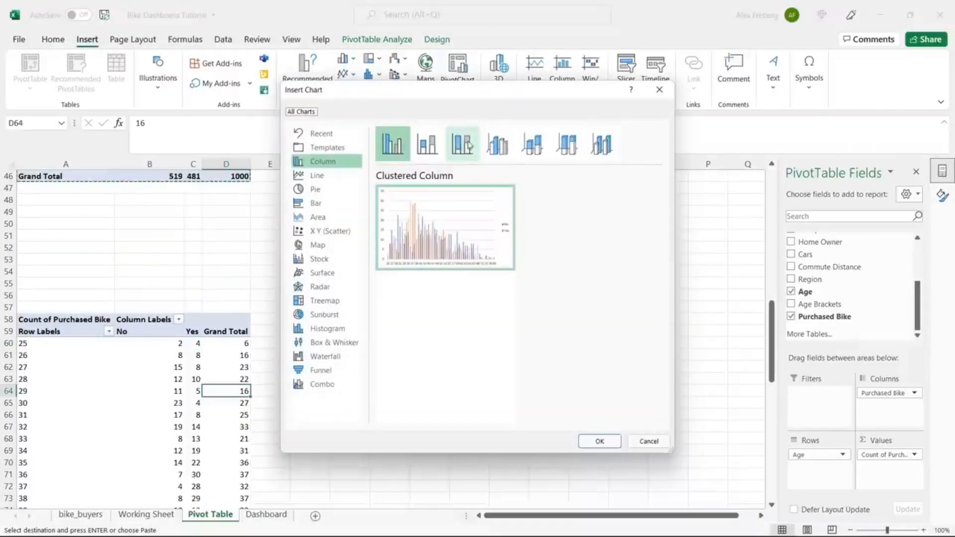
left_click(321, 175)
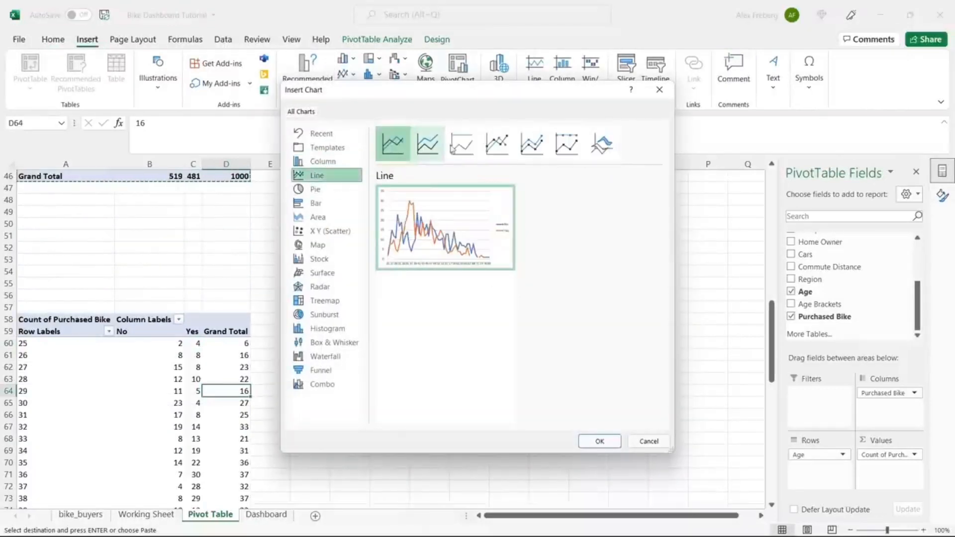
left_click(497, 144)
left_click(601, 440)
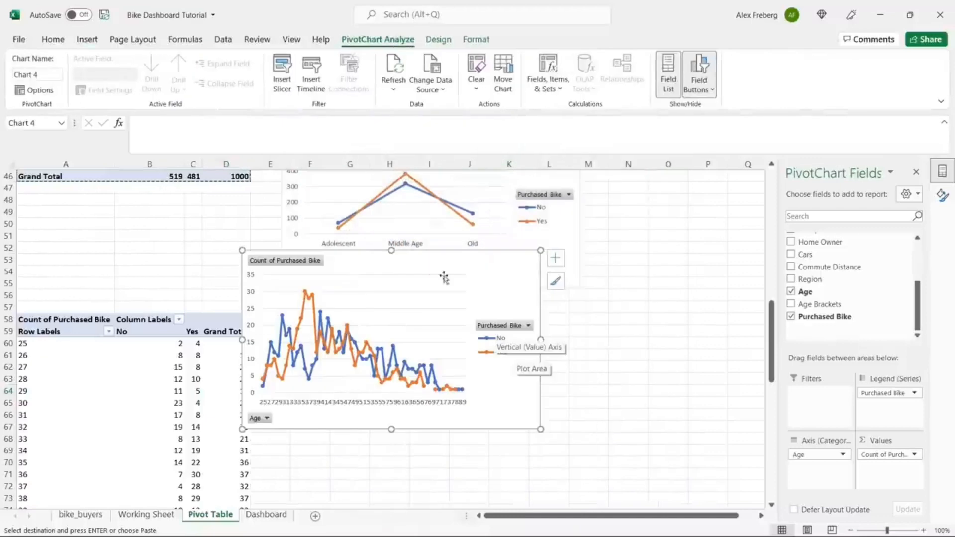
left_click_drag(420, 261, 456, 307)
scroll(586, 276, "up", 1)
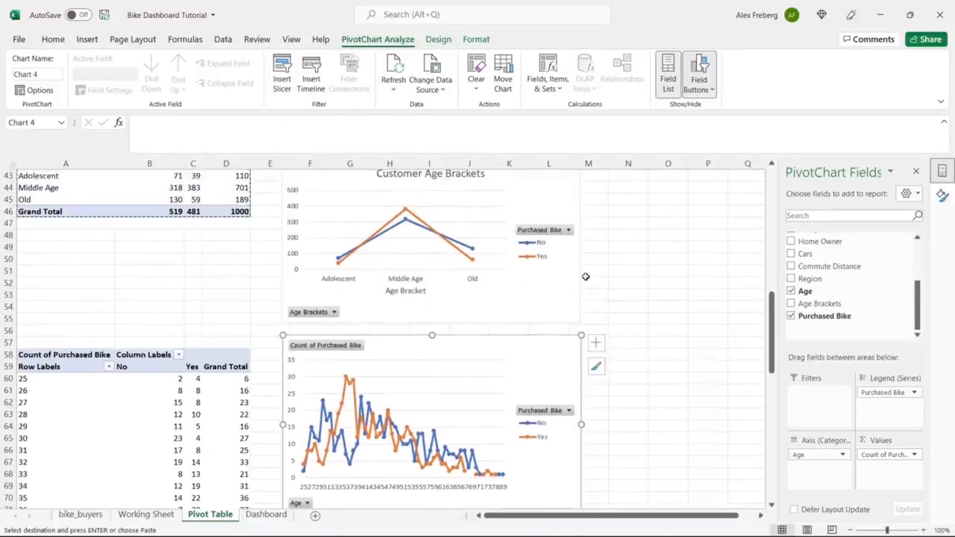
left_click(850, 530)
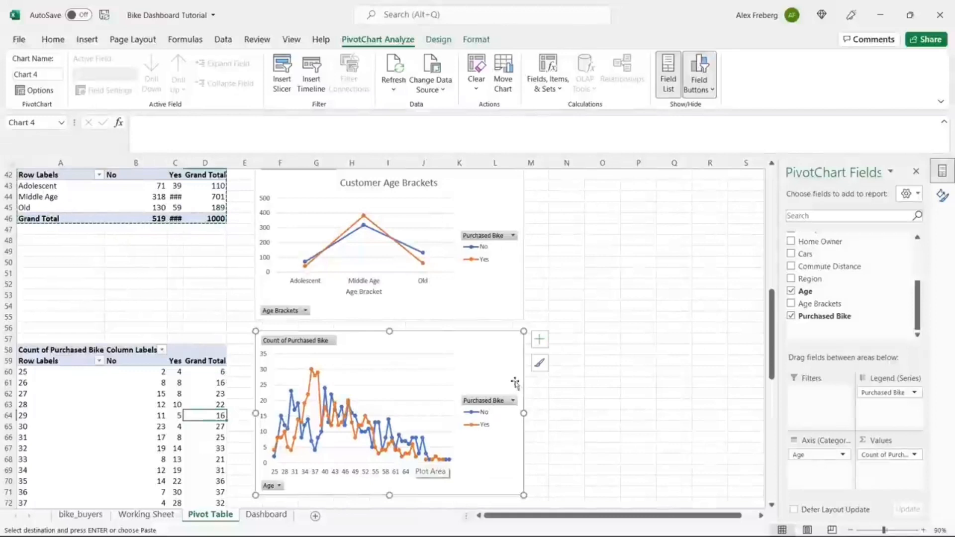
scroll(595, 305, "up", 1)
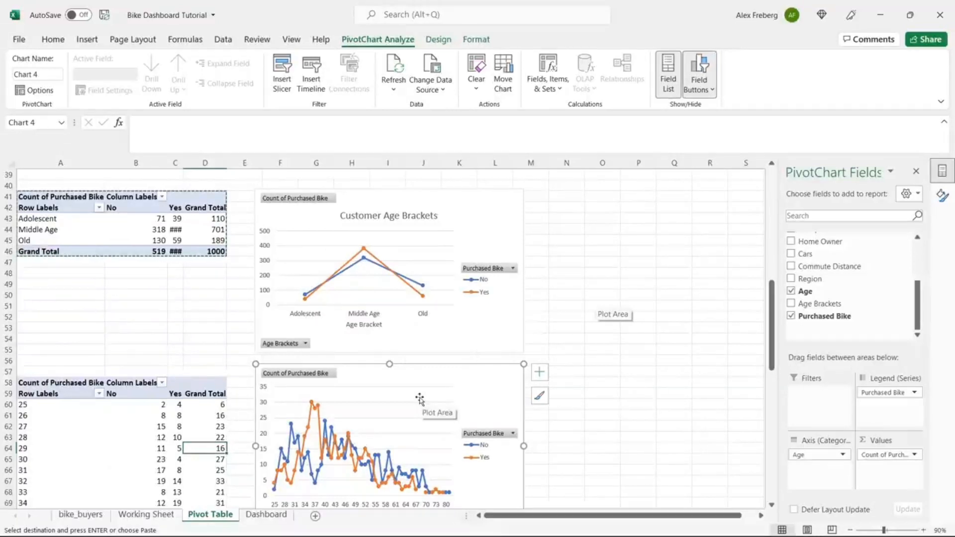
Step: Delete the individual-age line chart and try removing the A58 pivot table
key("Delete")
left_click(174, 438)
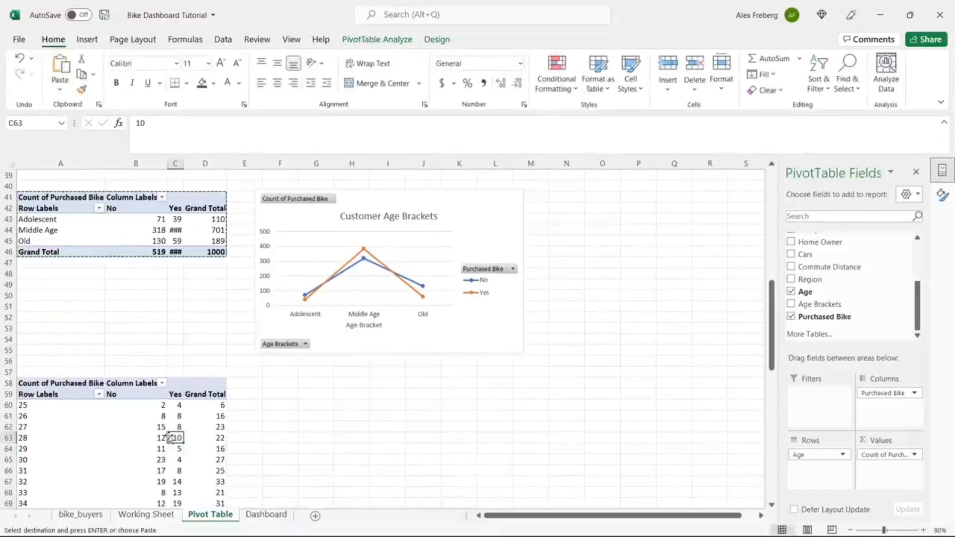
key("Delete")
left_click(480, 308)
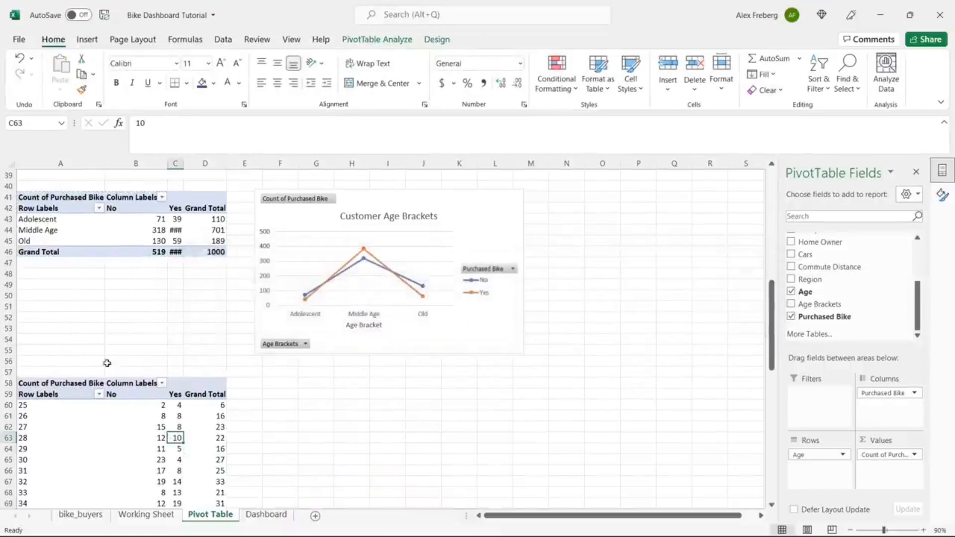
left_click(80, 394)
left_click(135, 328)
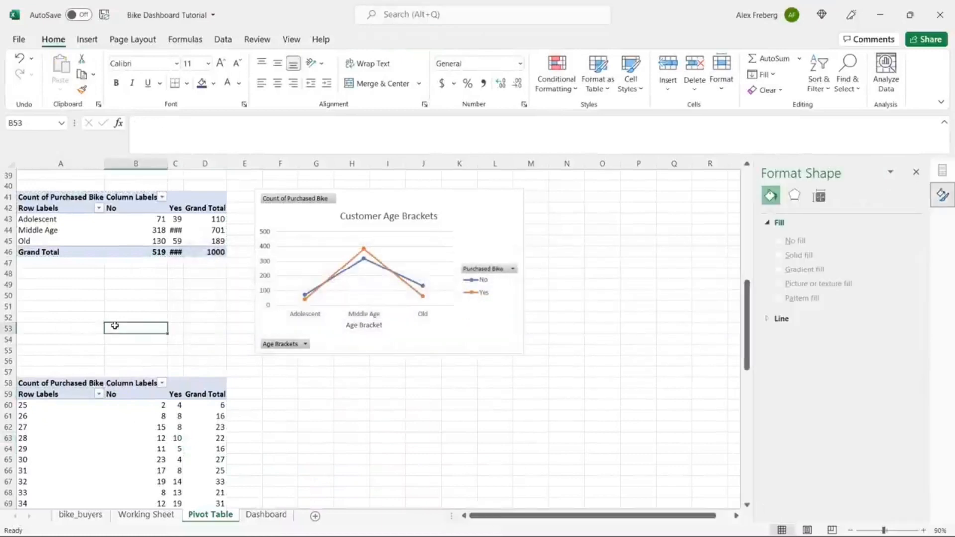
scroll(115, 325, "up", 2)
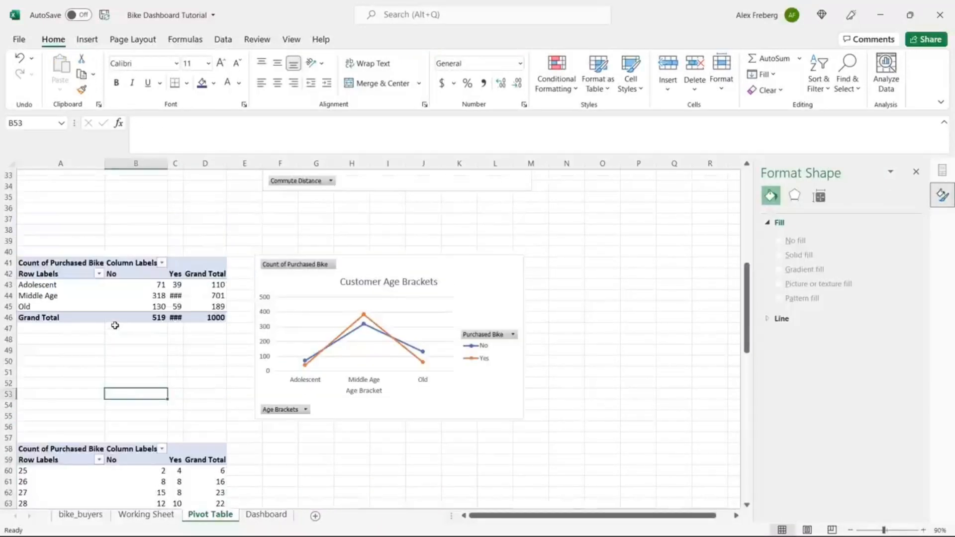
Step: On the Working Sheet, edit M2's formula to labels Adolescent 0-30, Middle Age 31-54, Old 55+
left_click(146, 516)
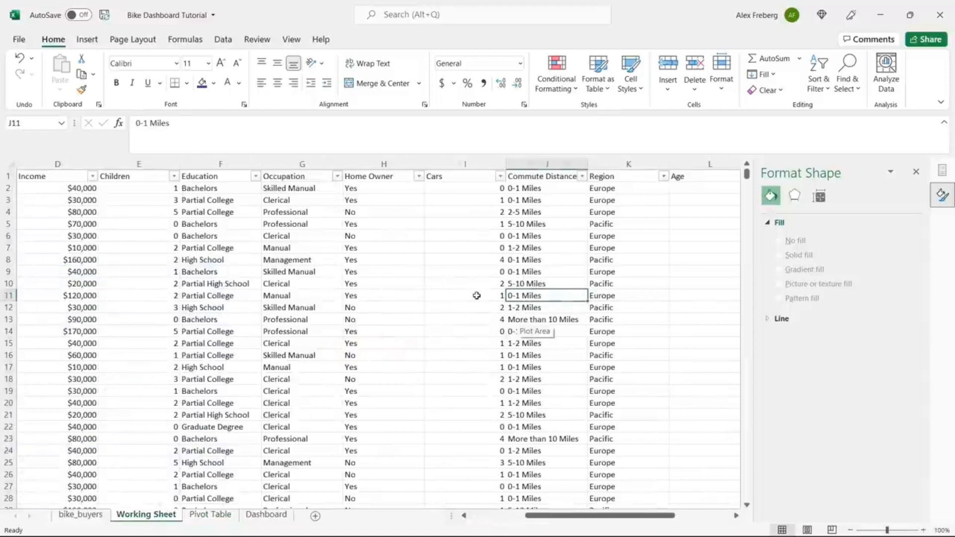
scroll(458, 296, "right", 5)
scroll(458, 296, "left", 2)
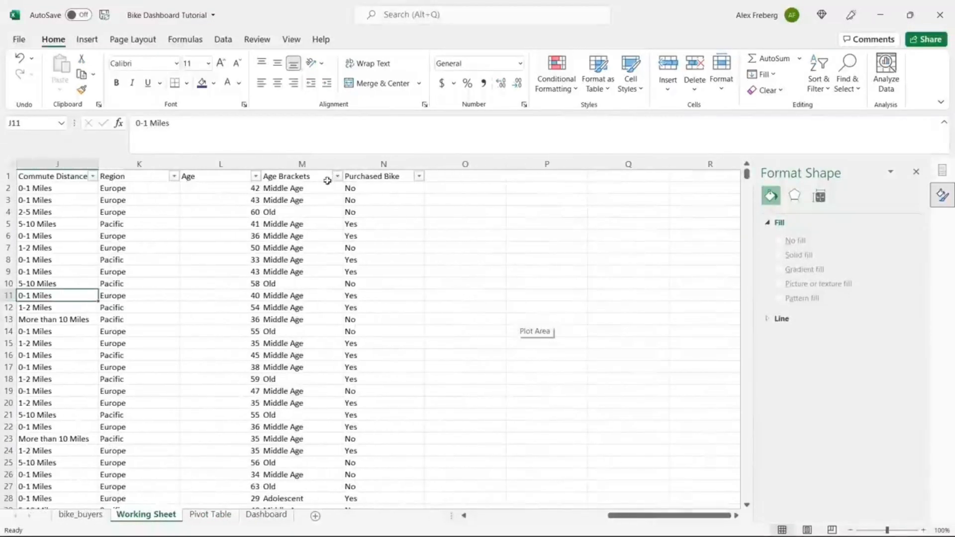
left_click(315, 191)
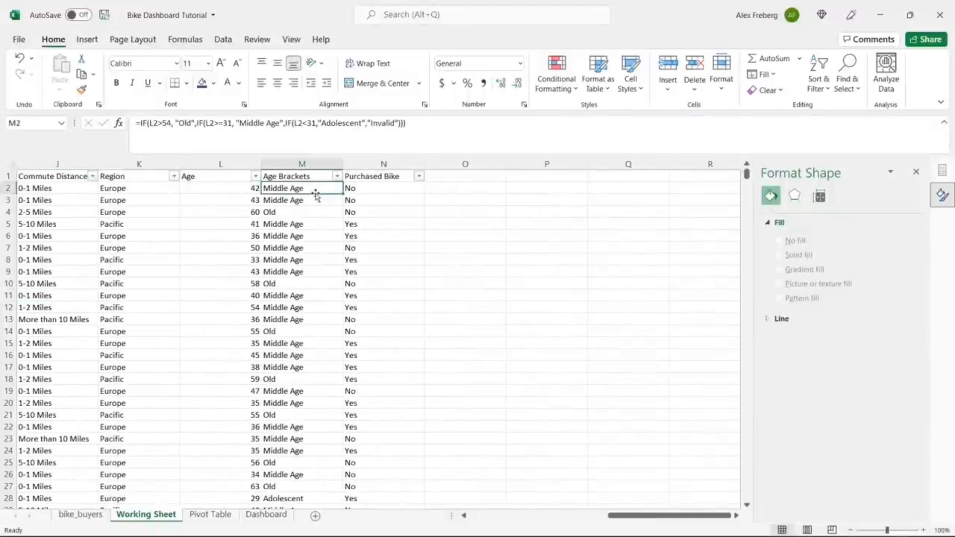
left_click(363, 125)
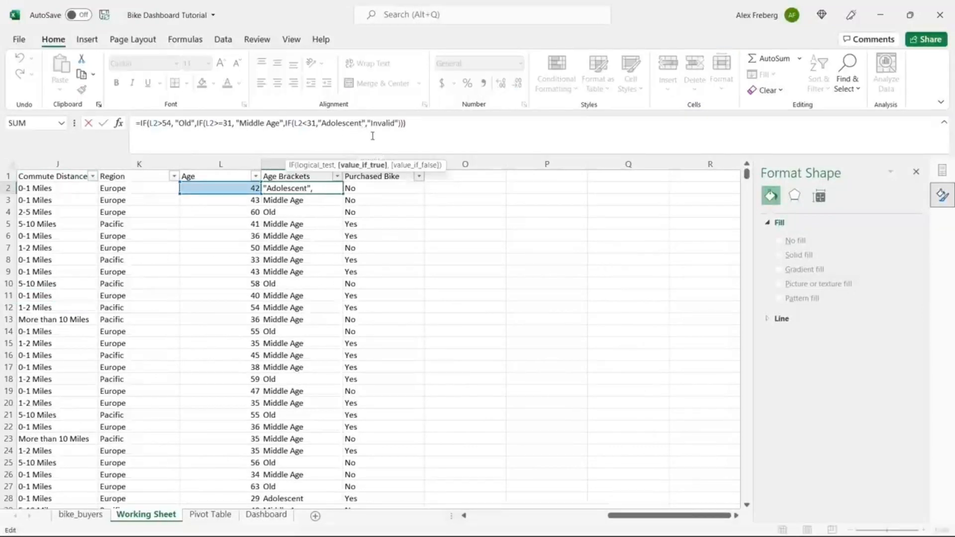
type("0-")
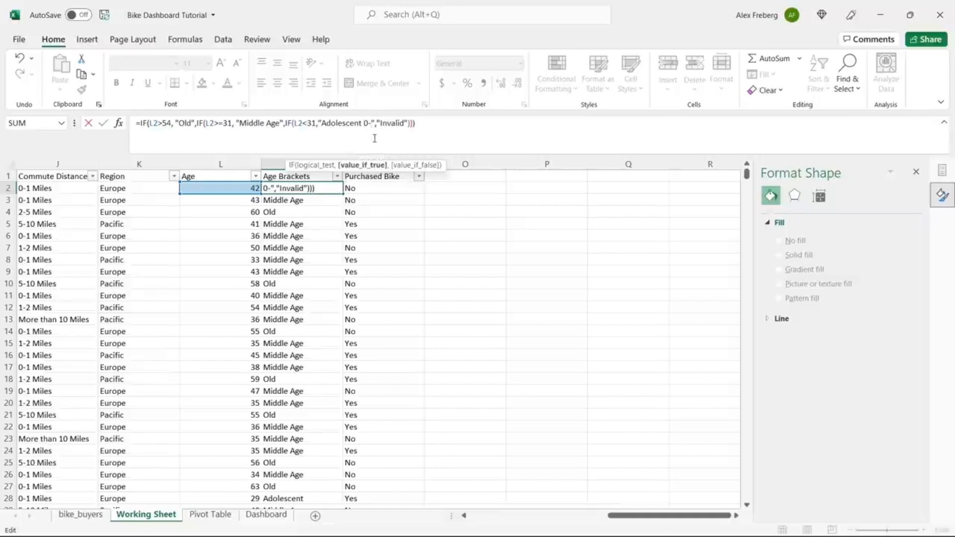
type("30")
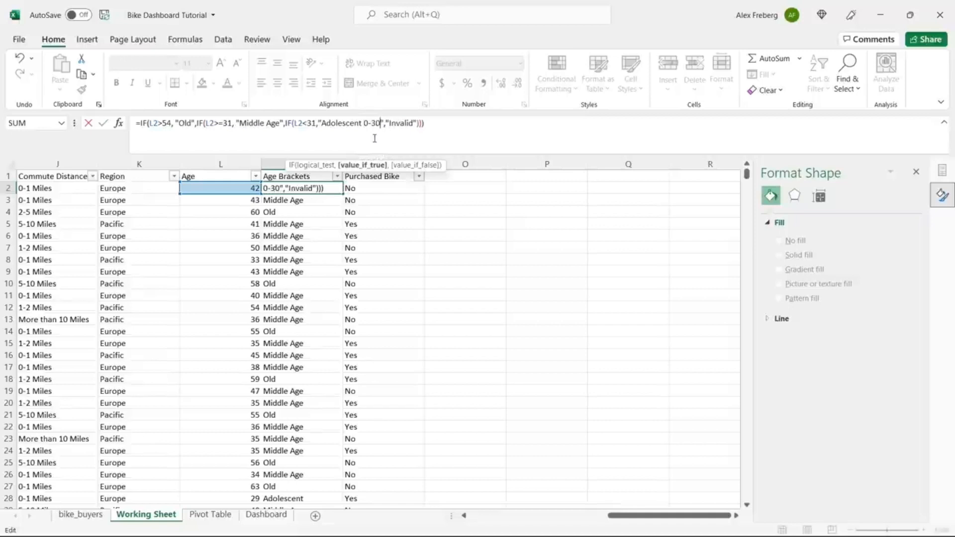
left_click(279, 124)
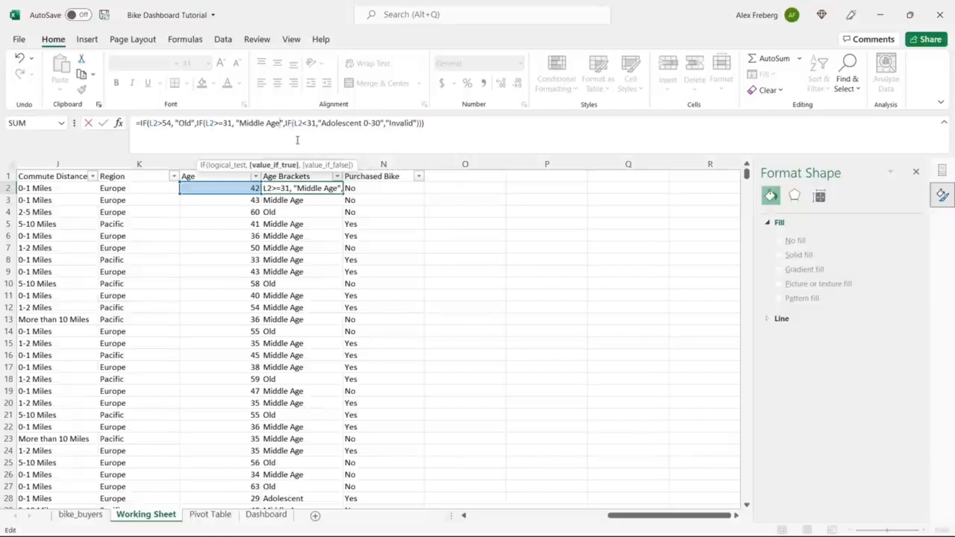
type("31-")
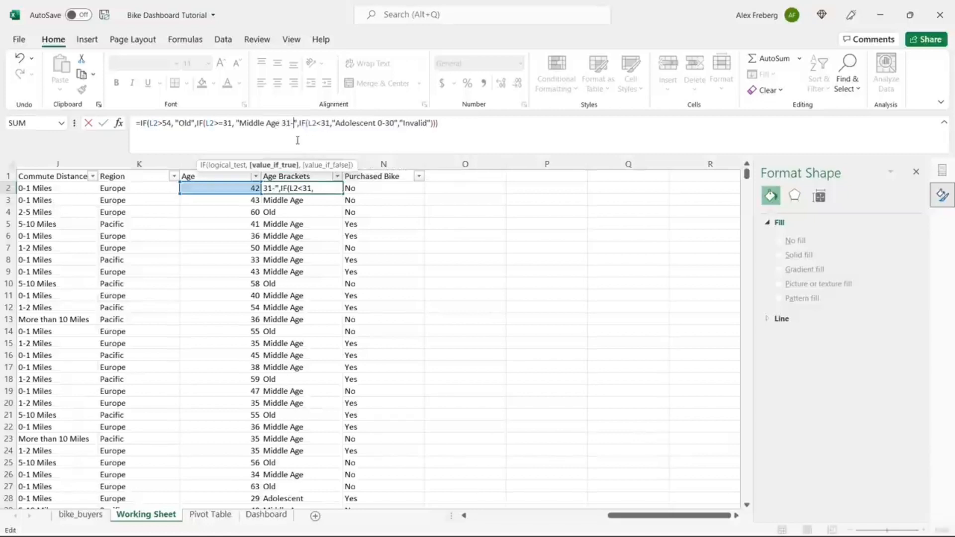
type("54")
left_click(193, 124)
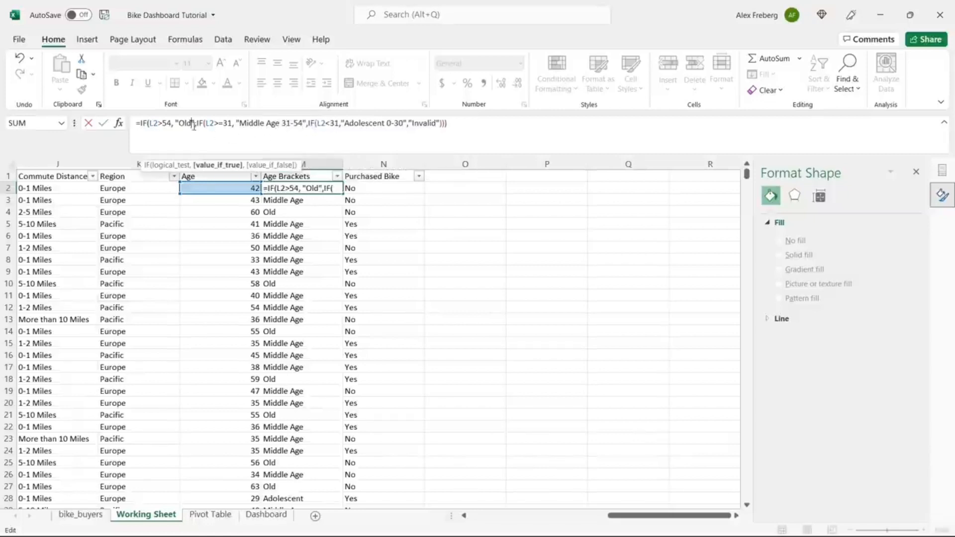
type("55+")
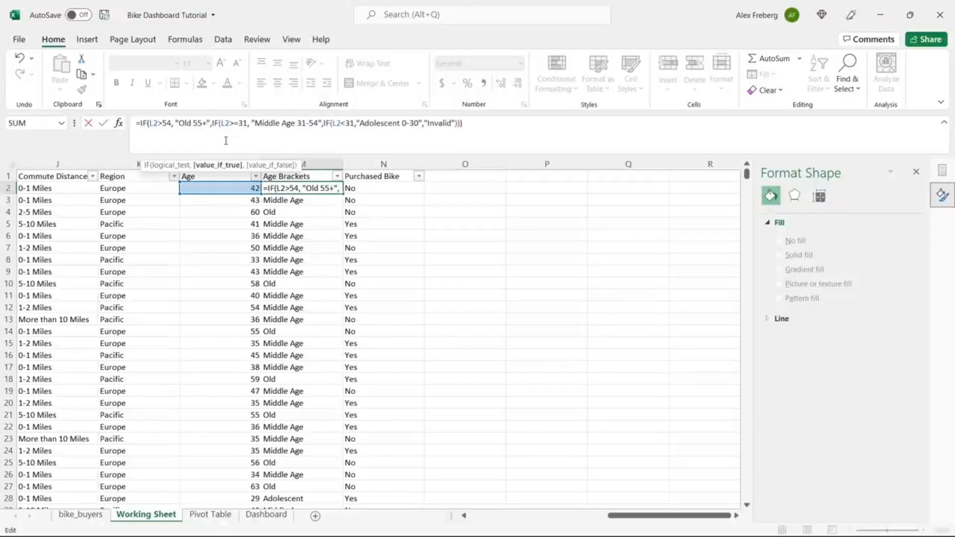
key("Return")
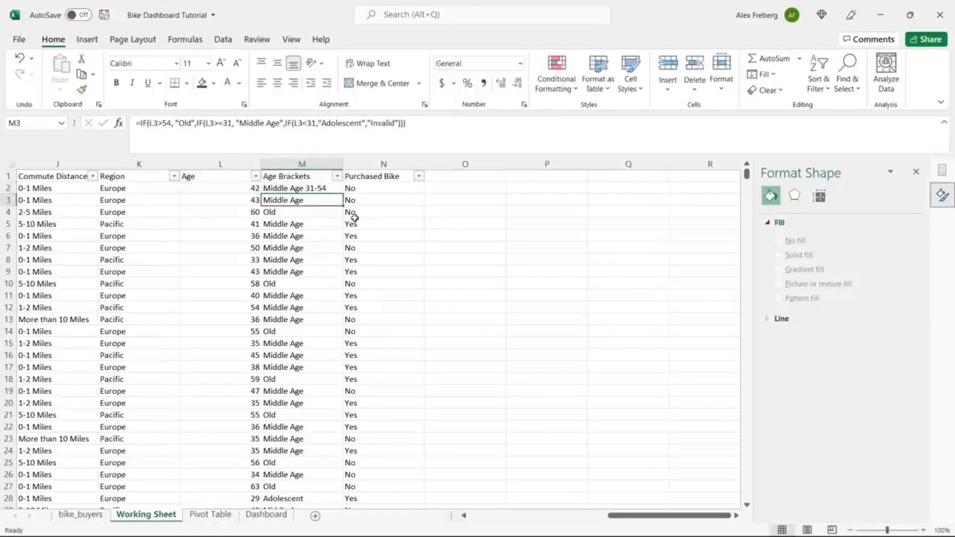
Step: Fill the updated M2 formula down column M and return to the Pivot Table sheet
left_click(334, 190)
double_click(334, 190)
left_click(398, 213)
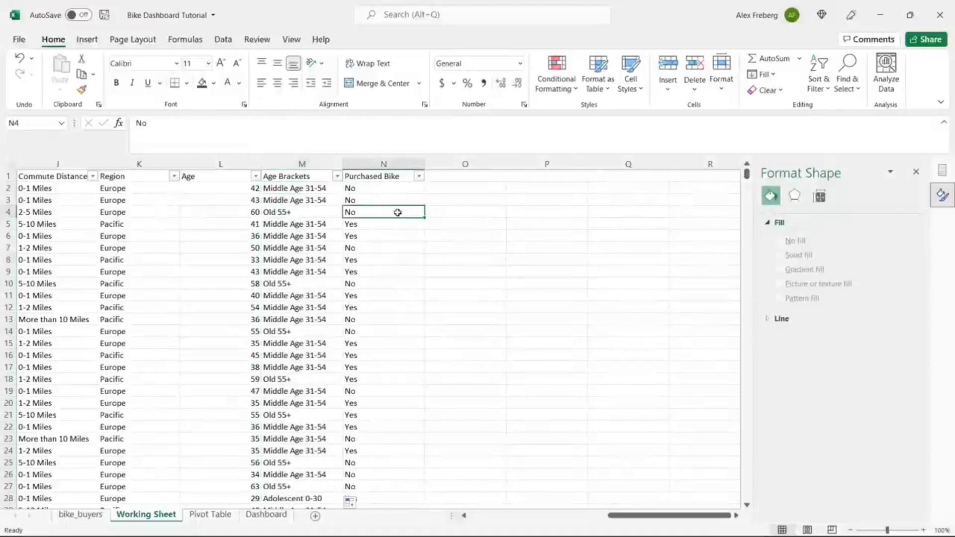
left_click(212, 517)
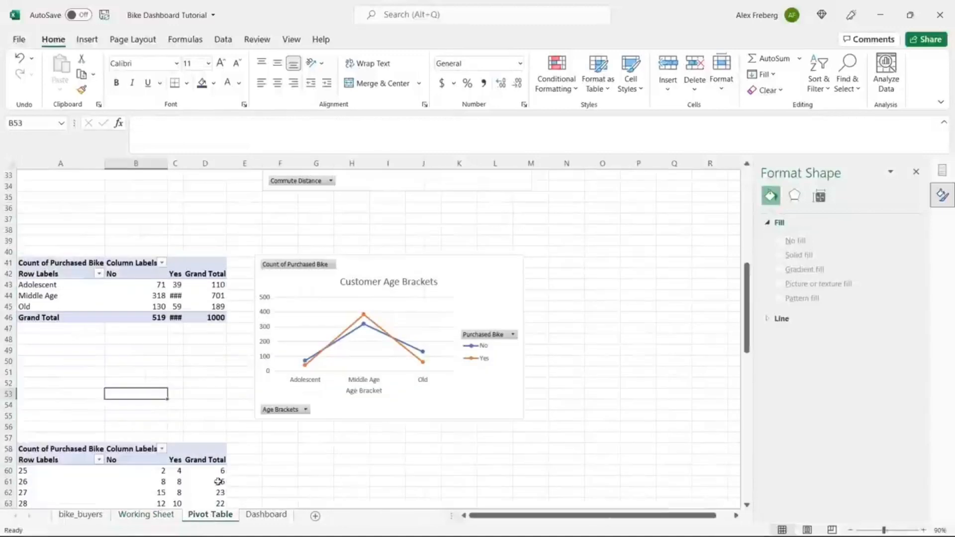
Step: Refresh All to preview the new range labels in the pivot, then undo the refresh
left_click(209, 307)
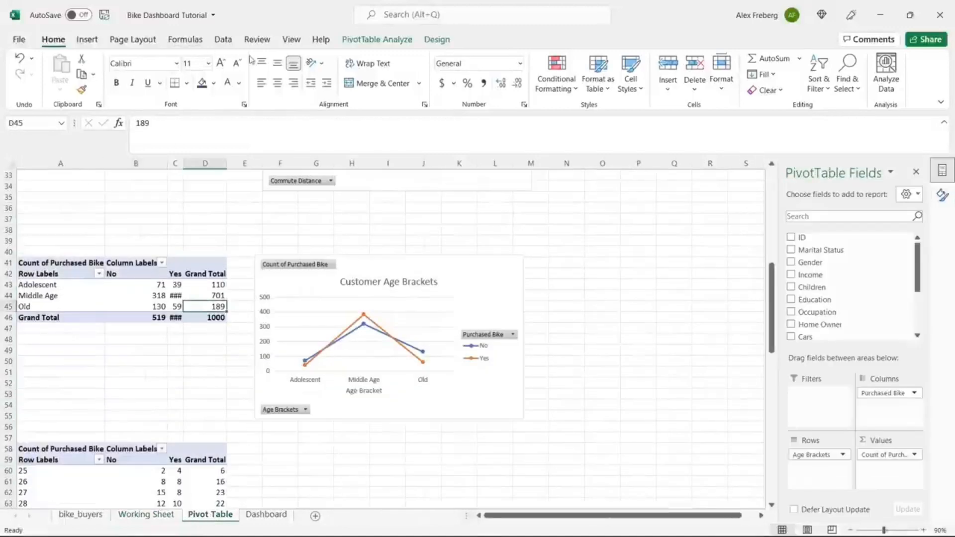
left_click(223, 40)
left_click(231, 75)
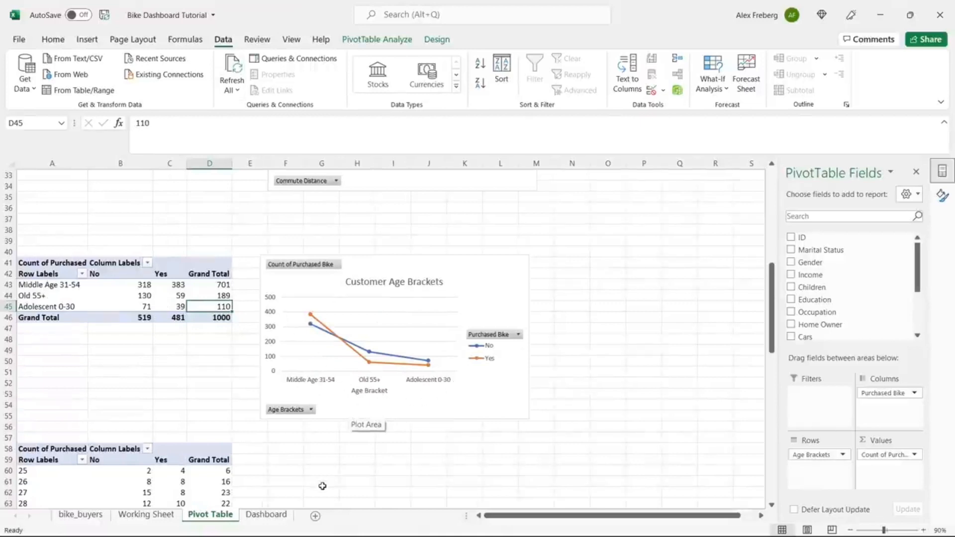
left_click(150, 515)
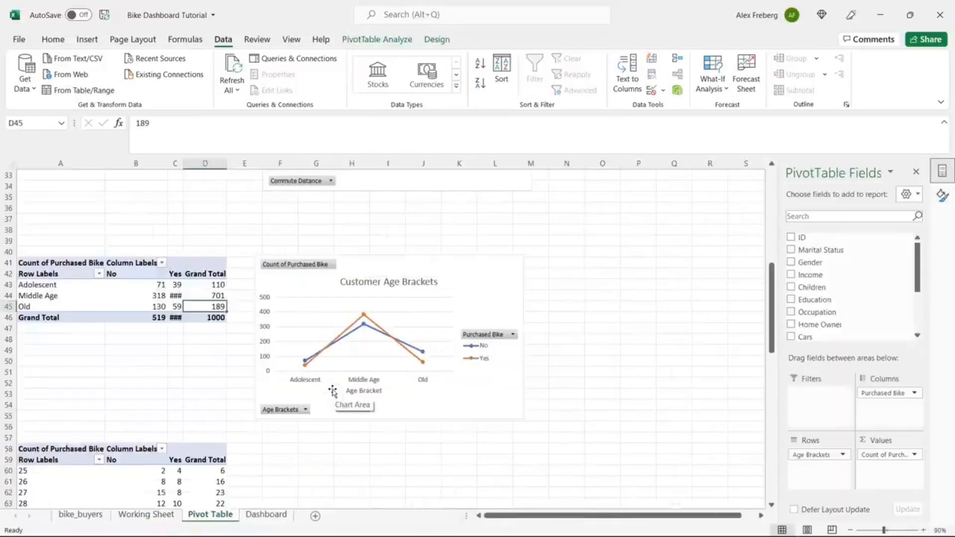
left_click(155, 516)
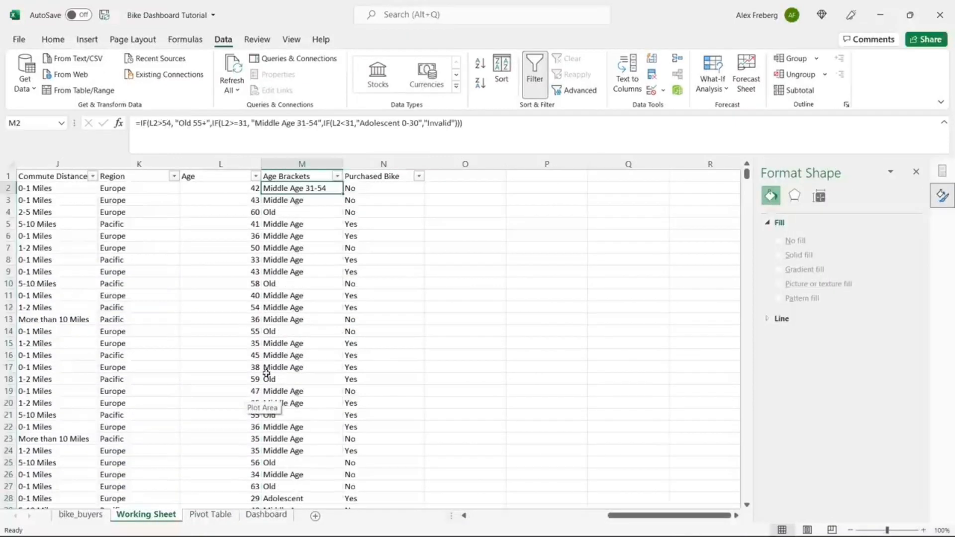
Step: Undo the column M formula change to restore the original bracket labels
key("ctrl+z")
left_click(441, 262)
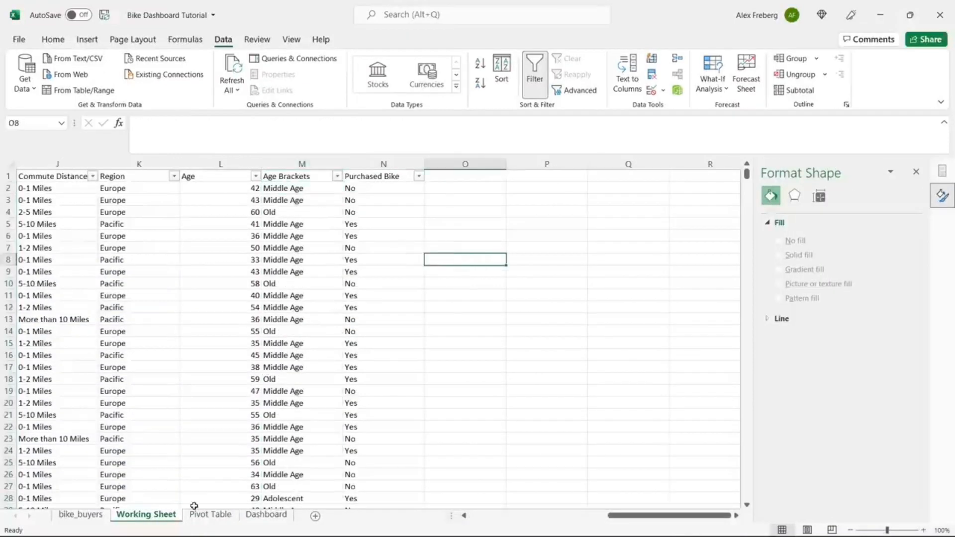
left_click(197, 514)
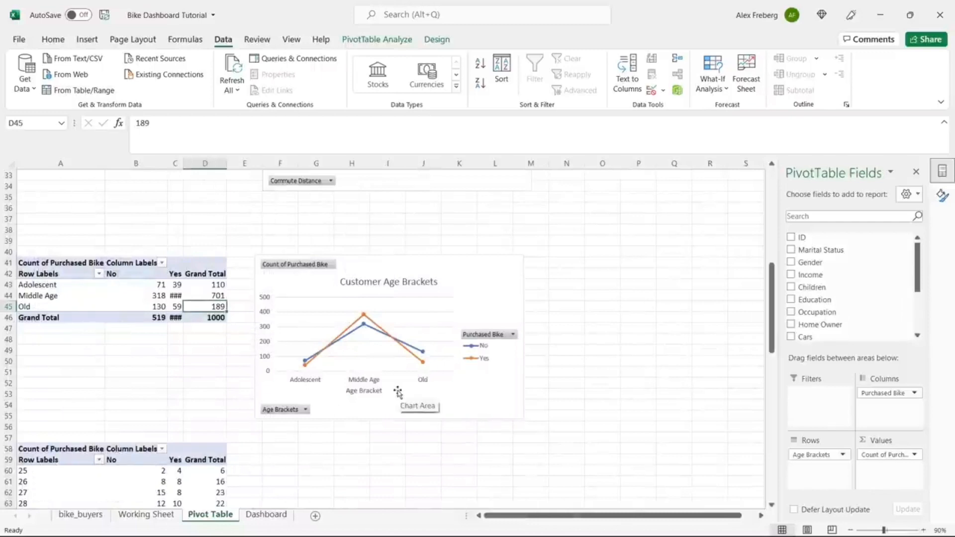
Step: Widen column C so the Yes counts show fully and close the Format Shape pane
left_click_drag(184, 163, 196, 163)
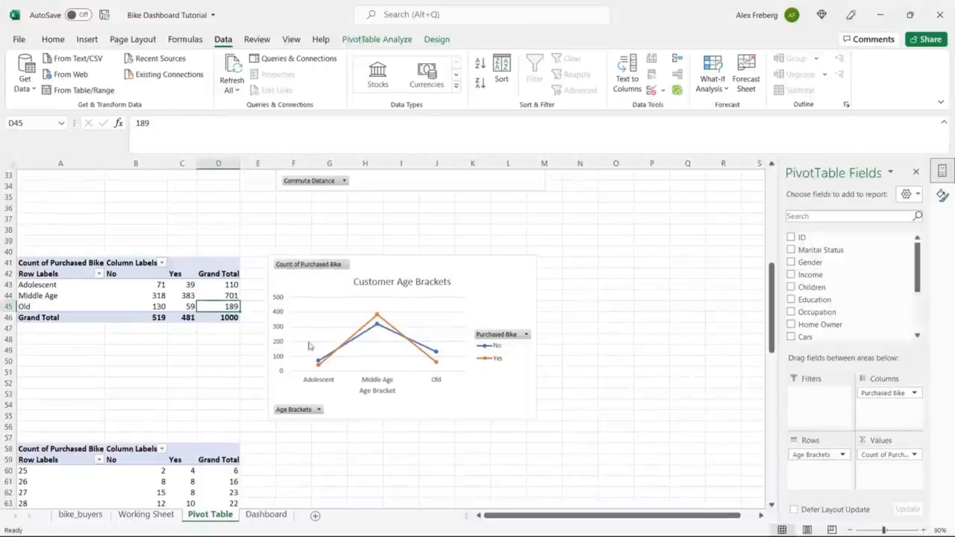
left_click_drag(63, 285, 65, 303)
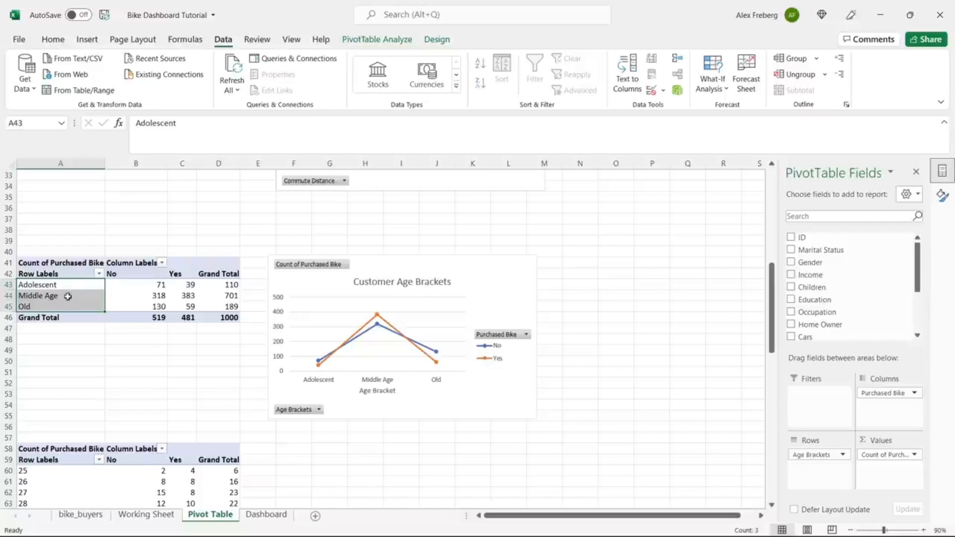
left_click(68, 307)
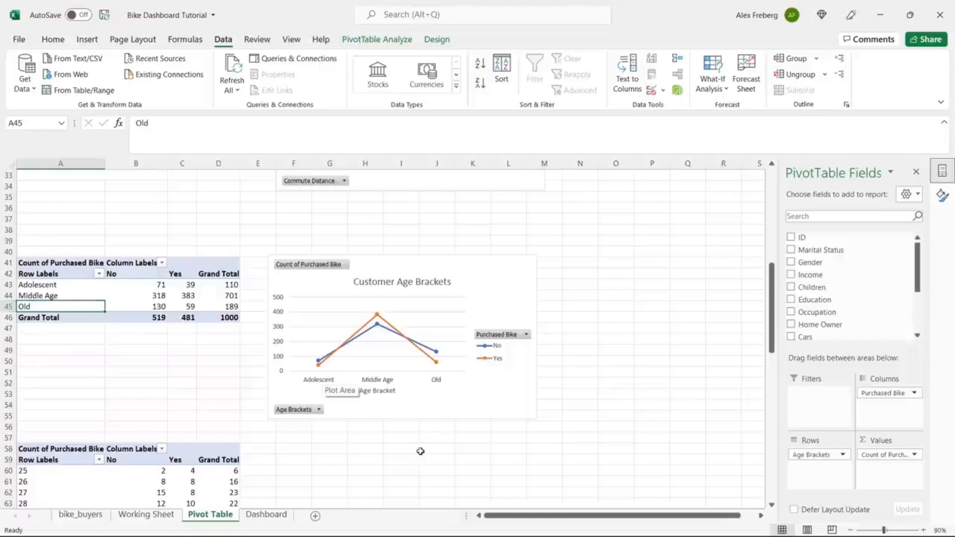
left_click(420, 451)
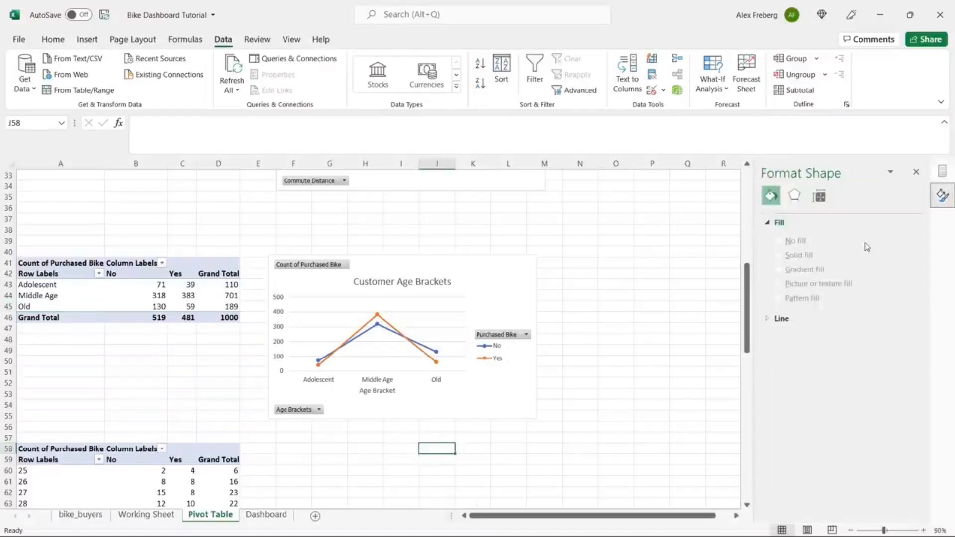
left_click(918, 172)
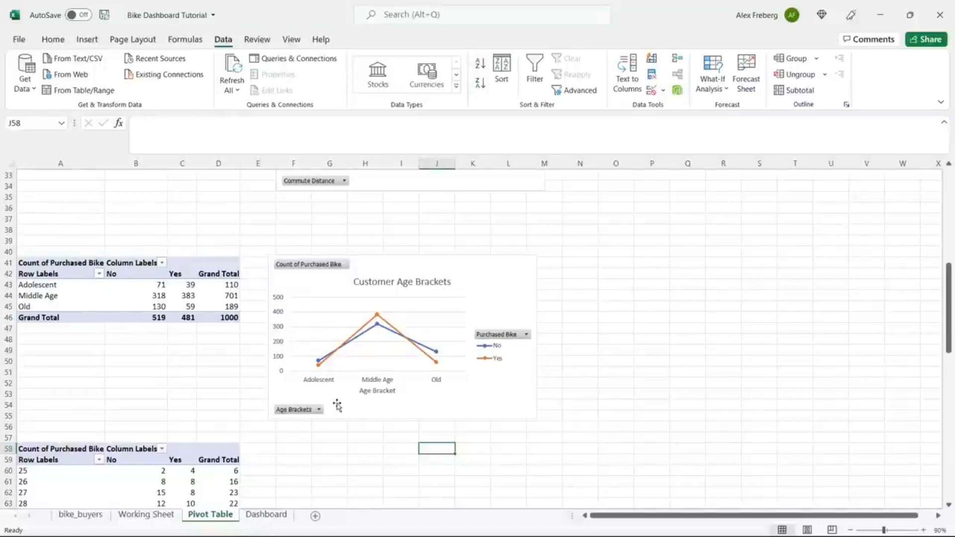
Step: Paste the Avg Income Per Purchase chart onto the Dashboard at F5 and resize it
scroll(335, 404, "up", 11)
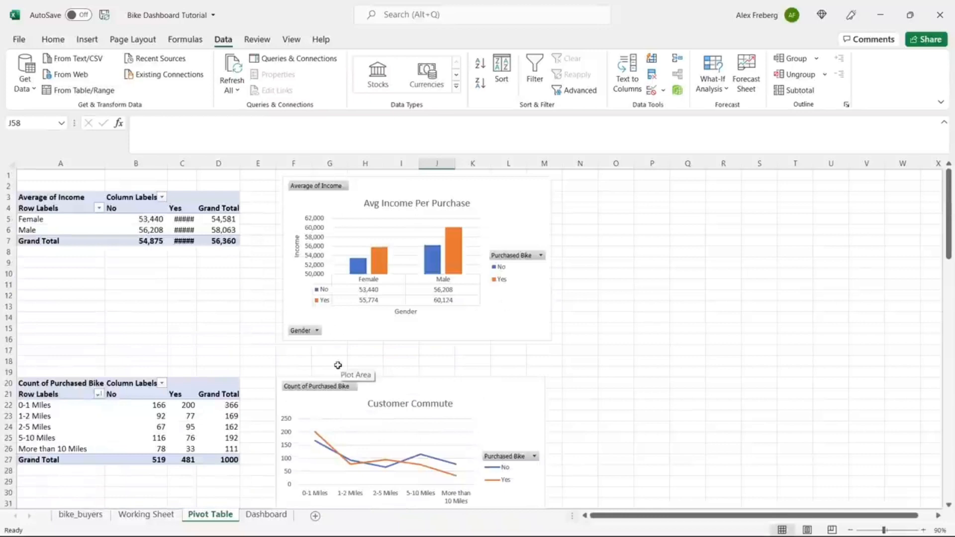
left_click(487, 326)
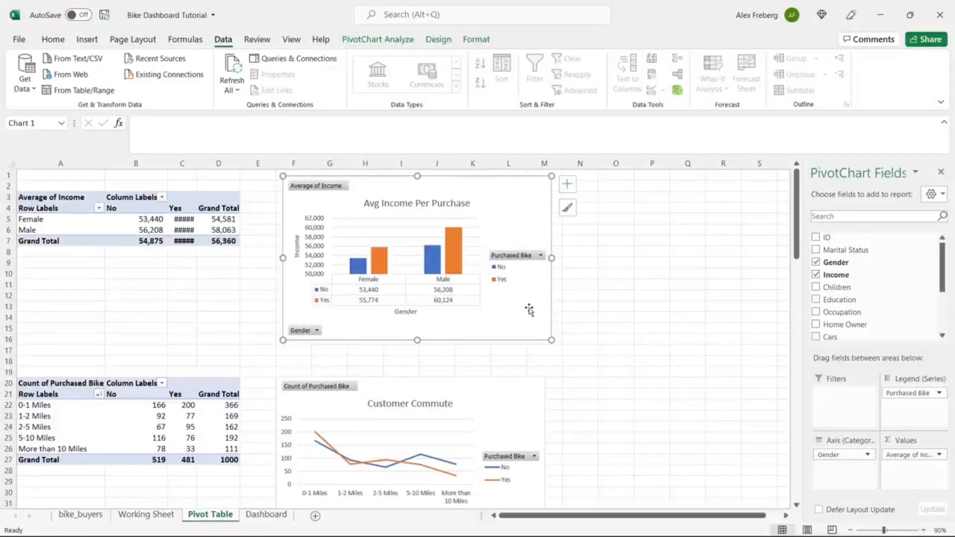
left_click(275, 518)
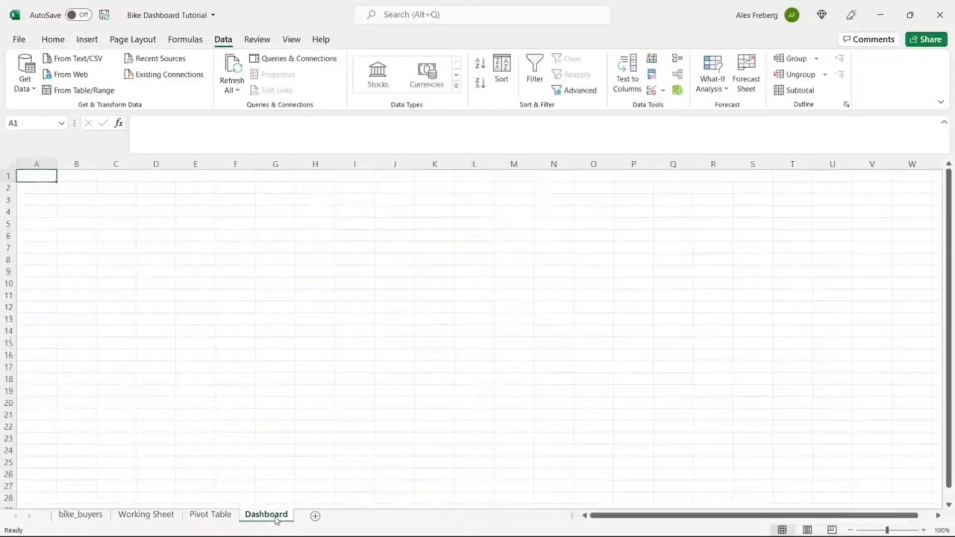
left_click(220, 222)
key("ctrl+v")
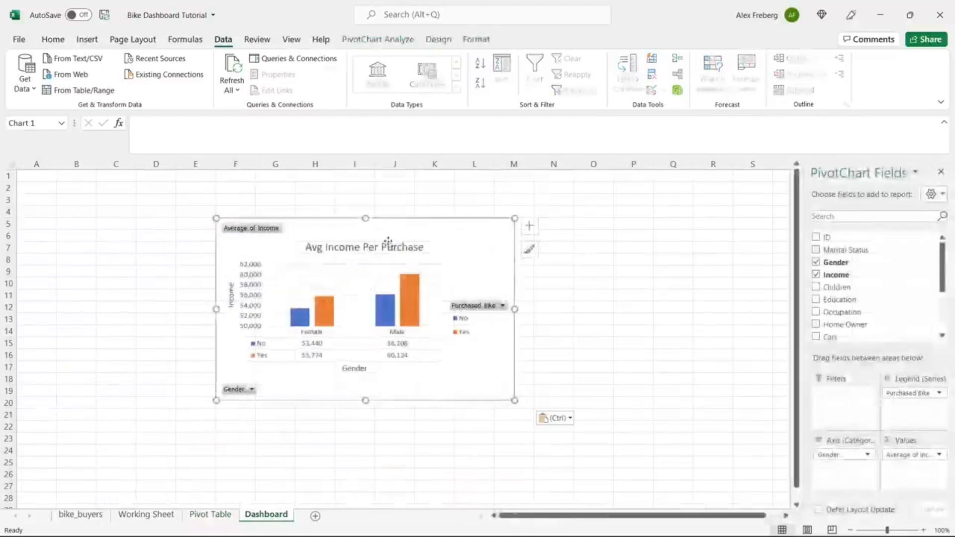
mouse_move(513, 399)
left_mouse_down()
mouse_move(447, 328)
mouse_move(500, 366)
mouse_move(497, 390)
left_mouse_up()
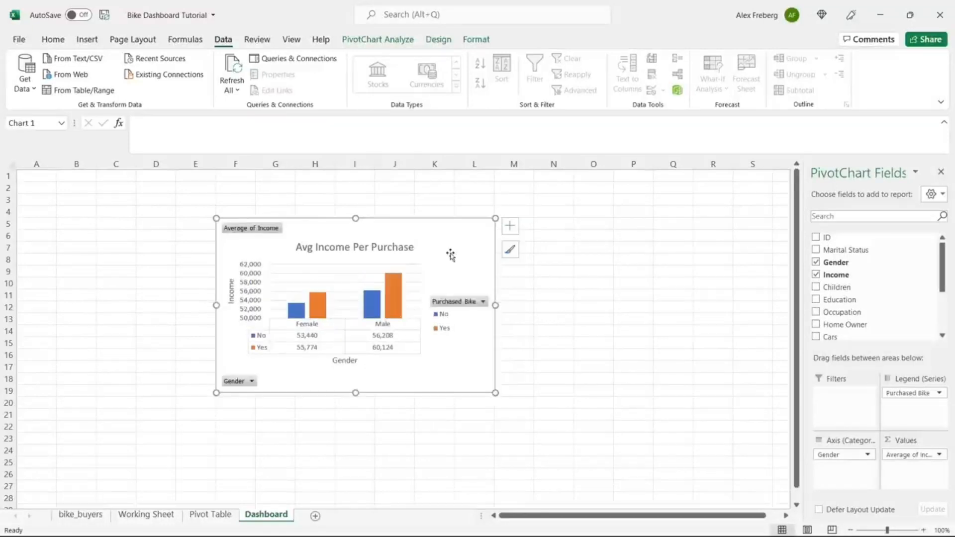
left_click_drag(450, 255, 621, 214)
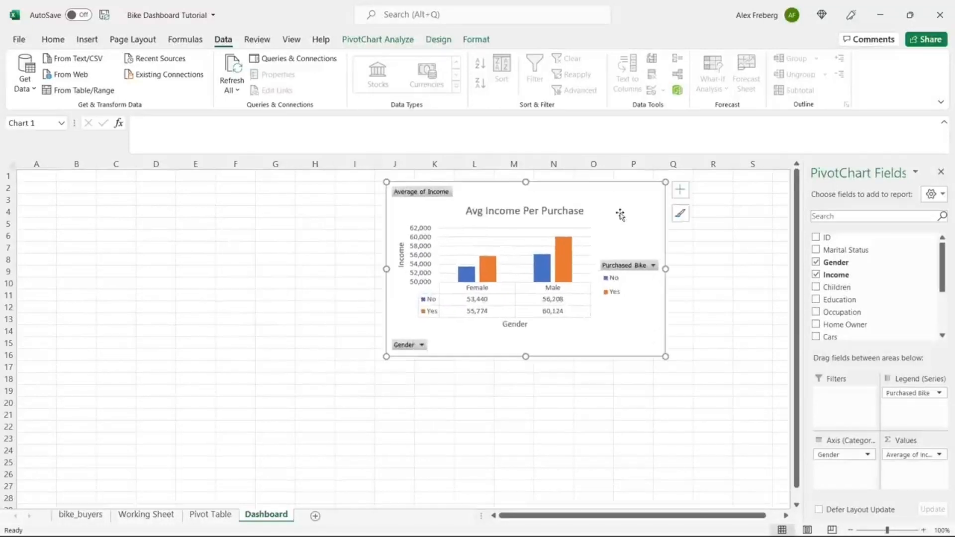
left_click(851, 530)
left_click(851, 529)
Step: Try pasting the Customer Commute chart on the Dashboard and shift the Avg Income chart lower
left_click(211, 515)
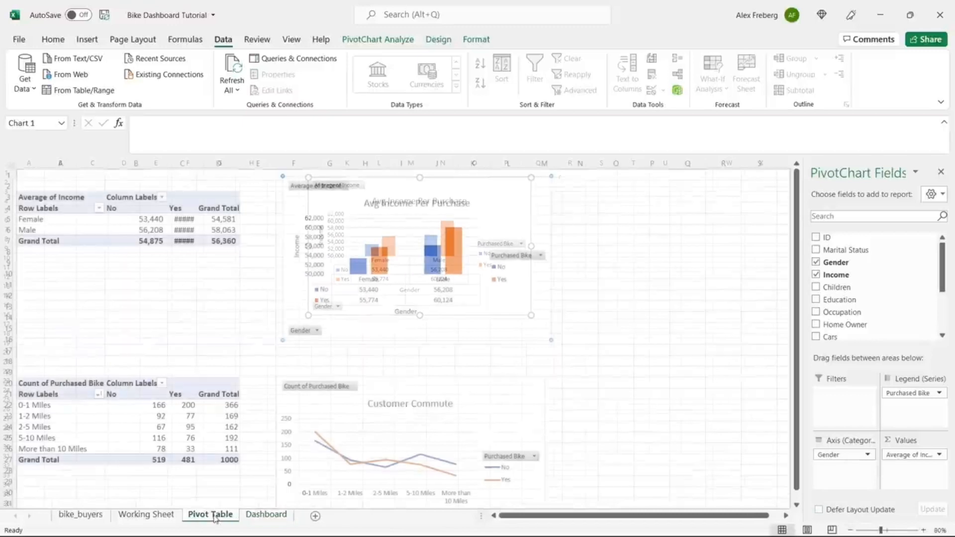
left_click(397, 383)
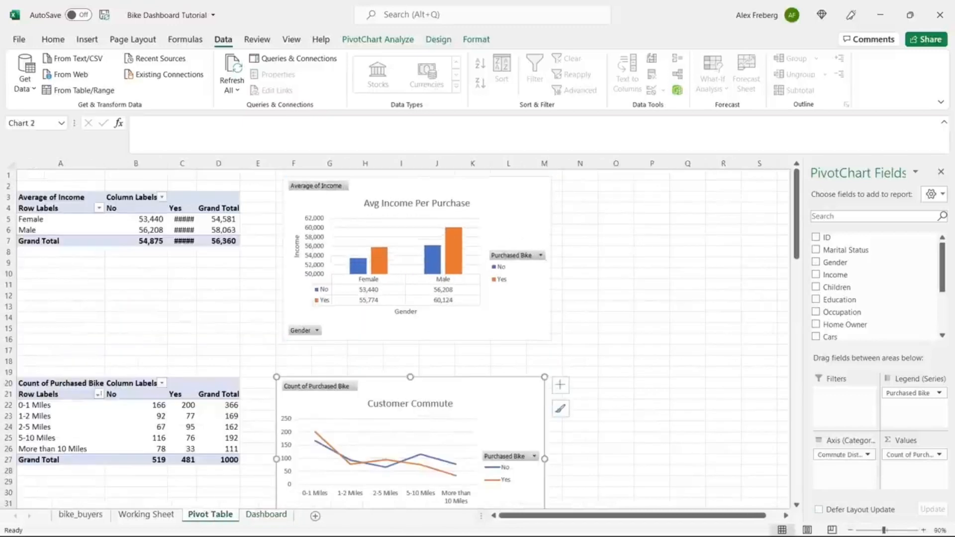
left_click(276, 515)
key("ctrl+v")
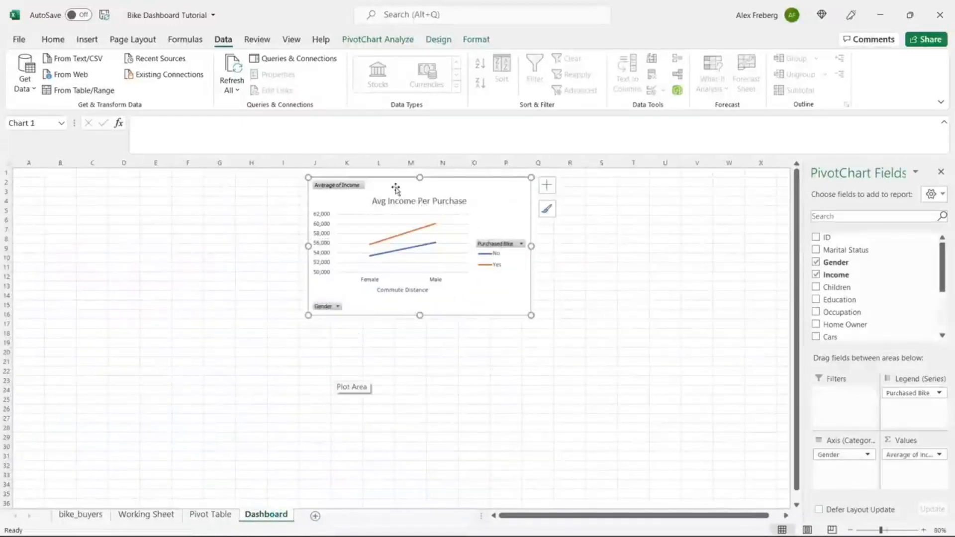
left_click_drag(396, 189, 342, 262)
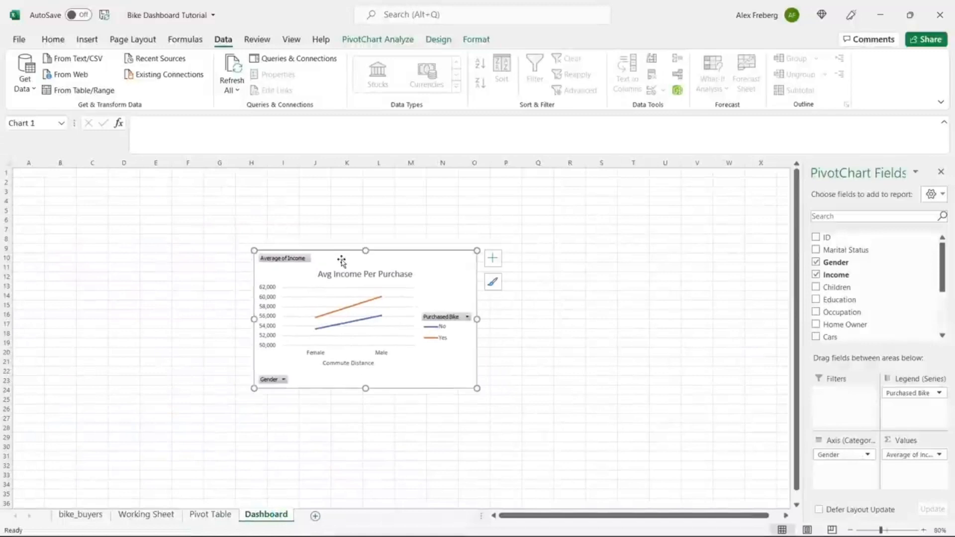
left_click(204, 513)
left_click(490, 199)
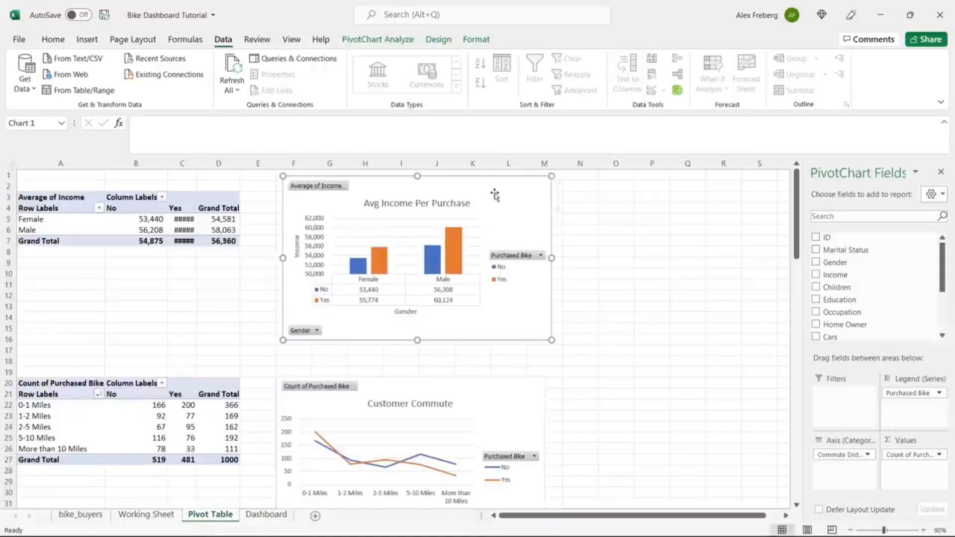
left_click(480, 404)
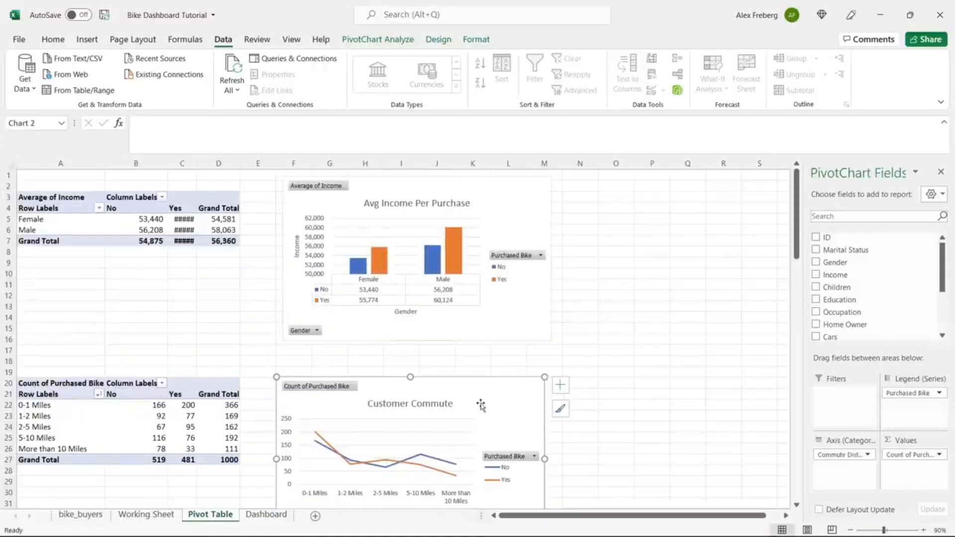
left_click(264, 514)
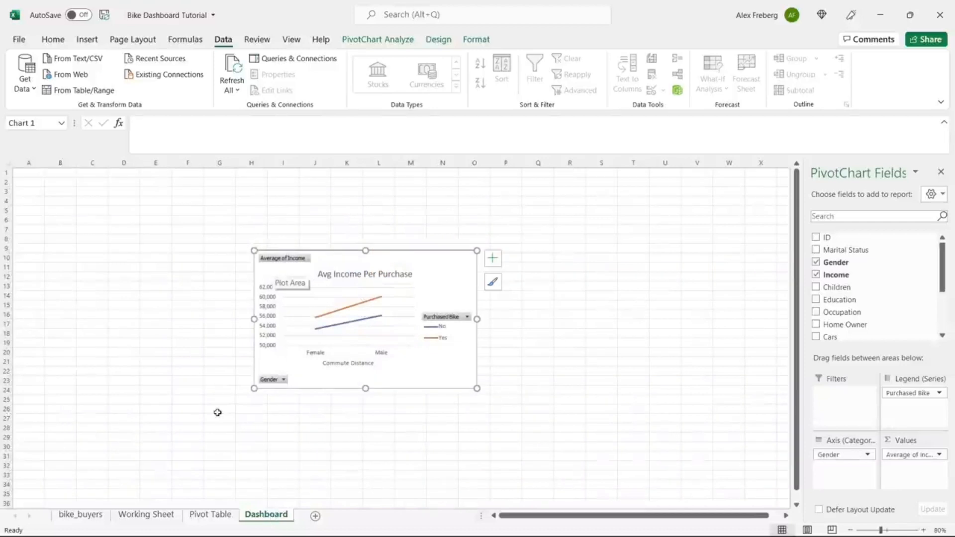
Step: Copy the Customer Commute chart, paste it at G17 on the Dashboard, and move it right
left_click(210, 514)
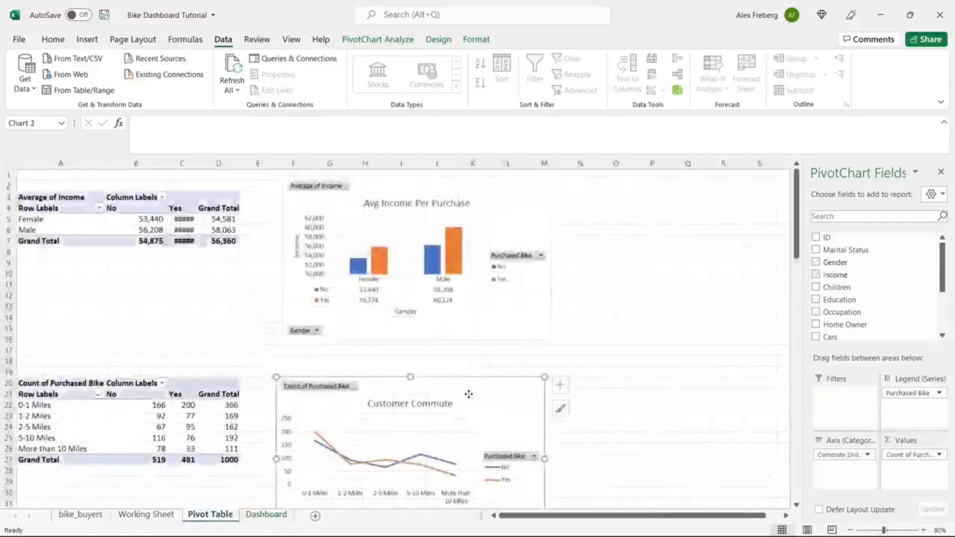
right_click(471, 398)
left_click(520, 188)
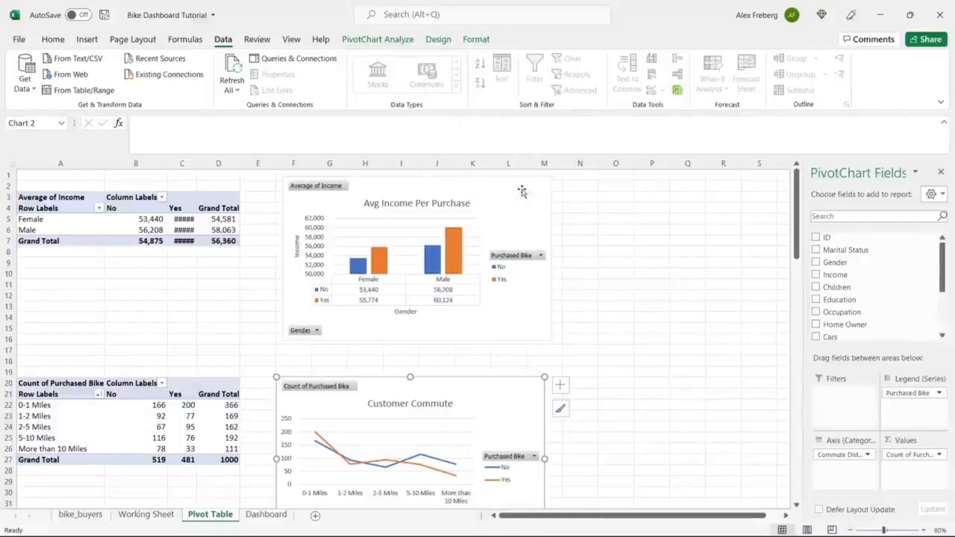
left_click(266, 514)
left_click(219, 324)
right_click(220, 325)
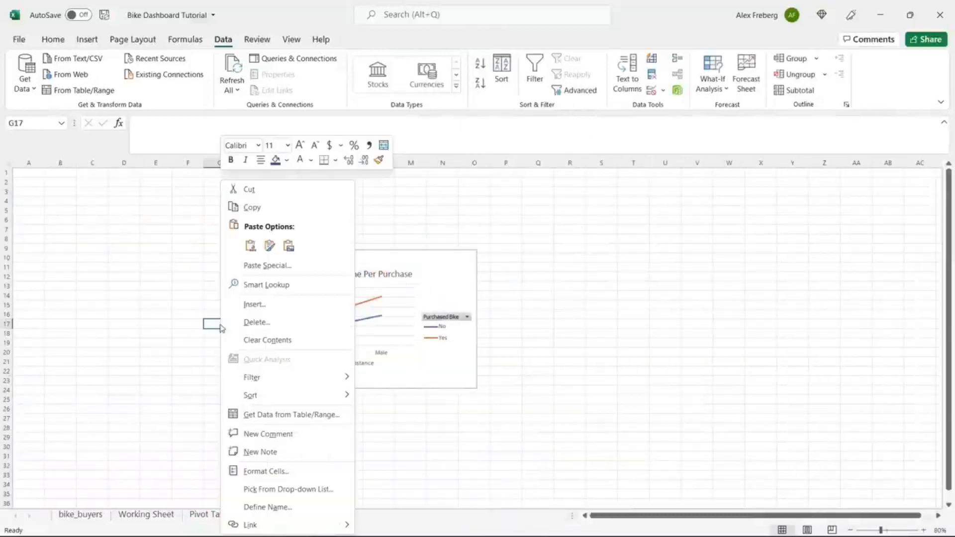
left_click(252, 248)
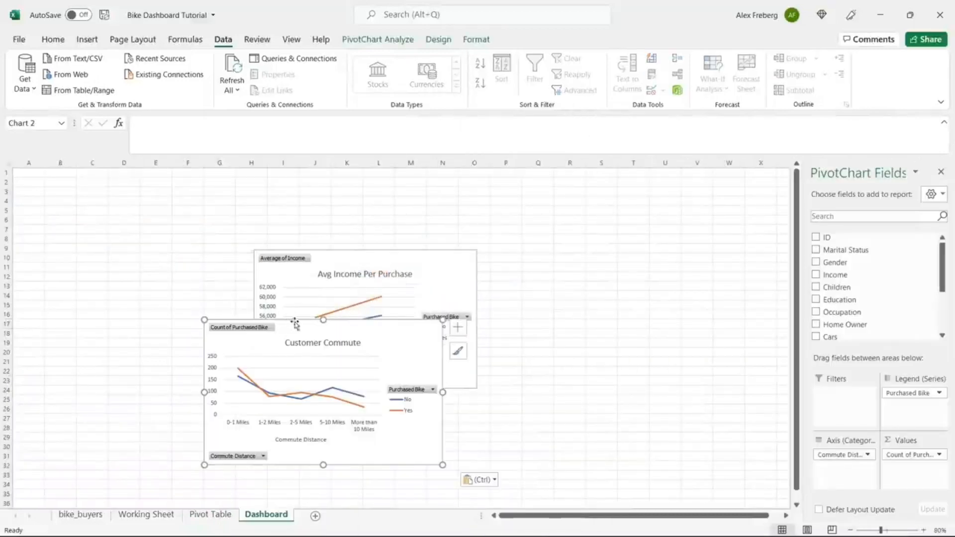
left_click(305, 341)
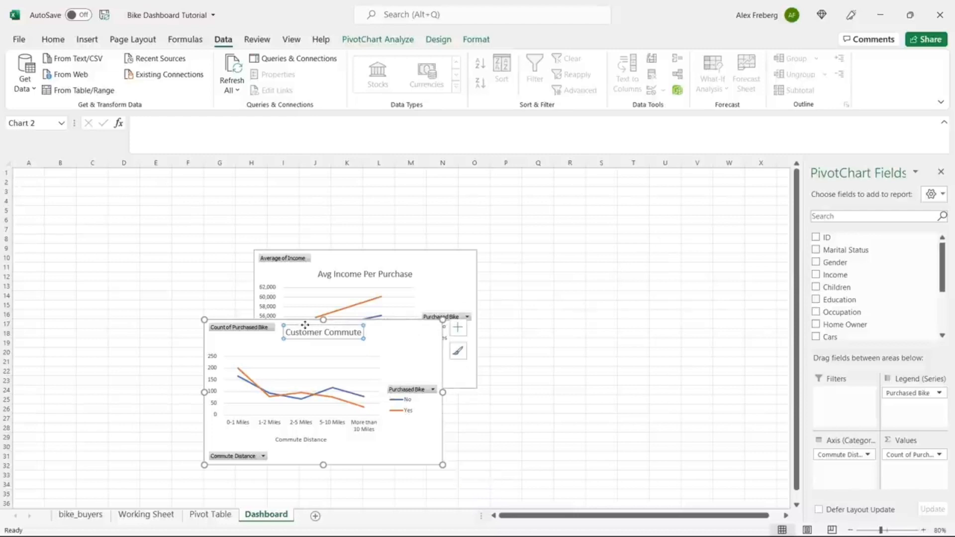
left_click_drag(305, 322, 587, 253)
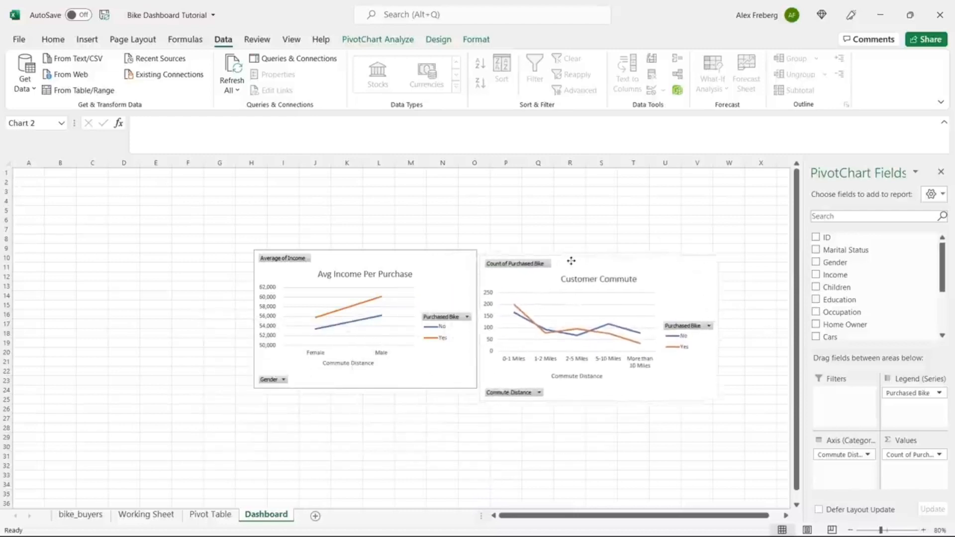
left_click(410, 456)
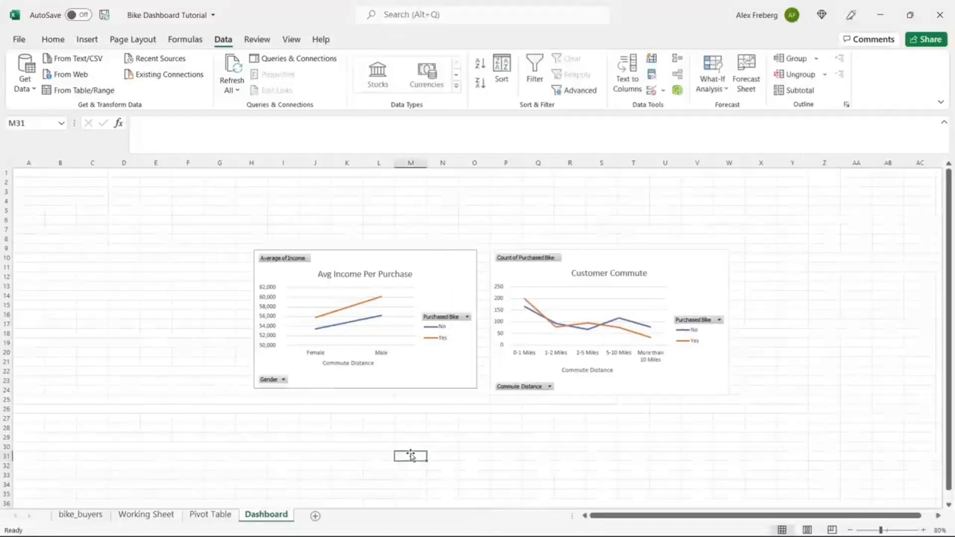
Step: Copy the Customer Age Brackets chart and paste it at I29 on the Dashboard
left_click(222, 521)
left_click(567, 376)
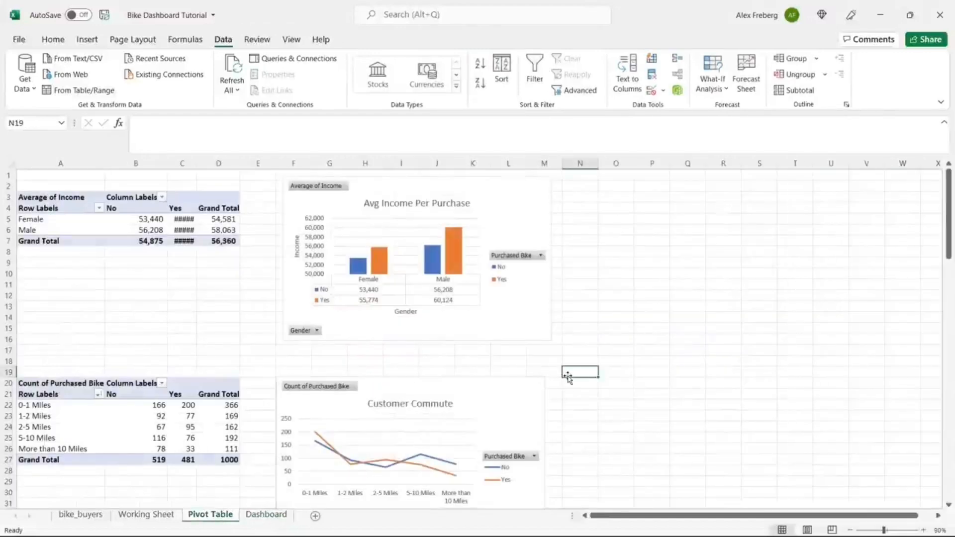
scroll(568, 376, "down", 10)
scroll(568, 376, "down", 2)
left_click(469, 232)
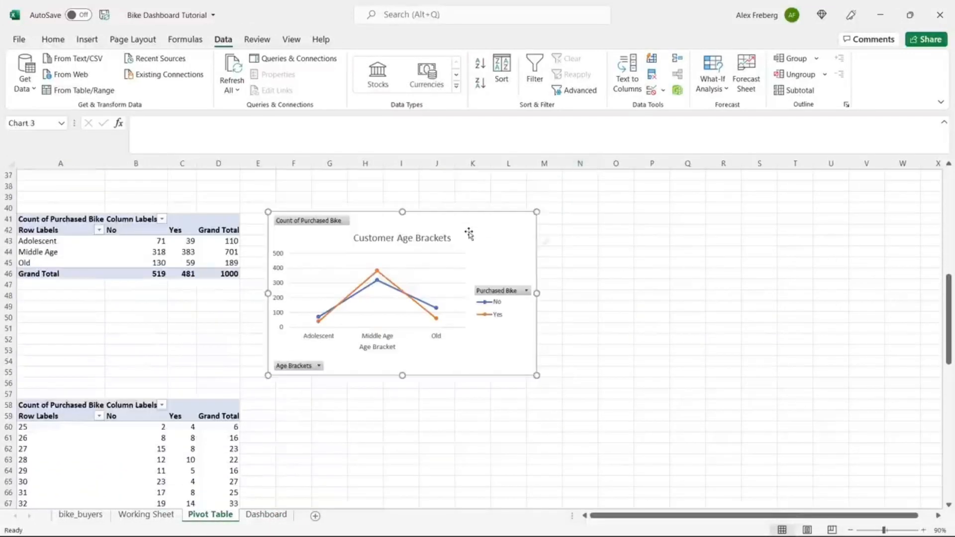
left_click(254, 517)
left_click(276, 435)
key("ctrl+v")
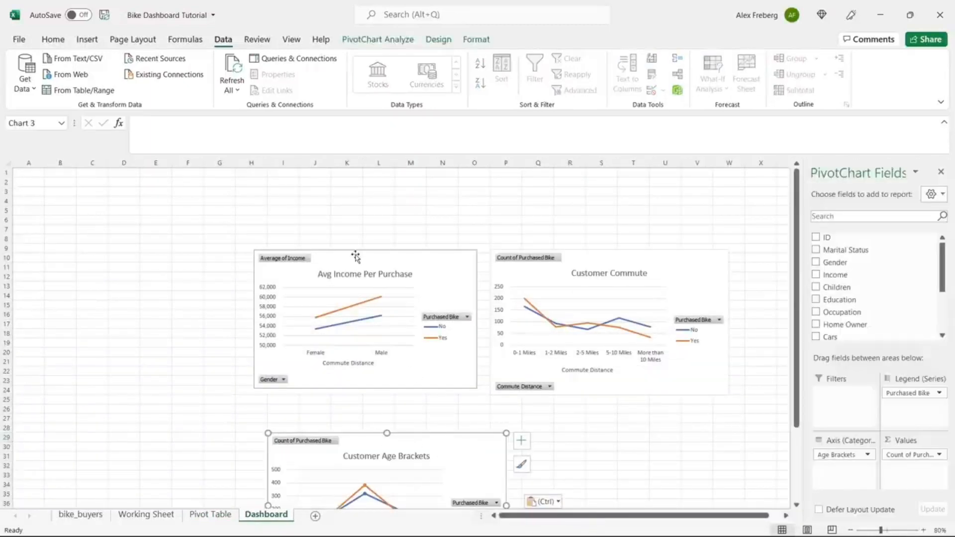
Step: Arrange the Avg Income, Customer Commute and Customer Age Brackets charts into a Dashboard layout
left_click_drag(358, 252, 324, 201)
left_click_drag(411, 436, 325, 360)
left_click(616, 257)
left_click_drag(617, 258, 583, 214)
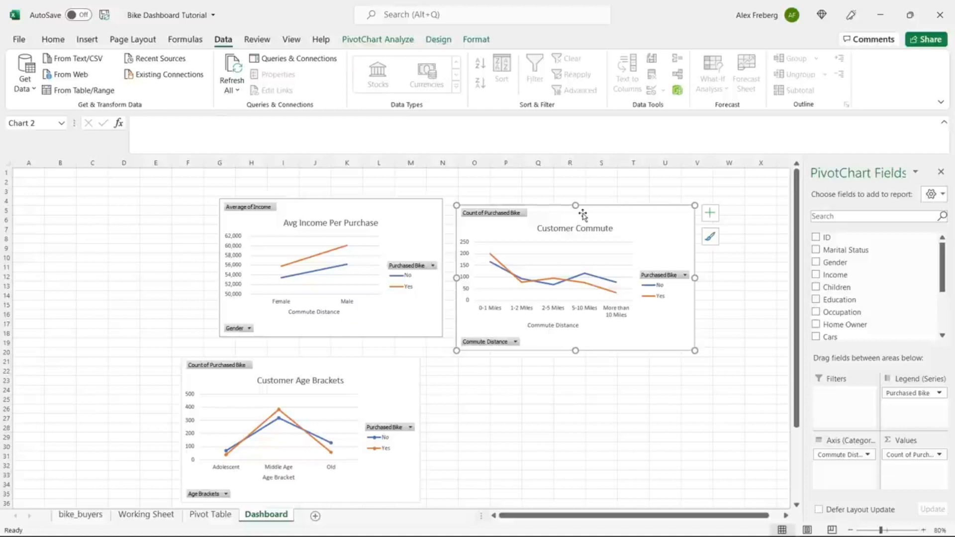
left_click_drag(386, 371, 531, 411)
left_click_drag(595, 217, 667, 261)
left_click(397, 220)
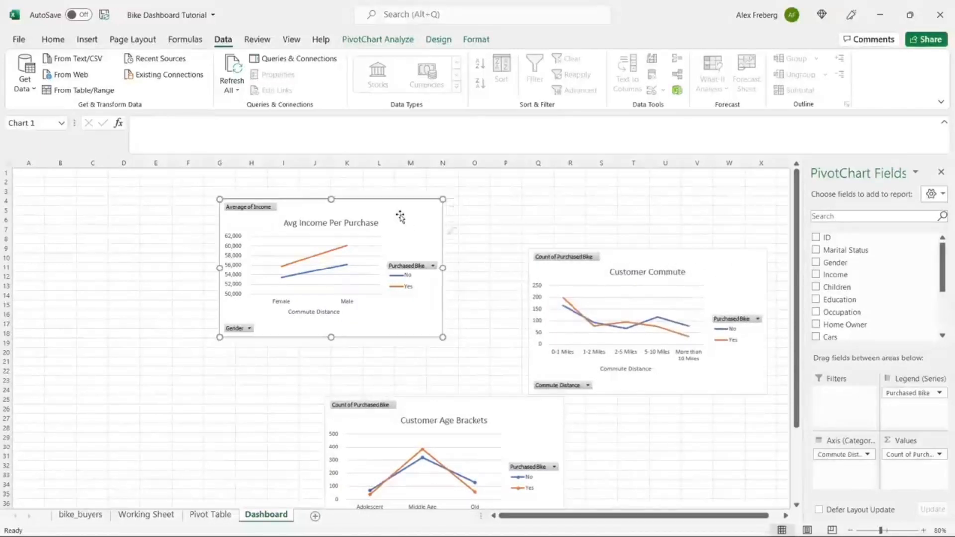
left_click(210, 515)
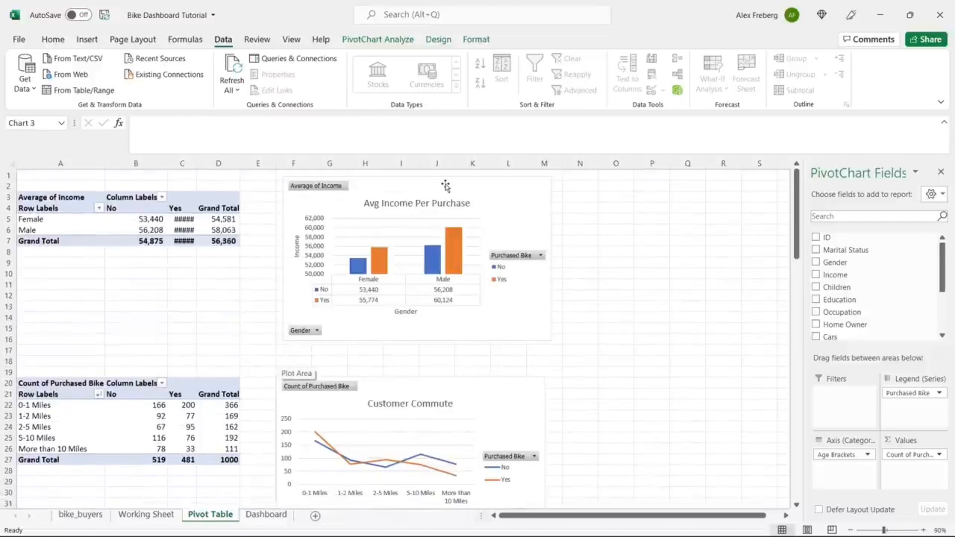
Step: Copy the Avg Income bar chart from the Pivot Table sheet and paste it onto the Dashboard at D19
left_click(502, 184)
right_click(503, 185)
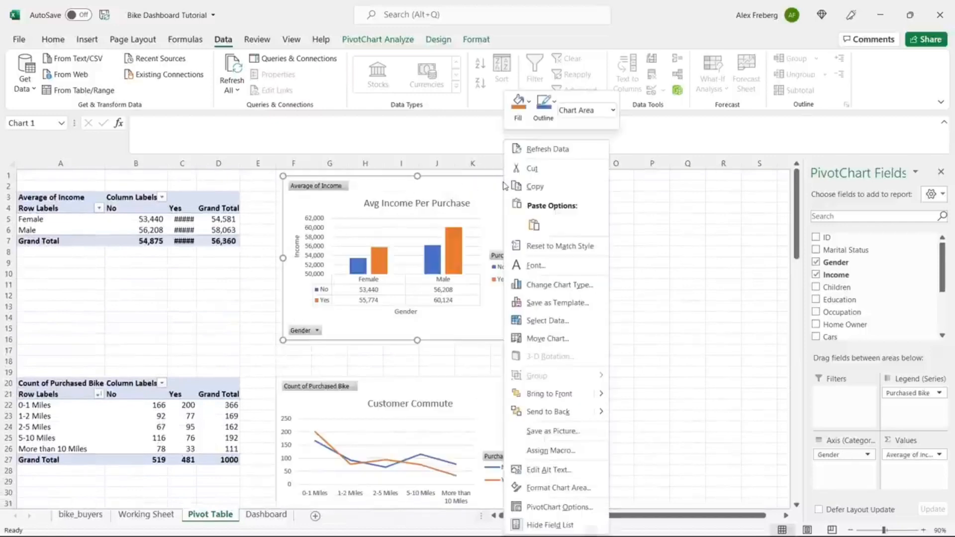
left_click(547, 187)
left_click(266, 514)
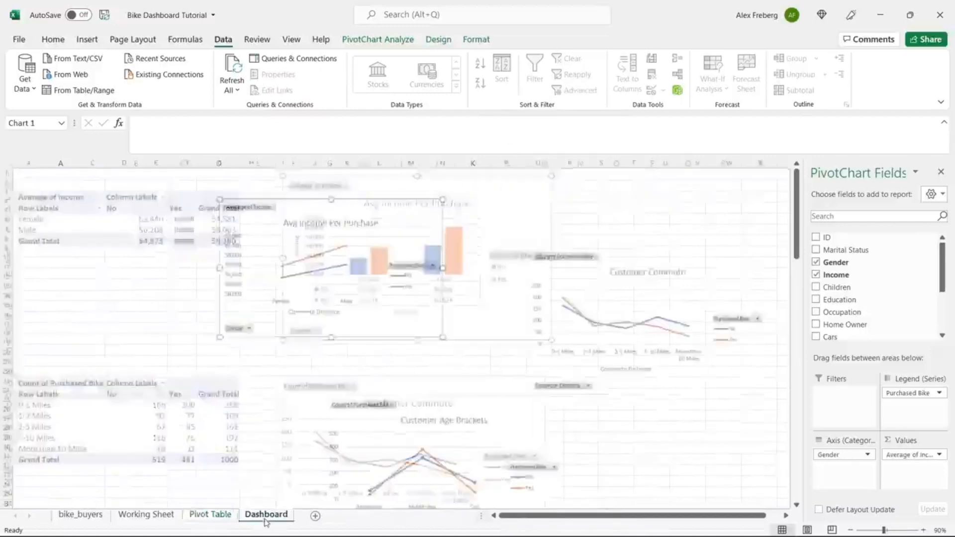
left_click(129, 342)
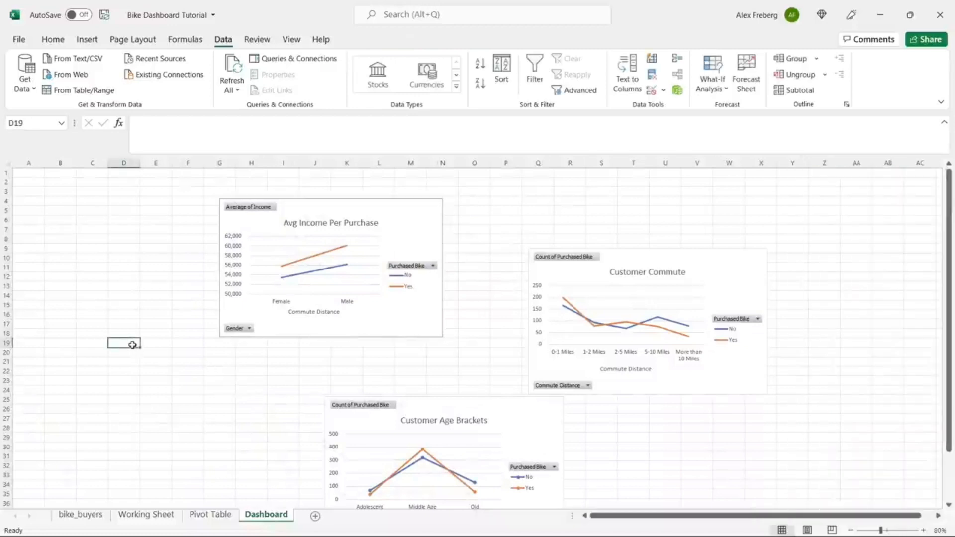
right_click(132, 345)
left_click(166, 248)
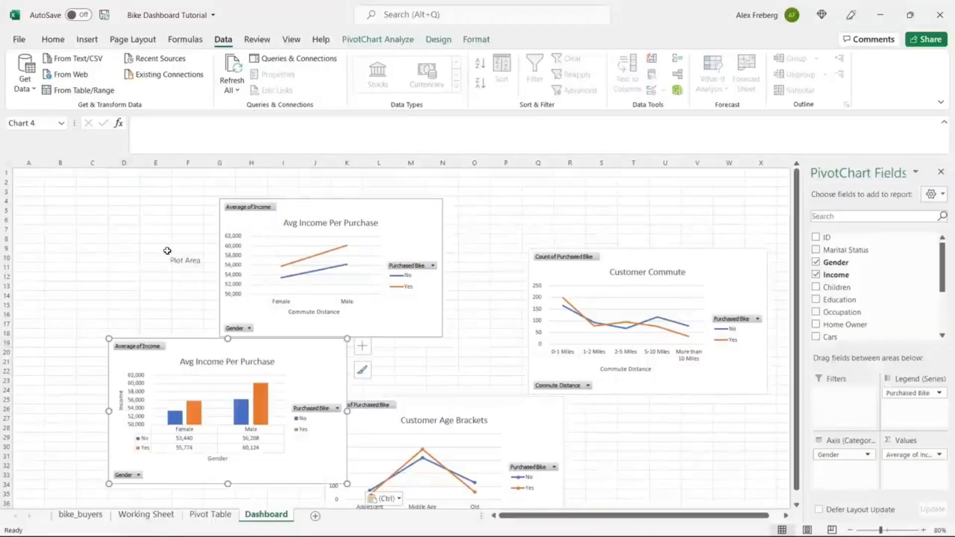
Step: Delete the old Avg Income line chart and move the bar chart beside Customer Commute
left_click(301, 219)
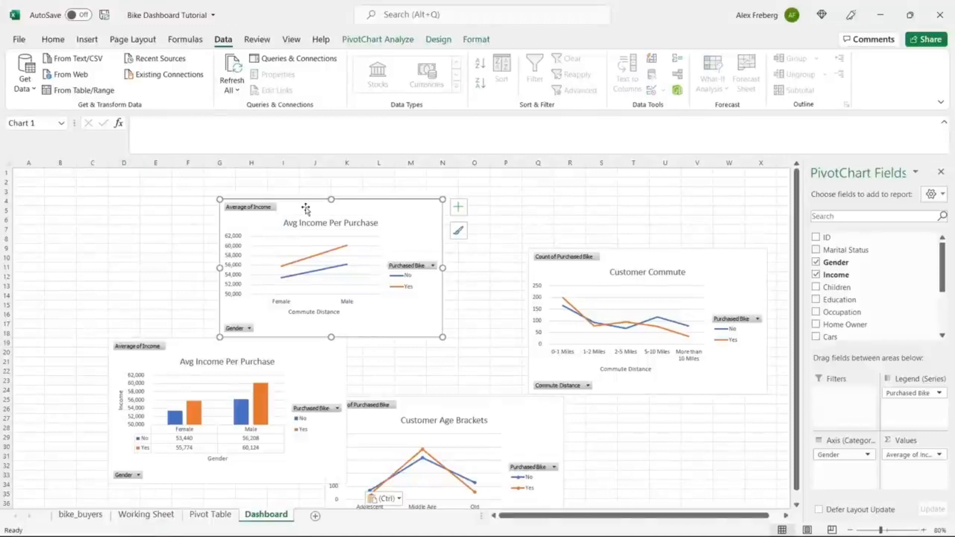
key("Delete")
left_click_drag(284, 351, 444, 257)
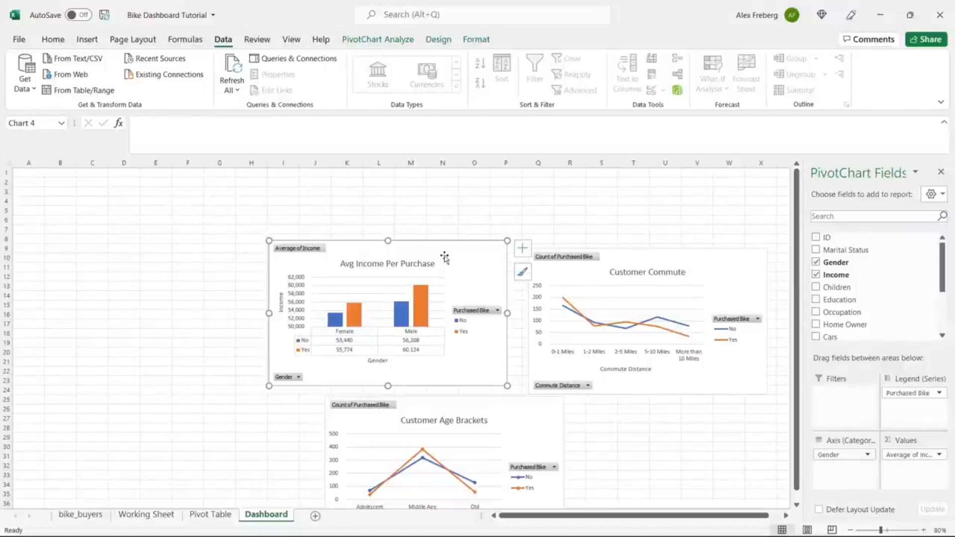
left_click(199, 277)
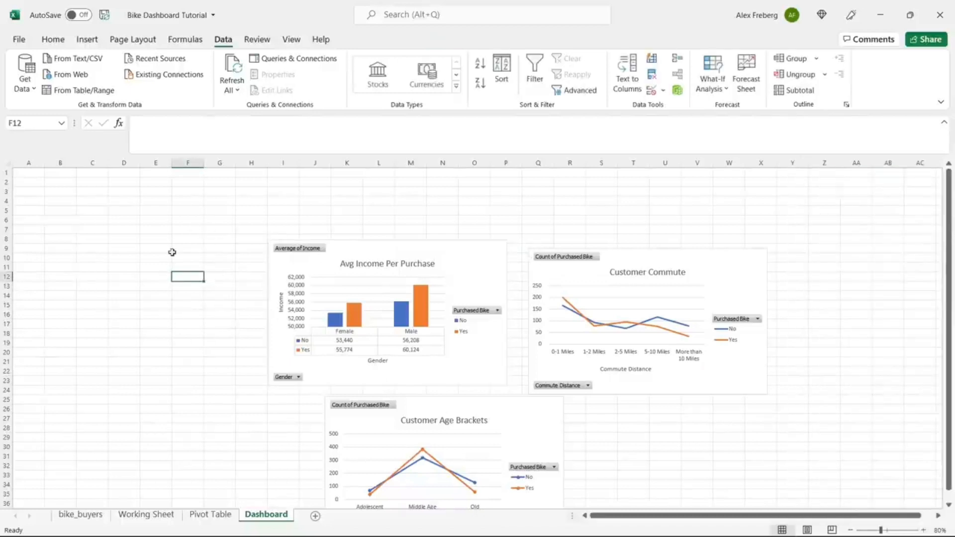
Step: Turn off gridlines for the whole Dashboard sheet
left_click(9, 161)
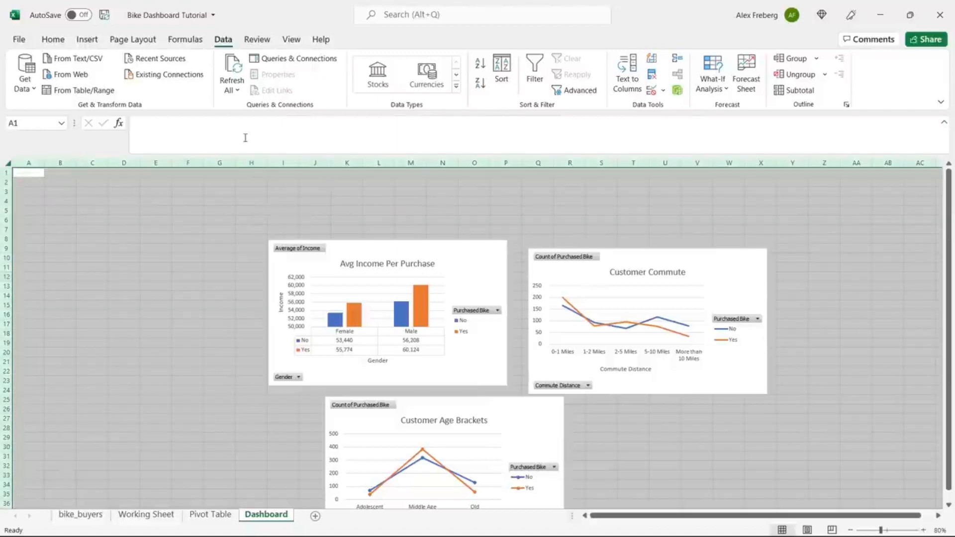
left_click(291, 39)
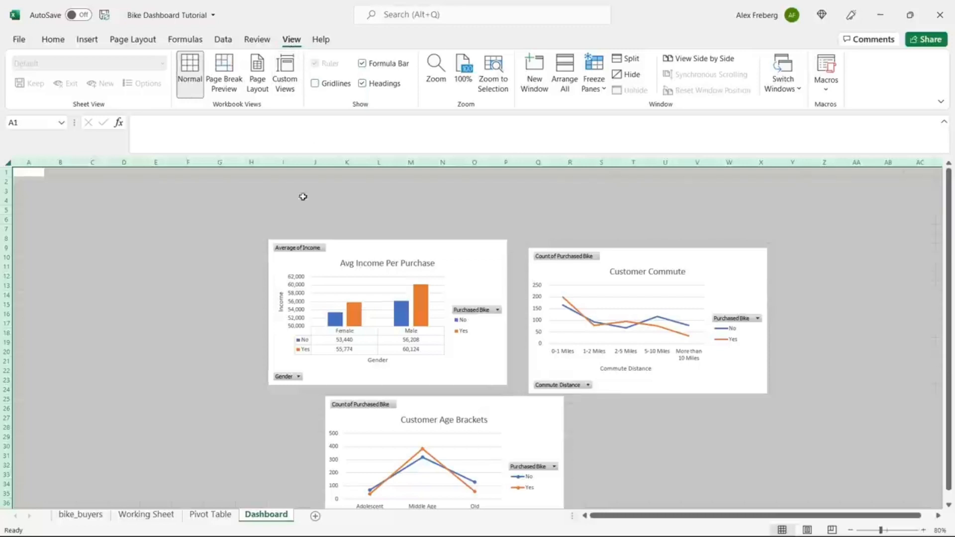
left_click(296, 201)
Step: Fill cells A1:O6 blue and merge and centre them into one banner cell
left_click_drag(25, 171, 476, 216)
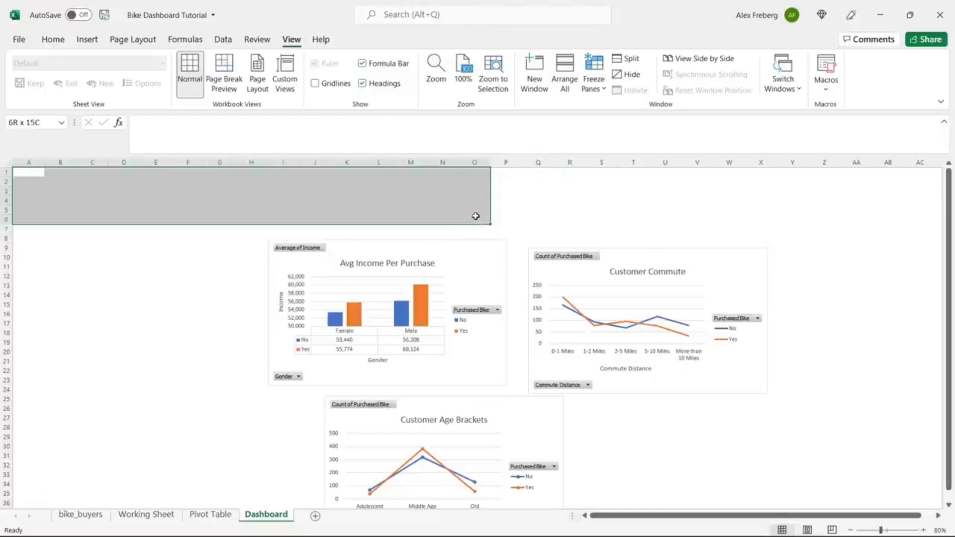
left_click(52, 39)
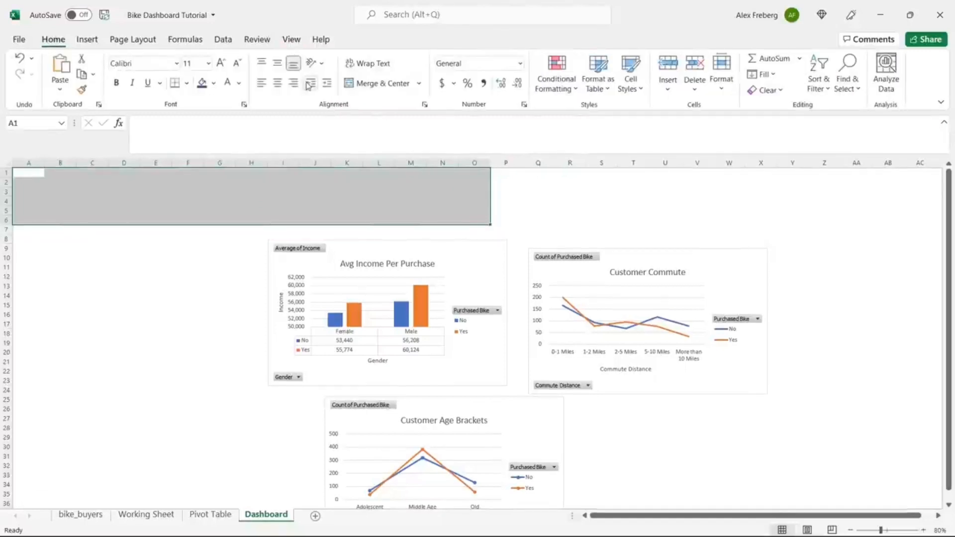
left_click(214, 83)
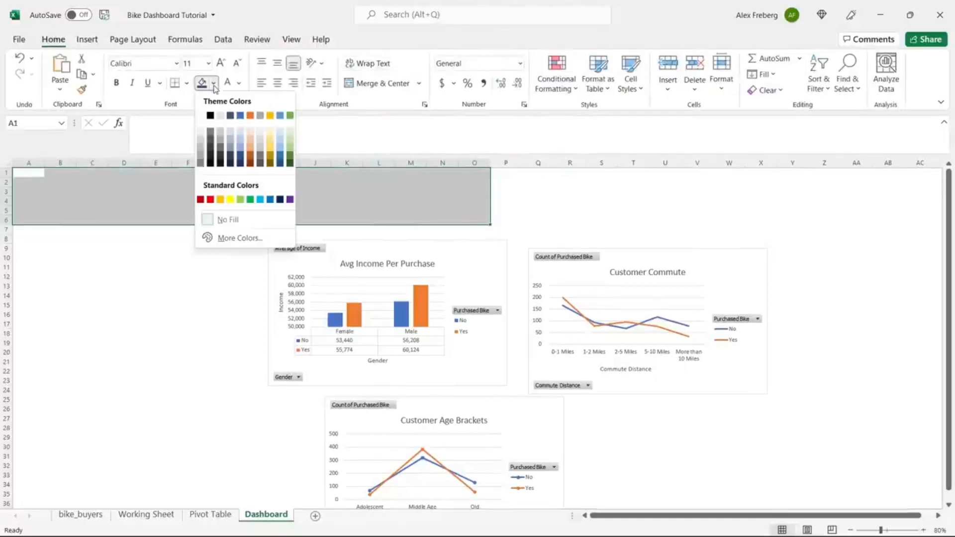
left_click(271, 200)
left_click(233, 195)
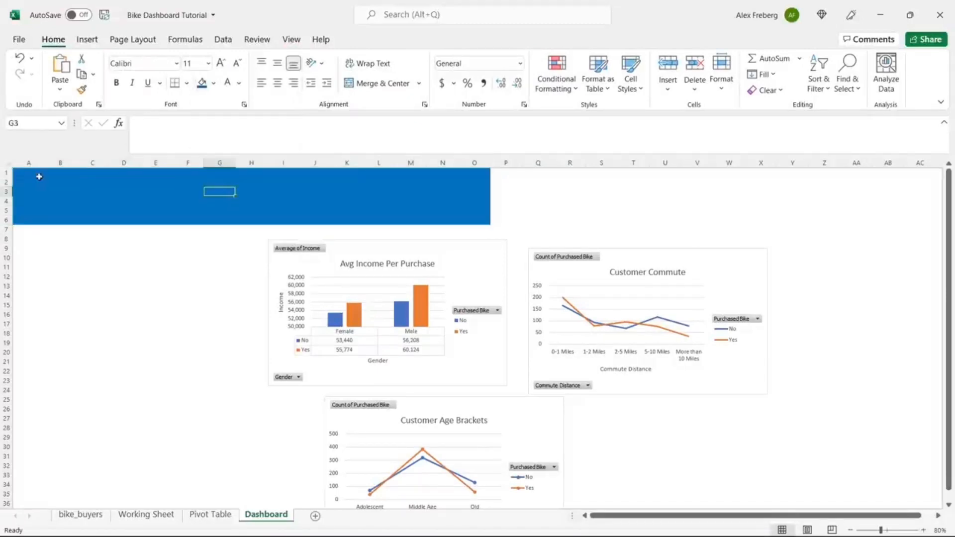
mouse_move(39, 177)
left_mouse_down()
mouse_move(439, 203)
mouse_move(470, 221)
left_mouse_up()
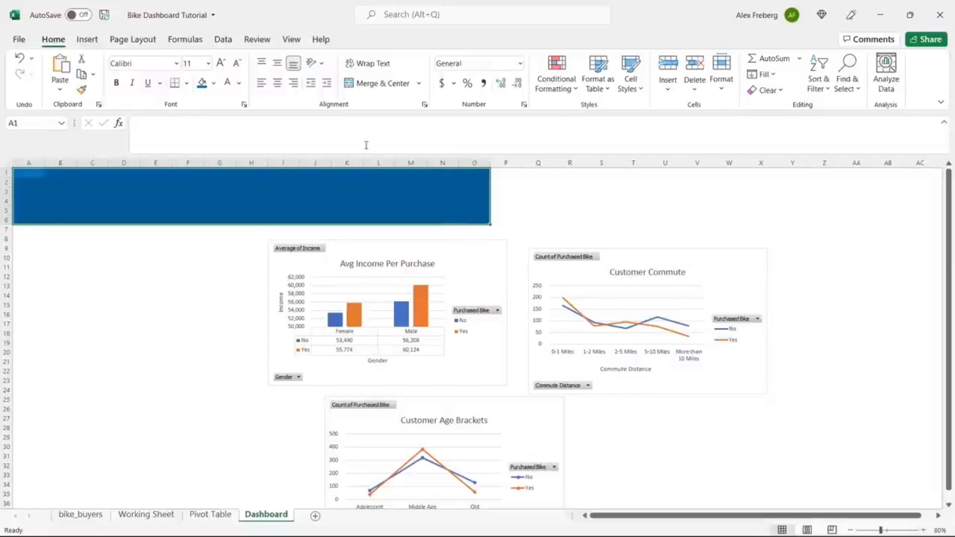
left_click(363, 84)
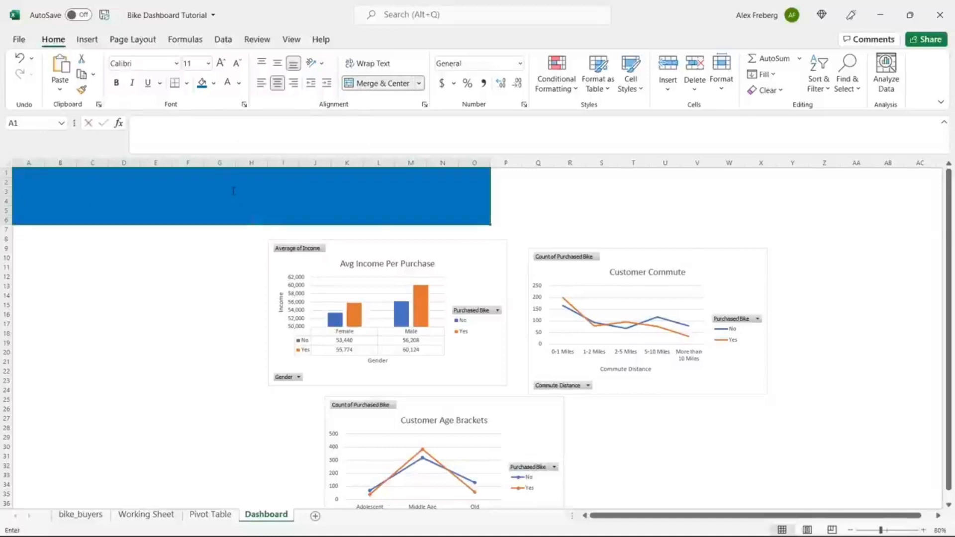
Step: Enter the title 'Bike Sales Dashboard' in the merged banner cell
double_click(275, 214)
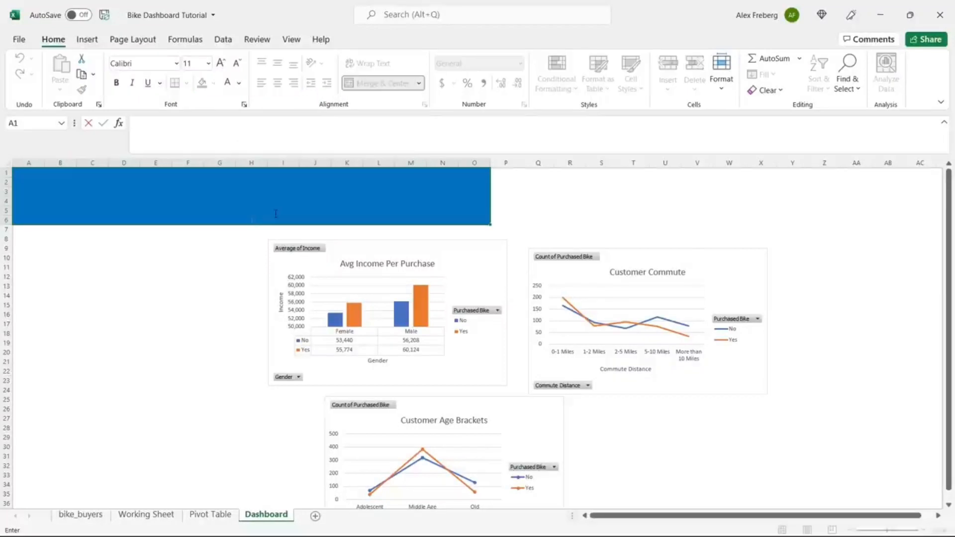
type("Bike Sales Dash")
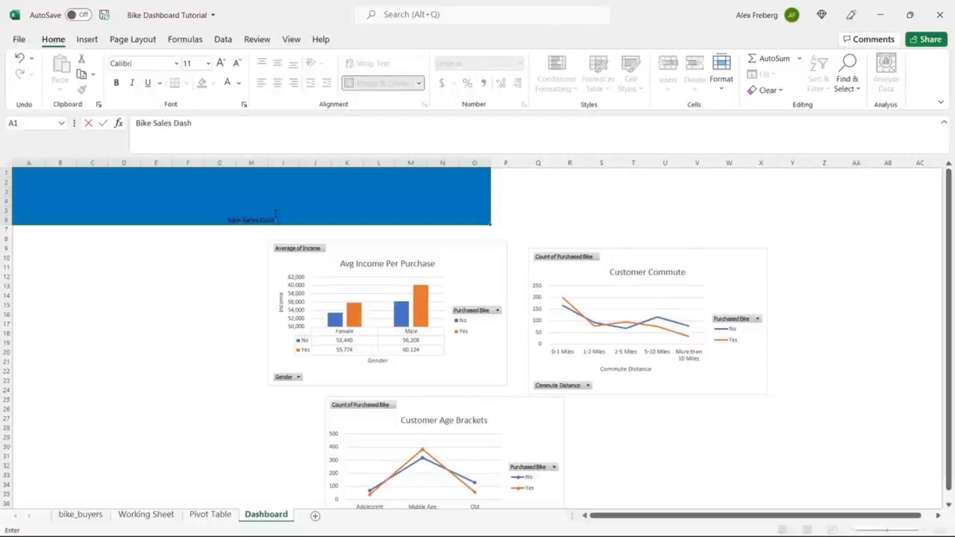
type("board")
key("ctrl+Return")
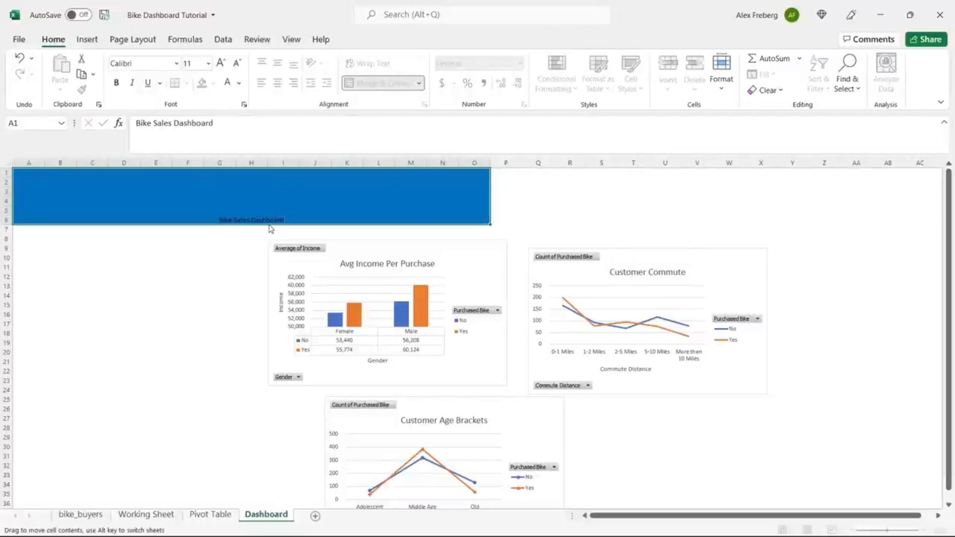
Step: Format the title text white, 48-point and bold
double_click(272, 222)
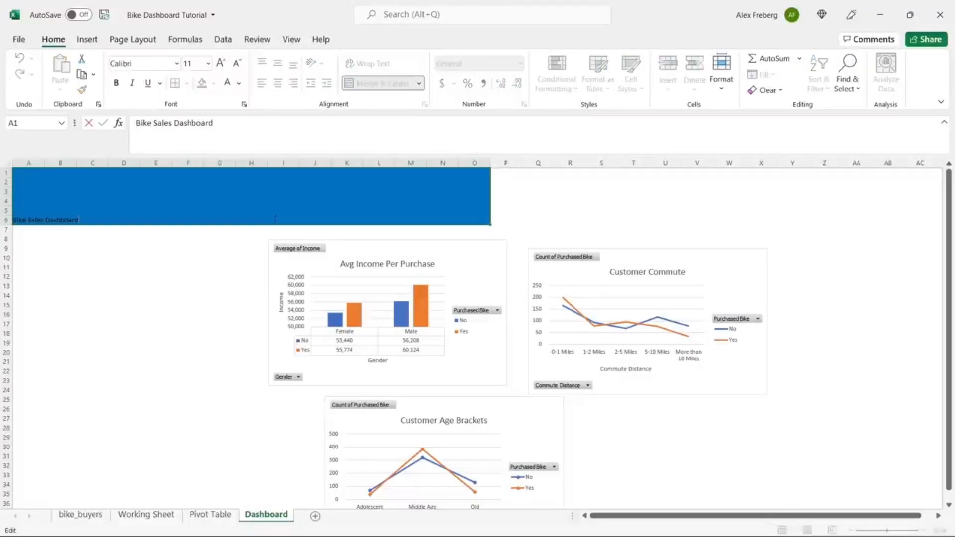
key("ctrl+shift+Left")
key("ctrl+shift+Left")
key("ctrl+shift+Left")
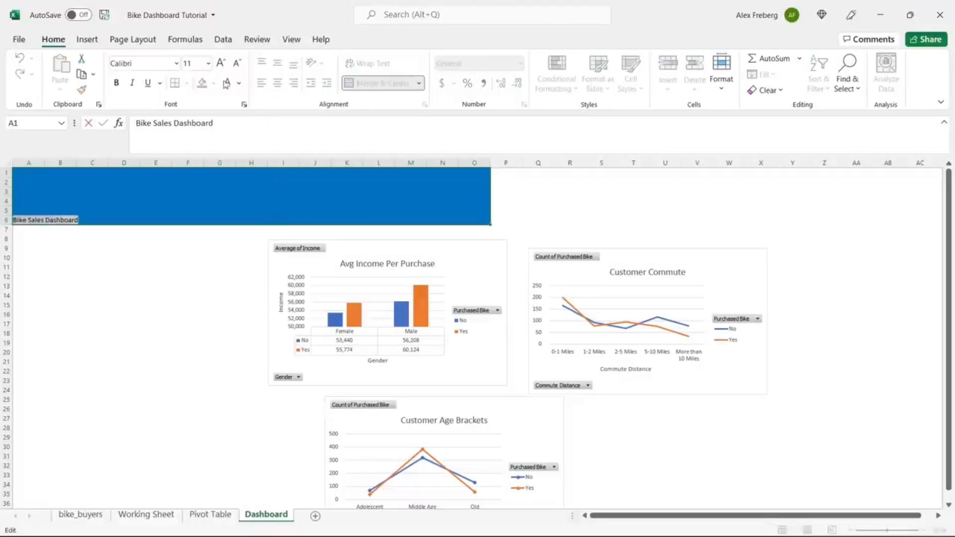
left_click(239, 83)
left_click(227, 134)
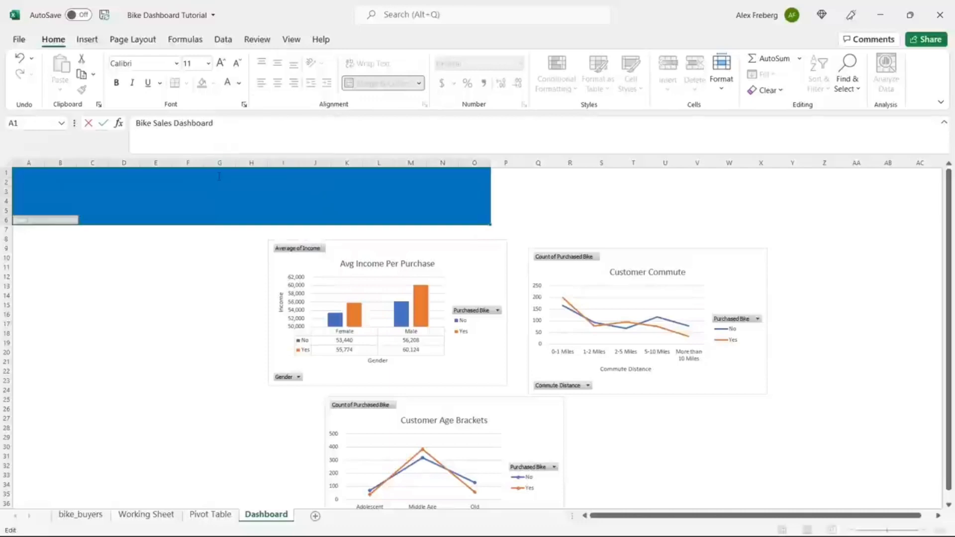
left_click(208, 63)
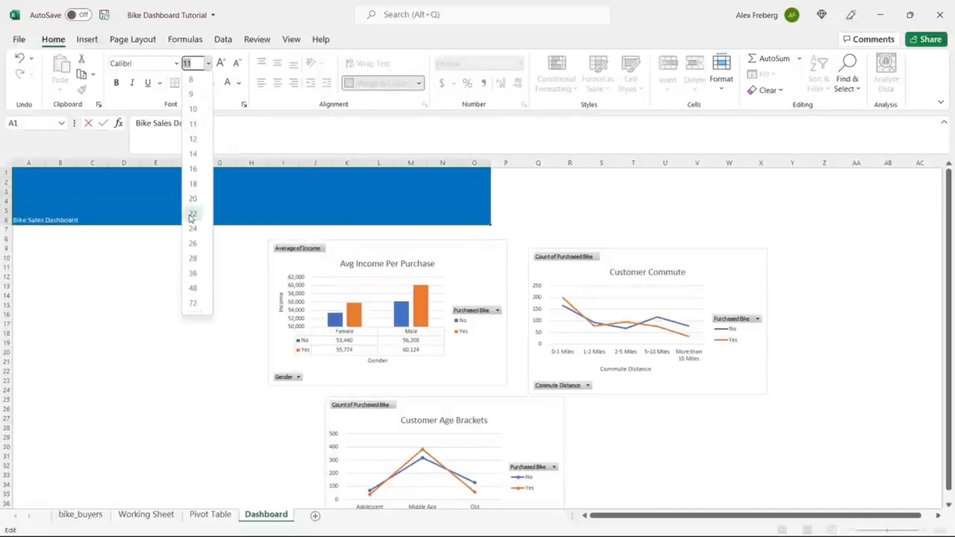
left_click(193, 288)
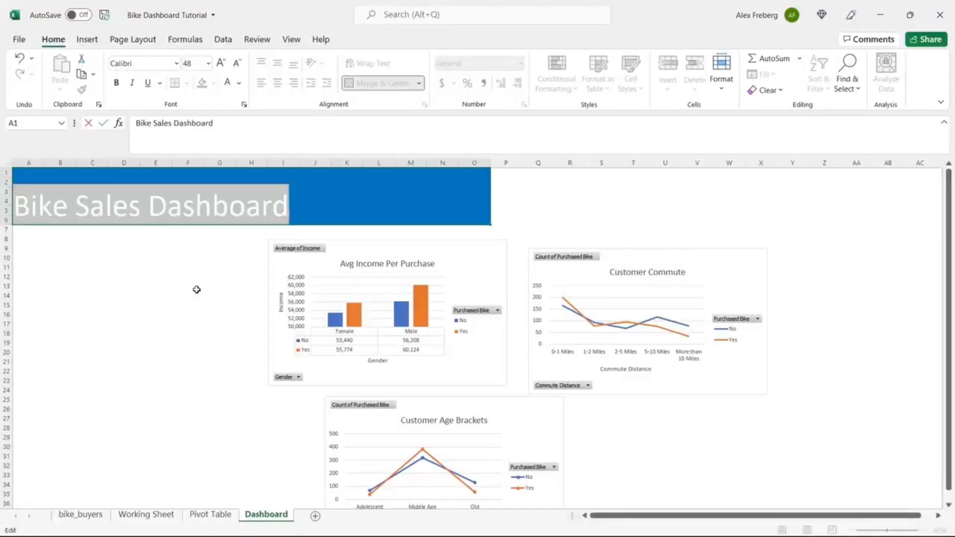
left_click(122, 87)
left_click(271, 234)
Step: Centre the title both horizontally and vertically within the banner
double_click(283, 207)
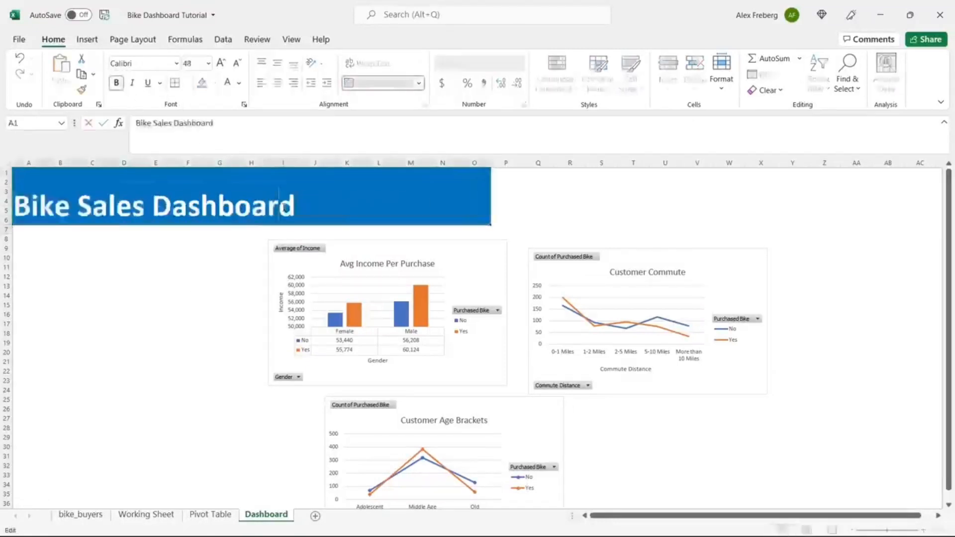
key("ctrl+a")
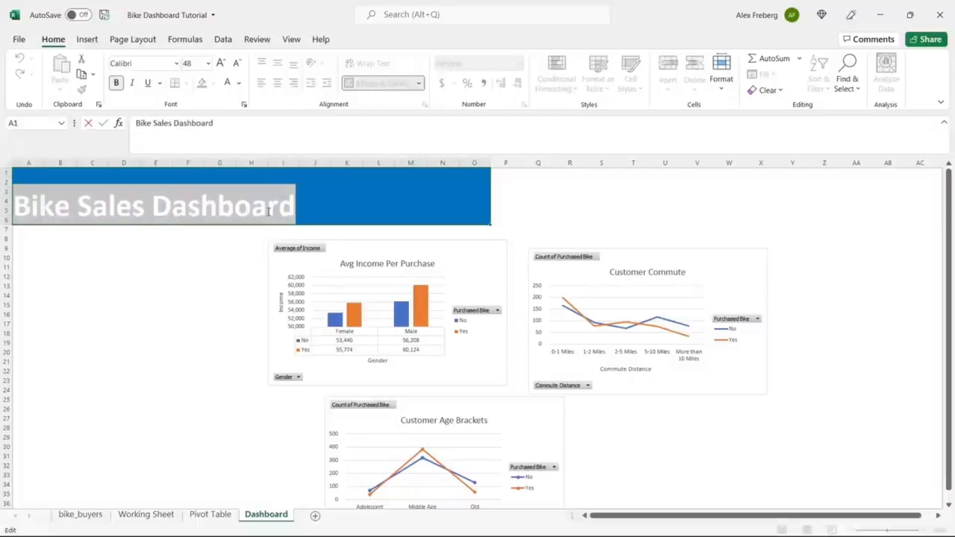
left_click(268, 212)
left_click(225, 277)
left_click(262, 210)
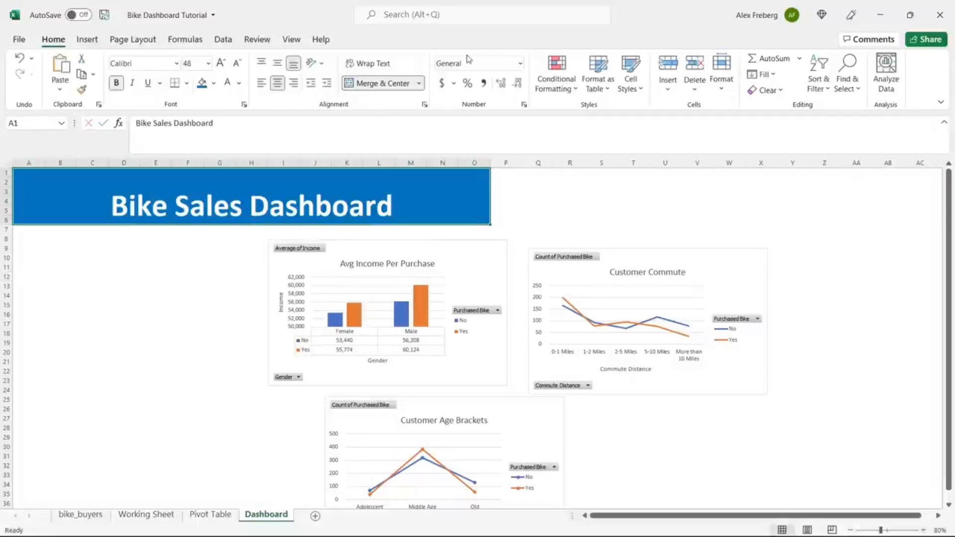
left_click(280, 64)
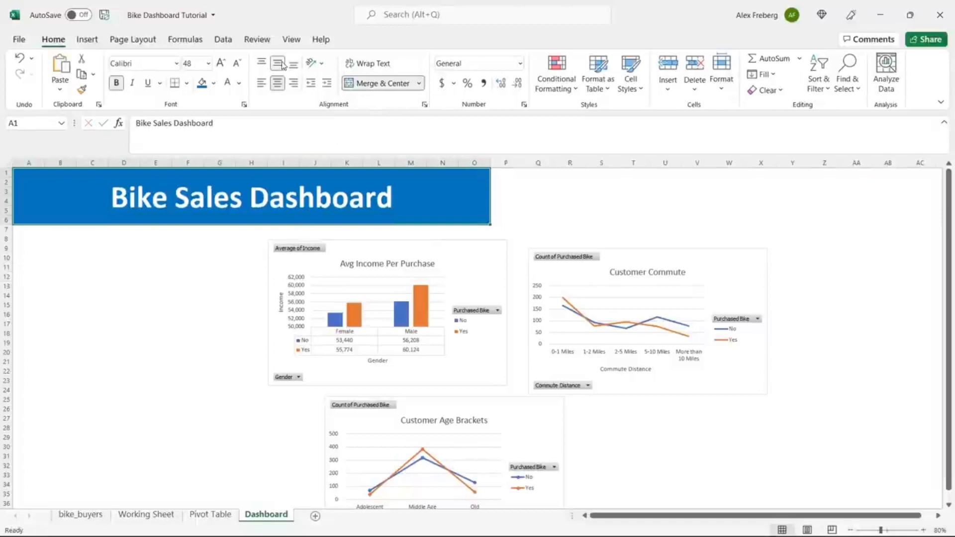
left_click(170, 286)
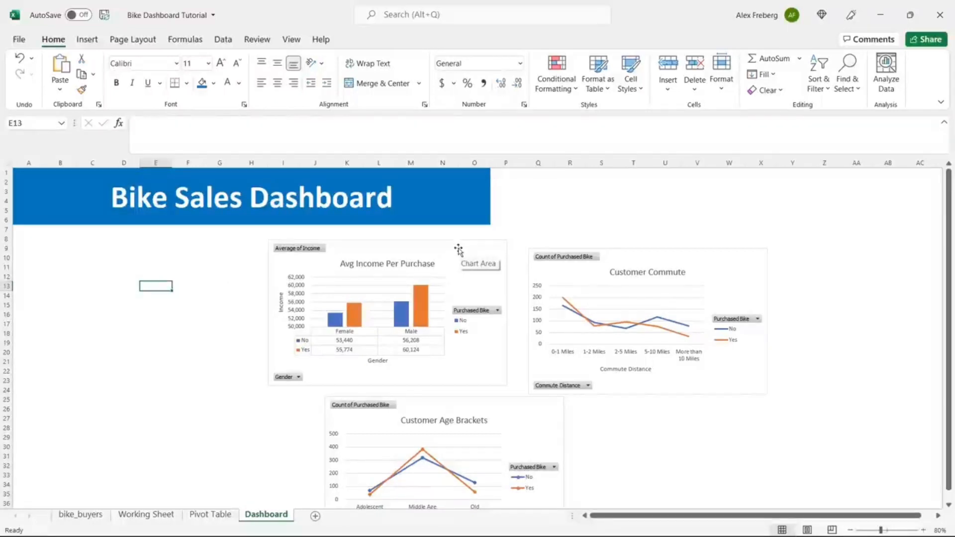
Step: Move and shrink Avg Income under the banner's left side, and shift Customer Commute to the bottom left
left_click_drag(458, 249, 291, 233)
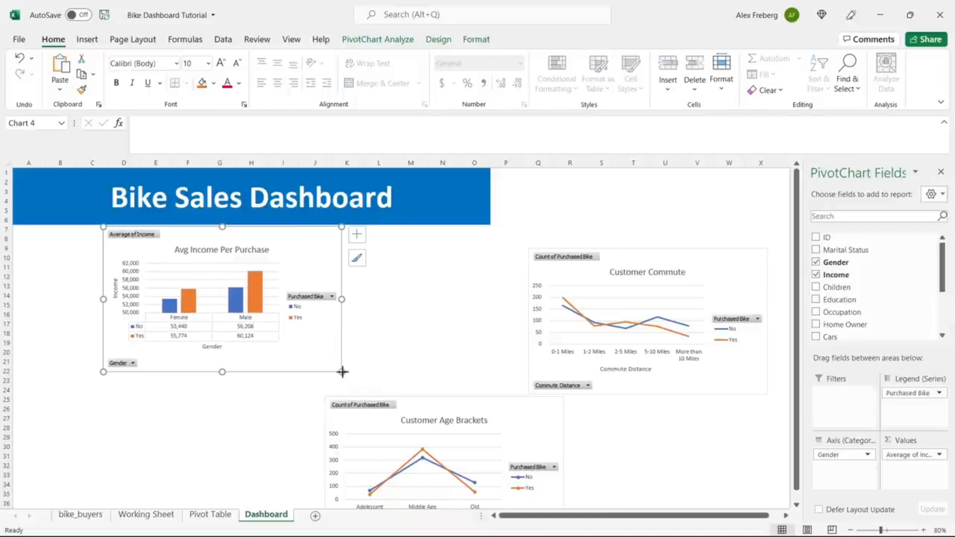
left_click_drag(343, 372, 308, 348)
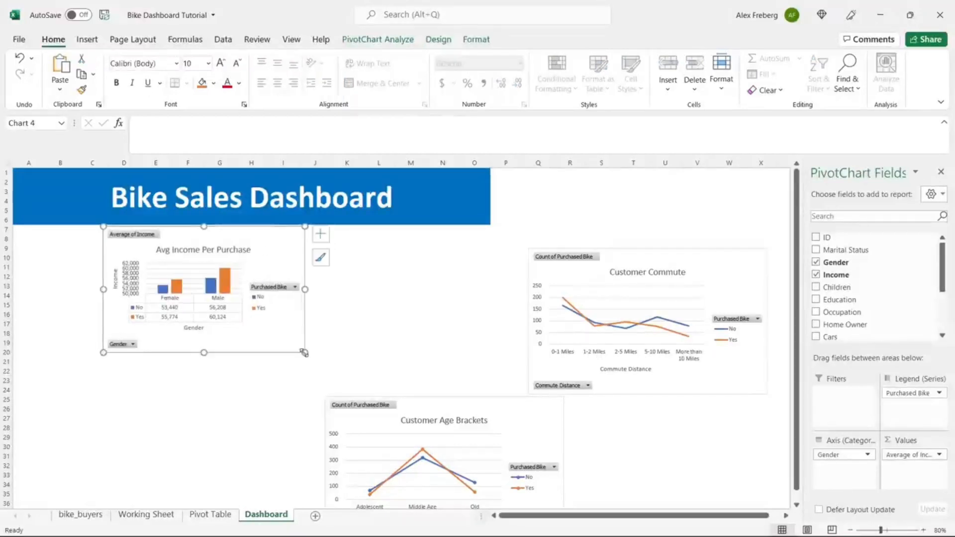
left_click(652, 257)
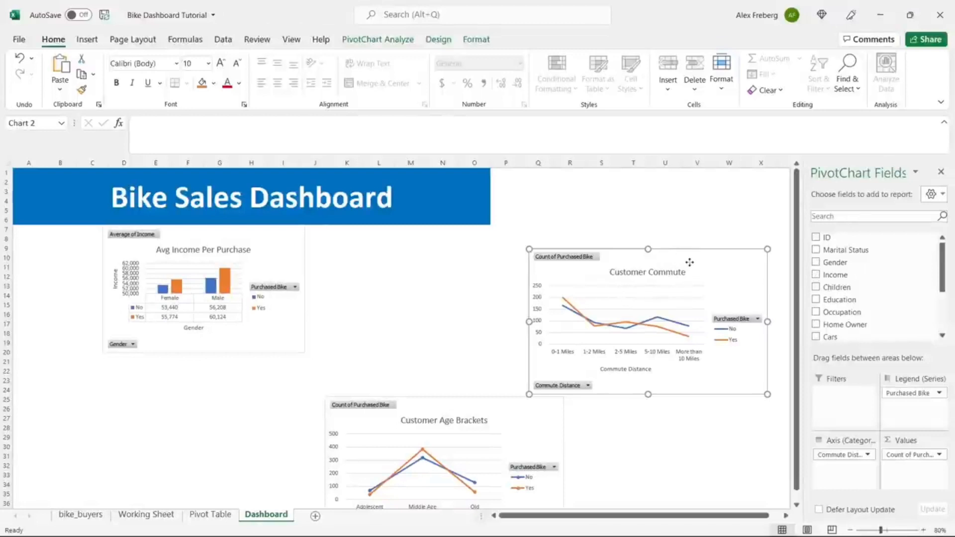
left_click_drag(689, 262, 542, 254)
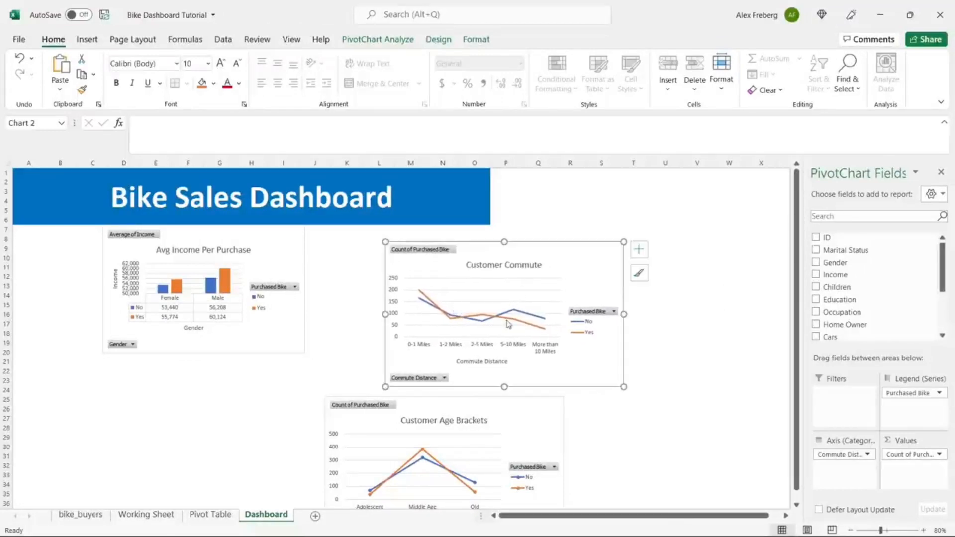
left_click_drag(516, 409, 701, 246)
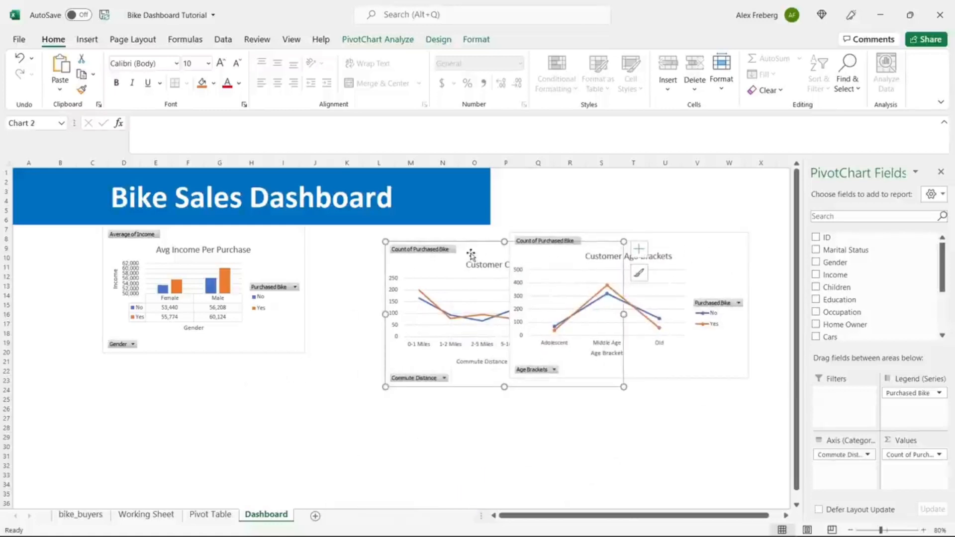
left_click_drag(472, 254, 131, 457)
Step: At 100% zoom, place Age Brackets beside Avg Income and resize it to match, reaching the banner's right edge
left_click_drag(627, 241, 425, 233)
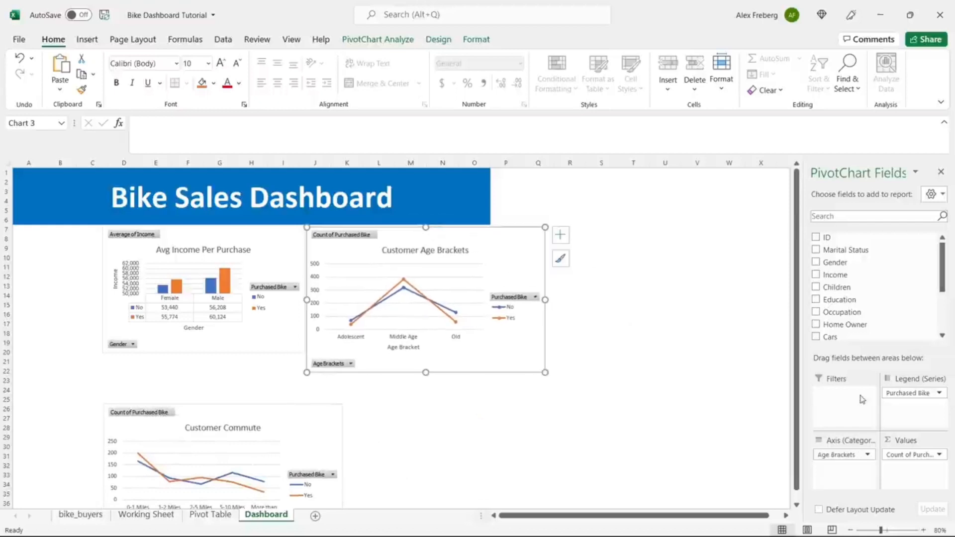
left_click(923, 530)
left_click(924, 531)
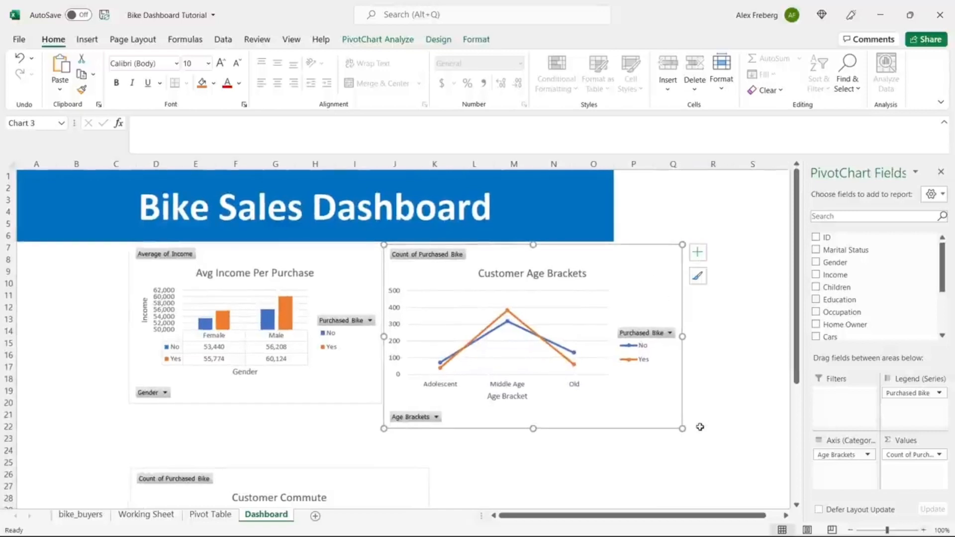
left_click_drag(684, 429, 601, 404)
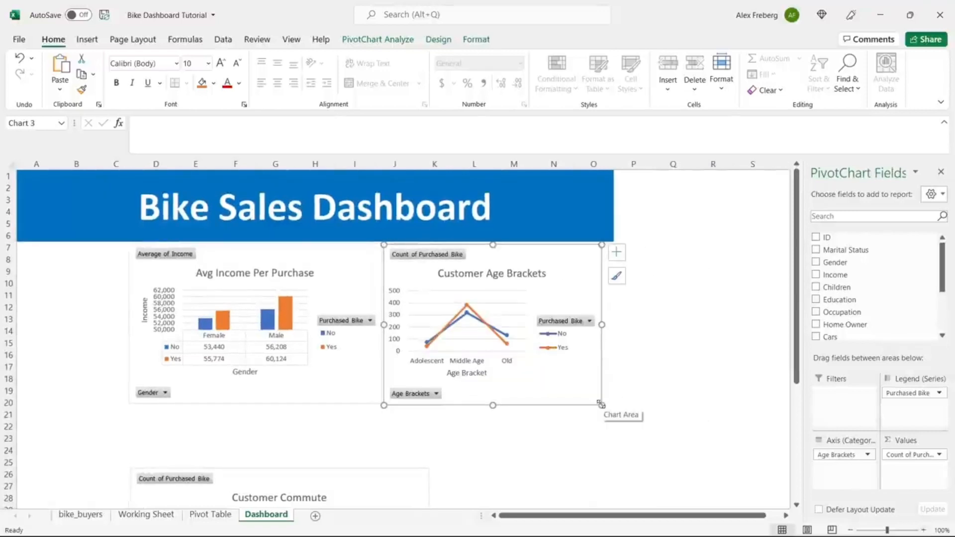
left_click_drag(602, 325, 614, 326)
left_click(703, 321)
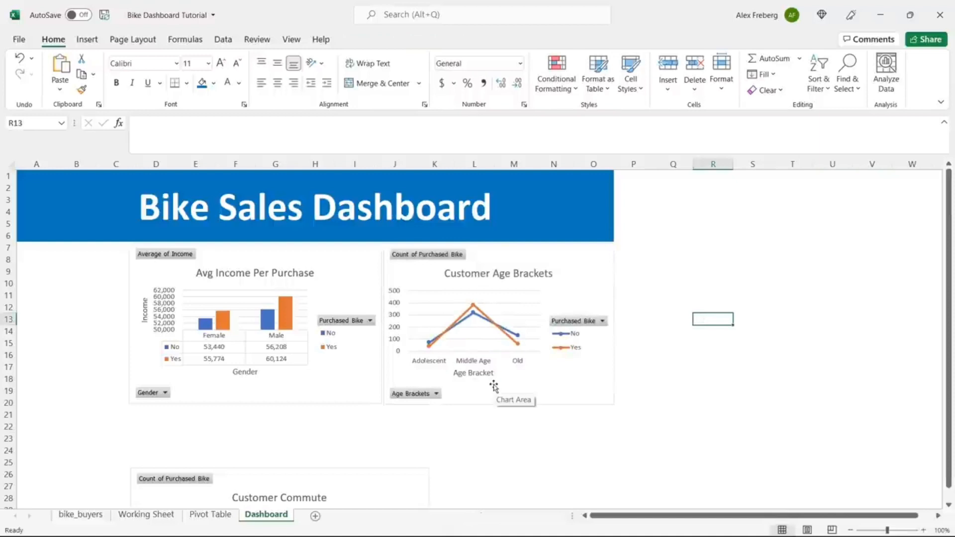
left_click(508, 407)
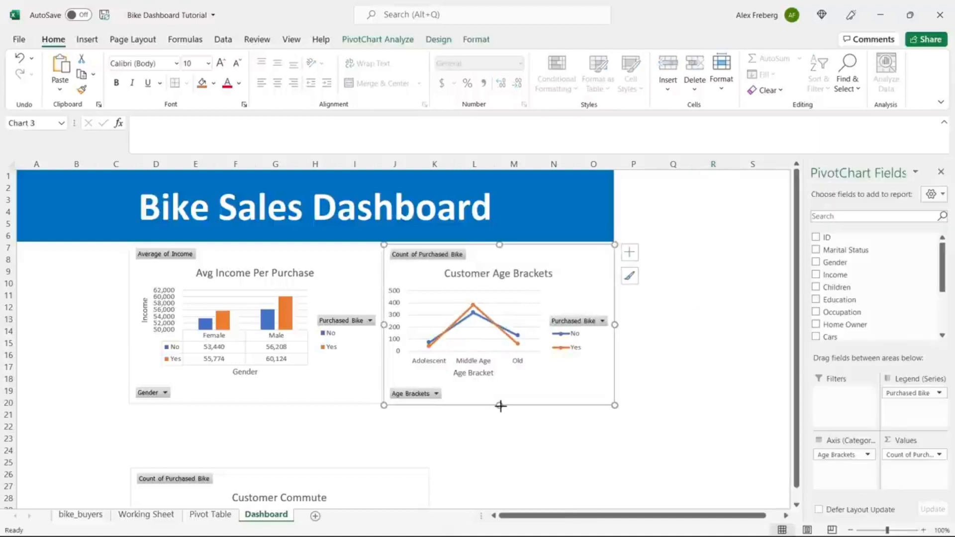
Step: Match the Age Brackets height, then drag Customer Commute up directly beneath the two top charts
left_click_drag(500, 406, 501, 404)
left_click(653, 370)
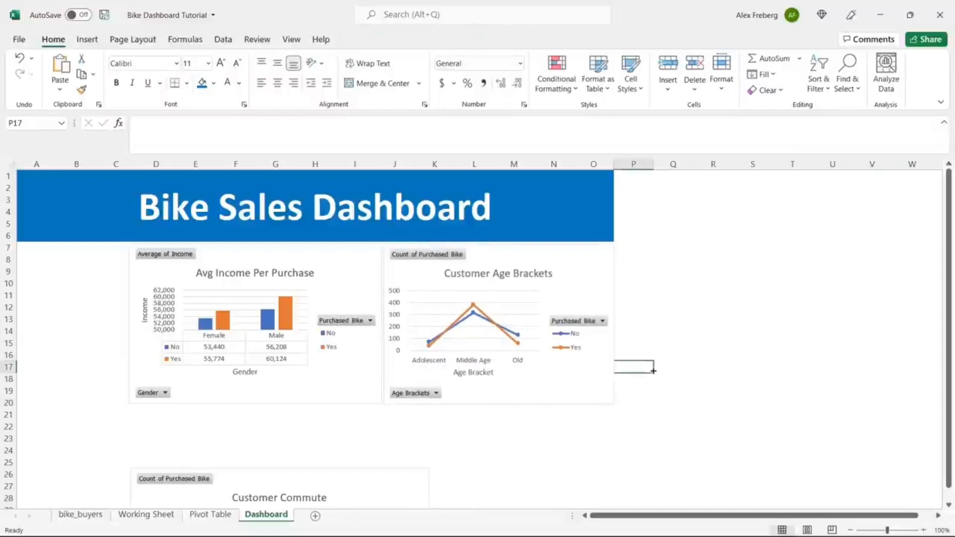
left_click_drag(377, 471, 378, 418)
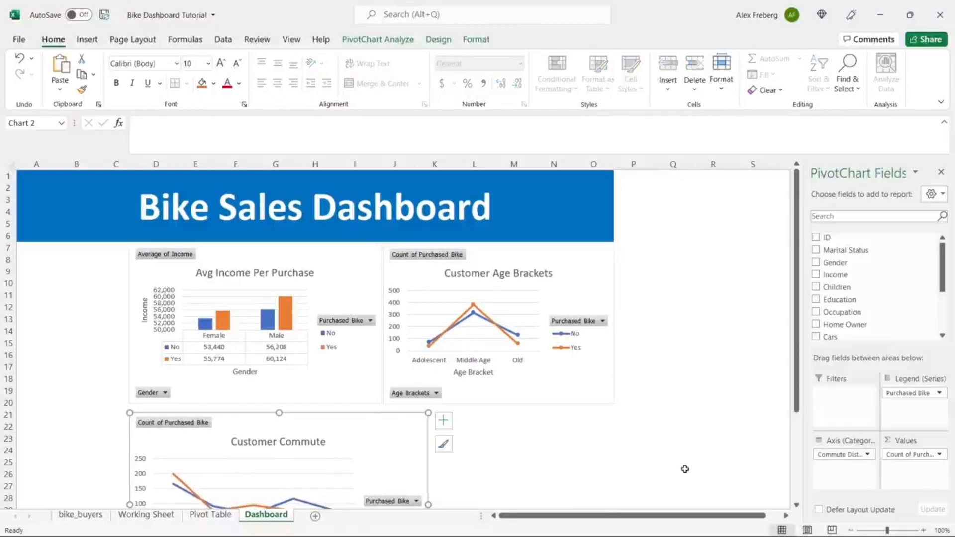
left_click(850, 530)
Step: Widen the Customer Commute chart so its right edge lines up with the Age Brackets chart
left_click(850, 530)
scroll(554, 347, "down", 3)
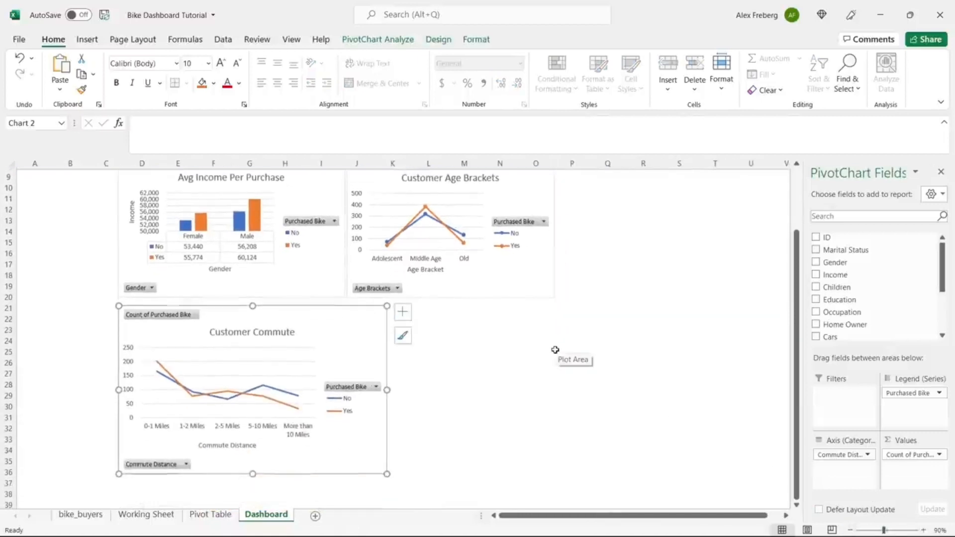
left_click_drag(387, 388, 555, 388)
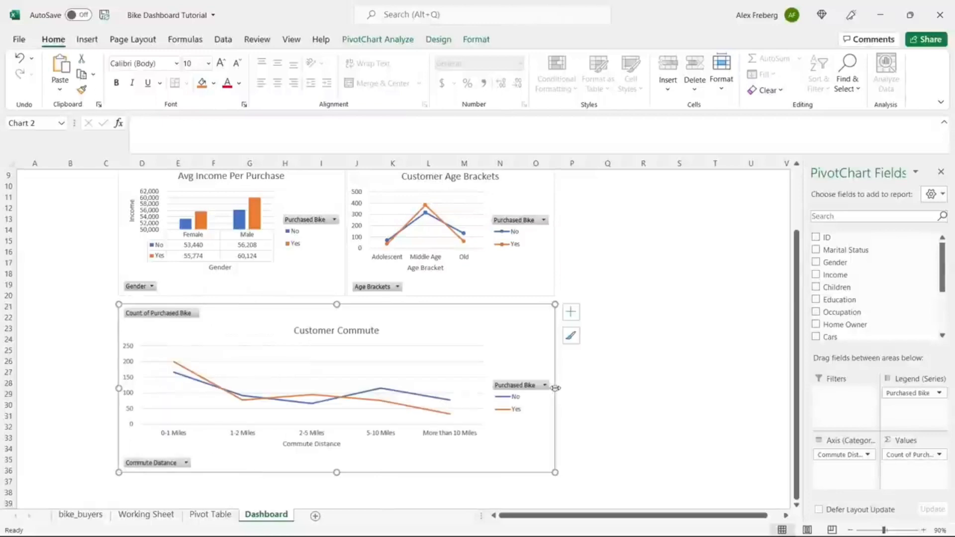
left_click(625, 347)
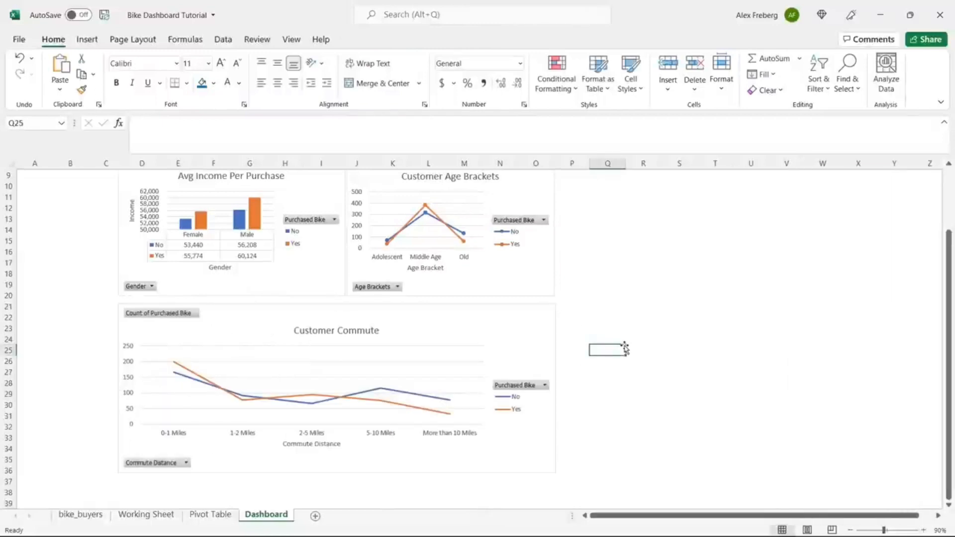
scroll(625, 348, "up", 2)
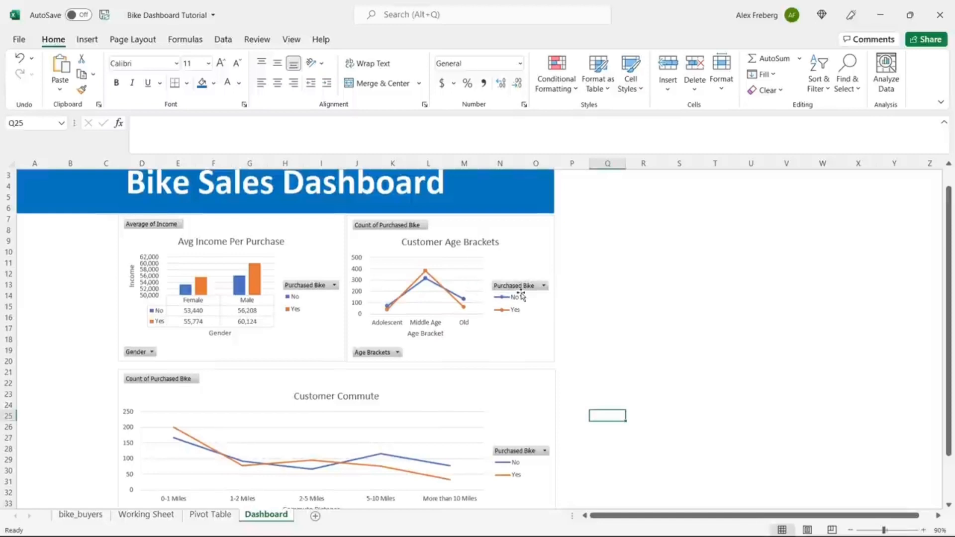
left_click_drag(565, 275, 325, 284)
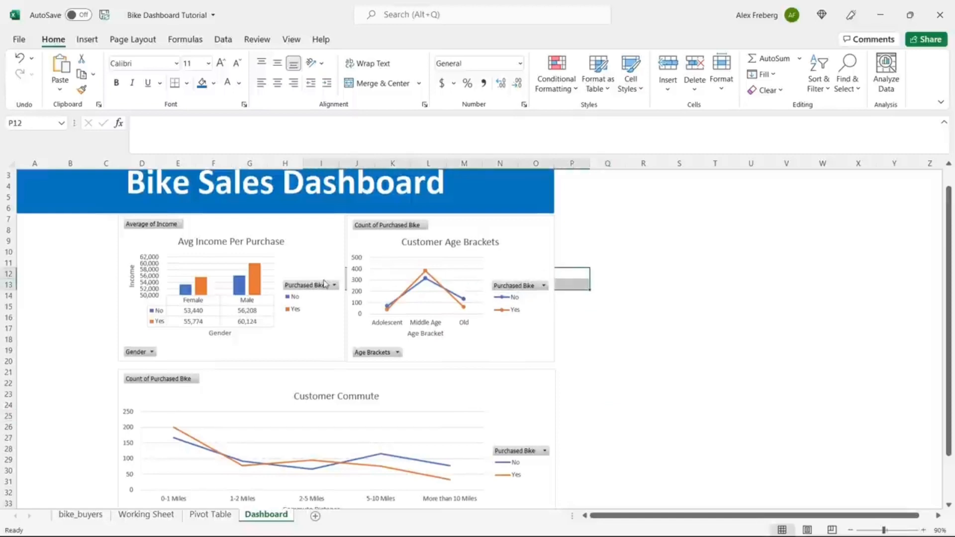
Step: Select the Avg Income and Age Brackets charts together and apply Shape Format > Align Top
left_click(325, 240)
left_click(505, 225, "ctrl")
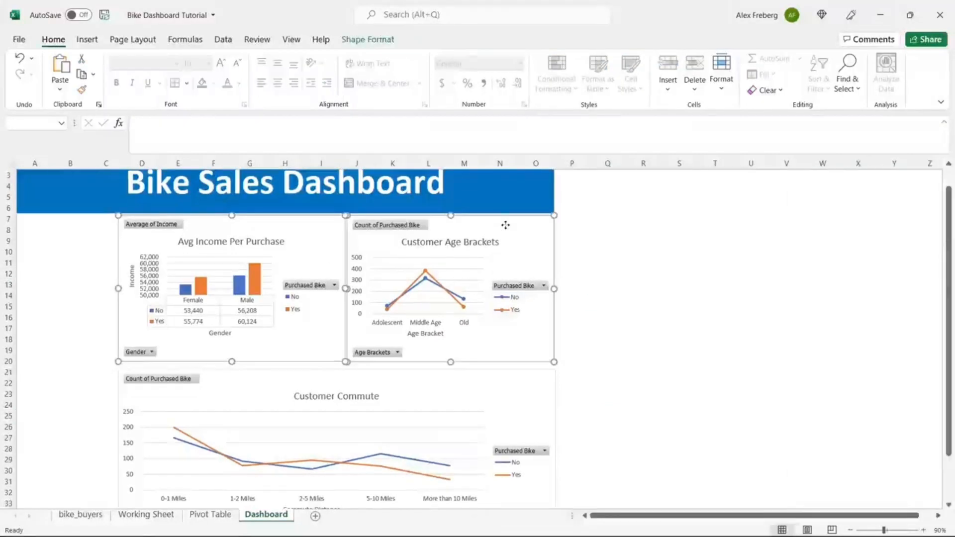
left_click(373, 41)
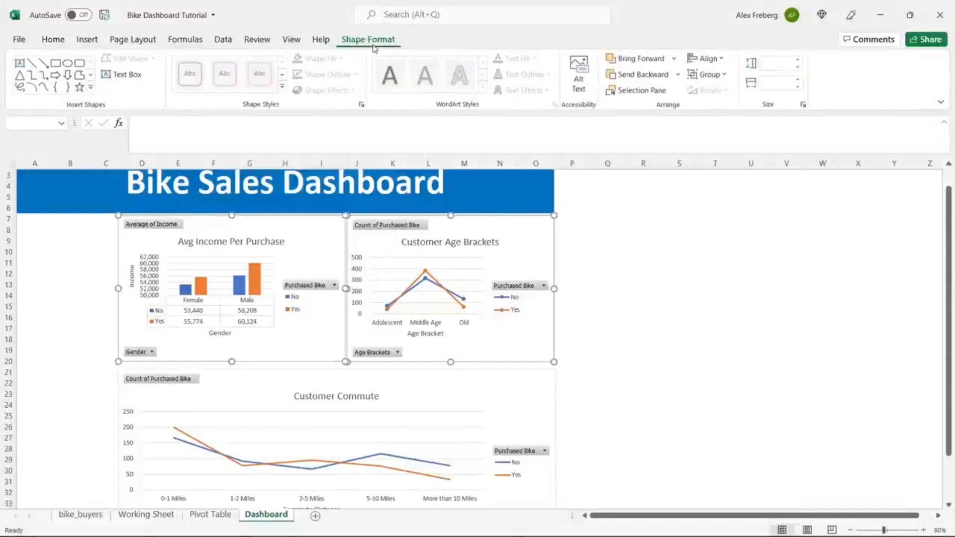
left_click(706, 58)
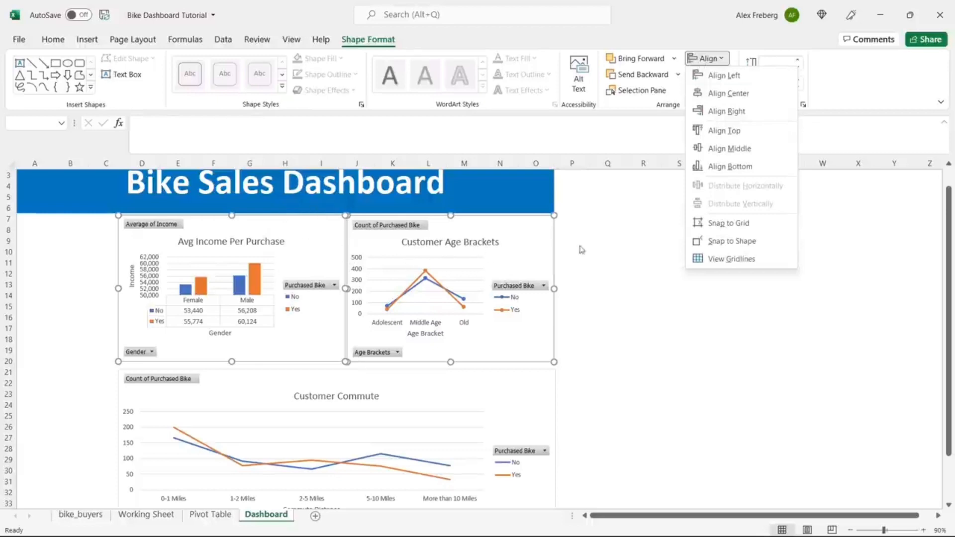
left_click(725, 130)
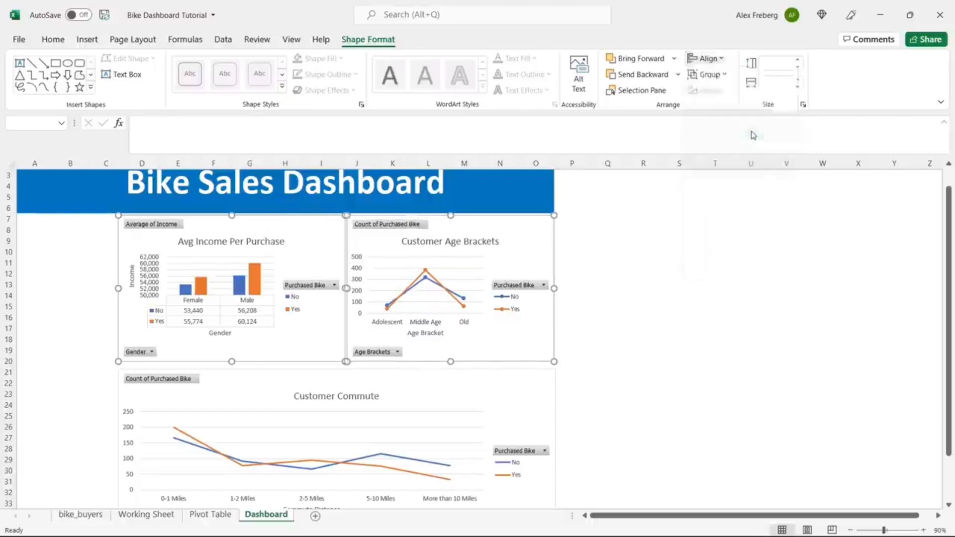
left_click(602, 263)
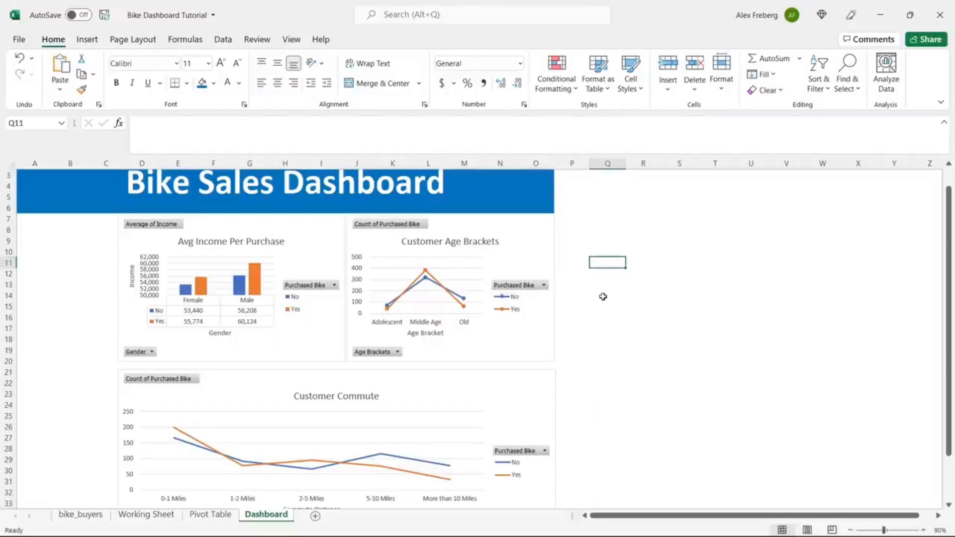
Step: Zoom out to 80% and nudge the Customer Commute chart slightly upward toward the top charts
scroll(603, 296, "down", 1, "ctrl")
left_click(850, 529)
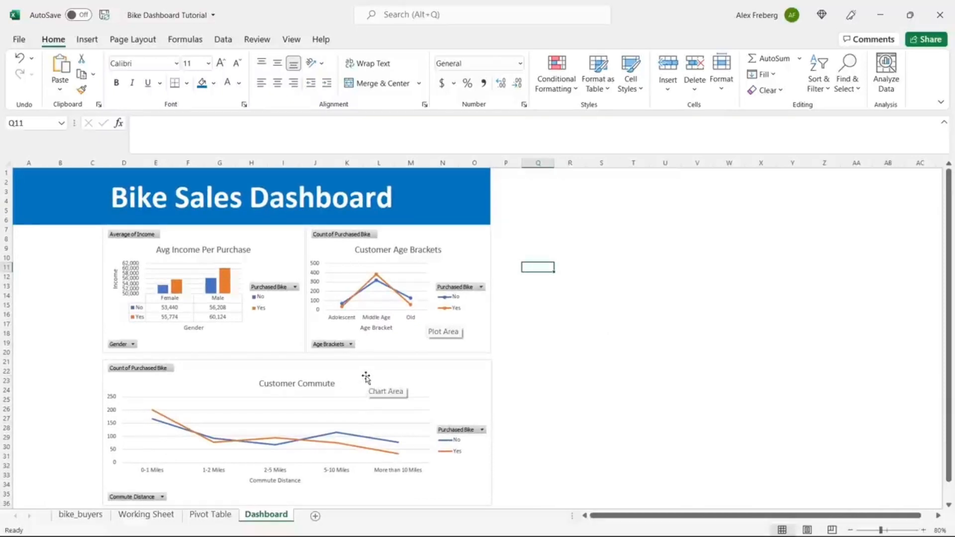
left_click_drag(366, 378, 365, 373)
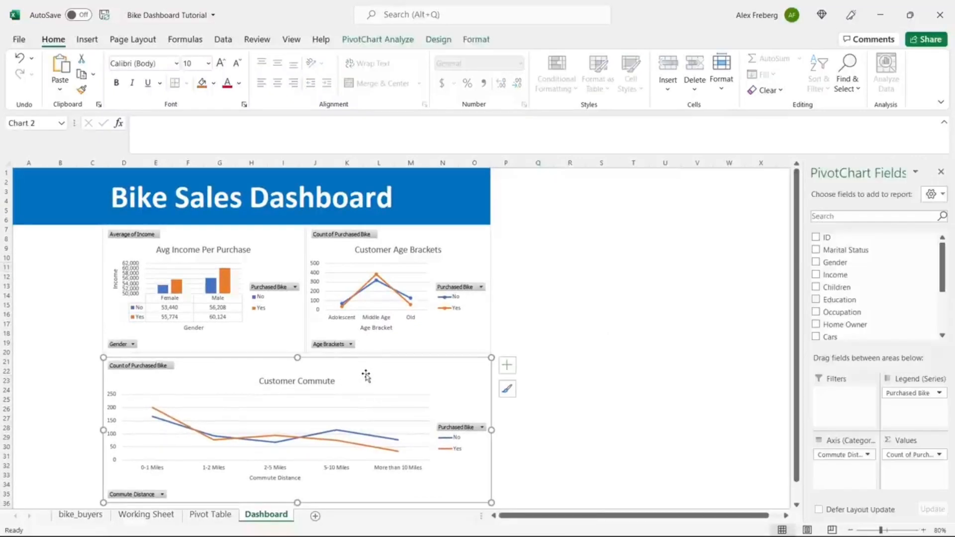
left_click(558, 314)
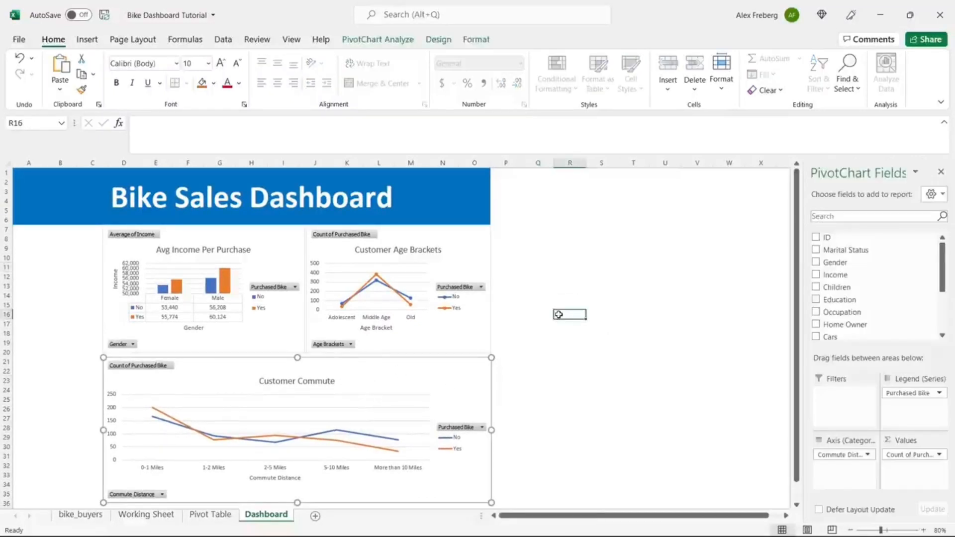
scroll(557, 314, "down", 1)
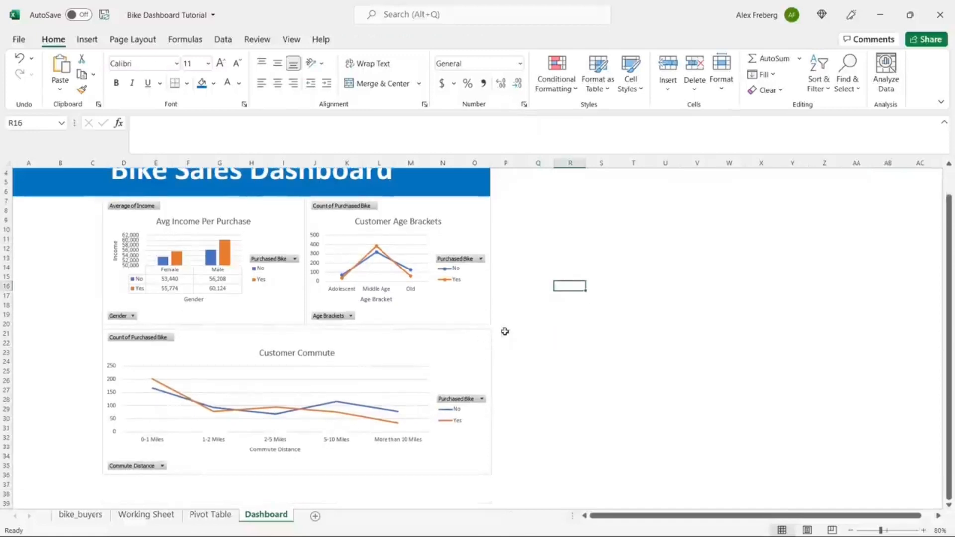
left_click(480, 317)
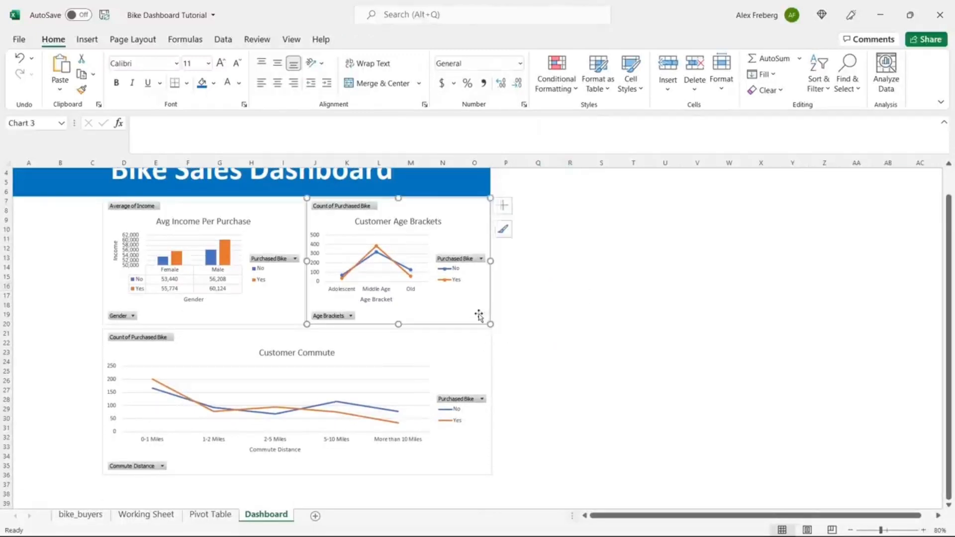
Step: Select Customer Commute with Age Brackets and apply Shape Format > Align Right to both
left_click(480, 349, "ctrl")
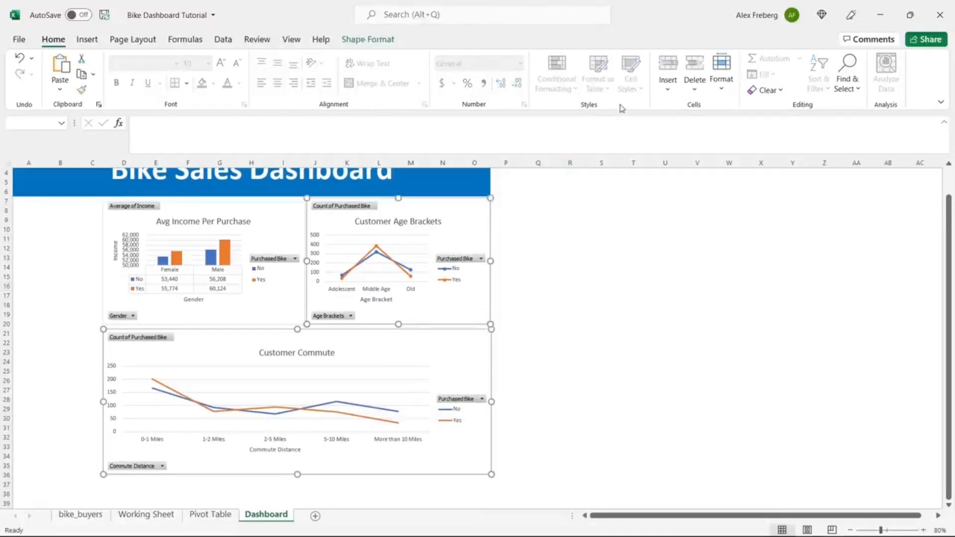
left_click(380, 40)
left_click(709, 58)
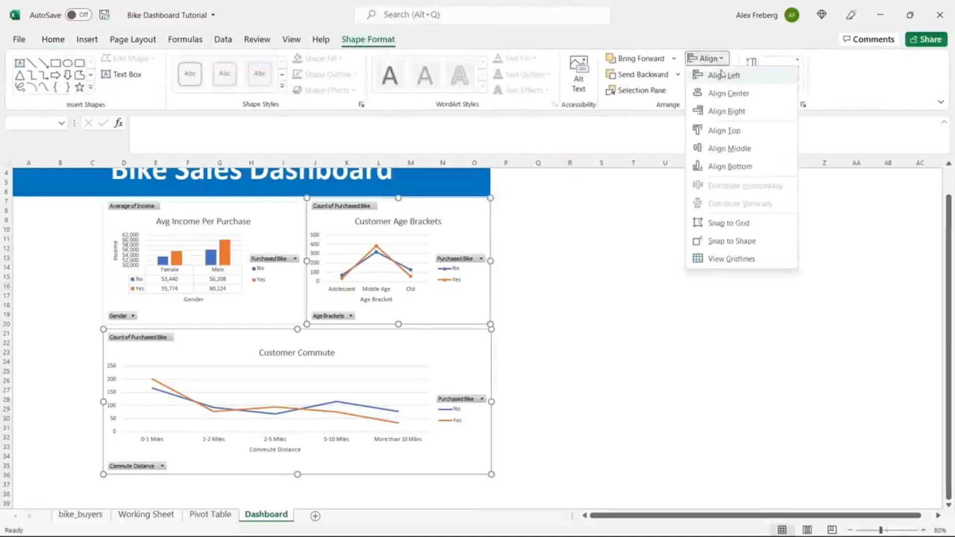
left_click(735, 112)
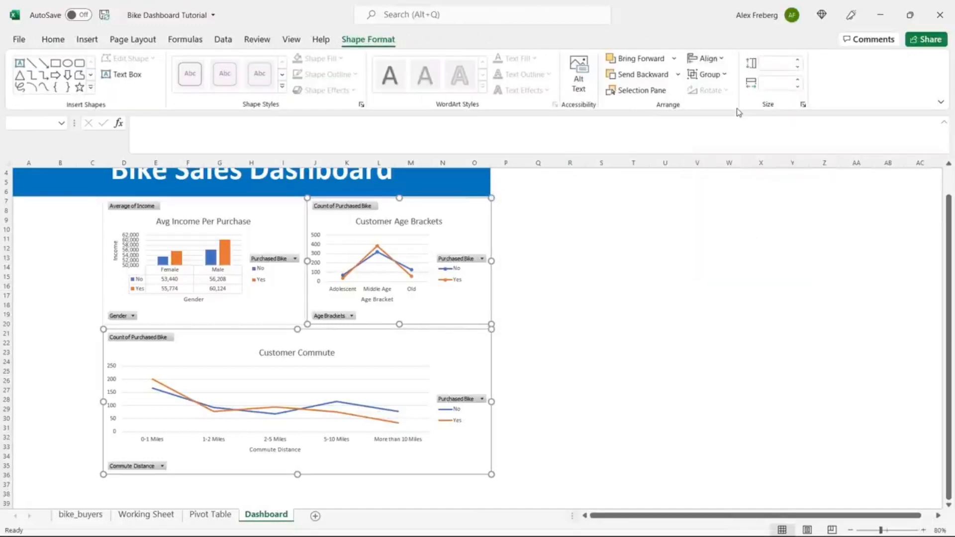
left_click(550, 276)
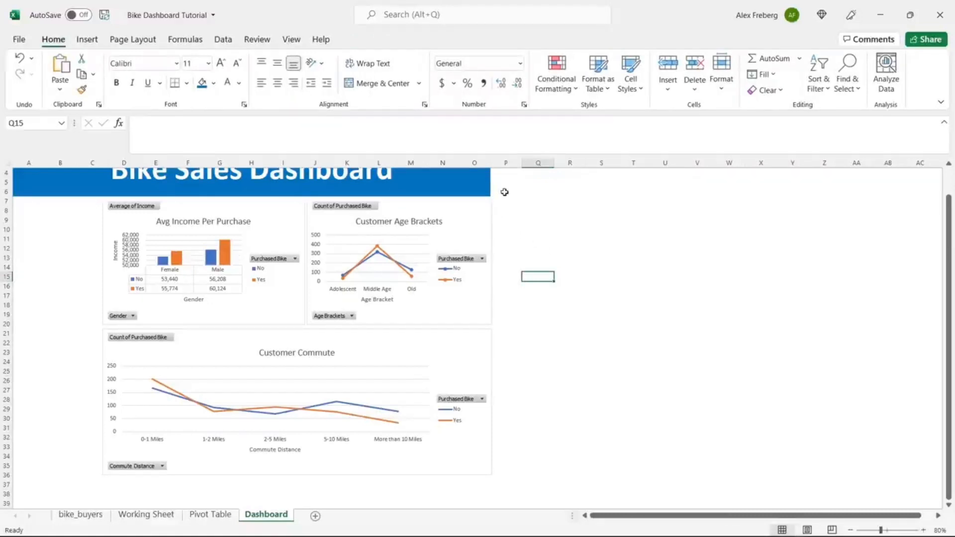
Step: Undo the accidental column O width change
left_click_drag(491, 165, 493, 165)
key("ctrl+z")
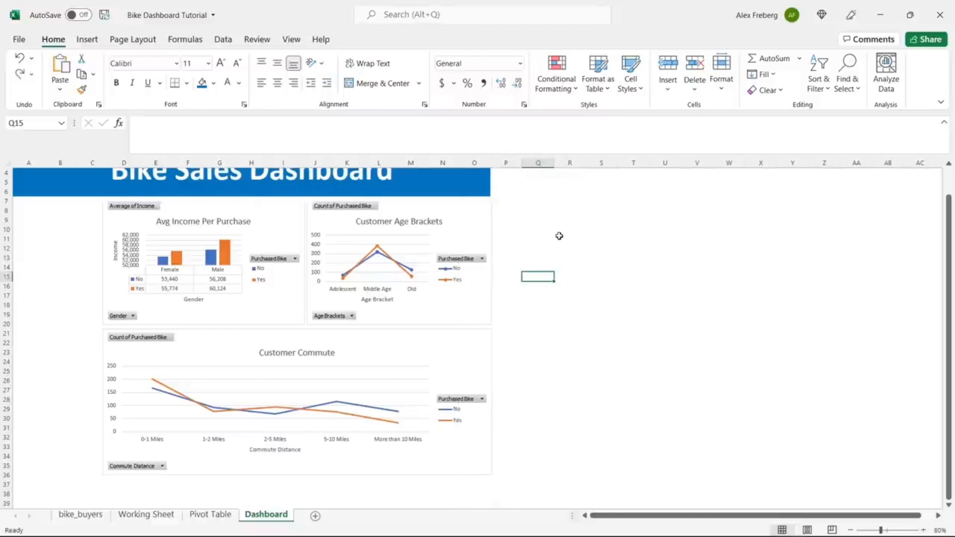
key("ctrl+z")
left_click(537, 240)
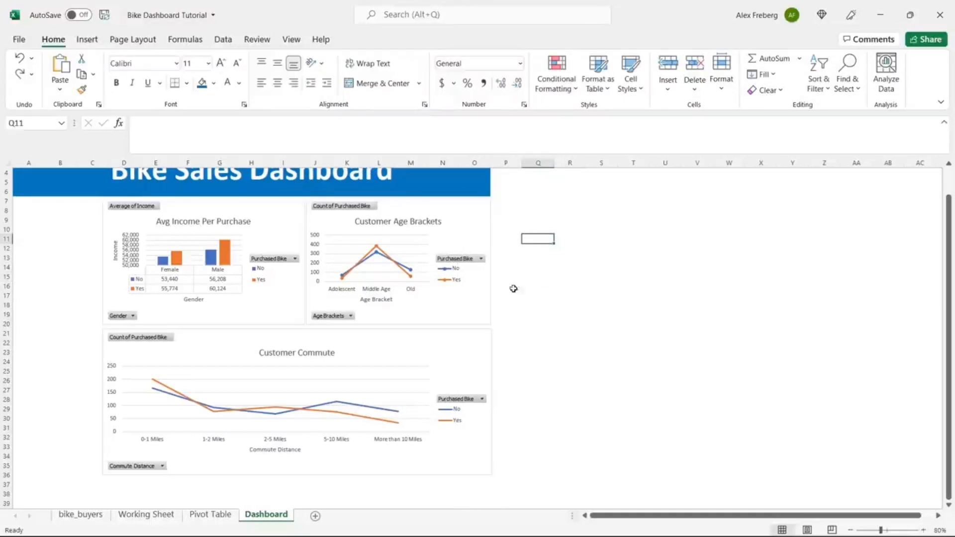
Step: Drag the Customer Commute chart's top edge up slightly to meet the charts above
left_click(481, 350)
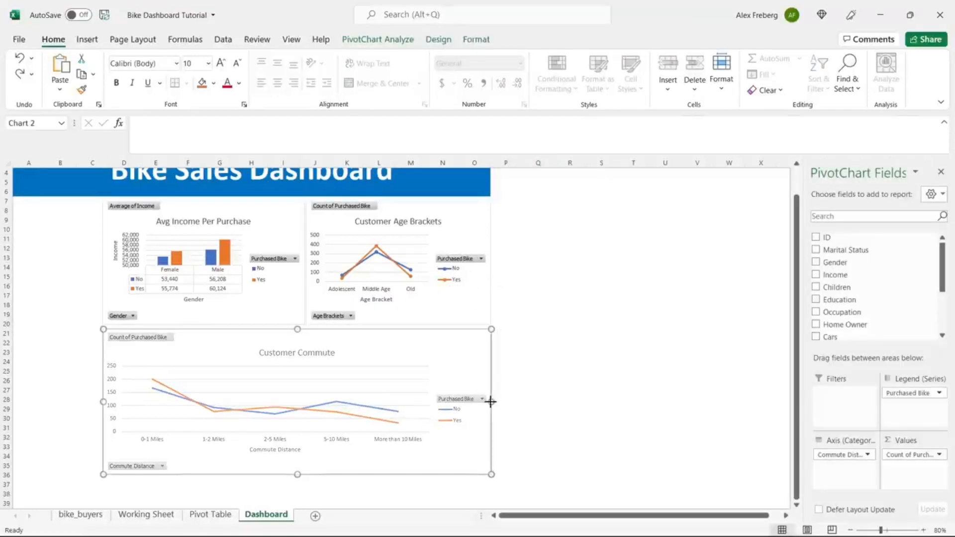
left_click(588, 307)
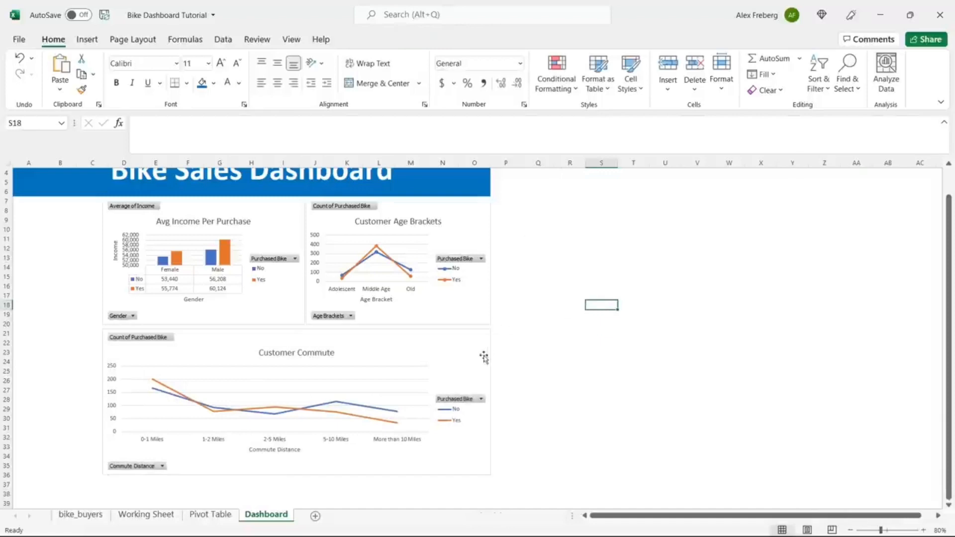
left_click(400, 359)
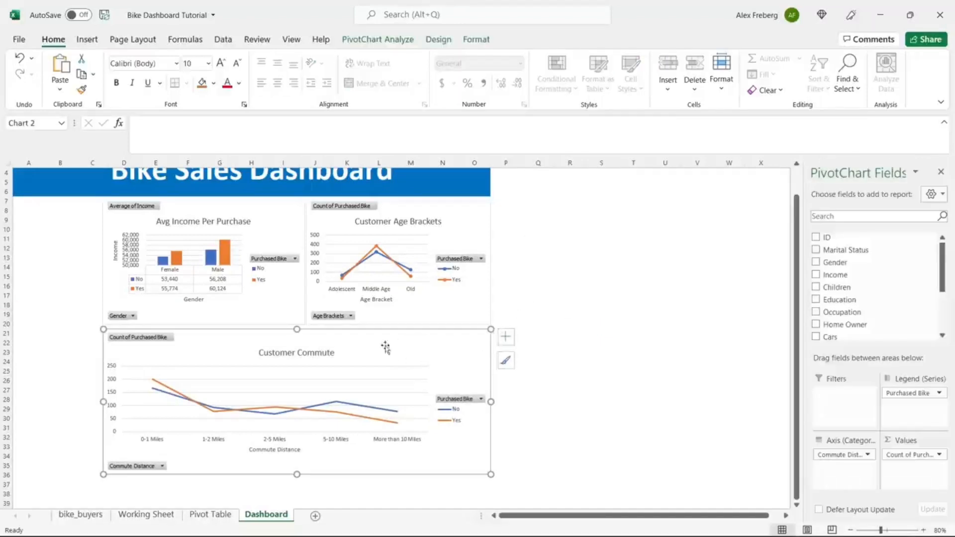
left_click_drag(298, 329, 298, 327)
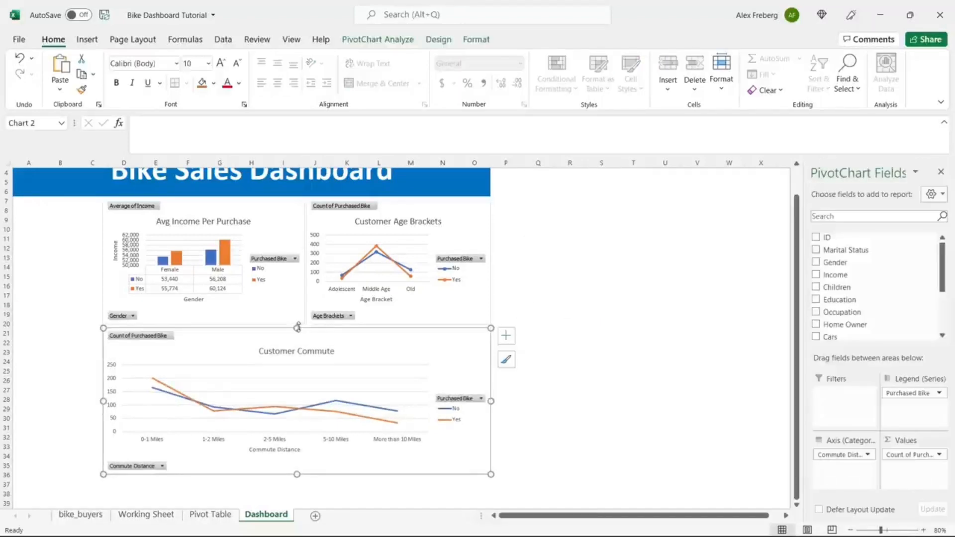
left_click(557, 296)
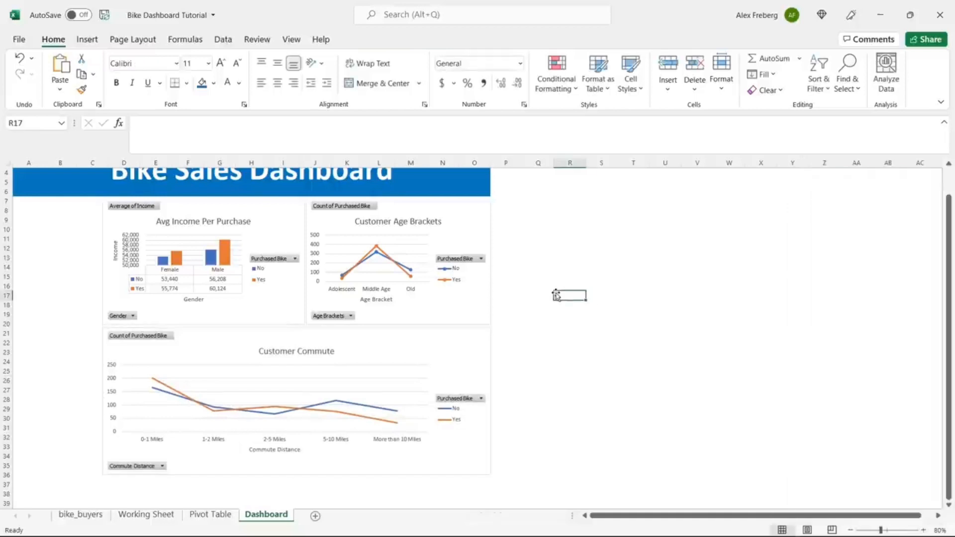
scroll(556, 296, "up", 1)
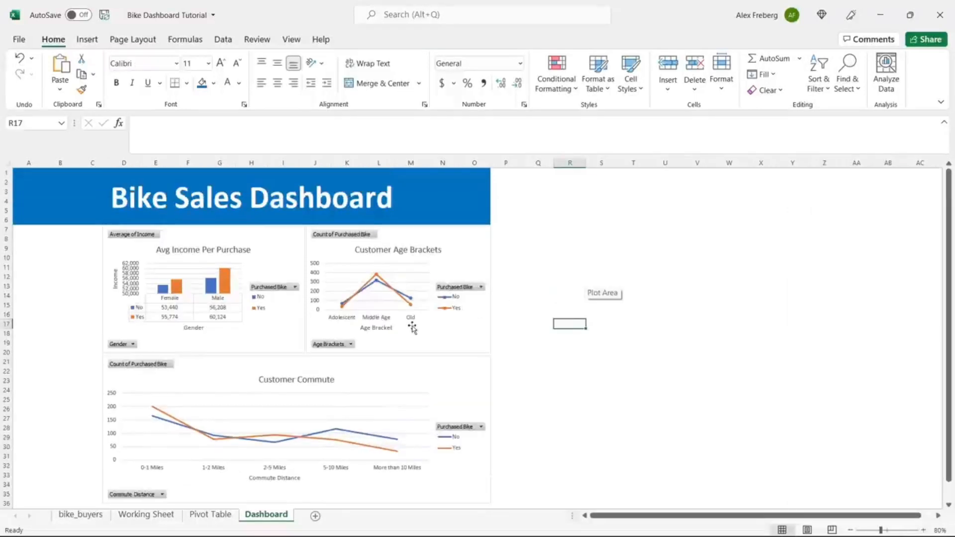
left_click(547, 297)
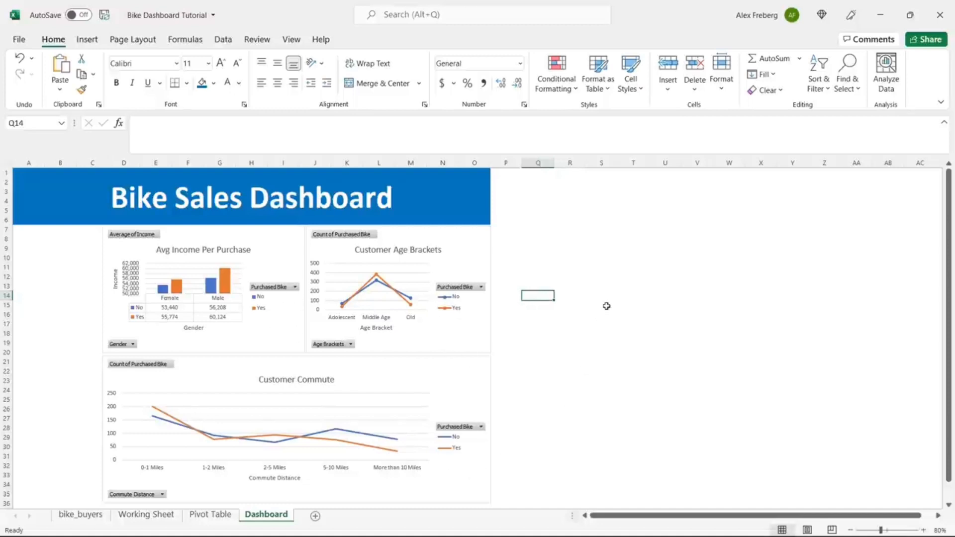
left_click(407, 374)
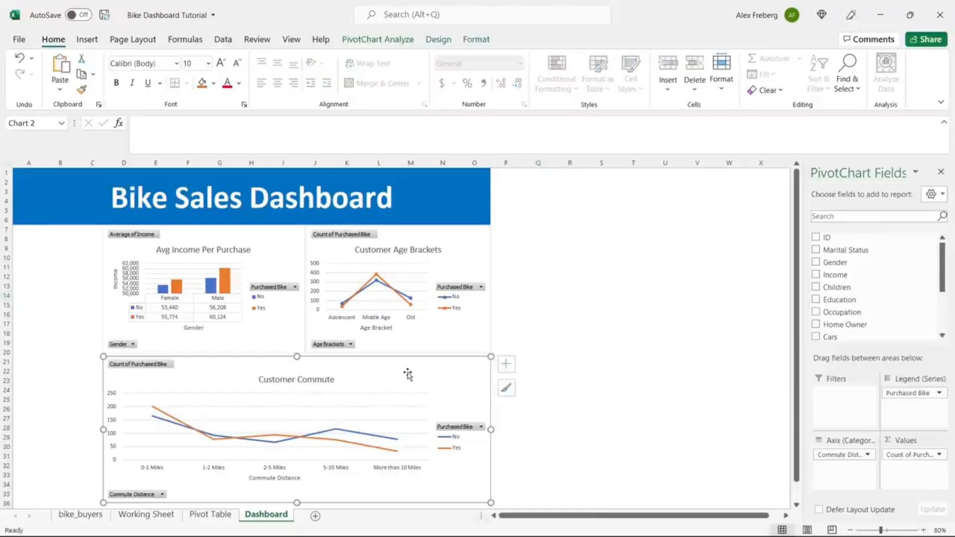
Step: Apply chart Style 4 to the Customer Commute chart for a bold title and axis labels
left_click(393, 42)
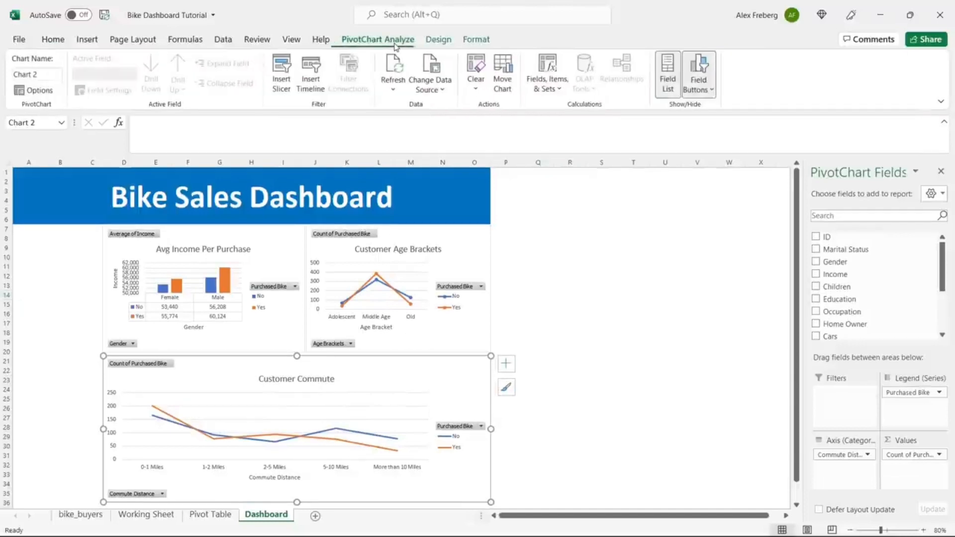
left_click(444, 40)
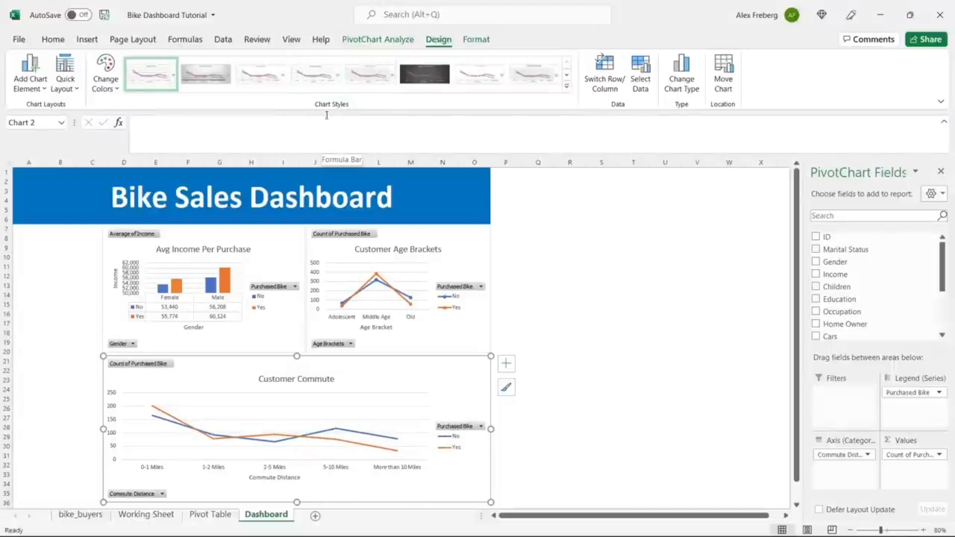
left_click(320, 74)
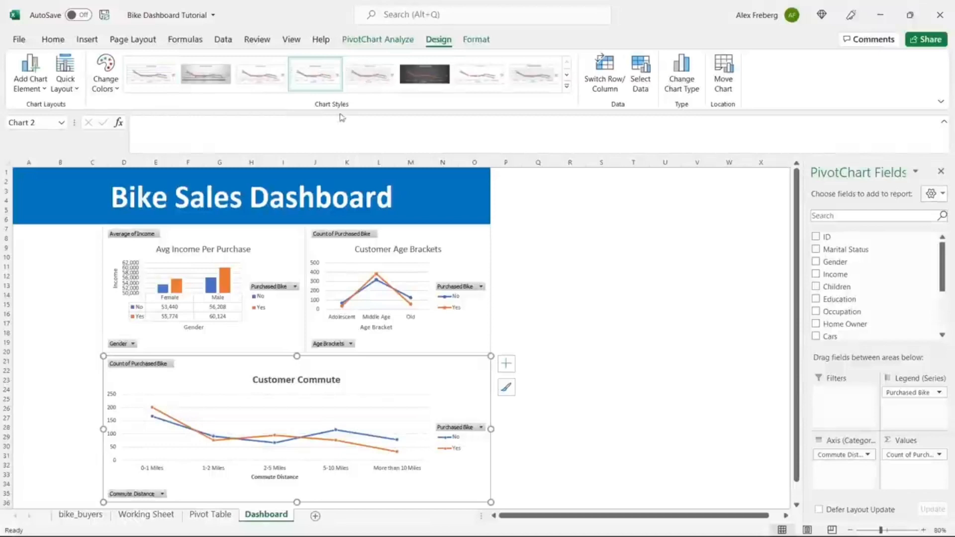
left_click(449, 248)
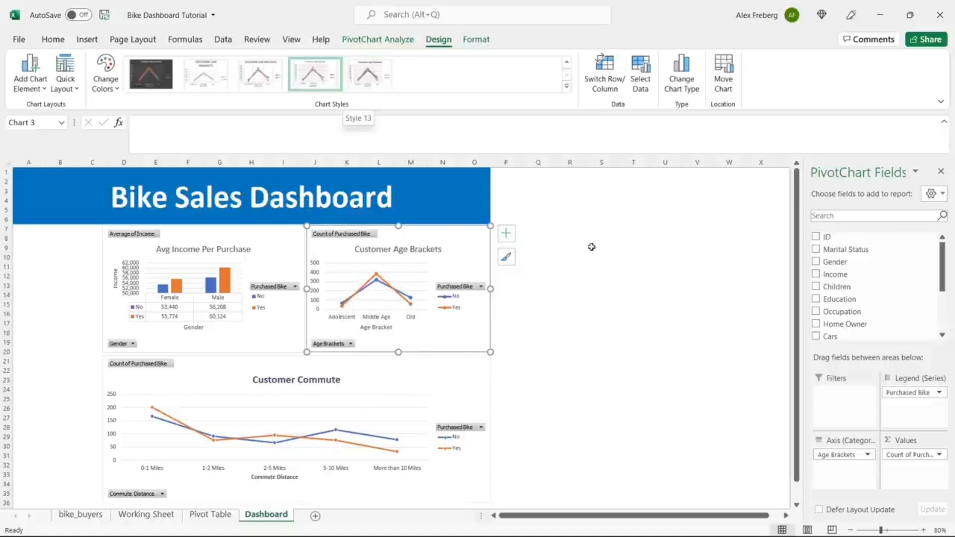
left_click(600, 266)
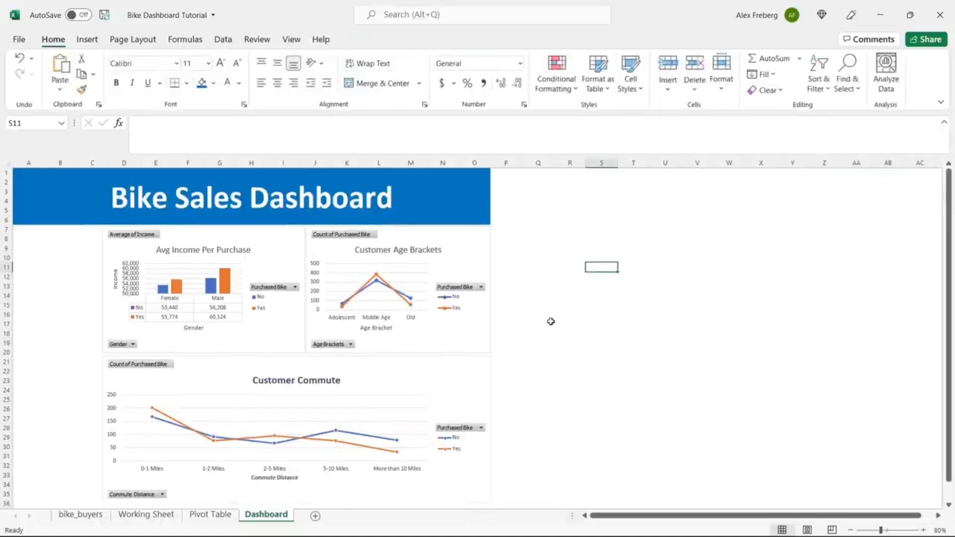
scroll(537, 324, "down", 1)
scroll(274, 354, "up", 1)
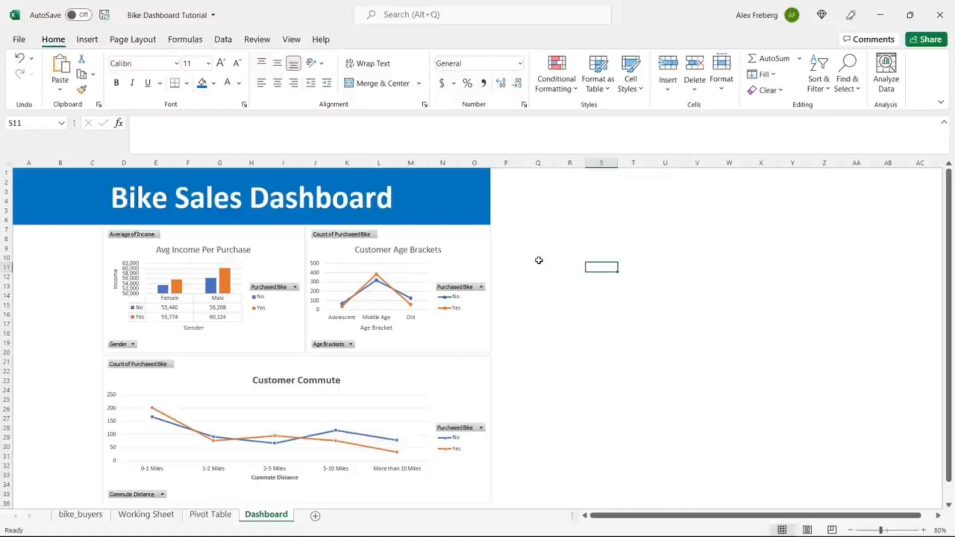
left_click(503, 265)
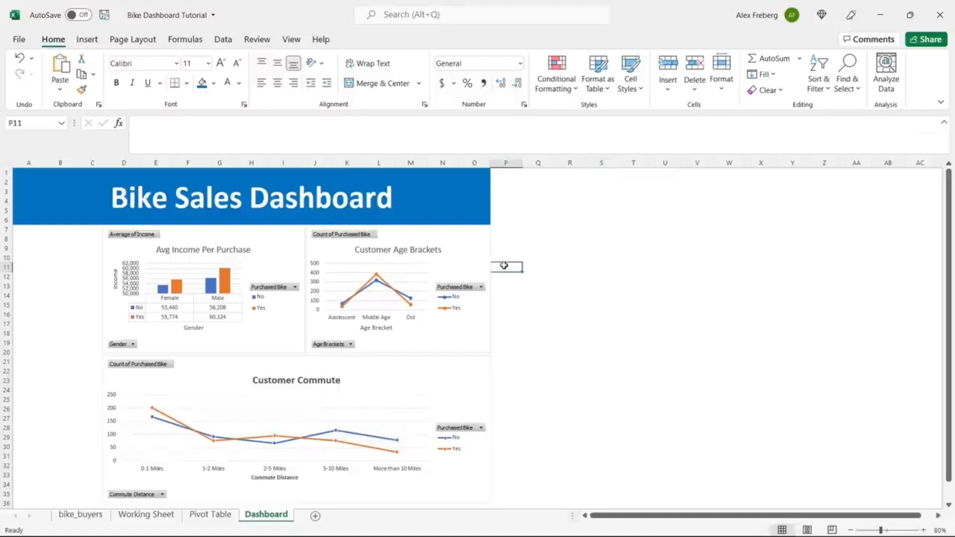
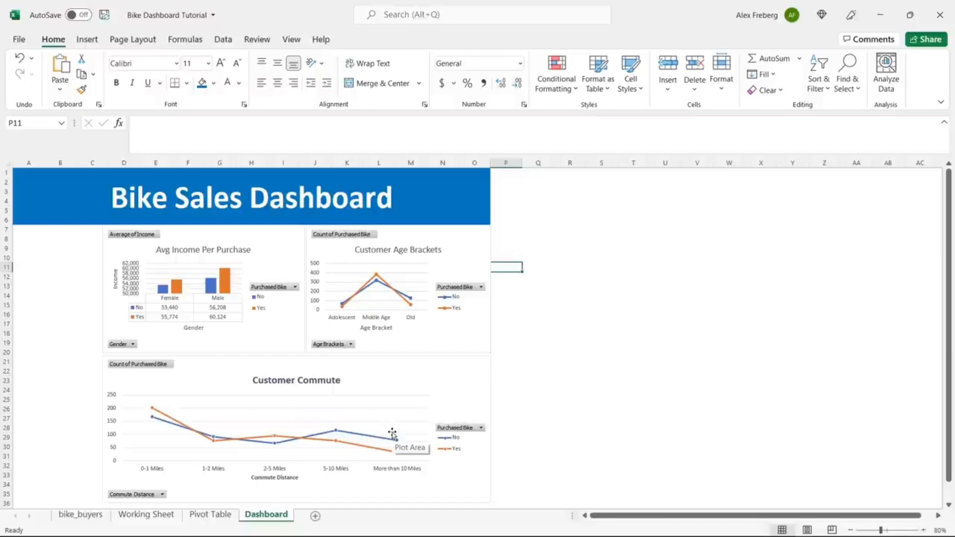
Step: Insert a Marital Status slicer from the Avg Income Per Purchase pivot chart
left_click(274, 246)
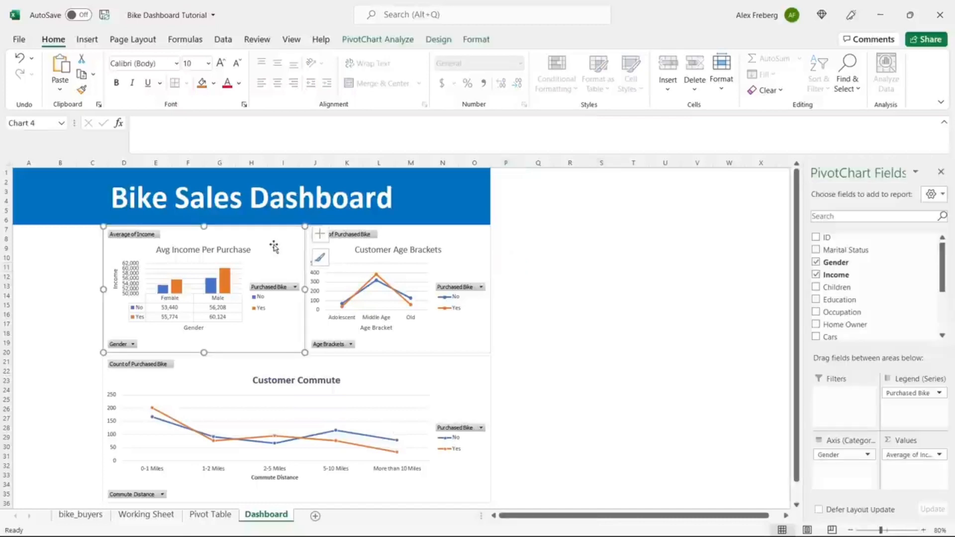
left_click(378, 40)
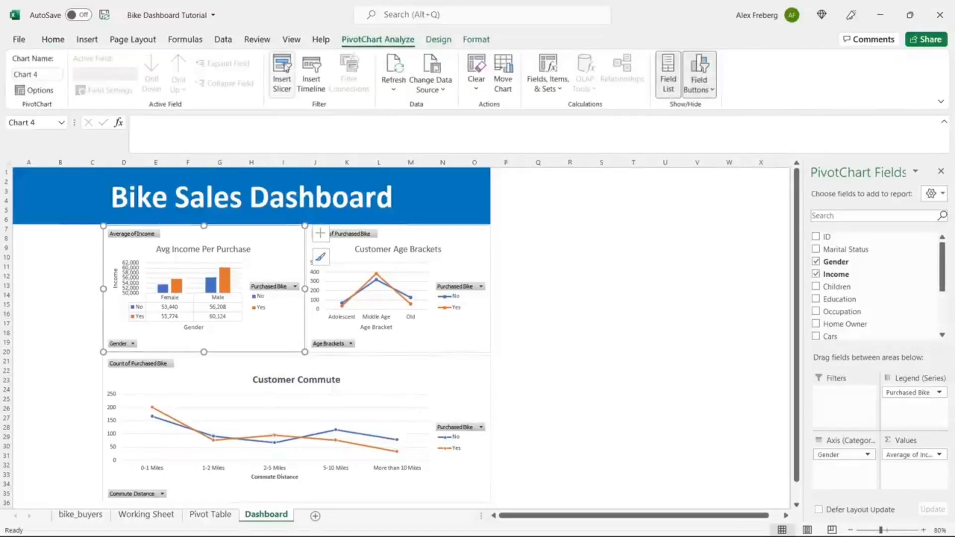
left_click(282, 78)
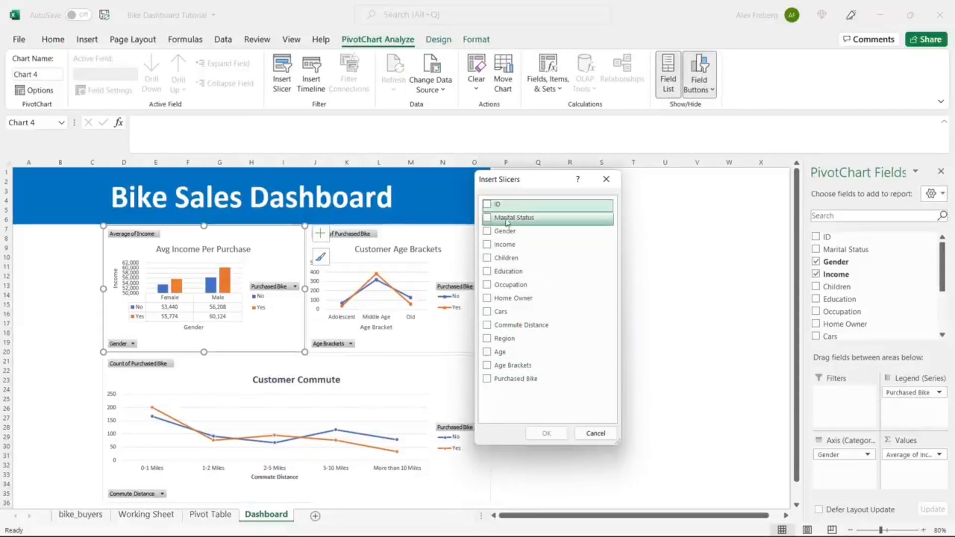
left_click(487, 218)
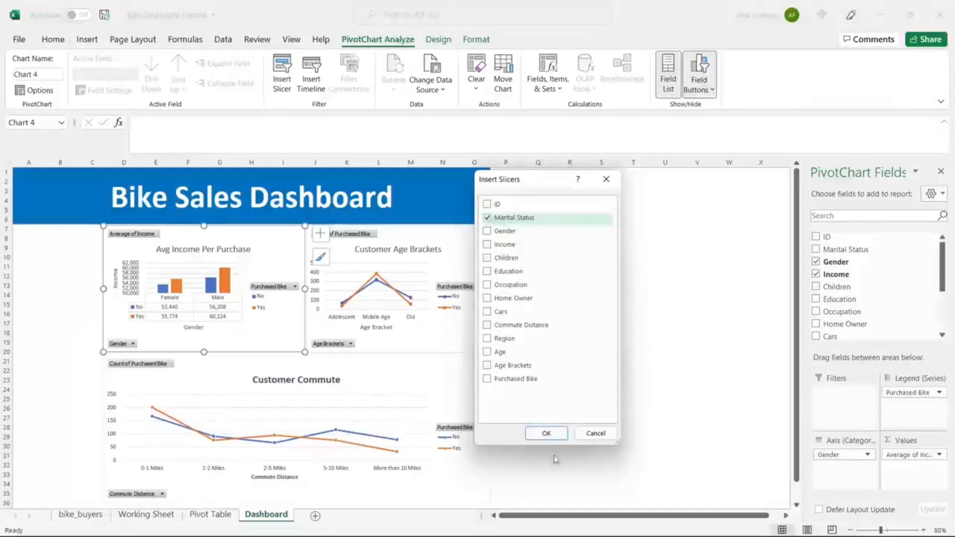
left_click(546, 433)
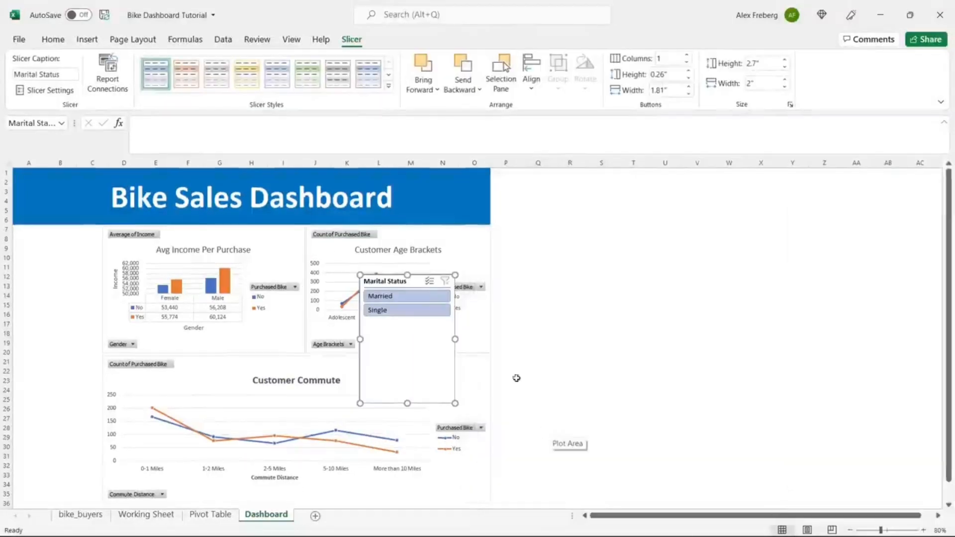
Step: Move the Marital Status slicer to column A and shrink it to about 1.82" wide by 1" high
left_click_drag(414, 278, 68, 234)
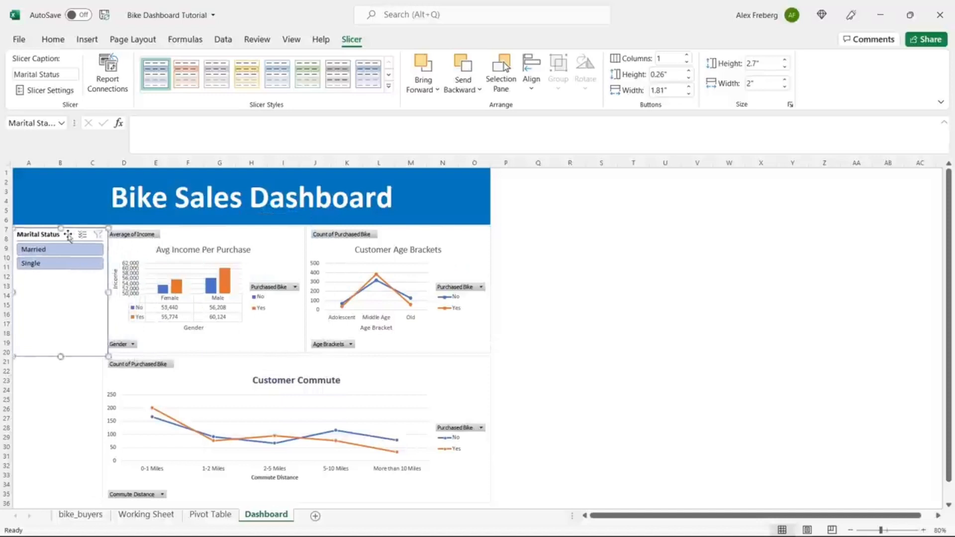
left_click_drag(107, 293, 100, 293)
left_click_drag(55, 355, 64, 273)
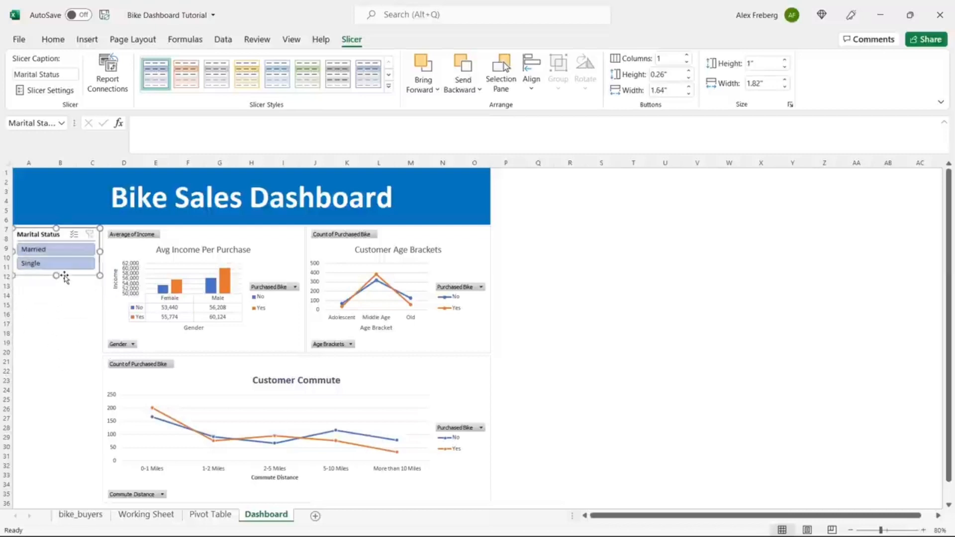
left_click(249, 233)
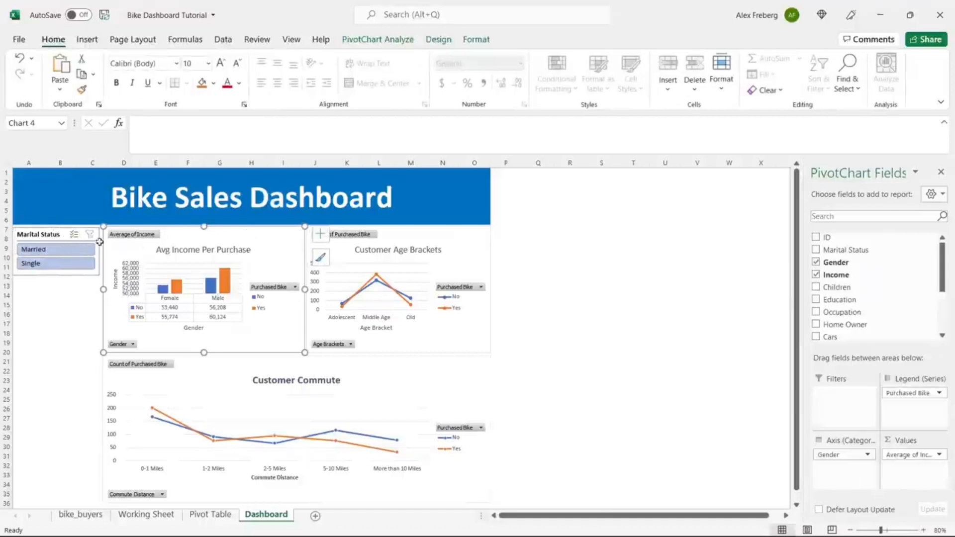
Step: Toggle the slicer between Married and Single, leaving the Avg Income chart filtered to Married
left_click(65, 269)
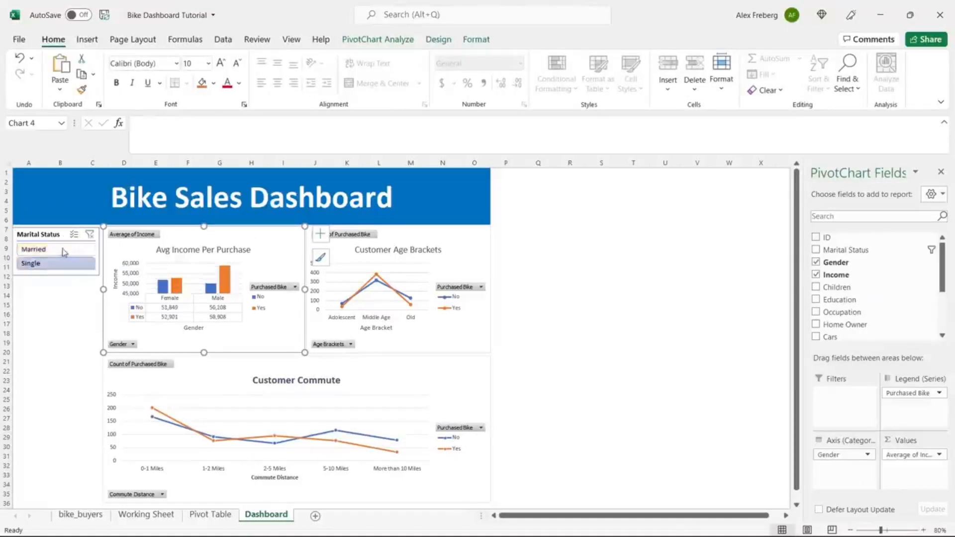
left_click(62, 249)
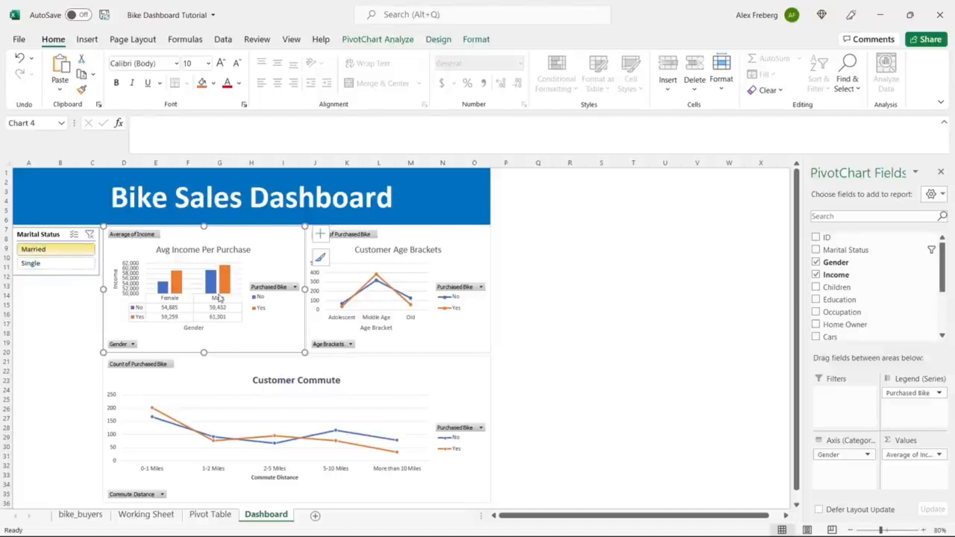
left_click(53, 265)
left_click(56, 250)
left_click(54, 263)
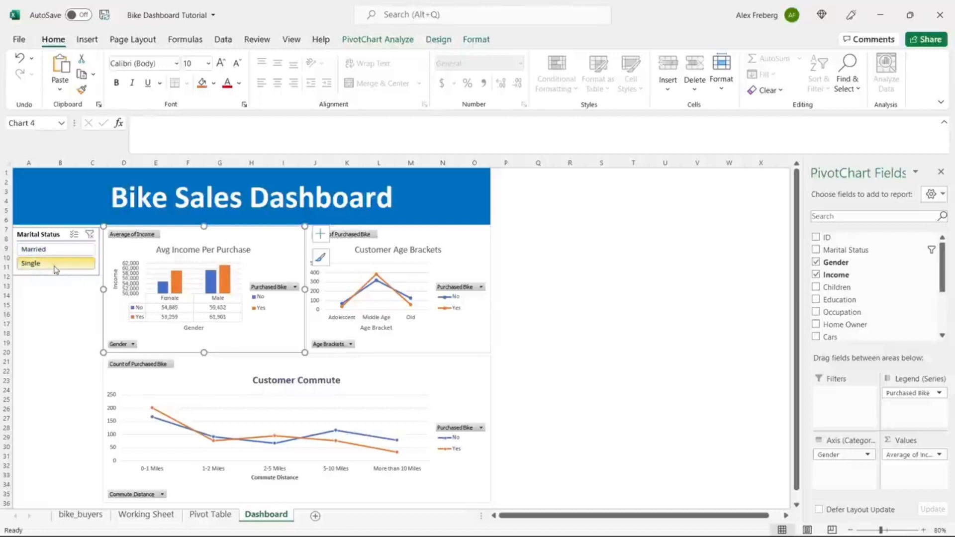
left_click(58, 251)
left_click(57, 264)
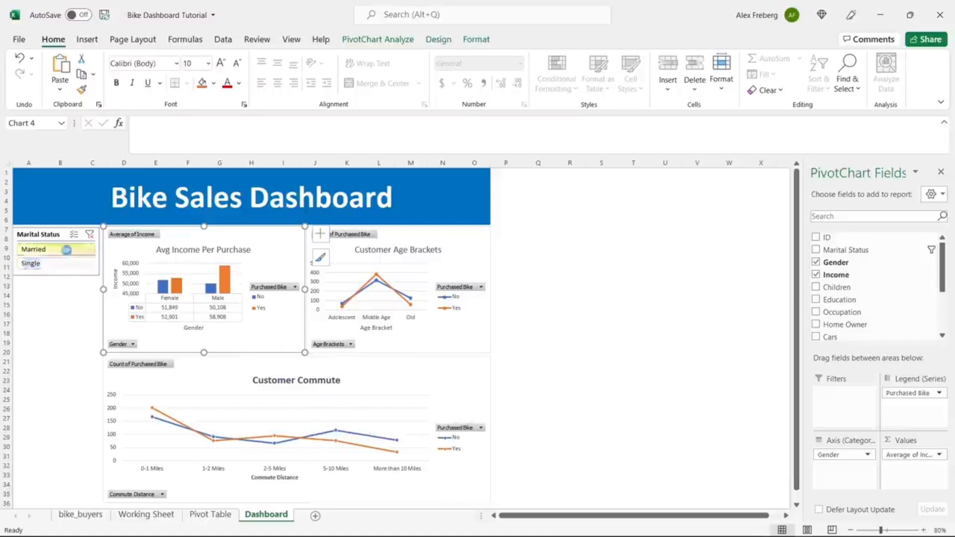
left_click(58, 250)
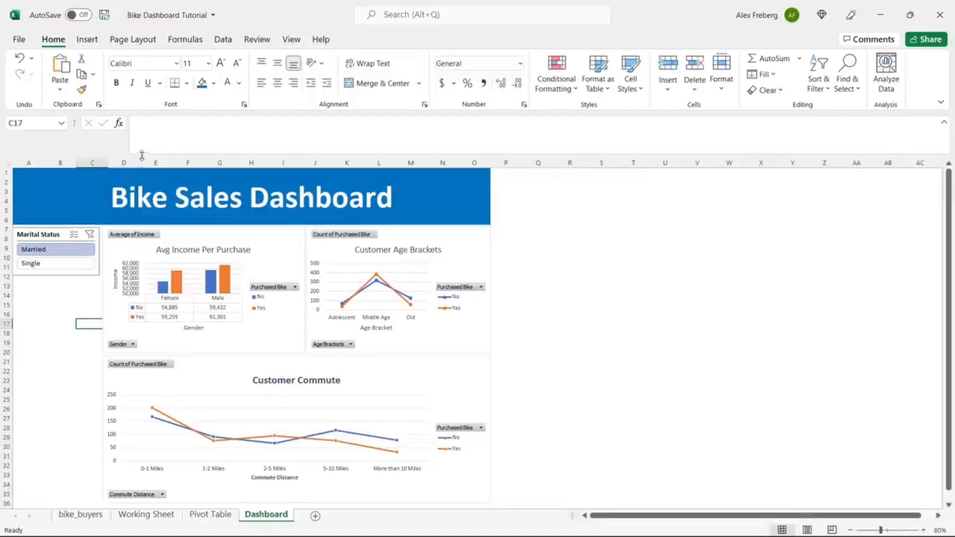
left_click(59, 237)
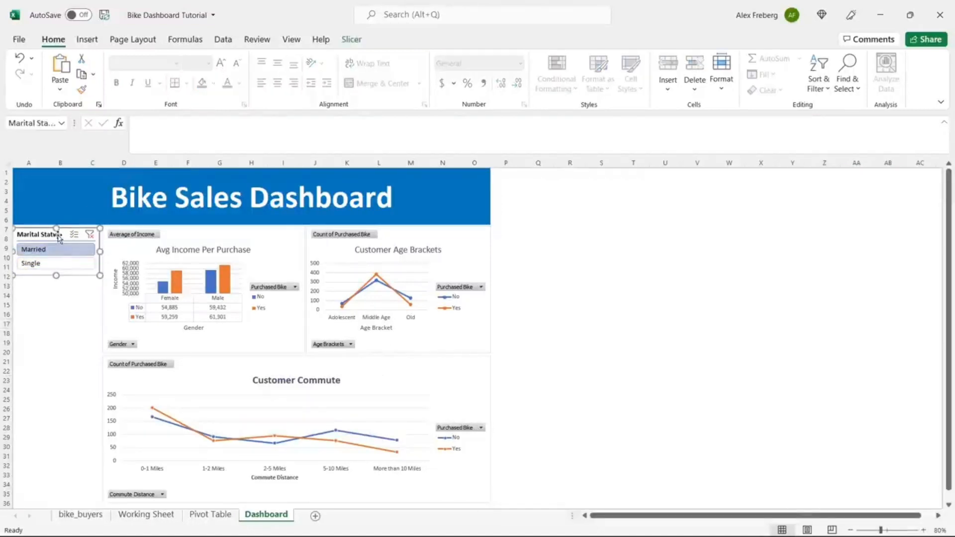
left_click(351, 40)
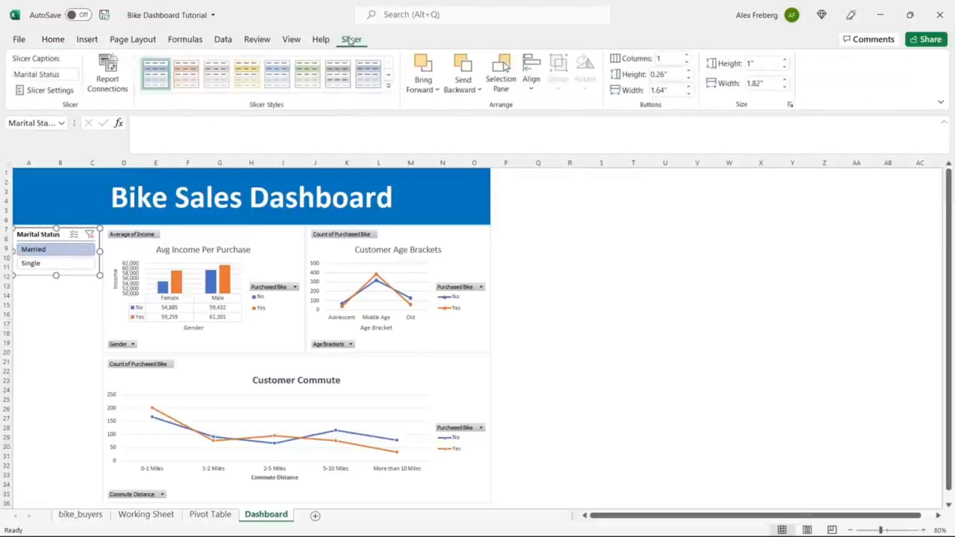
Step: Connect the Marital Status slicer to PivotTable33, PivotTable34 and PivotTable35
left_click(112, 75)
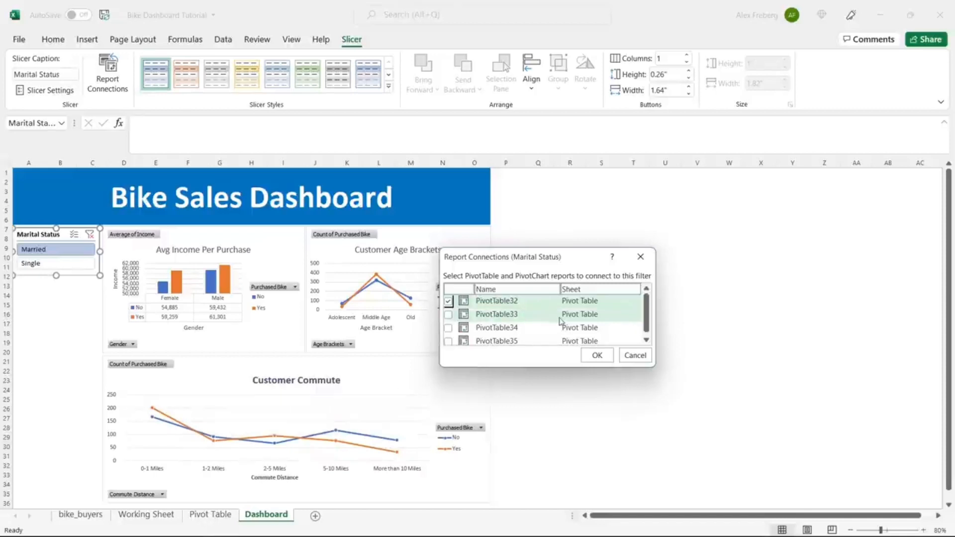
left_click_drag(648, 318, 648, 321)
left_click(448, 312)
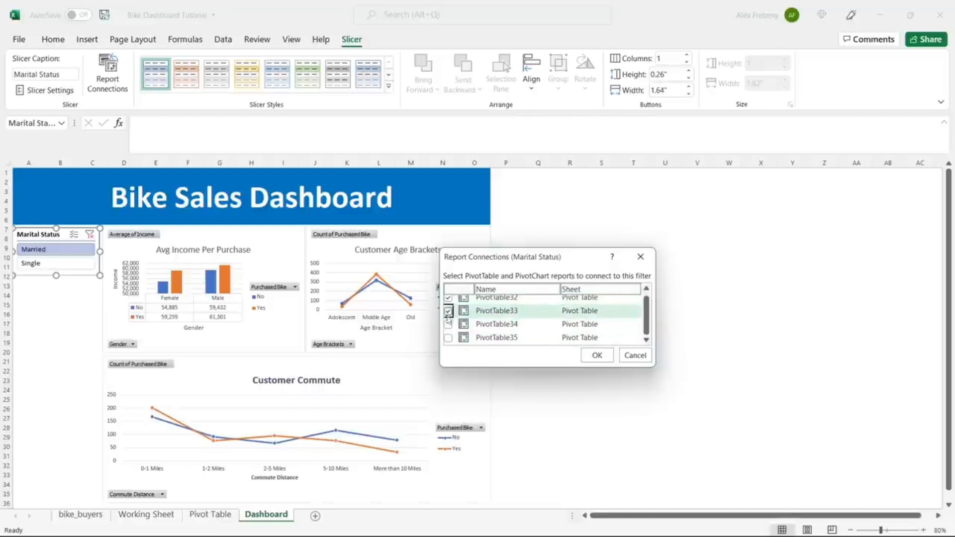
left_click(448, 325)
left_click(448, 337)
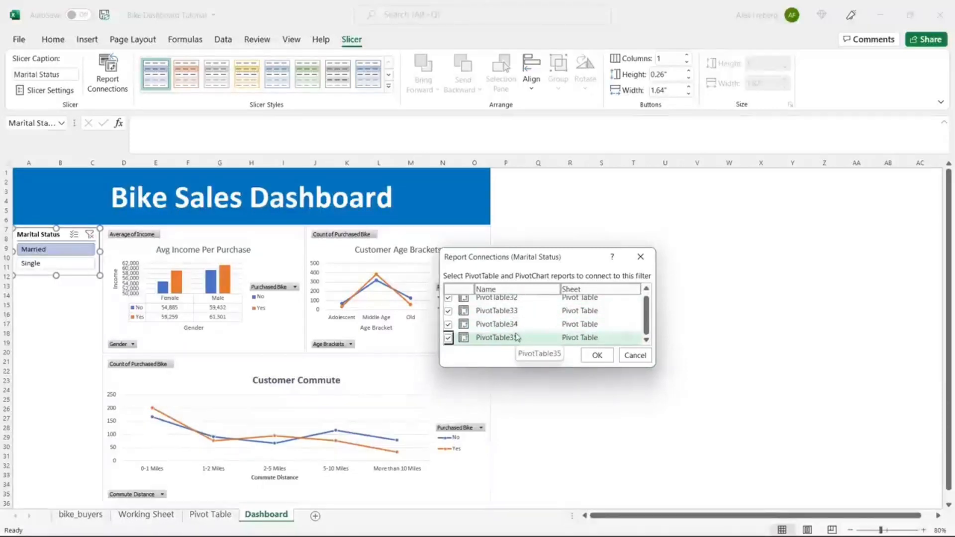
left_click(597, 355)
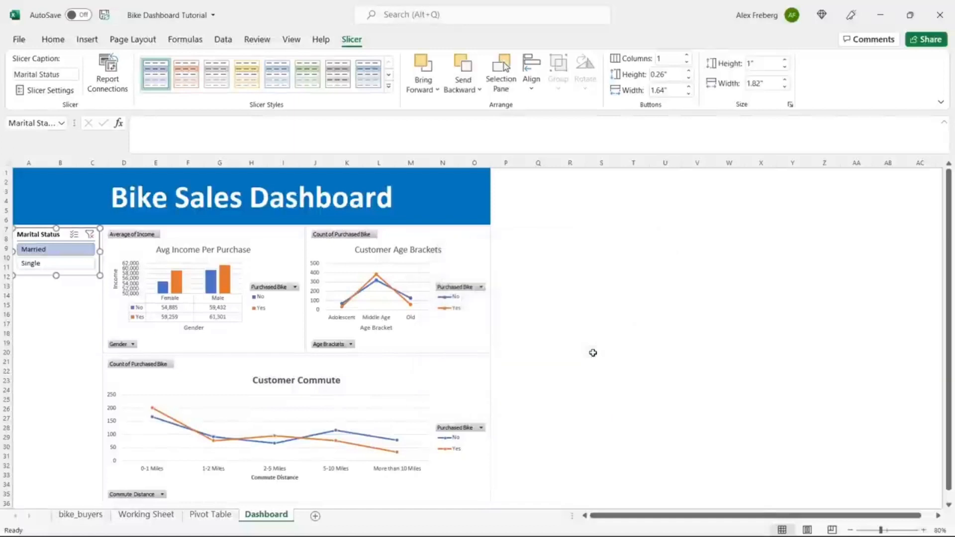
Step: Switch between Married and Single to check all three charts update, ending on Single
left_click(87, 264)
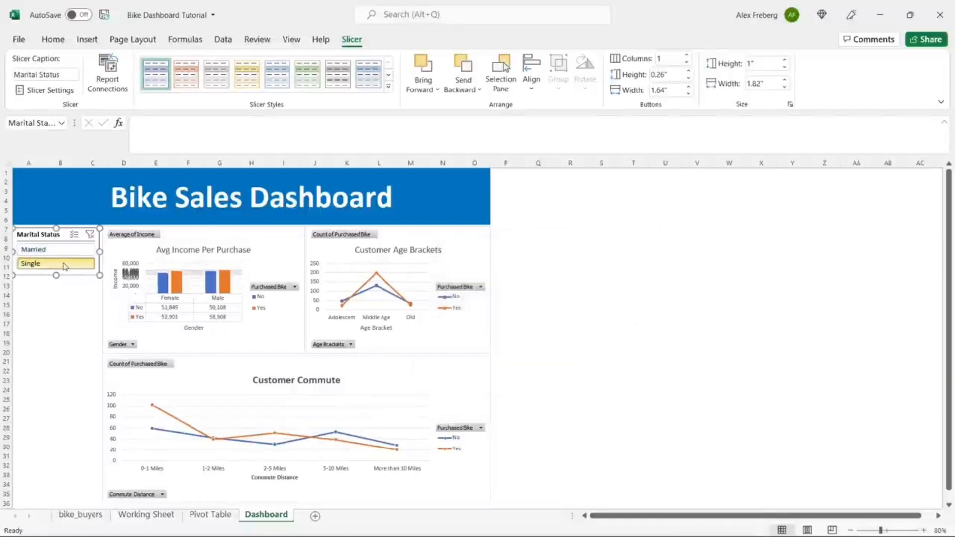
left_click(63, 253)
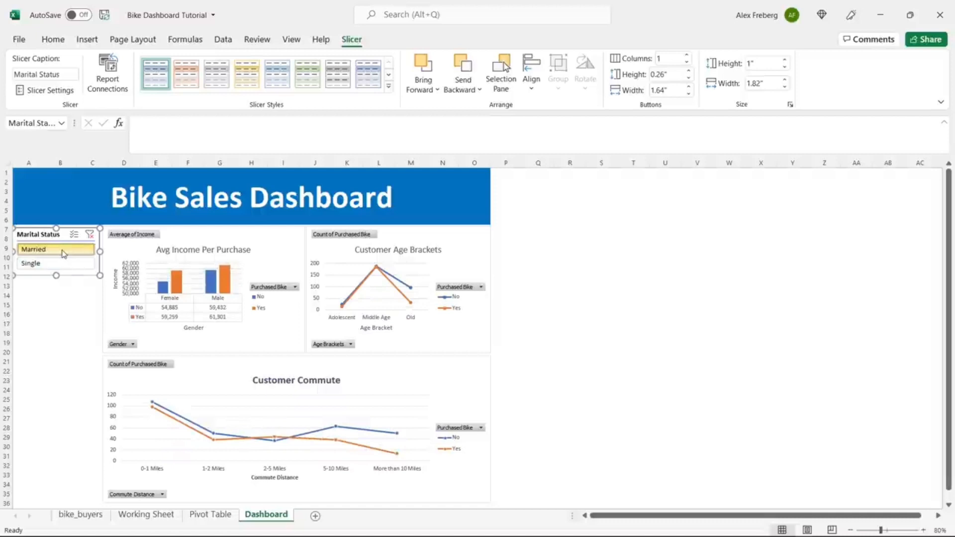
left_click(66, 267)
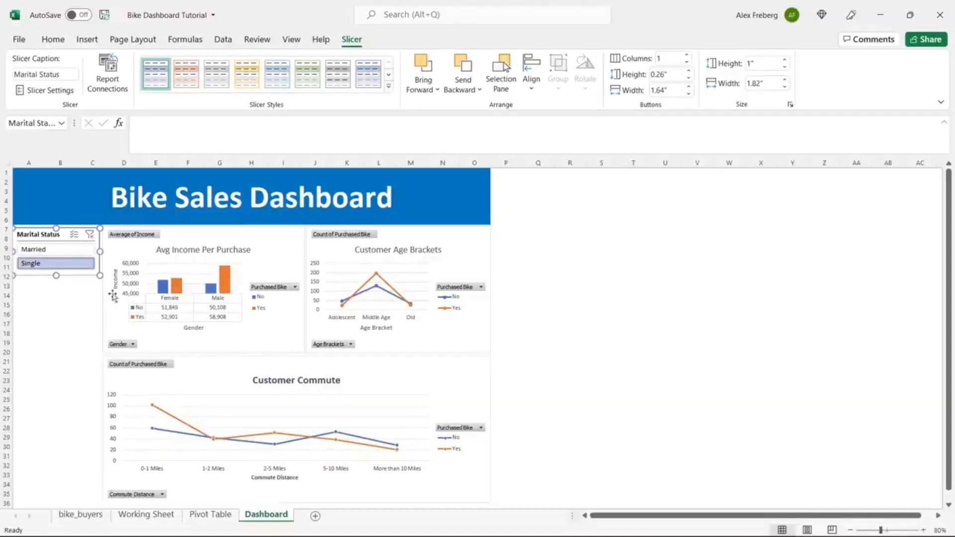
left_click(74, 251)
left_click(69, 265)
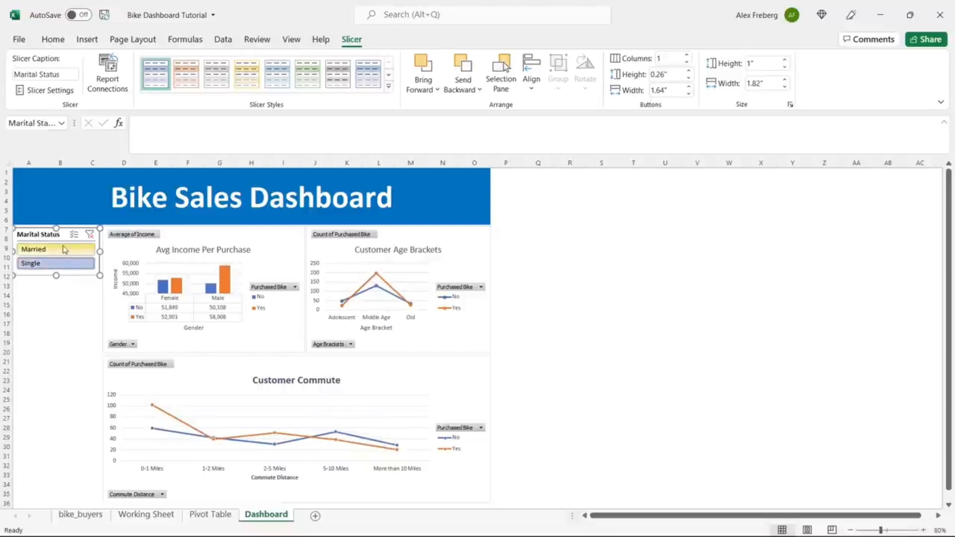
left_click(67, 249)
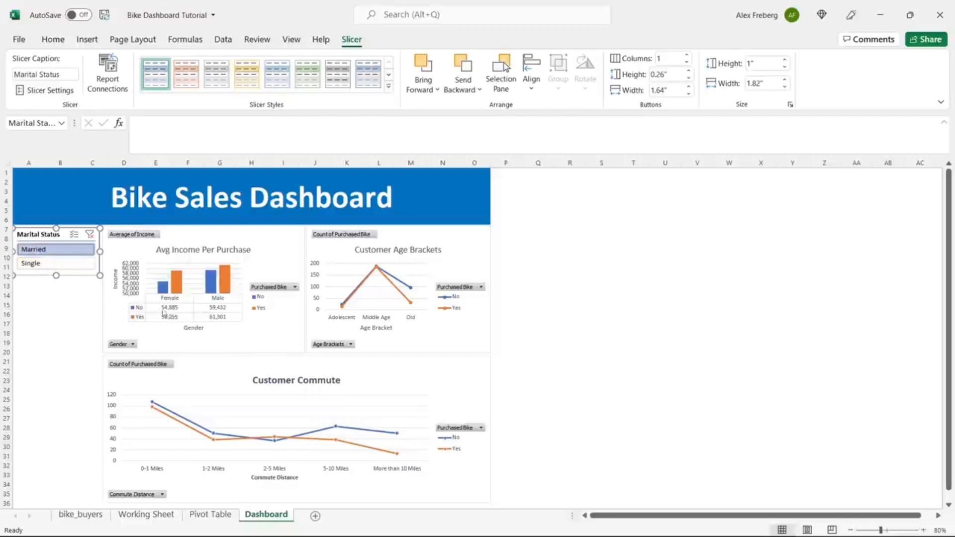
left_click(69, 266)
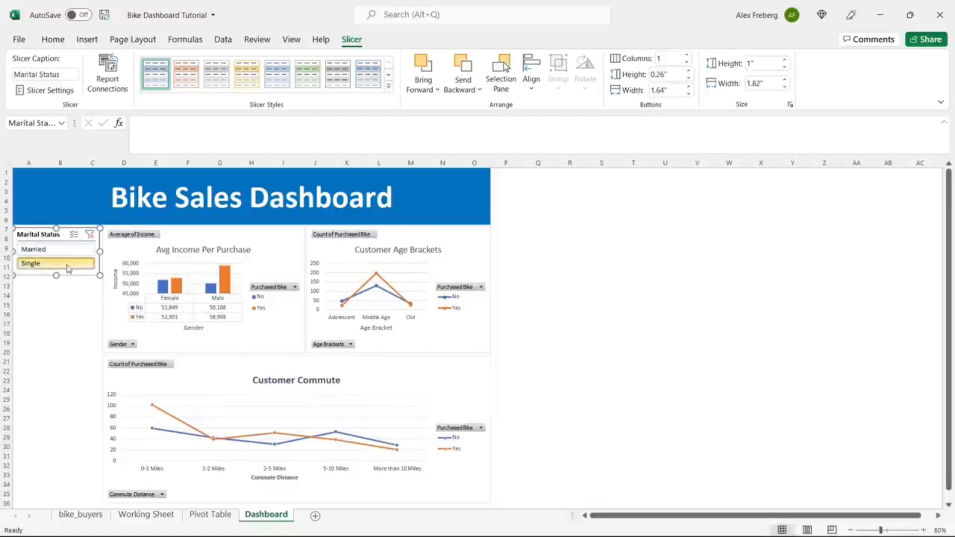
left_click(70, 250)
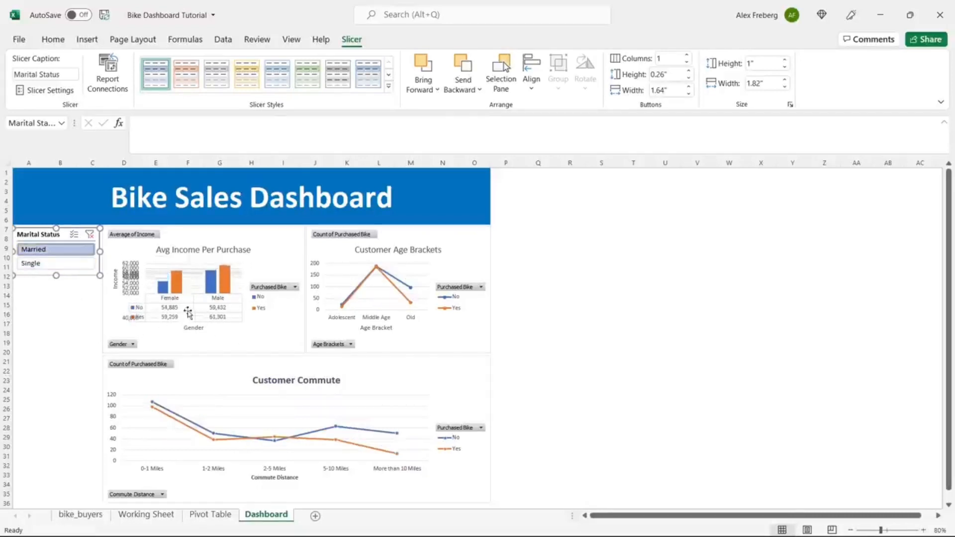
left_click(82, 265)
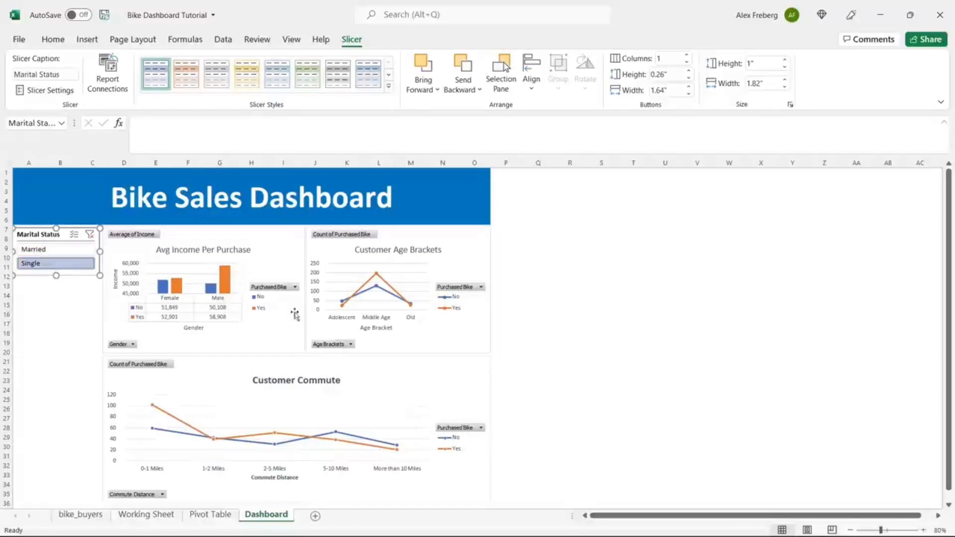
left_click(71, 250)
left_click(68, 265)
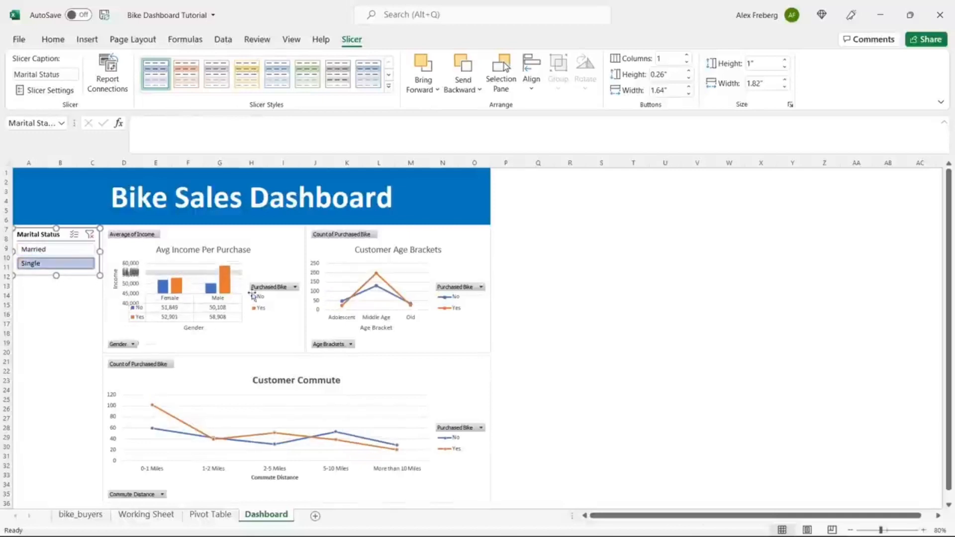
left_click(288, 242)
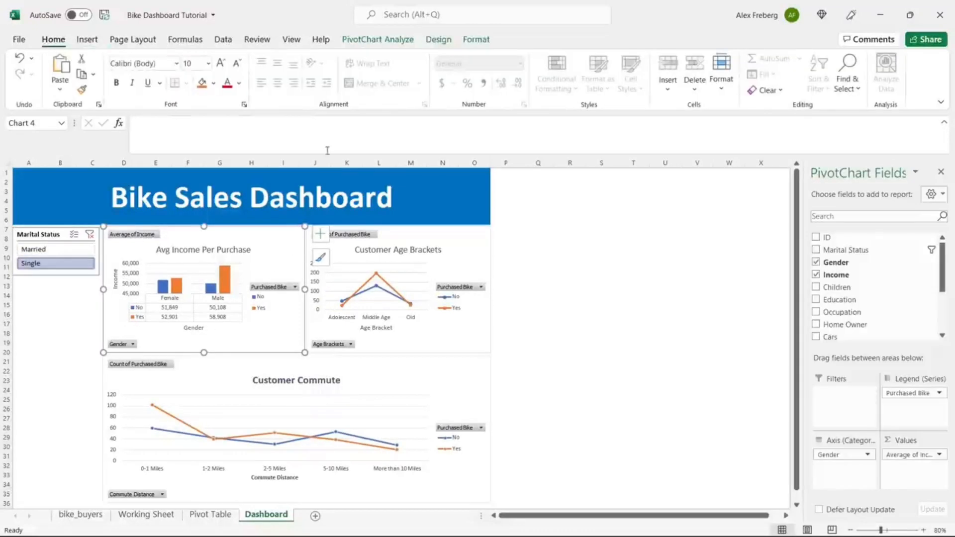
Step: Insert Region and Education slicers from the Avg Income Per Purchase pivot chart
left_click(383, 41)
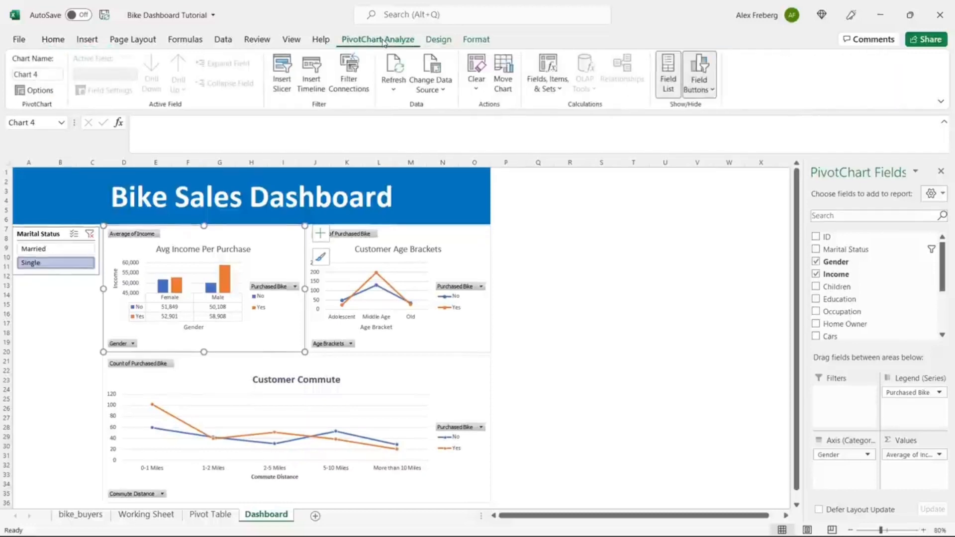
left_click(283, 78)
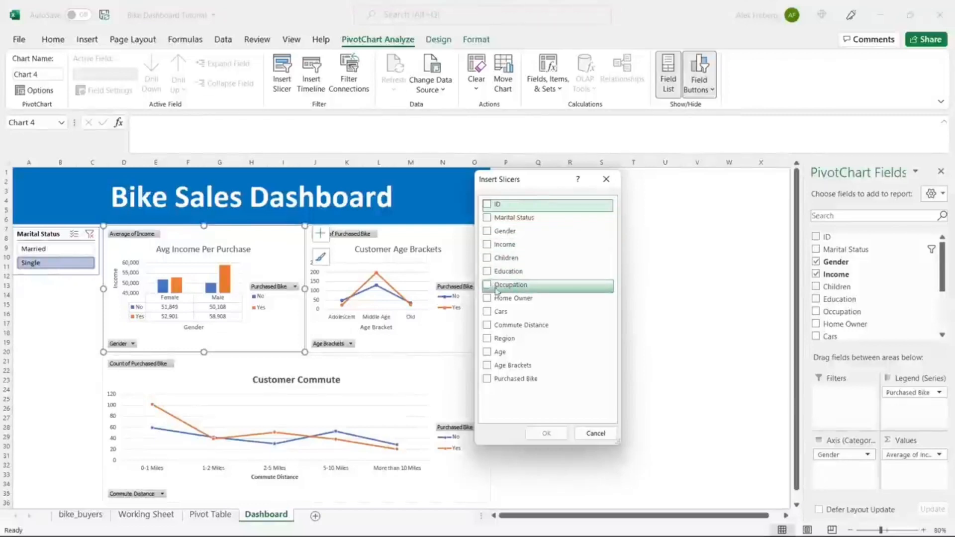
left_click(488, 340)
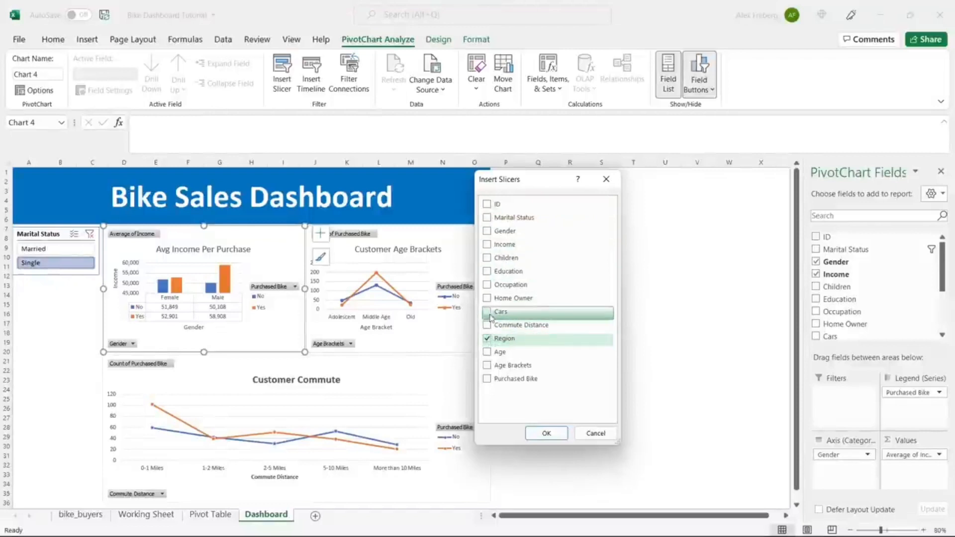
left_click(490, 275)
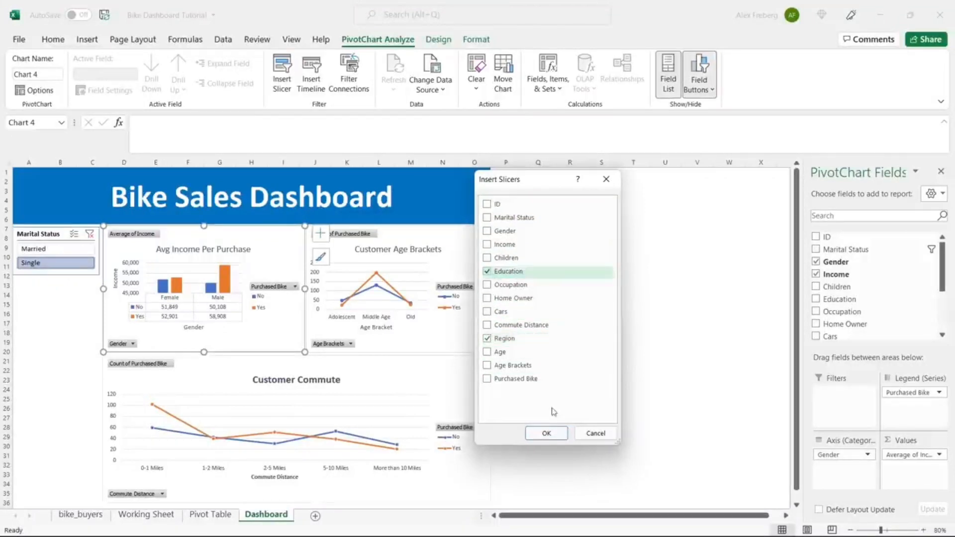
left_click(546, 433)
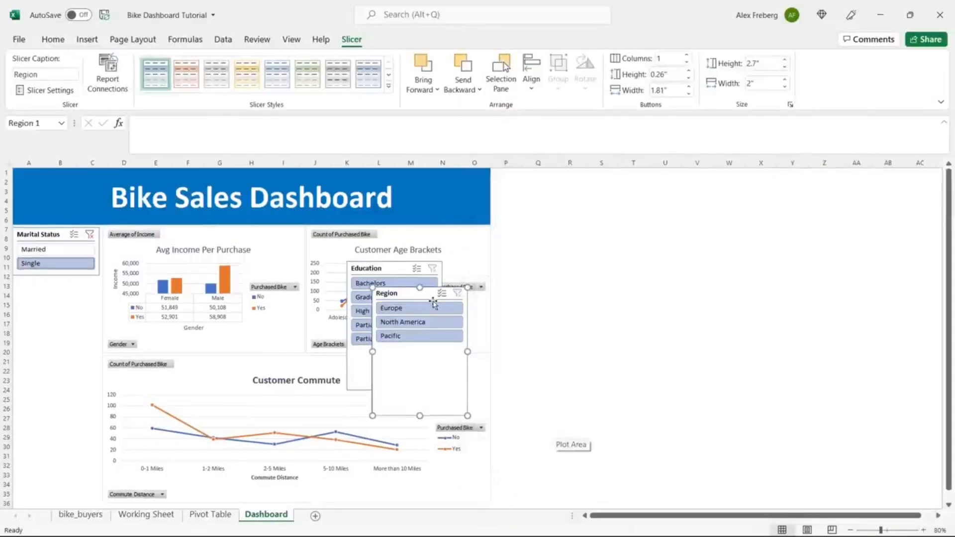
Step: Place the Region slicer under Marital Status, narrowed to match and shortened to its three items
left_click_drag(430, 296, 69, 286)
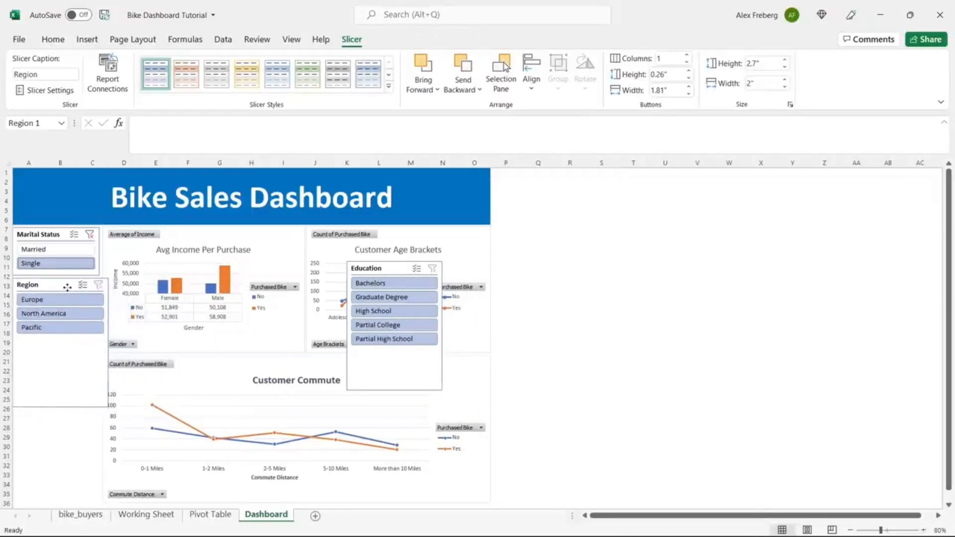
left_click_drag(108, 344, 100, 342)
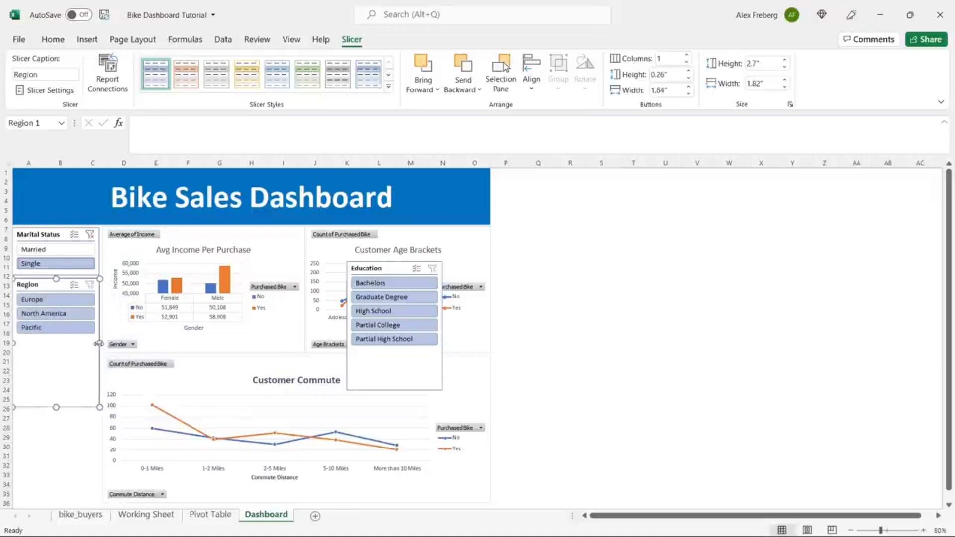
left_click(542, 294)
left_click(56, 406)
left_click_drag(56, 406, 60, 342)
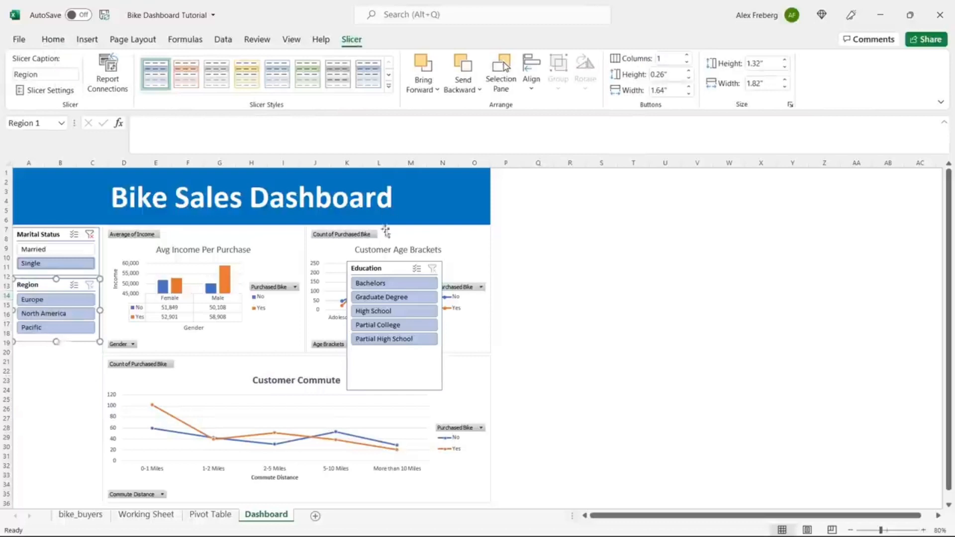
Step: Place the Education slicer under Region, narrowed to the column width and shortened to 1.9" high
left_click_drag(385, 267, 49, 354)
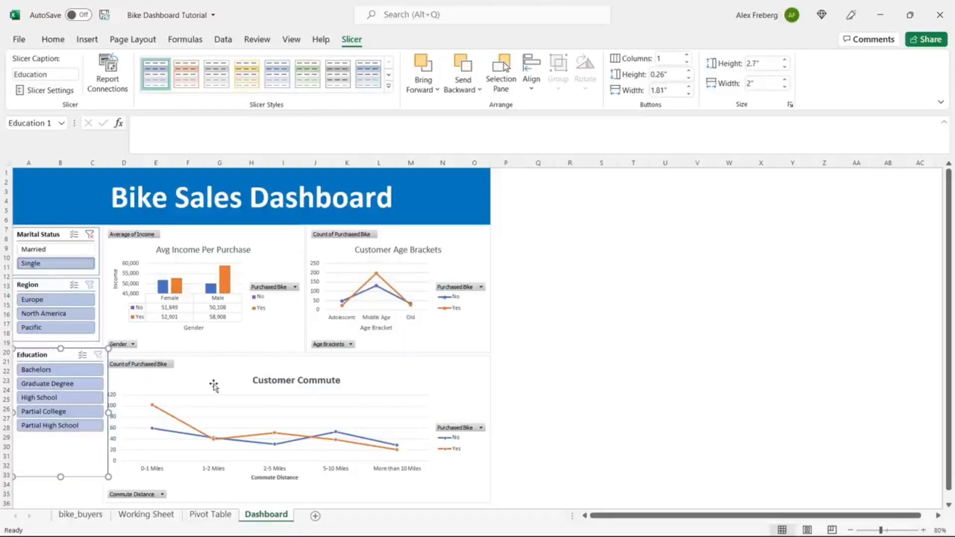
left_click_drag(108, 412, 99, 413)
left_click(530, 323)
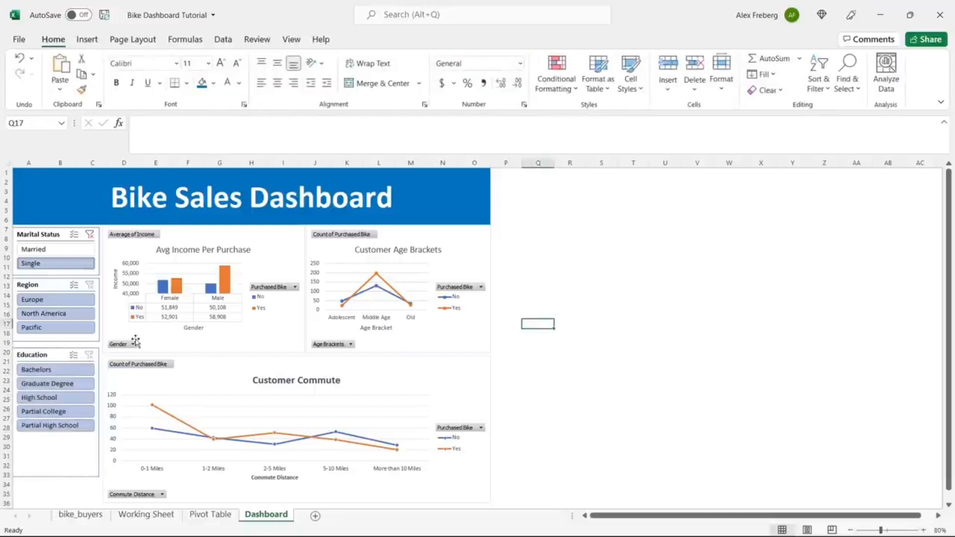
left_click(60, 356)
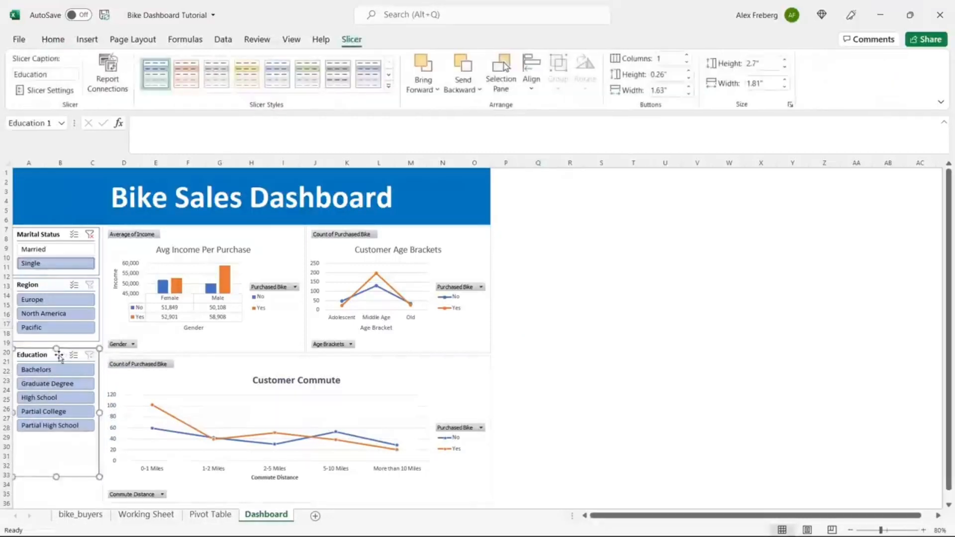
left_click_drag(59, 355, 59, 352)
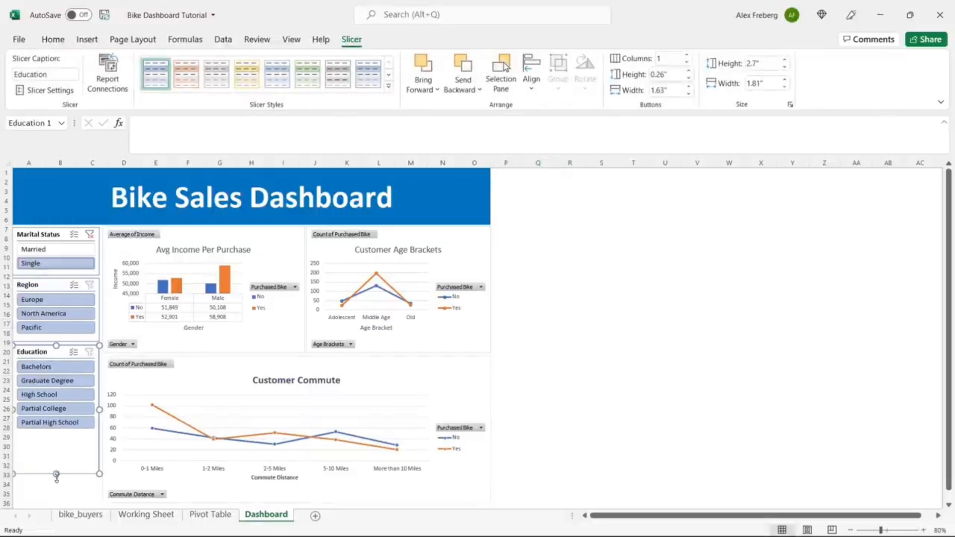
left_click(53, 455)
left_click_drag(58, 440, 59, 436)
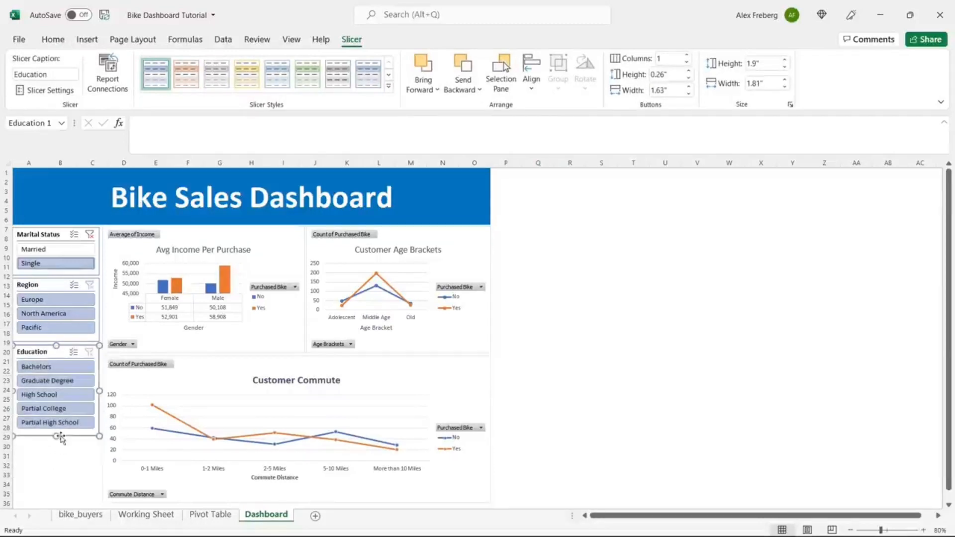
left_click(57, 281)
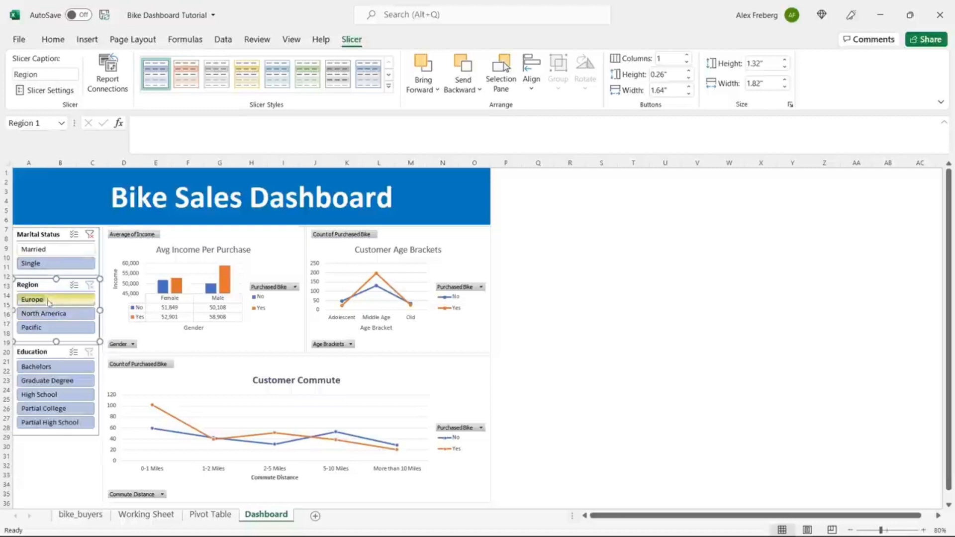
Step: Filter the Region slicer to Europe and connect it to PivotTable33, 34 and 35
left_click(48, 303)
left_click(52, 316)
left_click(53, 328)
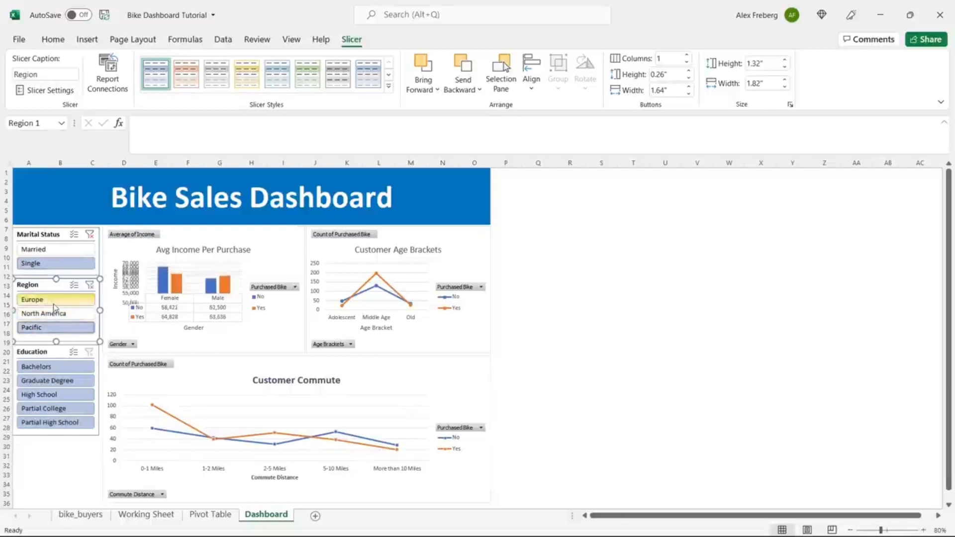
left_click(53, 301)
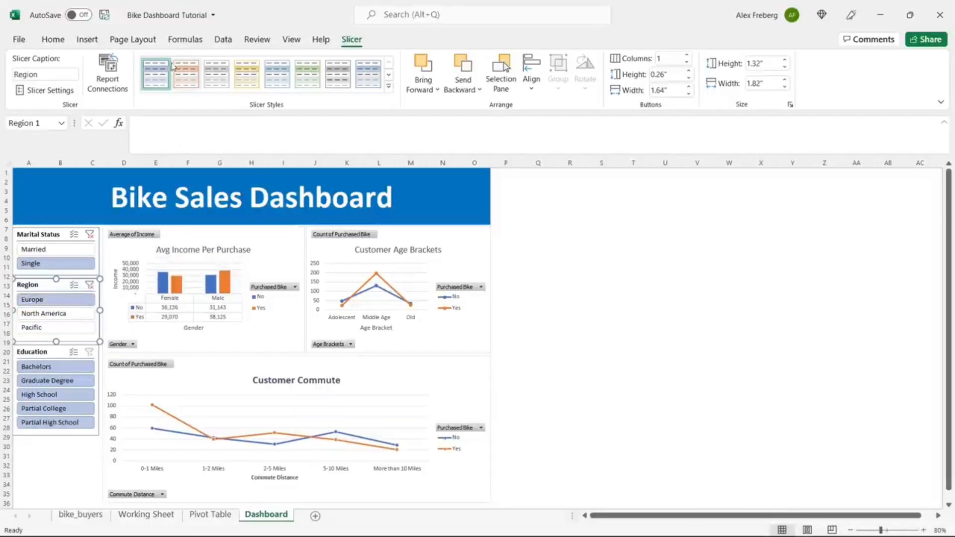
left_click(107, 74)
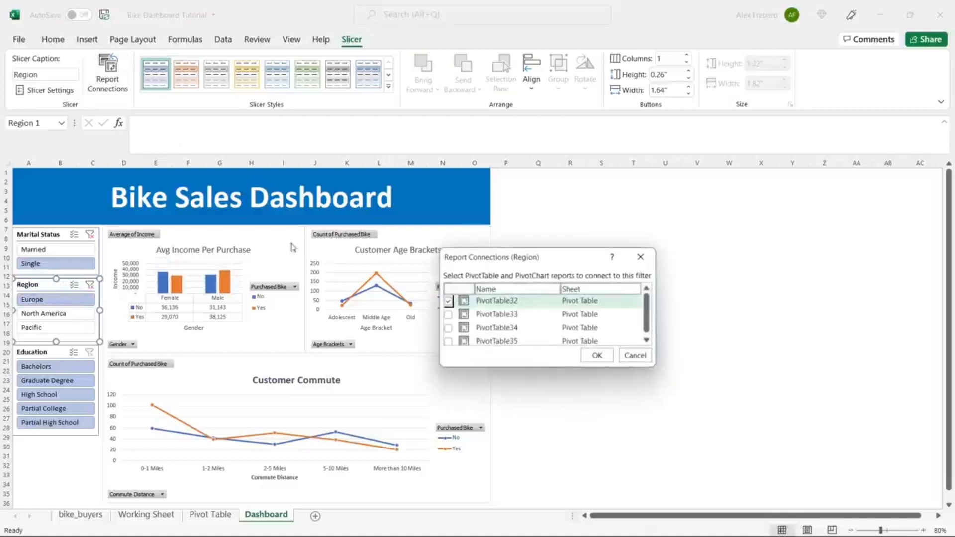
left_click(449, 314)
left_click(448, 327)
left_click(448, 342)
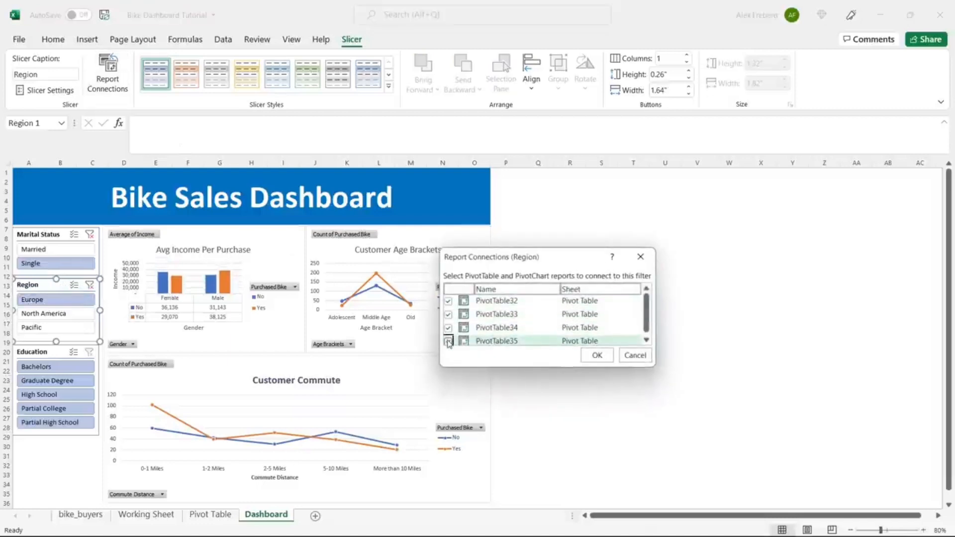
left_click(597, 355)
Step: Connect the Education slicer to PivotTable33, 34 and 35
left_click(59, 354)
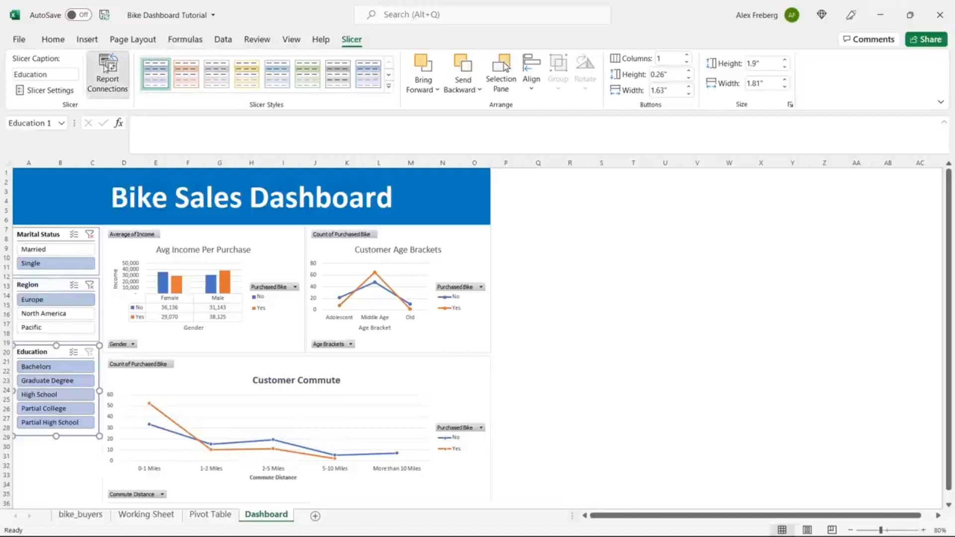
left_click(108, 70)
left_click(449, 315)
left_click(448, 328)
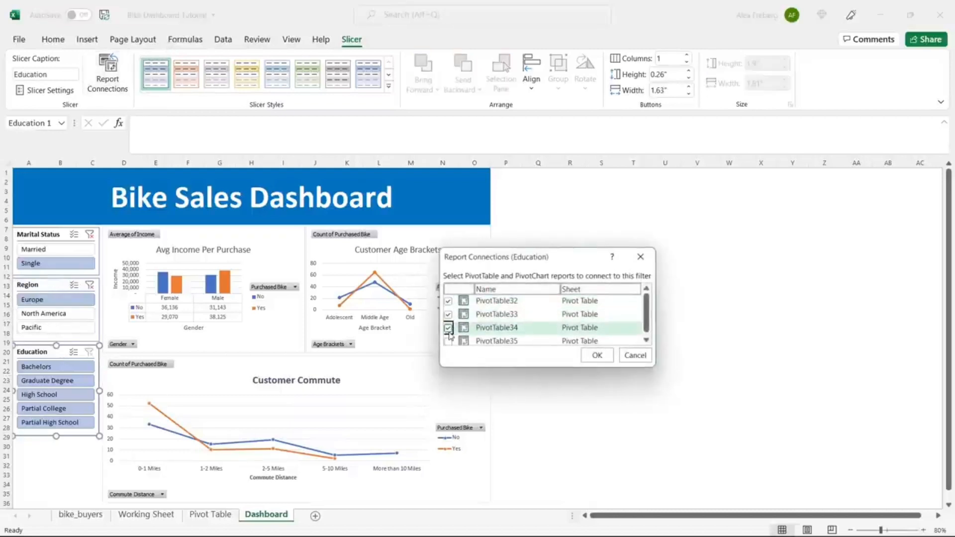
left_click(448, 341)
left_click(597, 355)
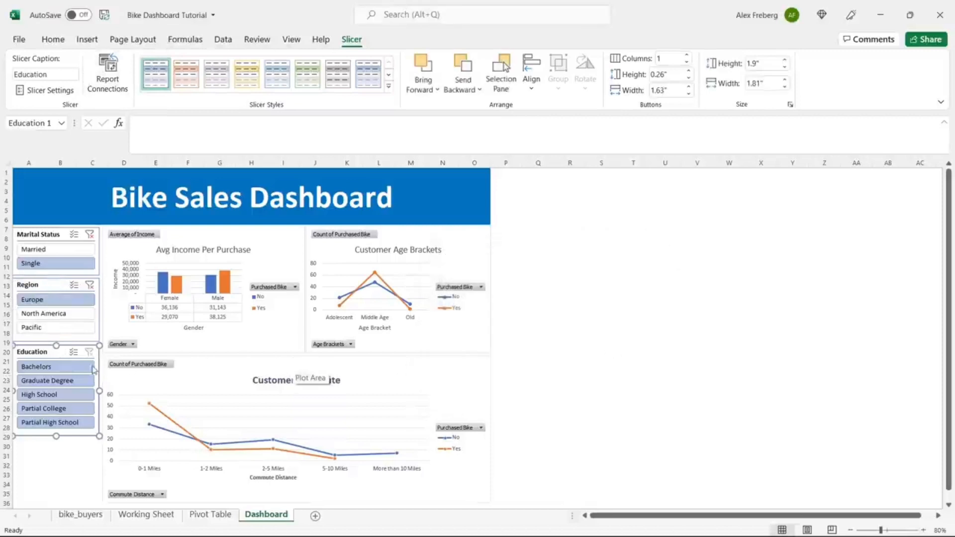
Step: Try Education and Region filters, then clear the Education, Region and Marital Status filters
left_click(66, 422)
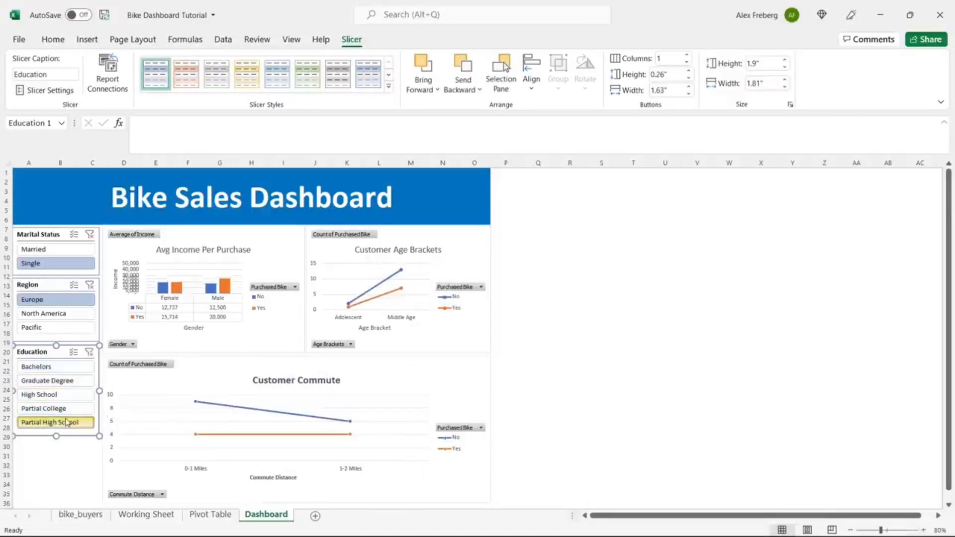
left_click_drag(85, 300, 87, 329)
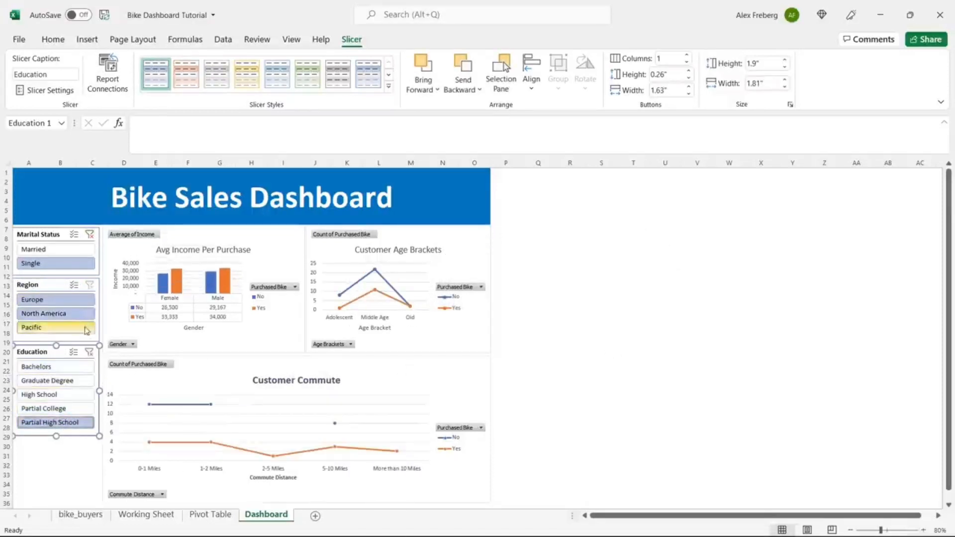
left_click(89, 352)
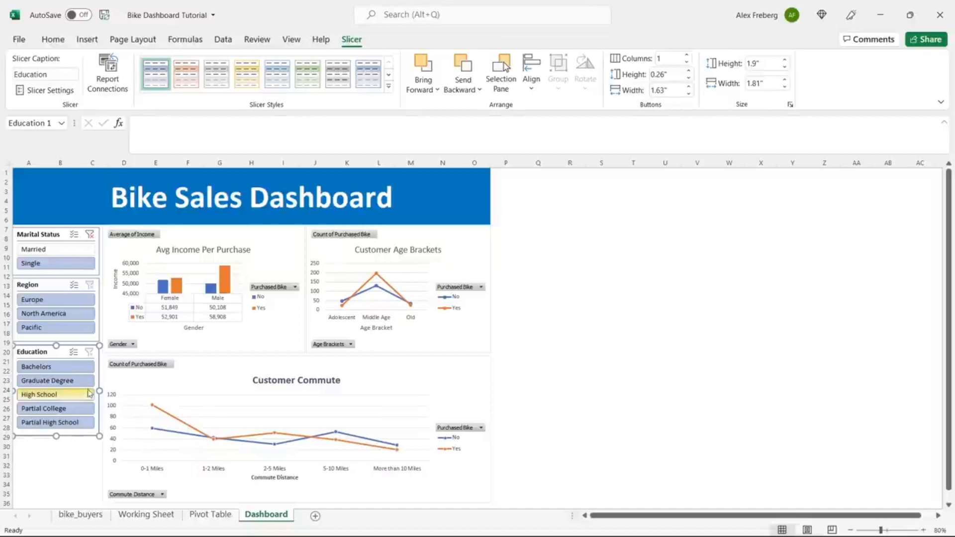
left_click(65, 372)
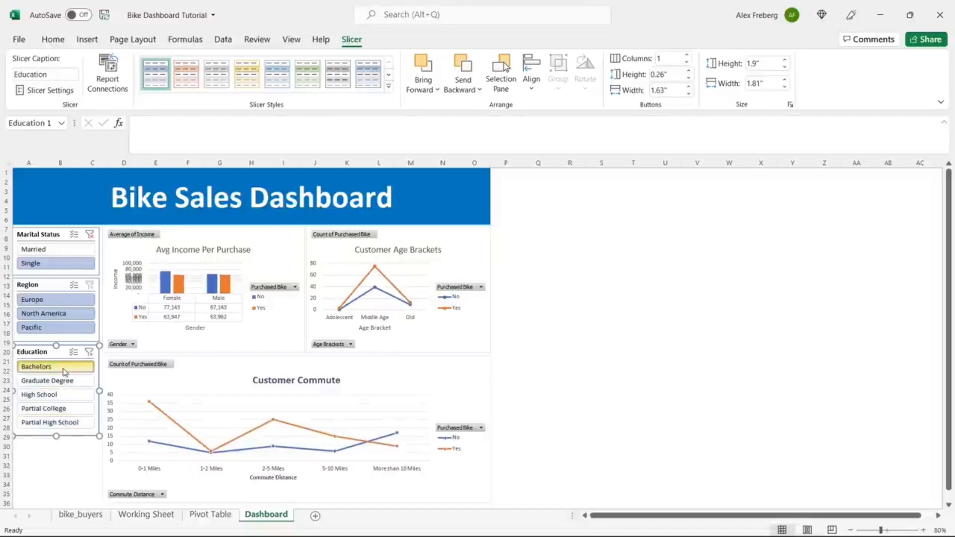
left_click(53, 301)
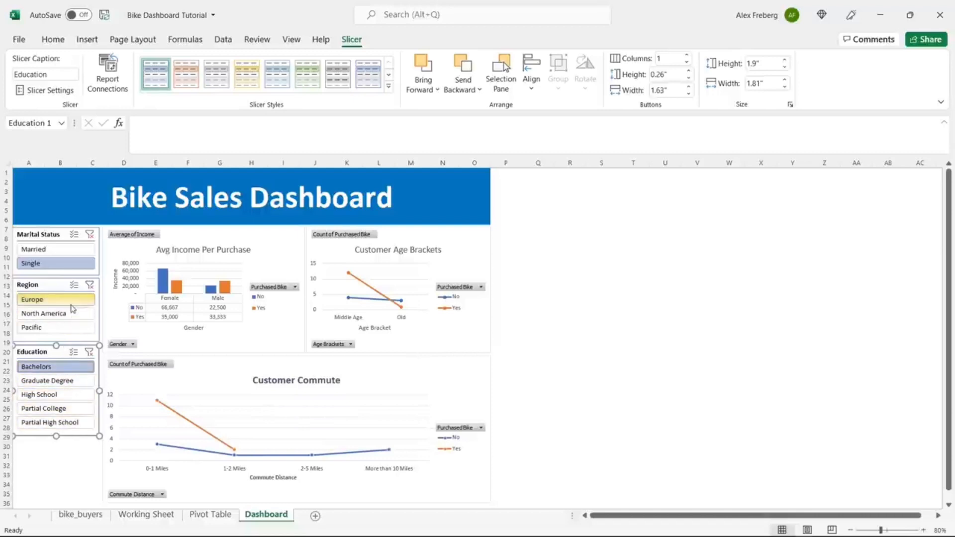
left_click(90, 284)
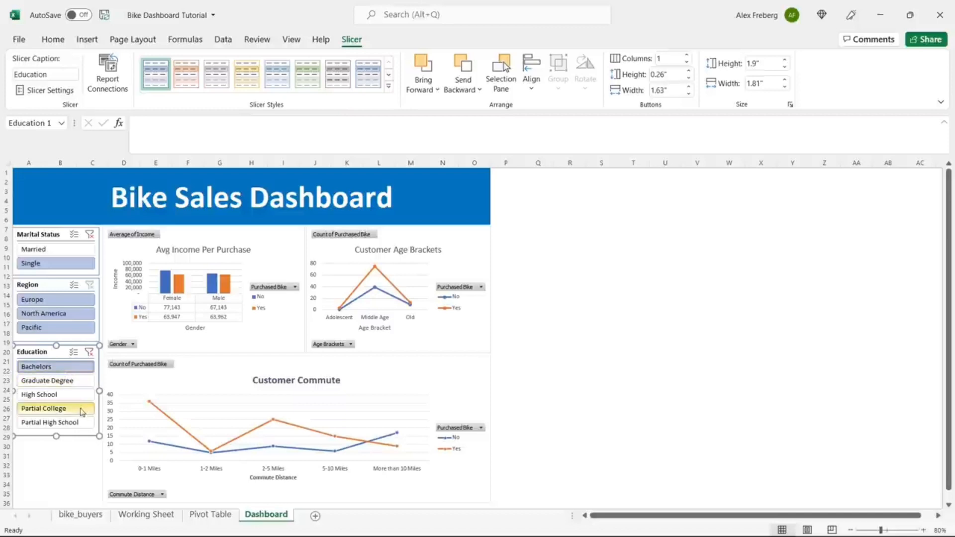
left_click(74, 383)
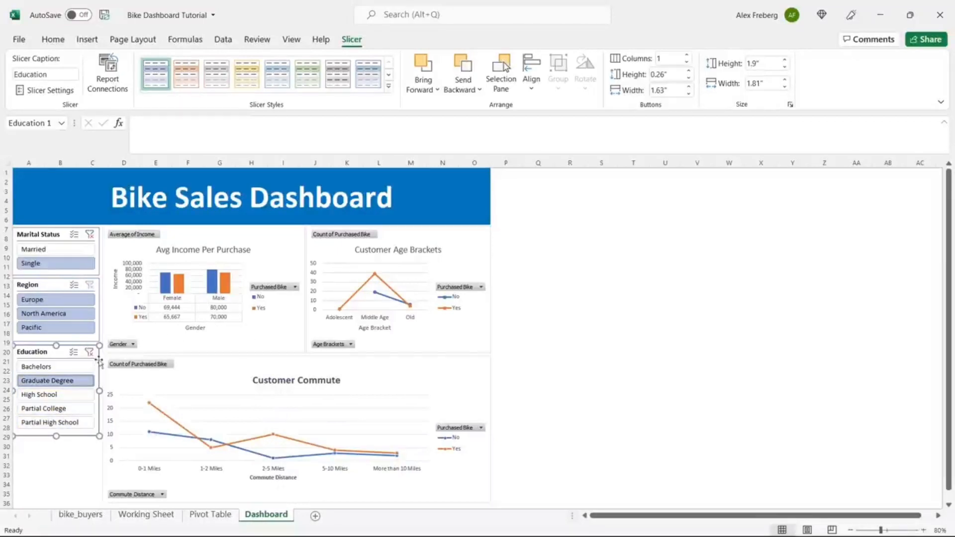
left_click(89, 352)
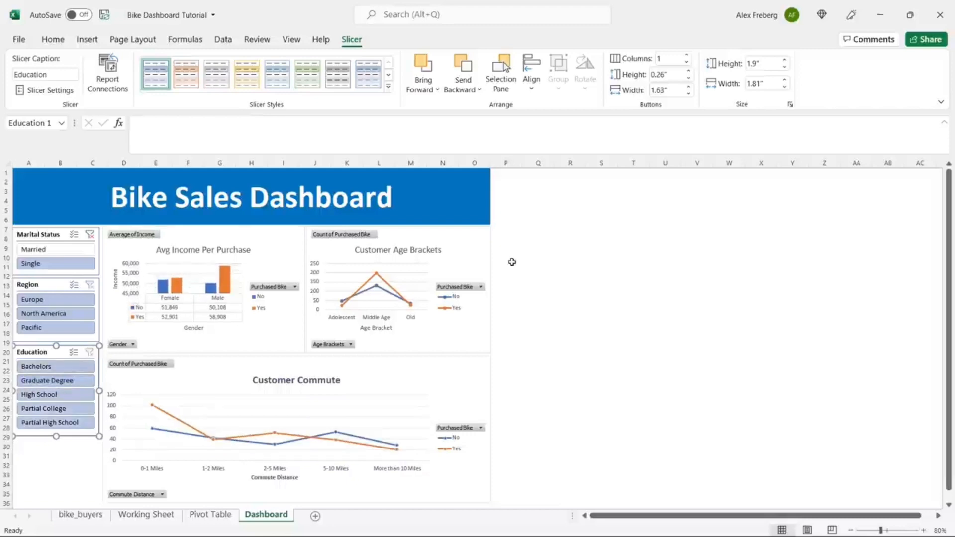
left_click(89, 234)
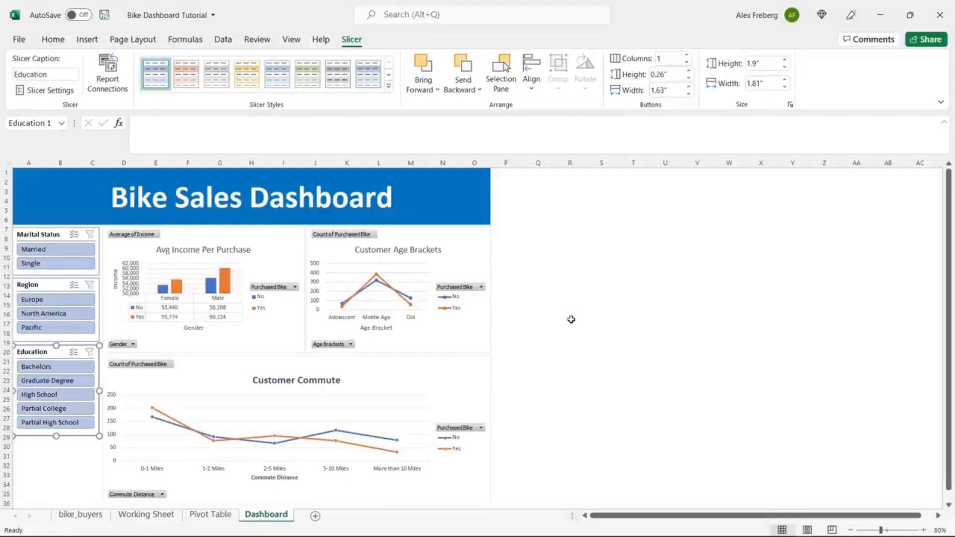
Step: Give the Bike Sales Dashboard title banner a dark blue fill
left_click(452, 191)
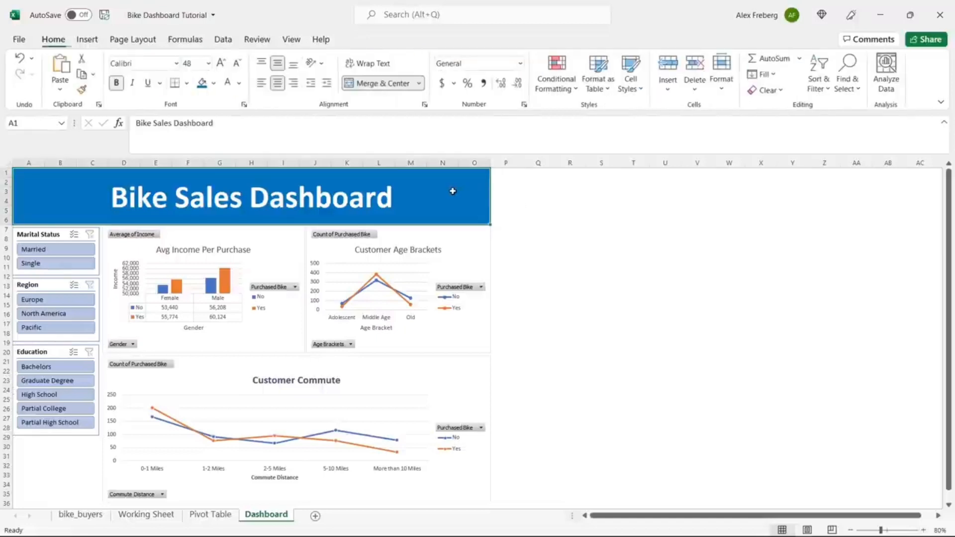
left_click(213, 83)
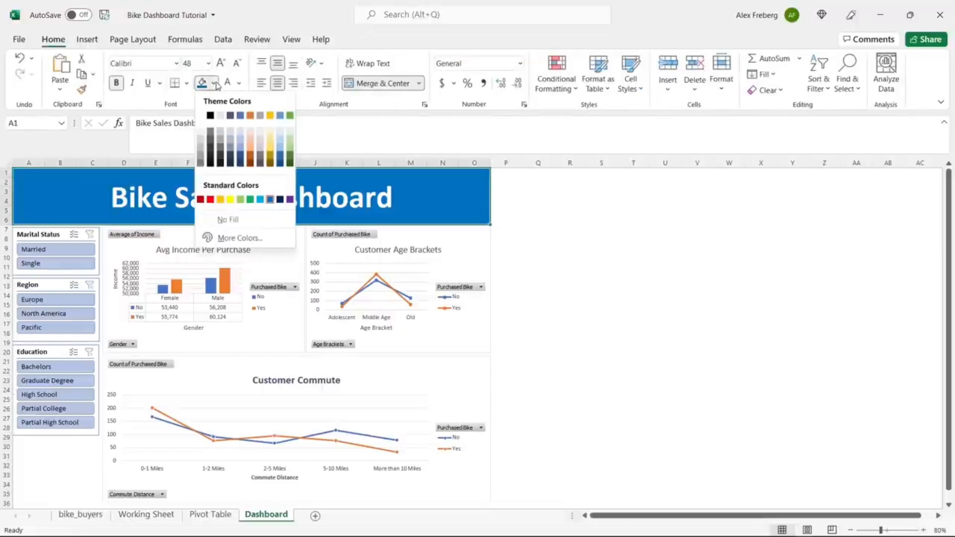
left_click(241, 151)
left_click(550, 263)
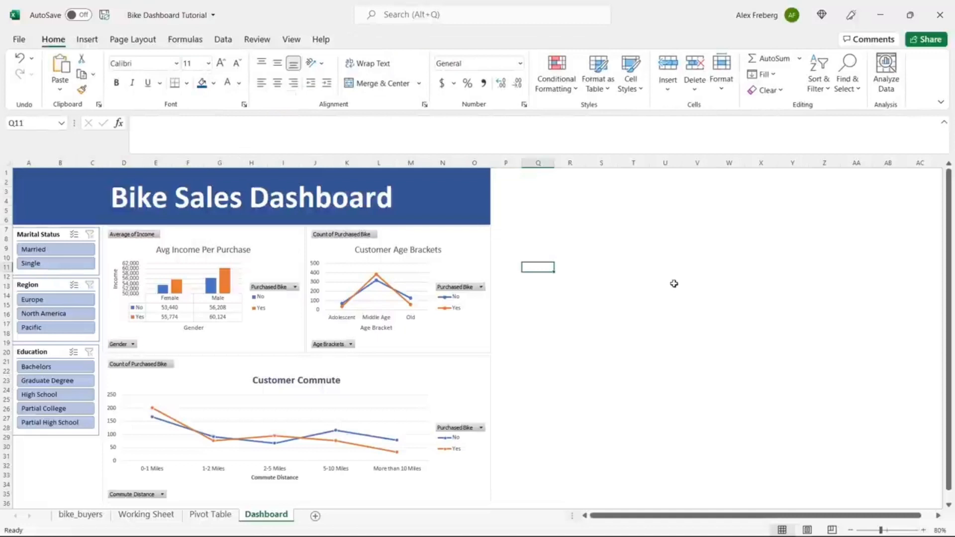